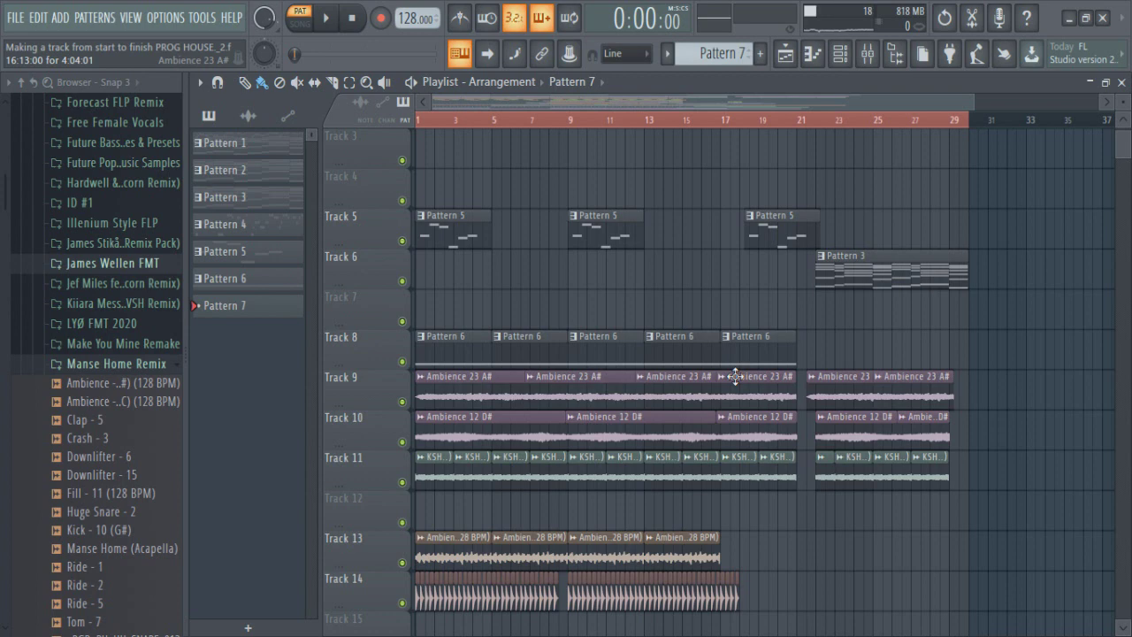
Play the arrangement from the start in song mode and survey its melodic, drum and FX tracks
scroll(735, 377, down, 1)
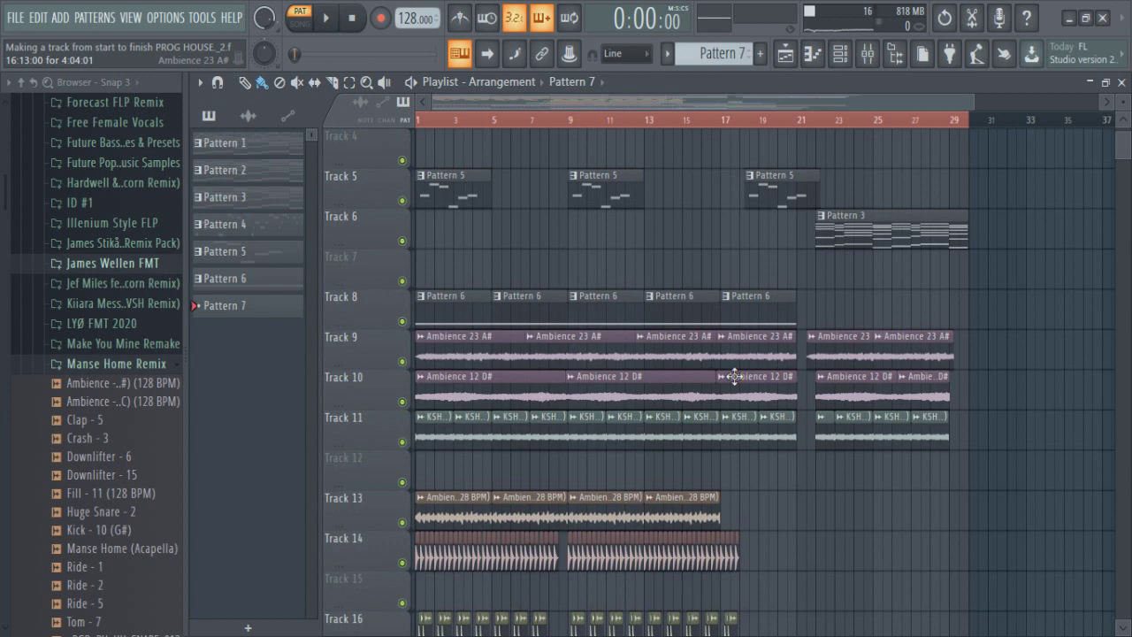
scroll(674, 285, up, 3)
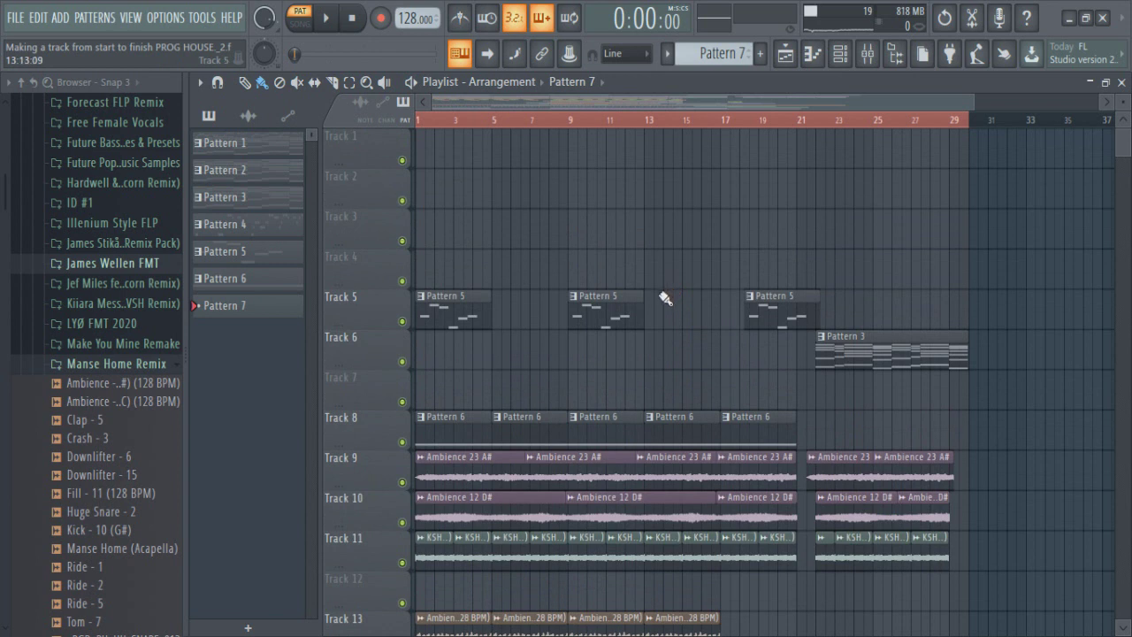
click(301, 24)
scroll(487, 430, down, 5)
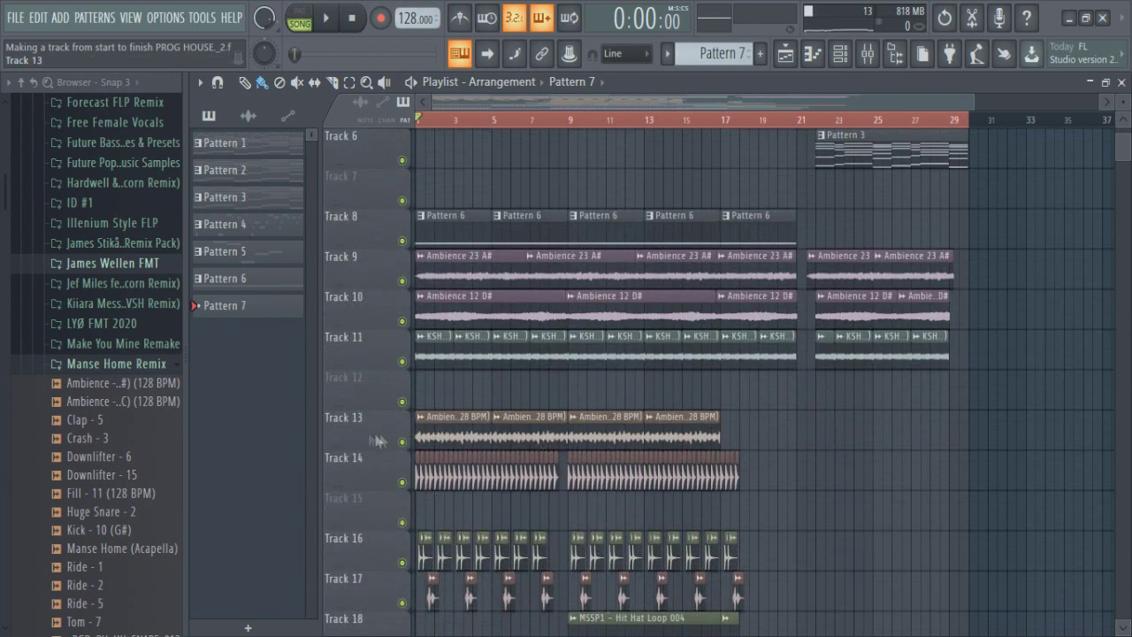
scroll(643, 479, up, 1)
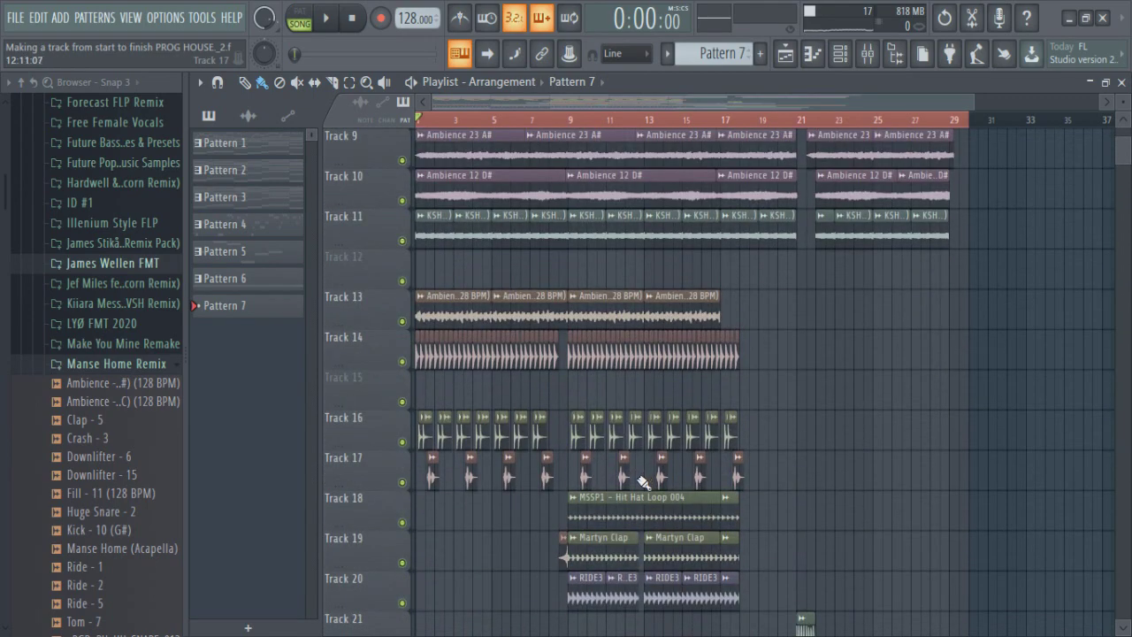
scroll(643, 482, up, 3)
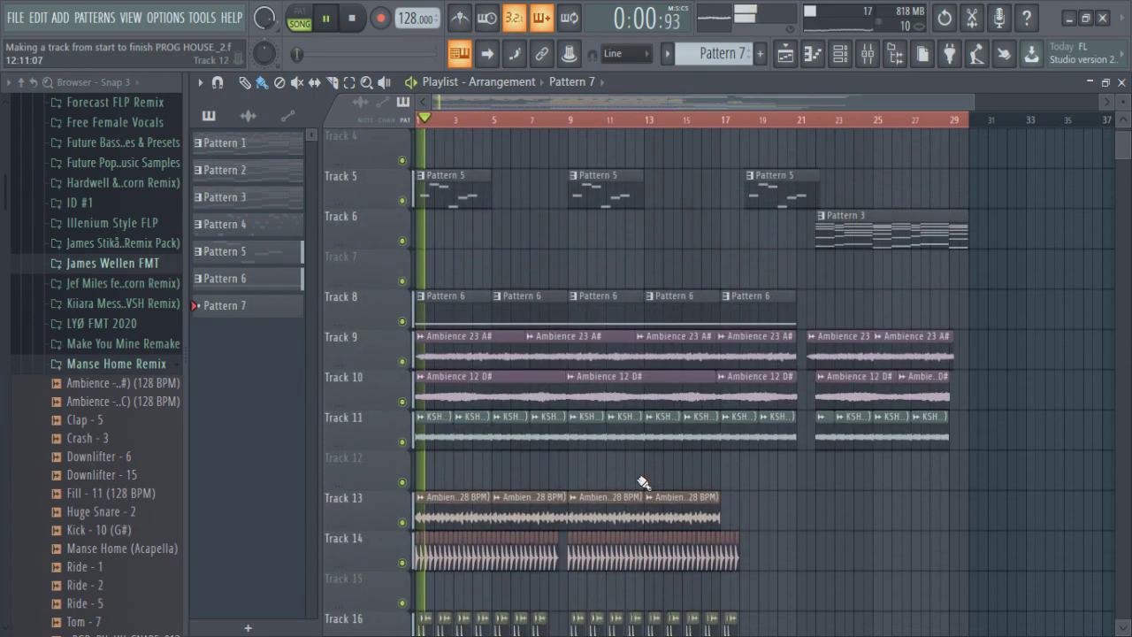
scroll(643, 483, up, 2)
scroll(637, 481, down, 3)
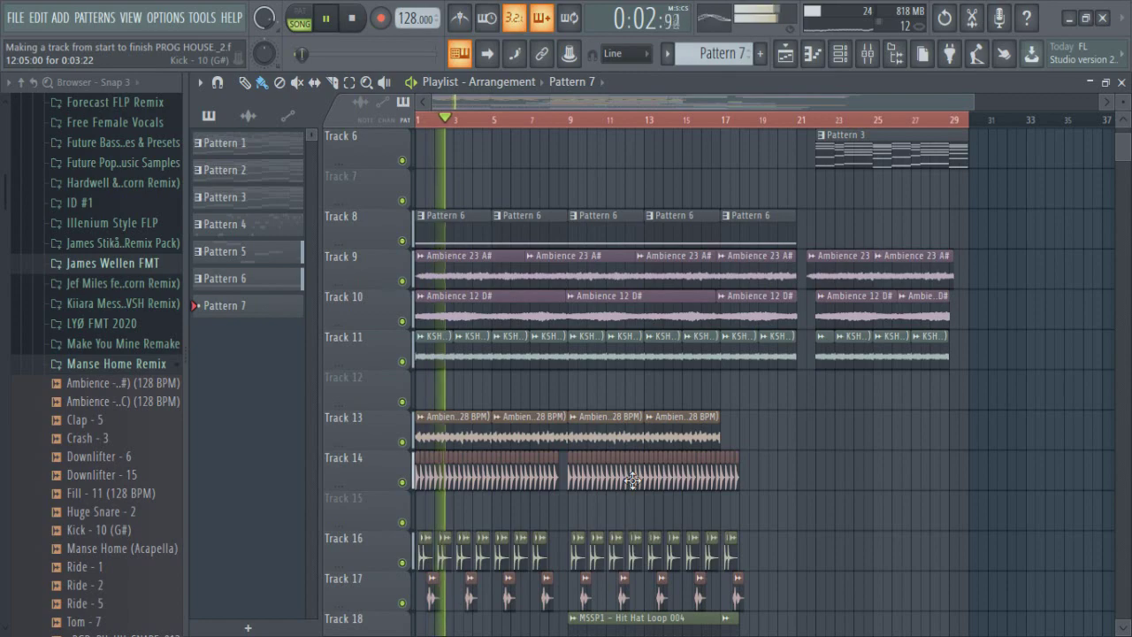
scroll(632, 479, down, 15)
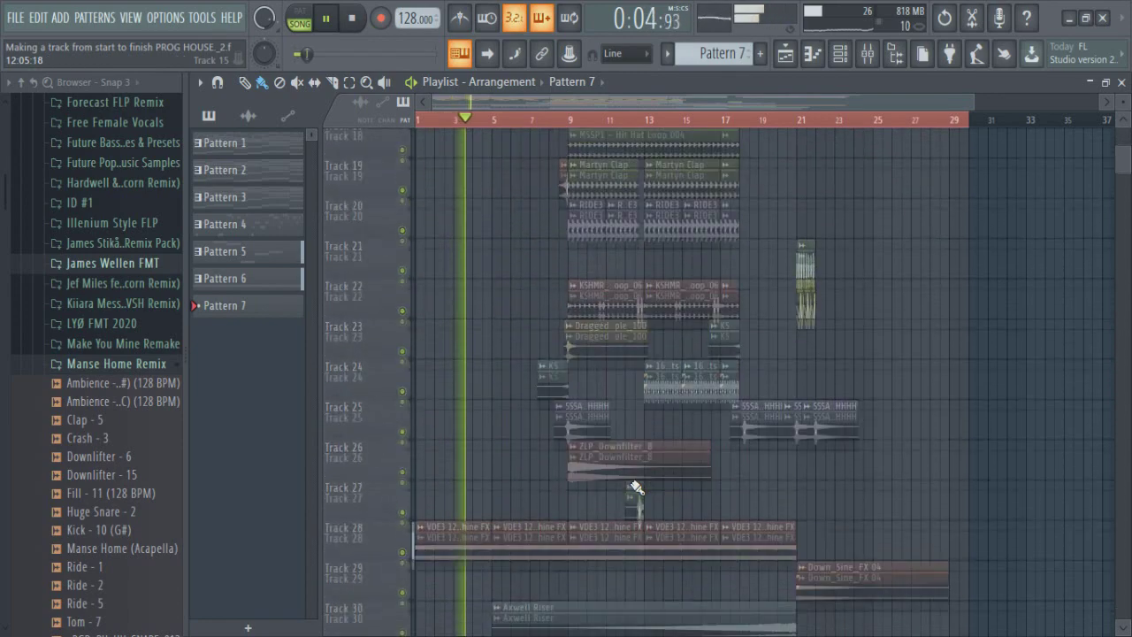
scroll(501, 225, up, 2)
scroll(481, 303, up, 5)
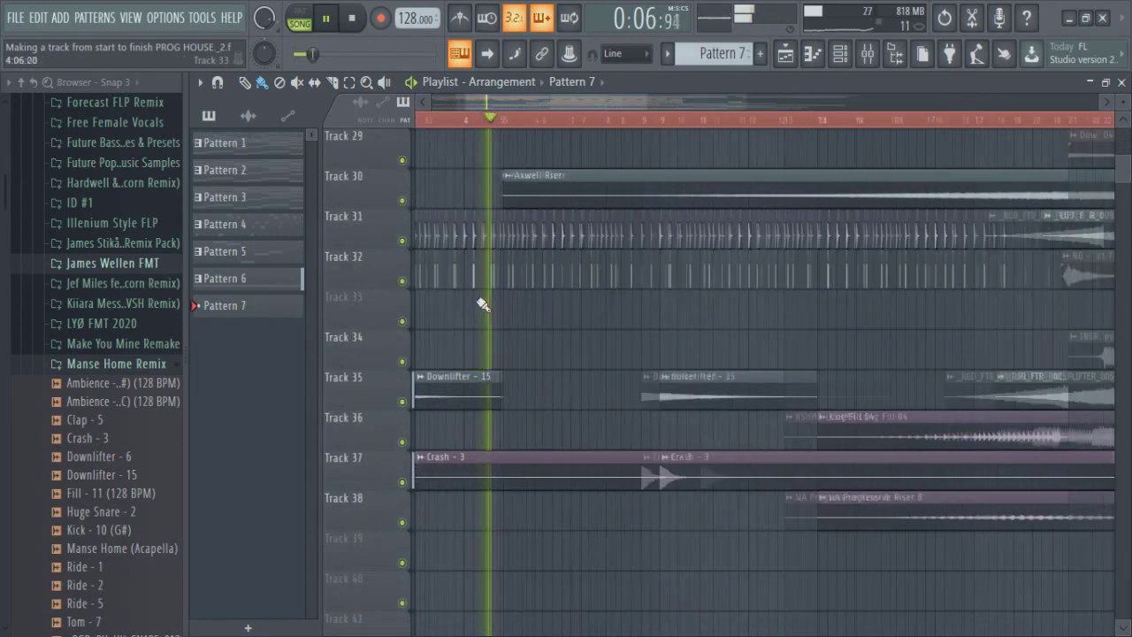
Check the closed hi-hat sample's settings on Track 31 and review the surrounding percussion and FX tracks during playback
double_click(538, 230)
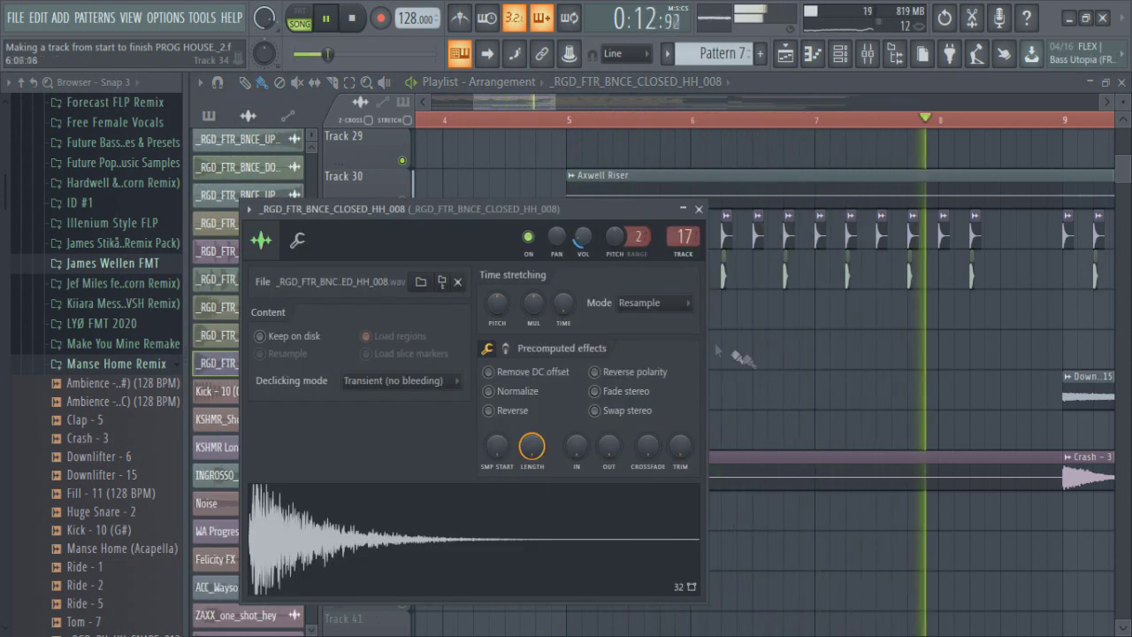
key(Escape)
ctrl+scroll(948, 375, down, 3)
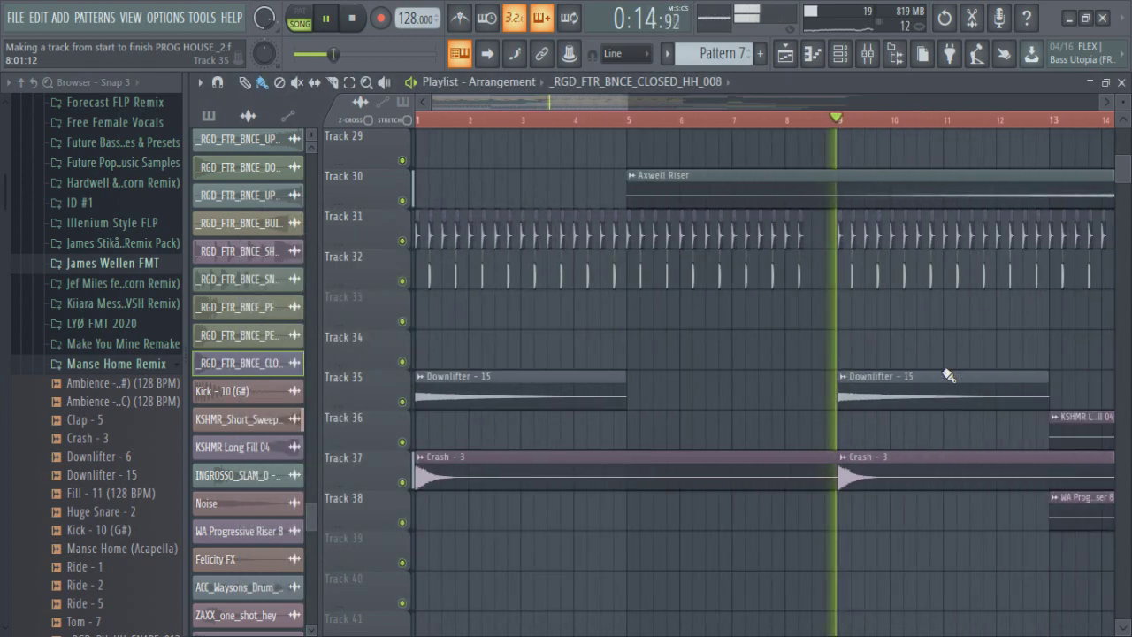
scroll(947, 374, up, 4)
scroll(937, 375, up, 1)
ctrl+scroll(748, 379, down, 2)
scroll(705, 408, down, 3)
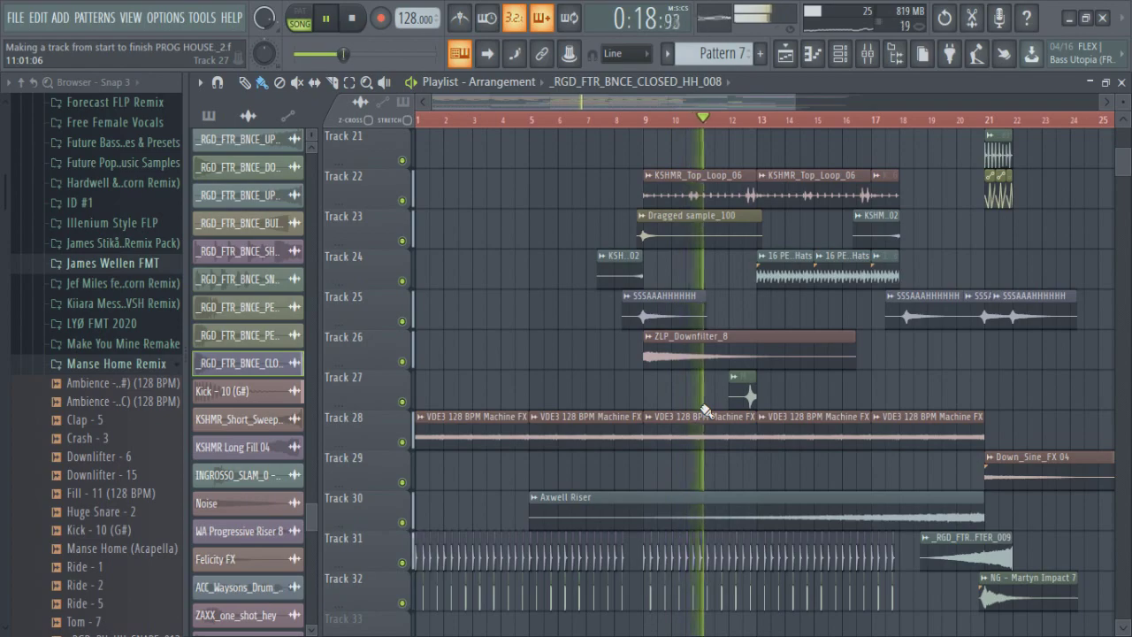
Follow the playback through the melodic, drum and FX tracks up to about bar 22 and stop it
scroll(705, 411, up, 6)
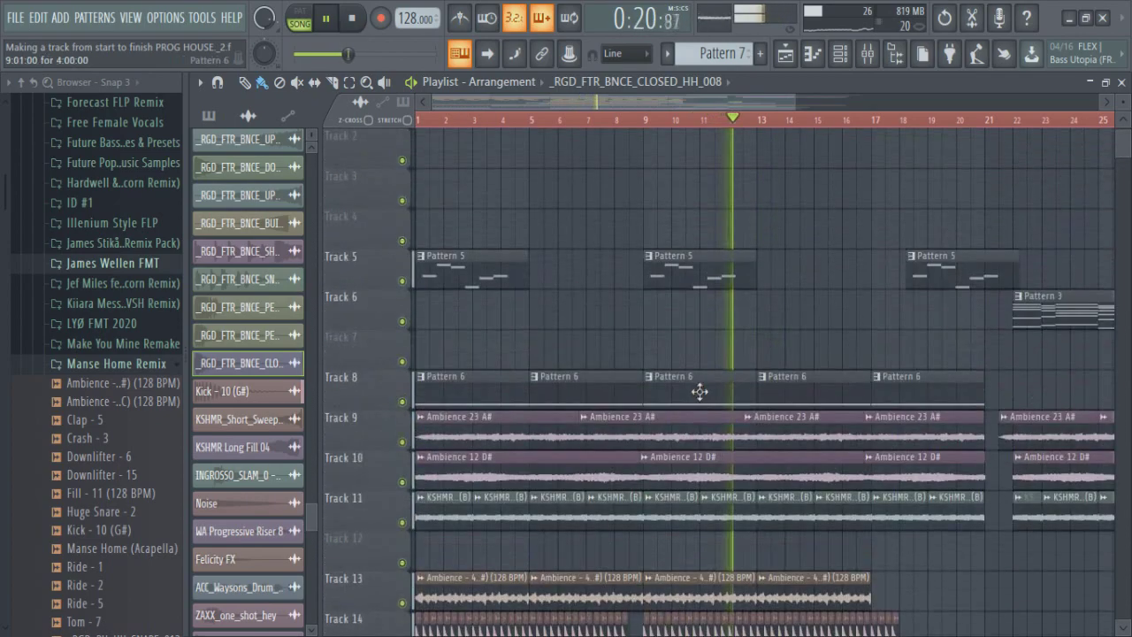
scroll(764, 540, down, 6)
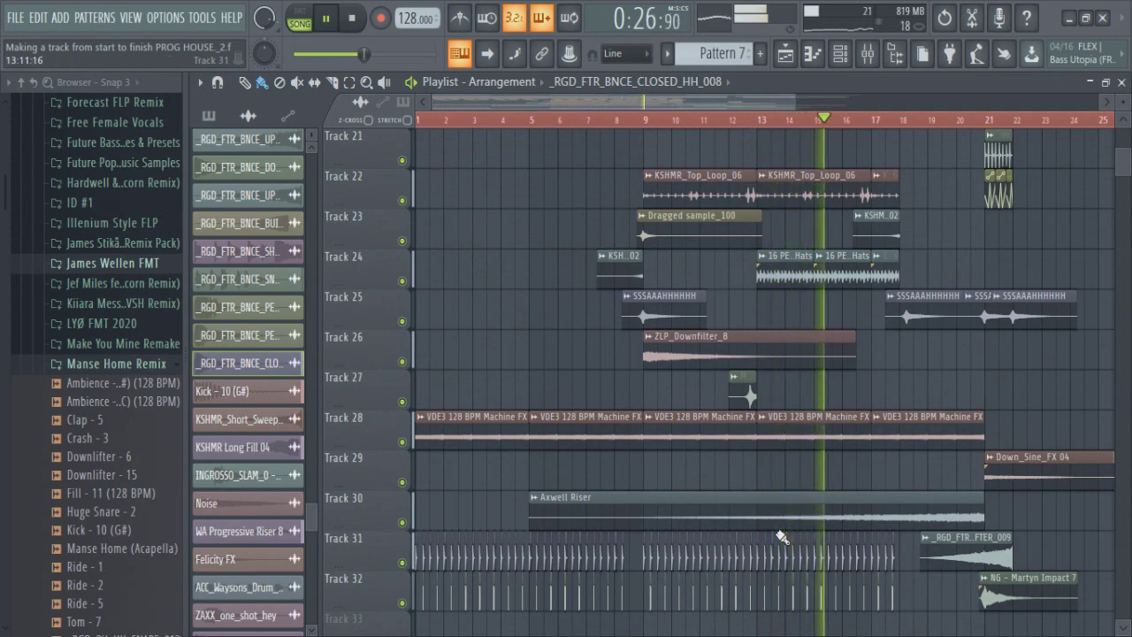
scroll(948, 326, up, 3)
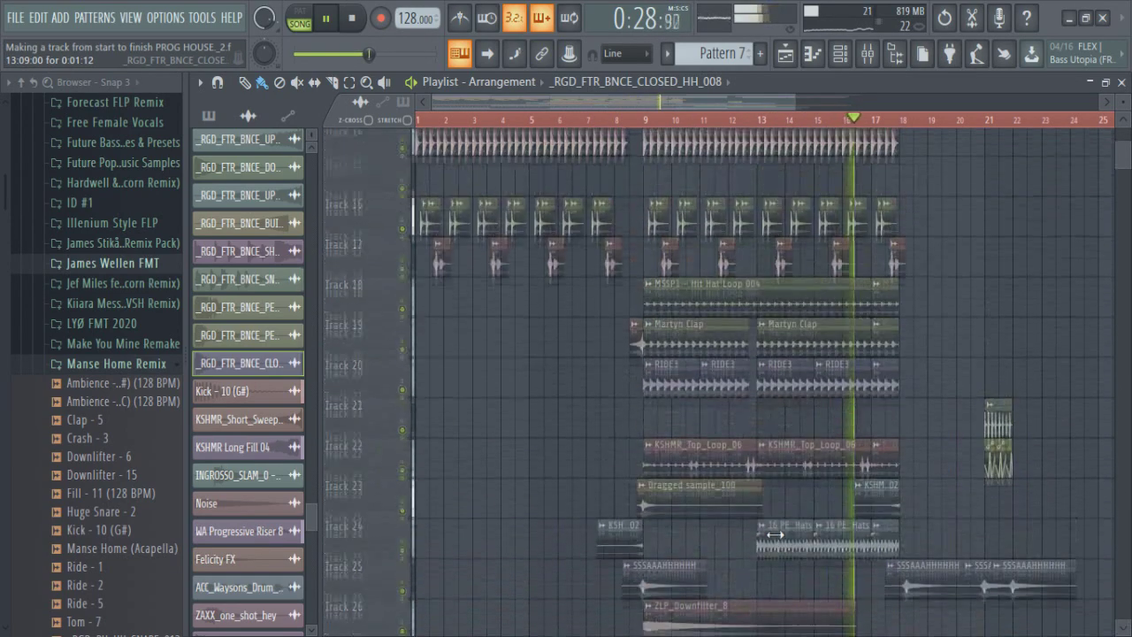
ctrl+scroll(963, 325, down, 1)
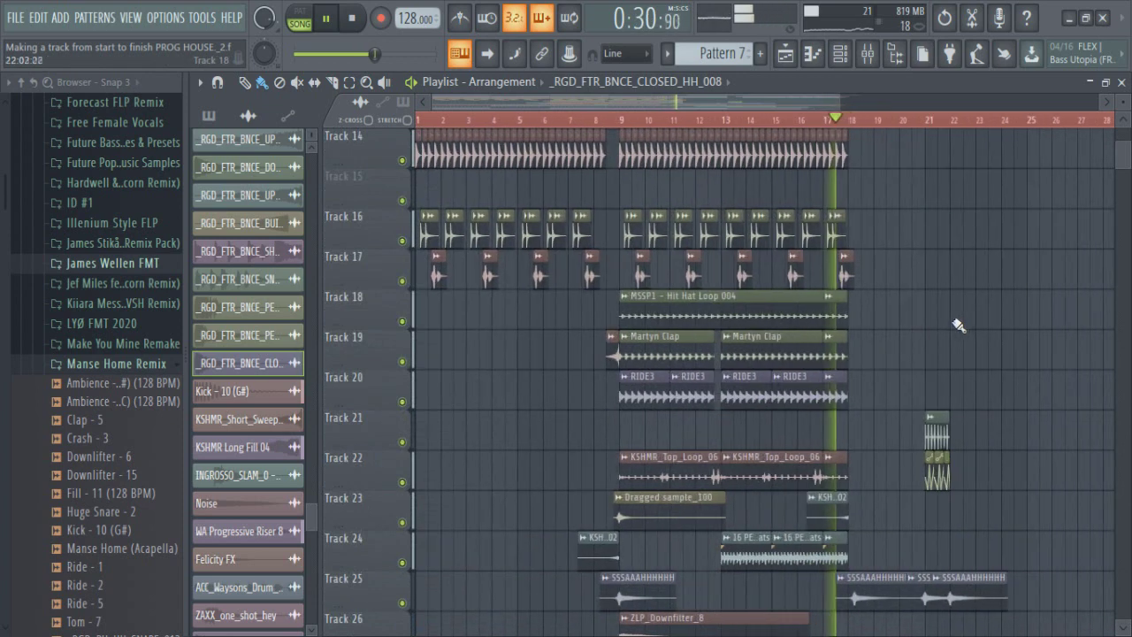
scroll(958, 325, down, 1)
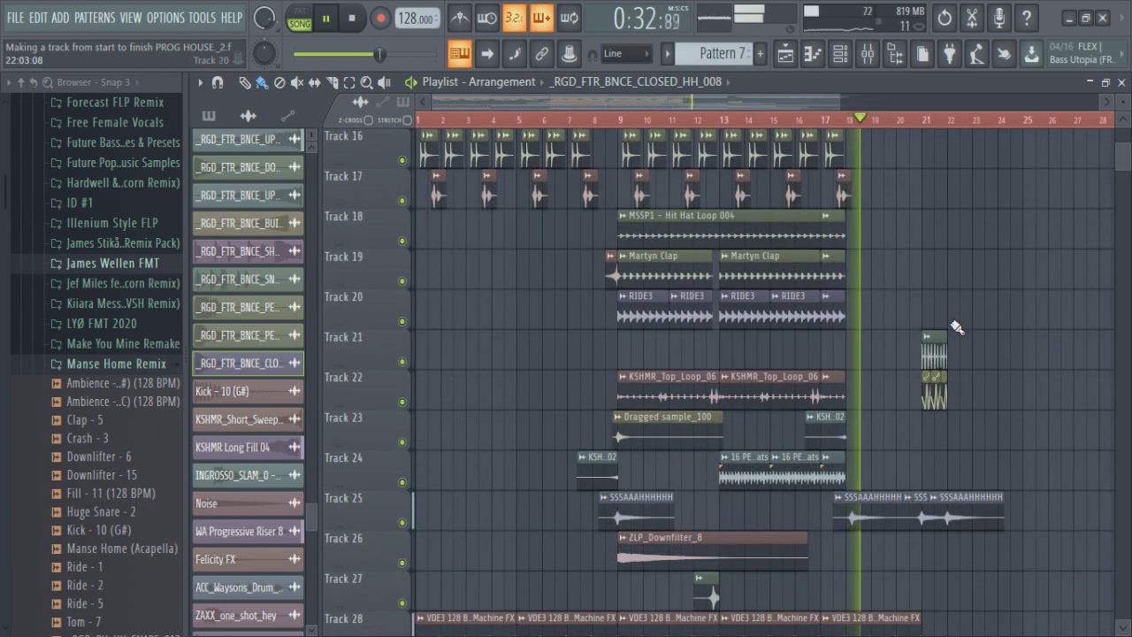
ctrl+scroll(863, 477, up, 4)
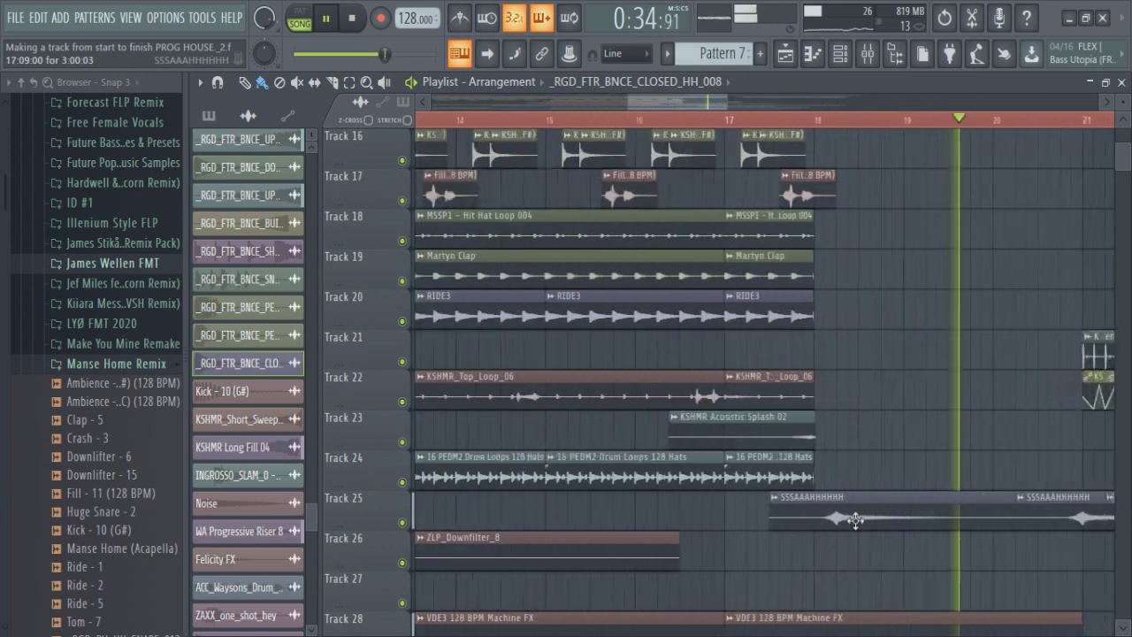
ctrl+scroll(929, 435, down, 3)
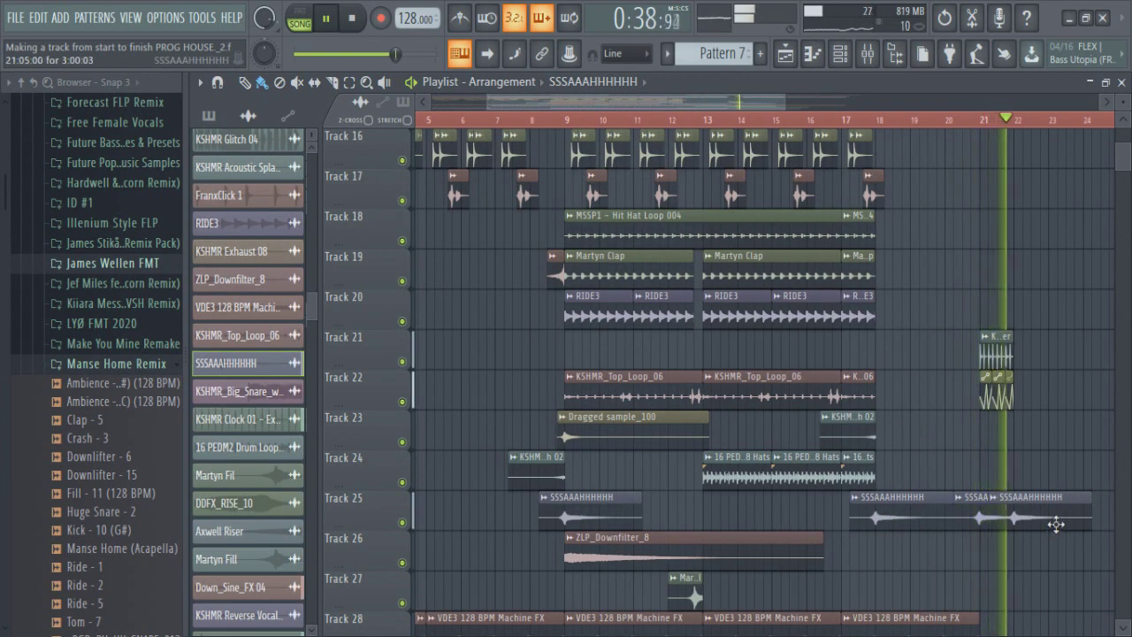
ctrl+scroll(1056, 525, down, 3)
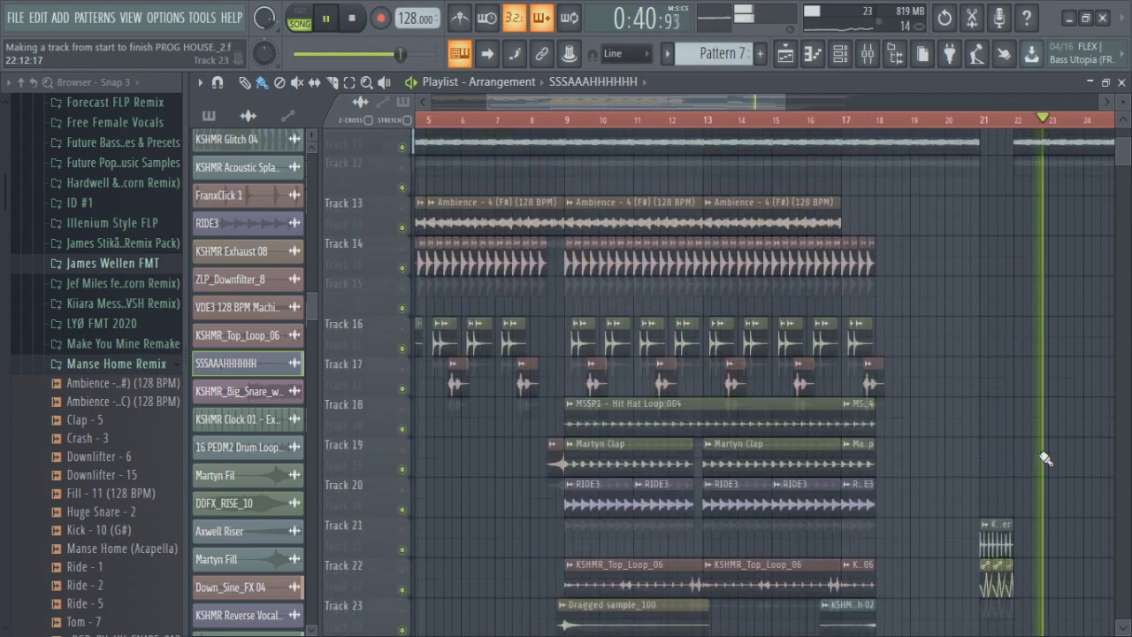
scroll(1112, 455, up, 3)
key(space)
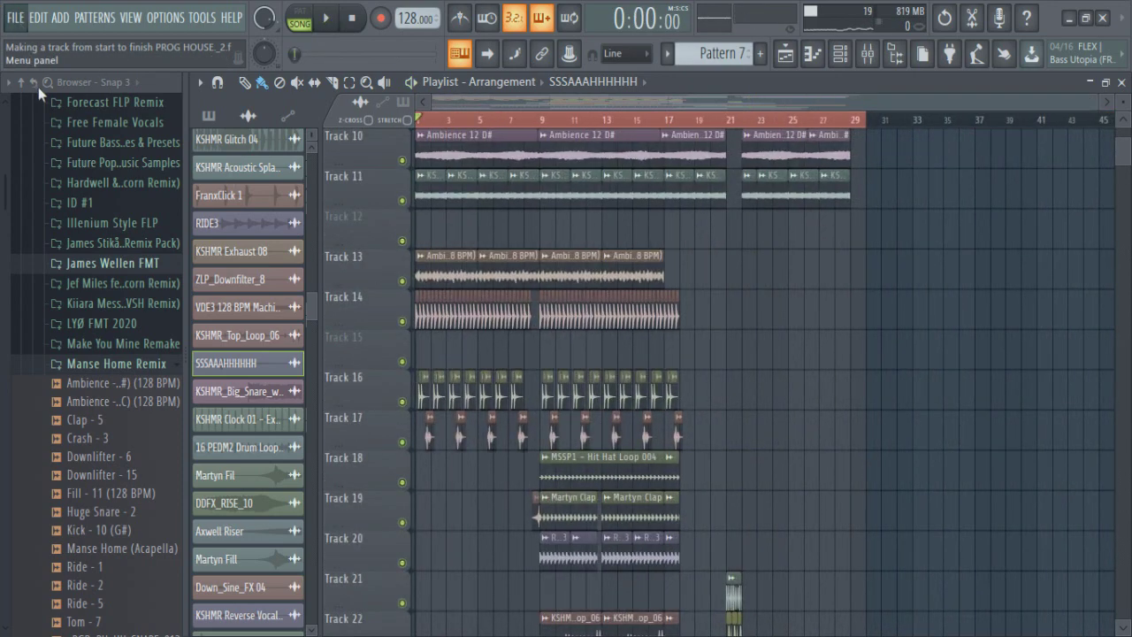
Solo the ambience and vocal layers on Tracks 9, 10 and 11 and play them together
scroll(502, 421, down, 4)
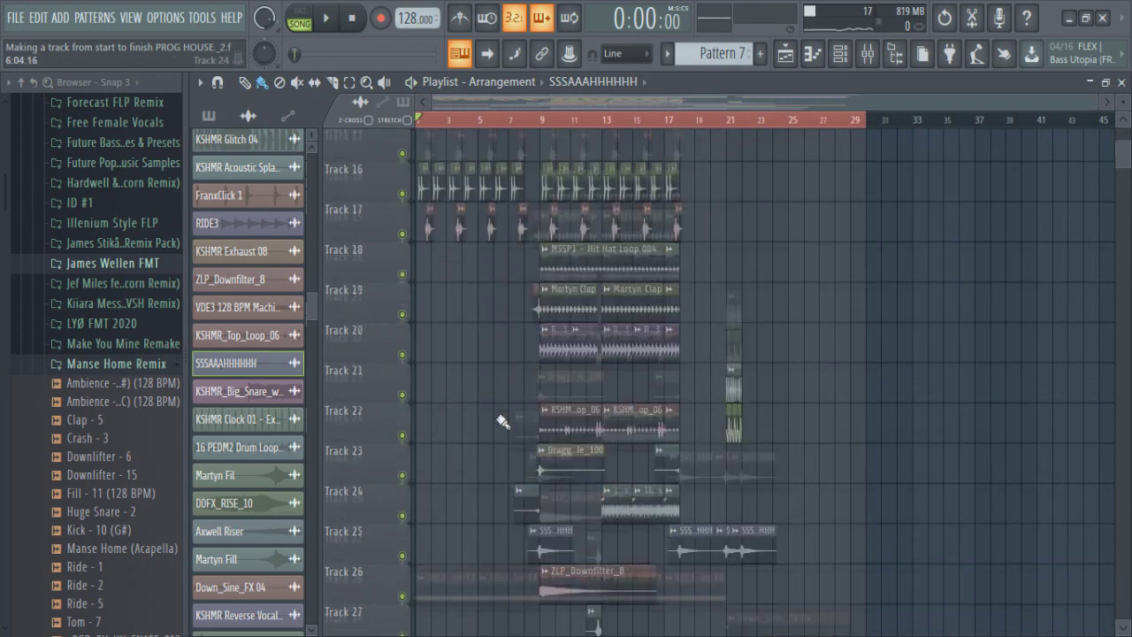
scroll(502, 421, up, 6)
ctrl+scroll(503, 421, up, 3)
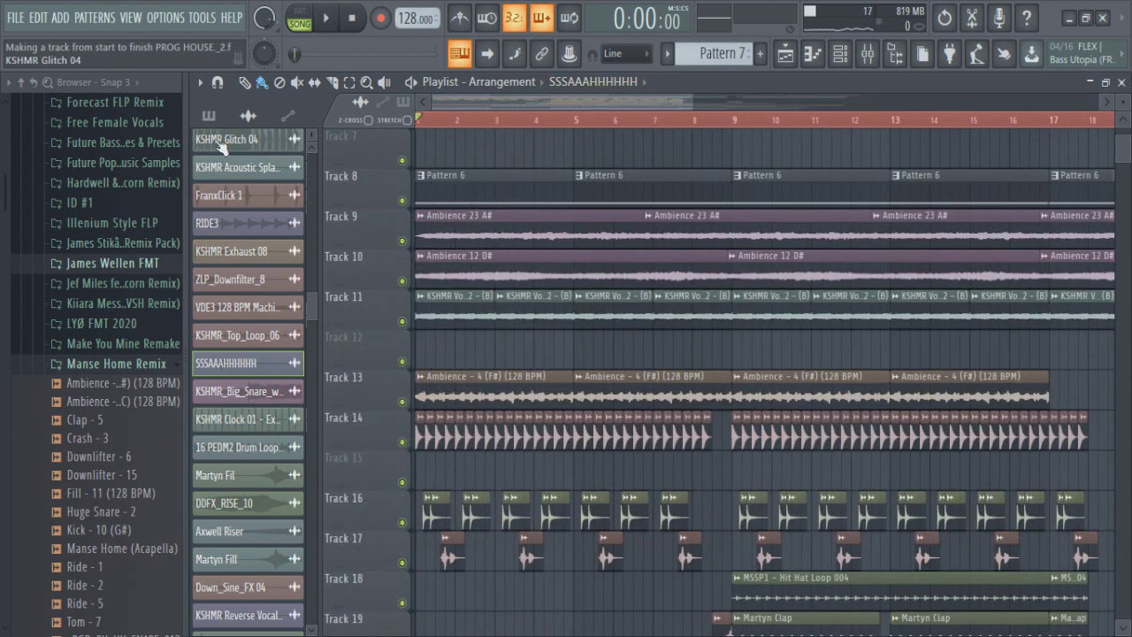
ctrl+click(403, 320)
click(403, 281)
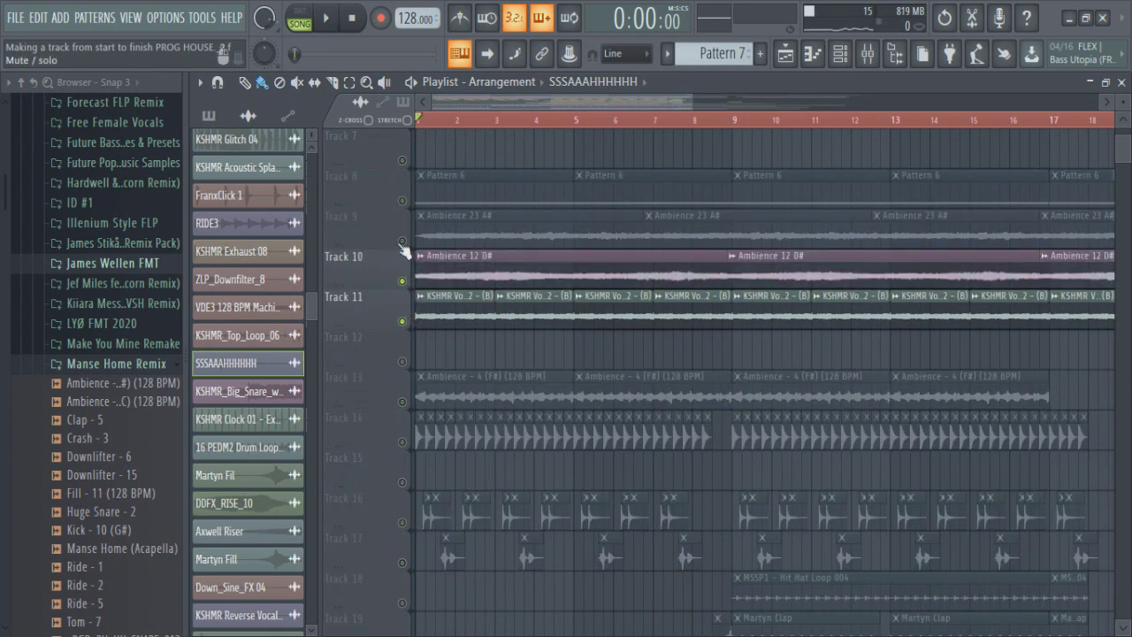
click(402, 241)
key(space)
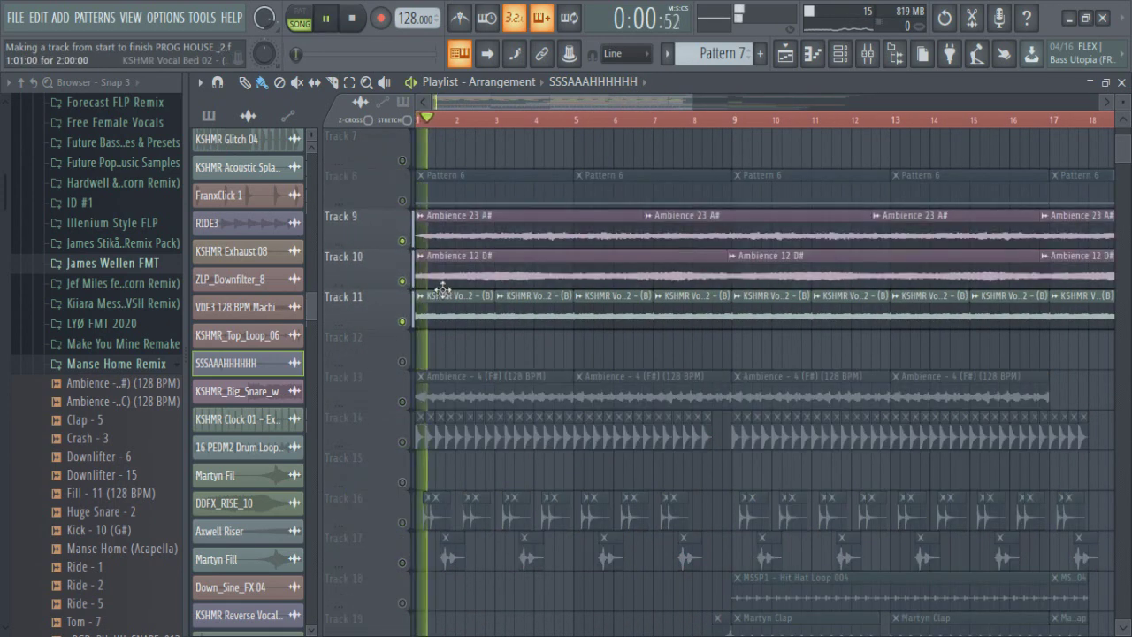
Compare the soloed layers with and without Track 9 and open its Ambience 23 A# clip settings
click(403, 241)
click(403, 240)
double_click(468, 222)
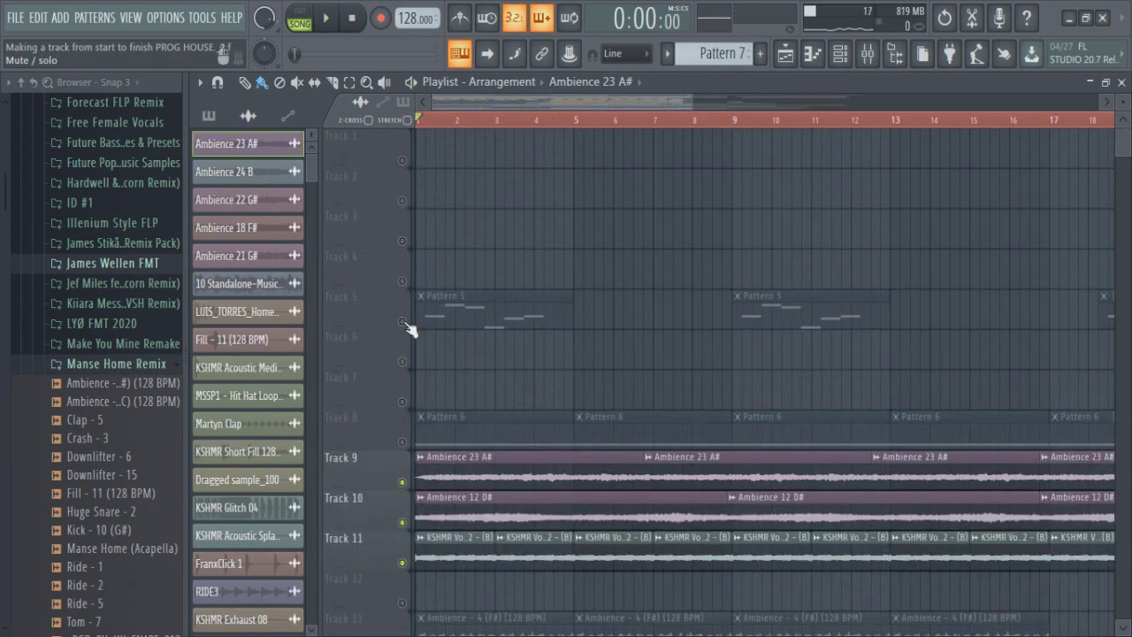
Solo Track 5, open its Pattern 5 melody in the piano roll and play it
right_click(403, 321)
double_click(531, 306)
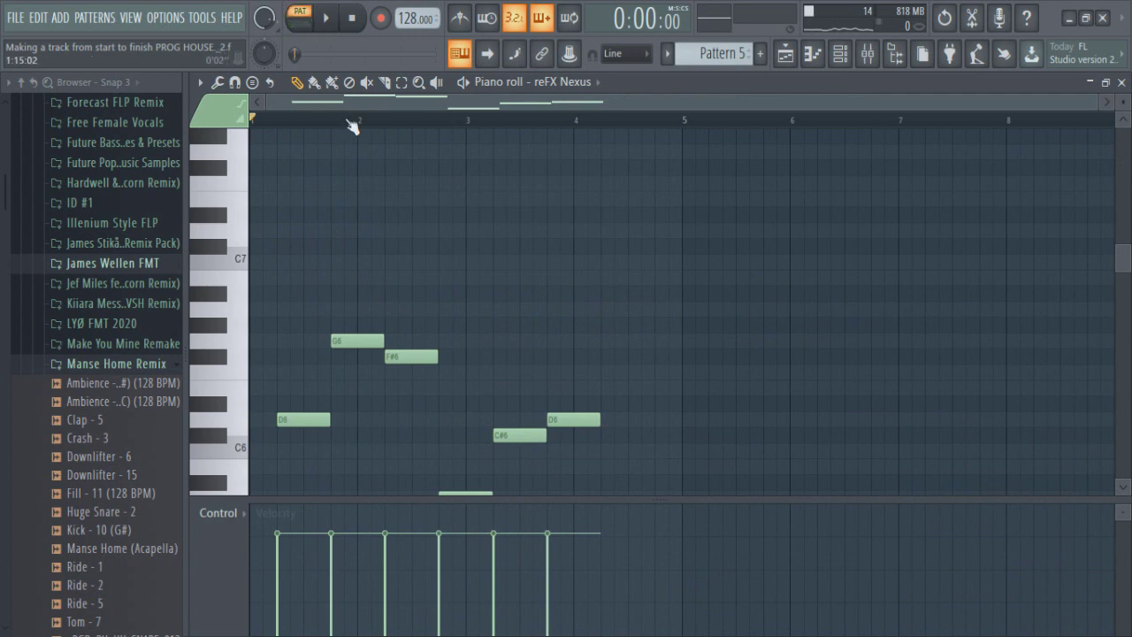
scroll(513, 314, down, 4)
scroll(513, 316, up, 3)
key(space)
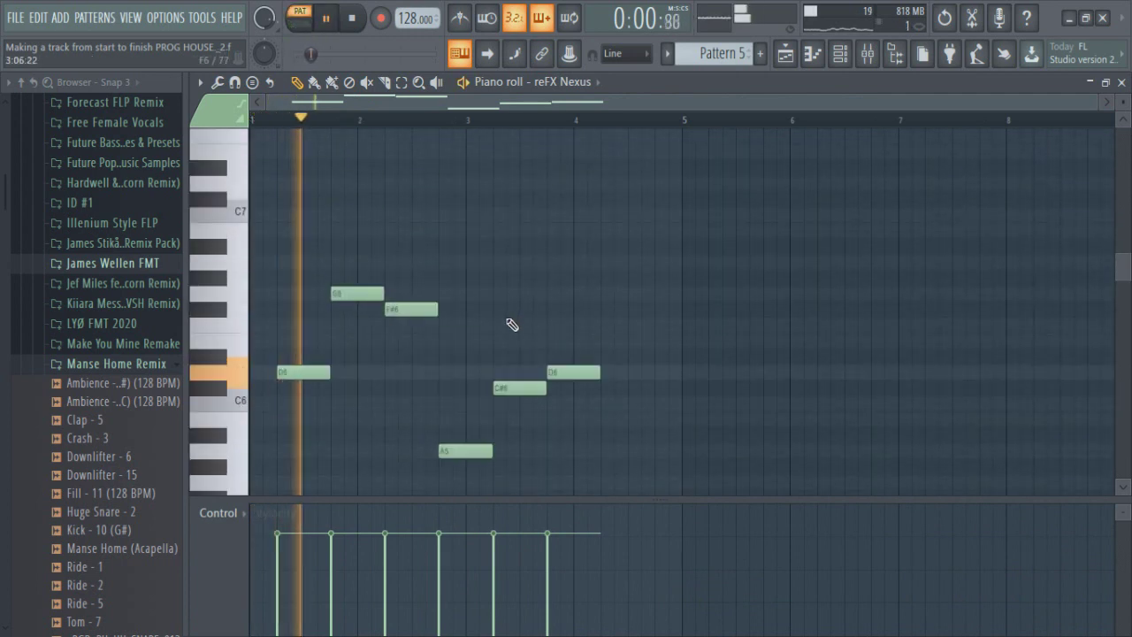
Open the Fruity parametric EQ 2 on mixer Insert 5 to inspect the melody's EQ curve
click(867, 54)
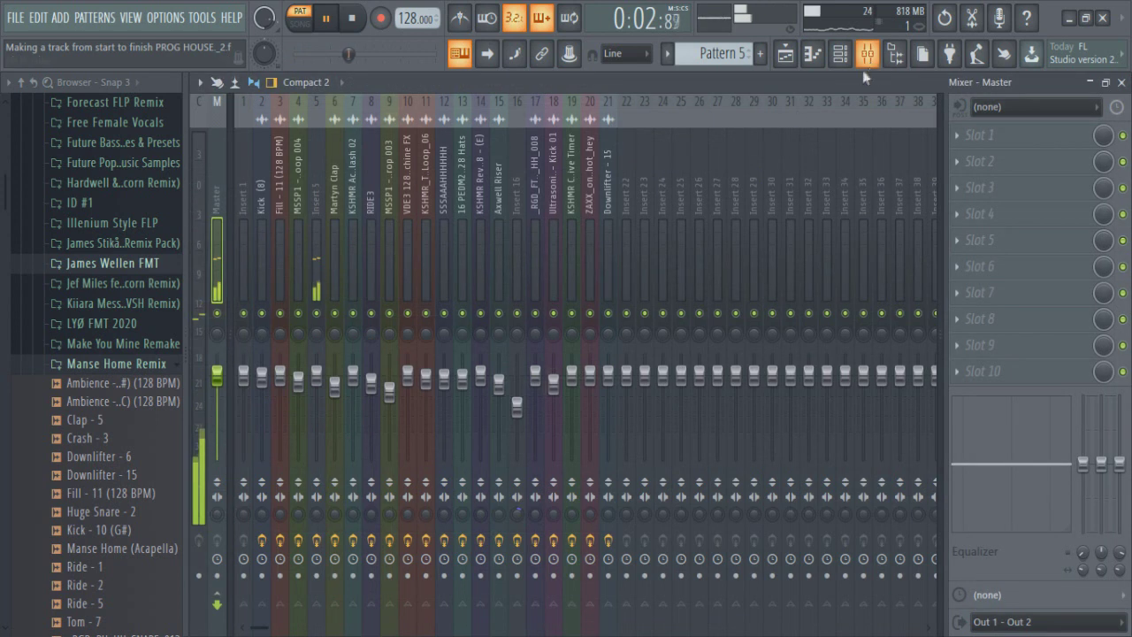
click(320, 278)
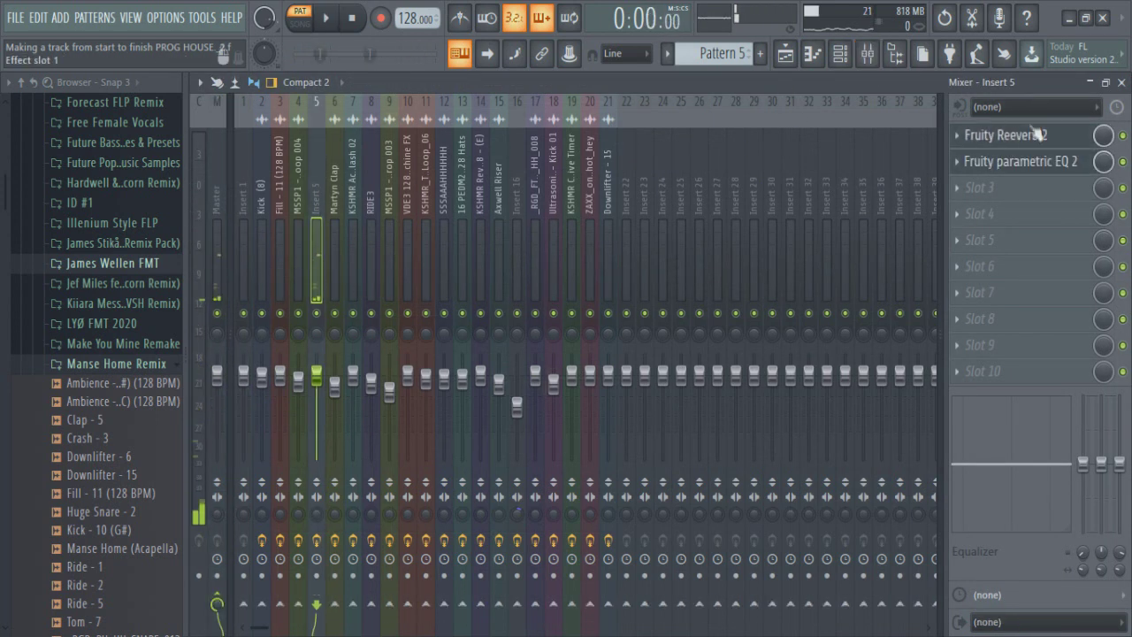
click(1024, 168)
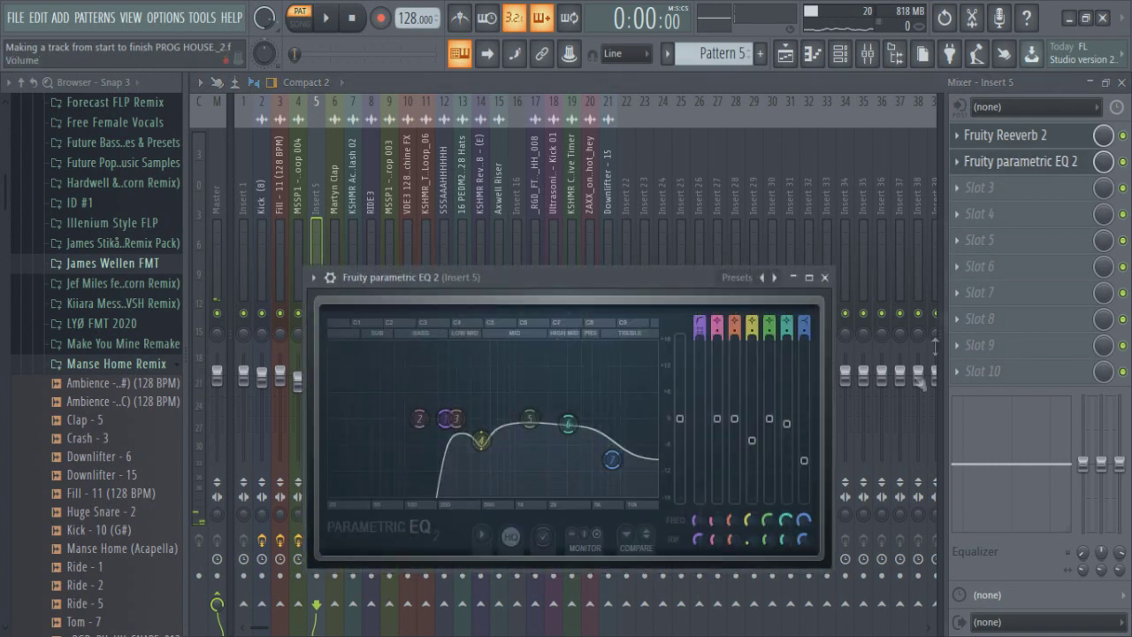
Open Pattern 6 from Track 8 of the playlist in the piano roll and play it
click(785, 55)
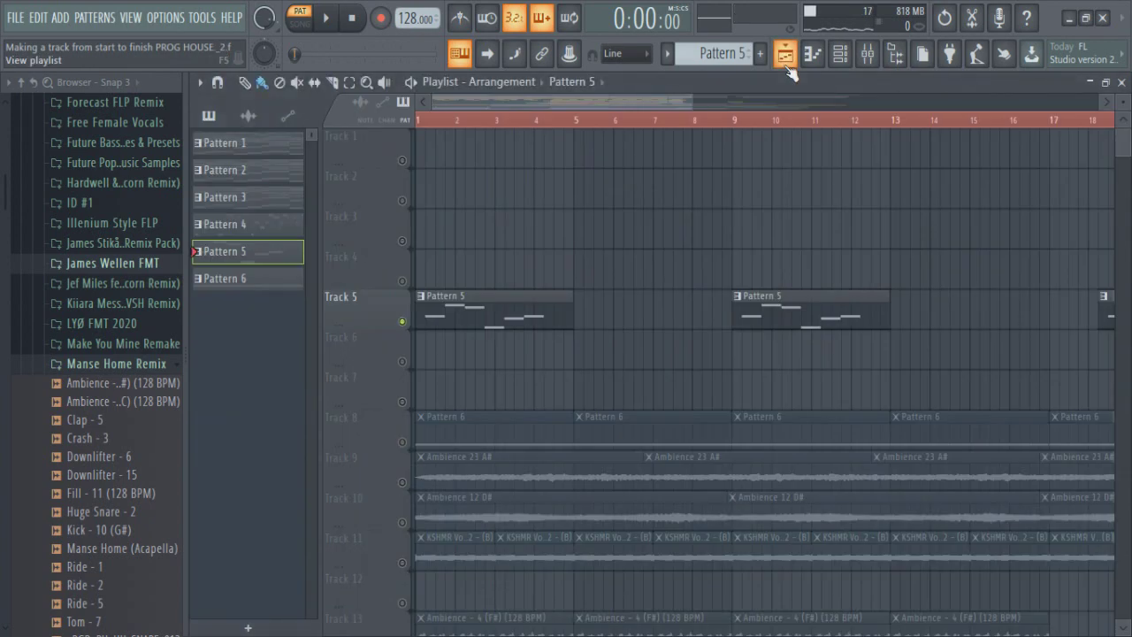
double_click(524, 426)
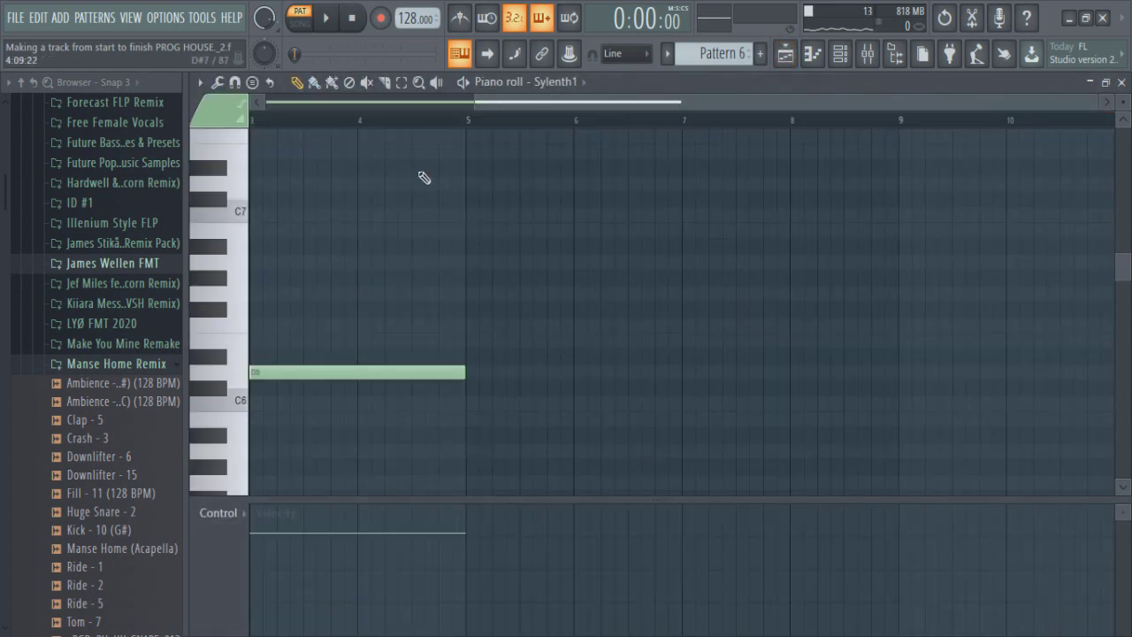
key(space)
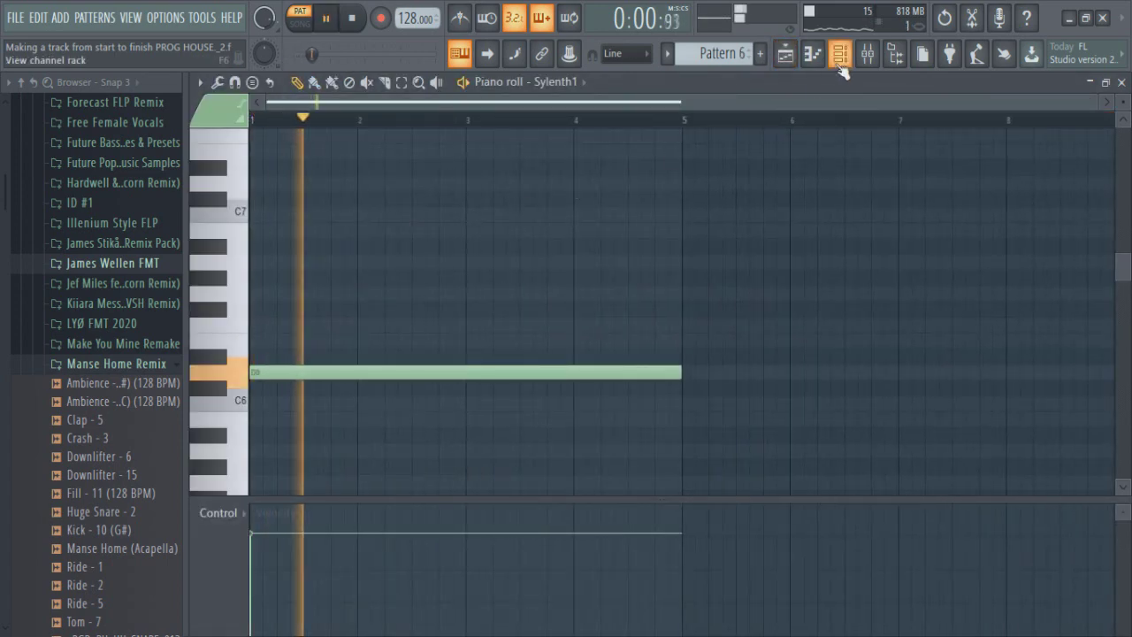
Inspect the first two effects on mixer Insert 16 and return to the playlist's ambience and drum tracks
click(839, 55)
key(F9)
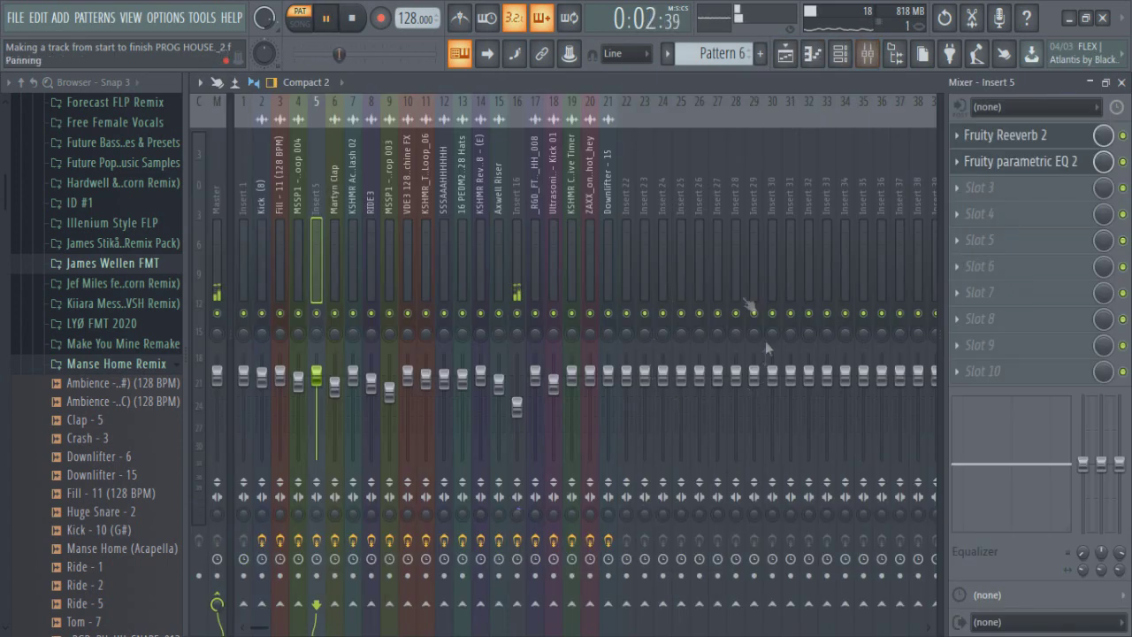
click(516, 258)
click(990, 135)
click(1006, 161)
click(785, 53)
scroll(656, 350, down, 6)
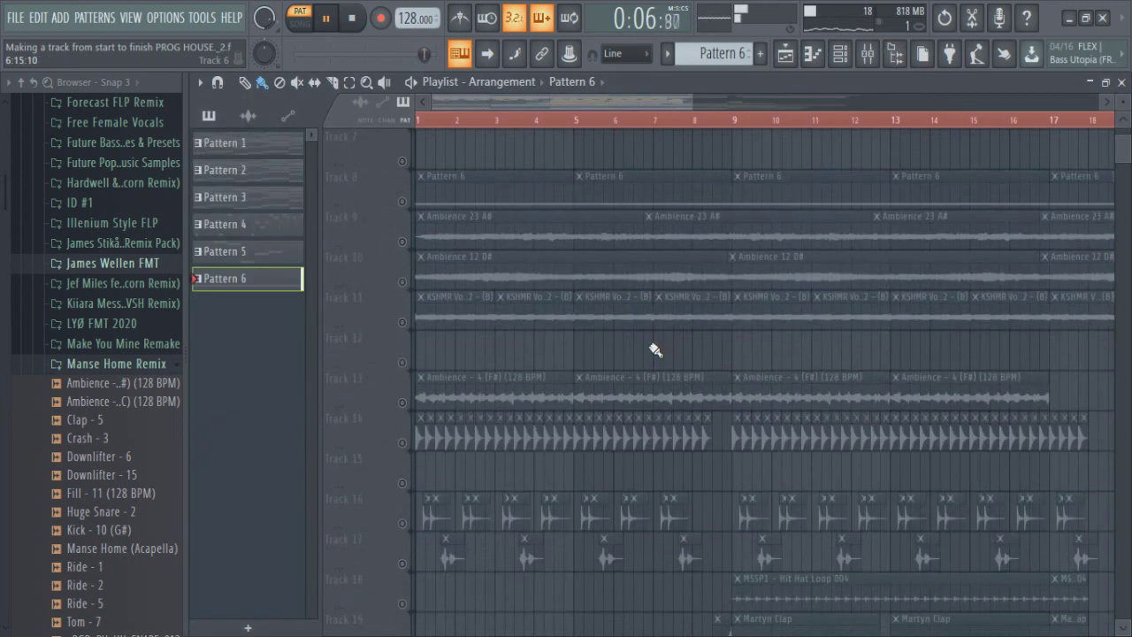
Solo Track 13, play it and inspect the Ambience - 4 (F#) clip's sample settings
click(406, 403)
double_click(536, 394)
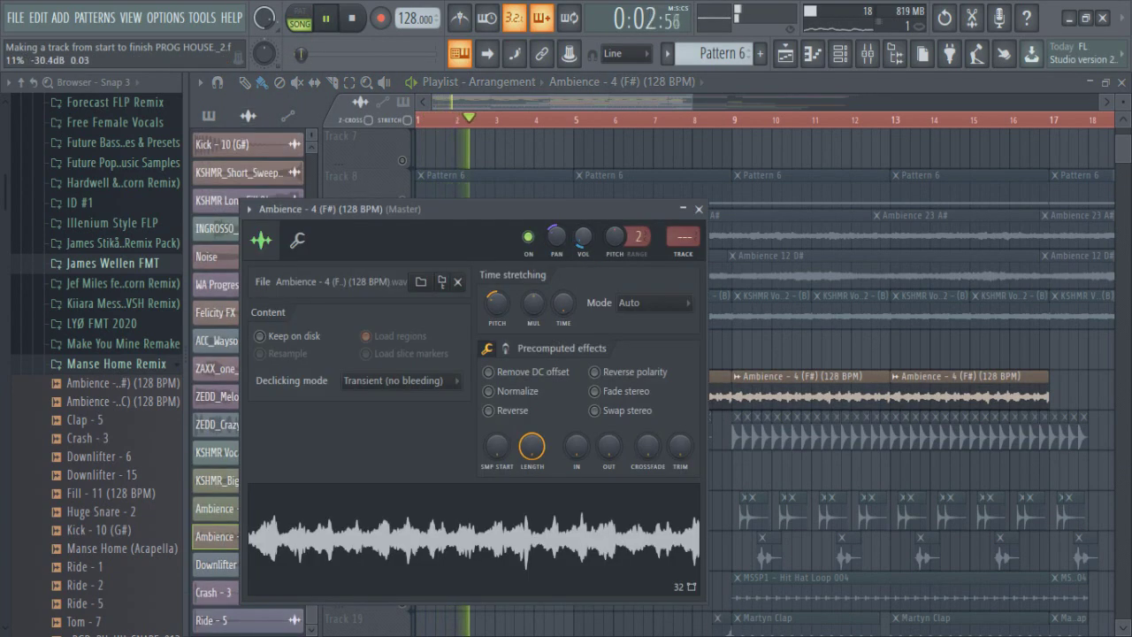
key(Escape)
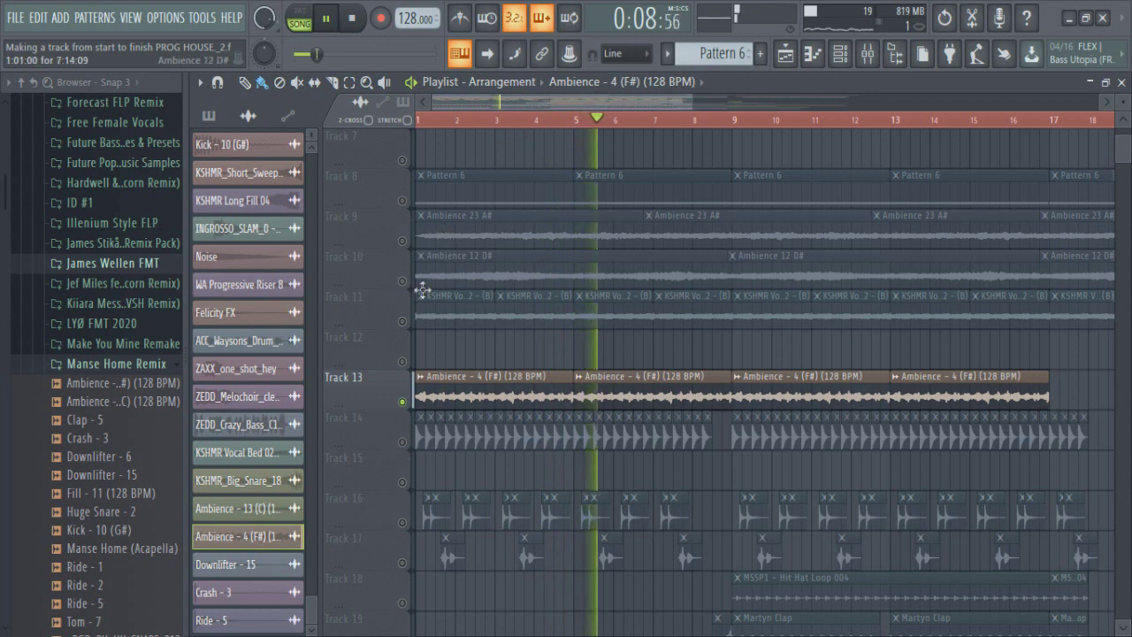
Play the ambience layers on Tracks 9, 10 and 11 together with Track 13 and recheck the Ambience - 4 (F#) clip's settings
click(403, 321)
click(402, 281)
click(402, 241)
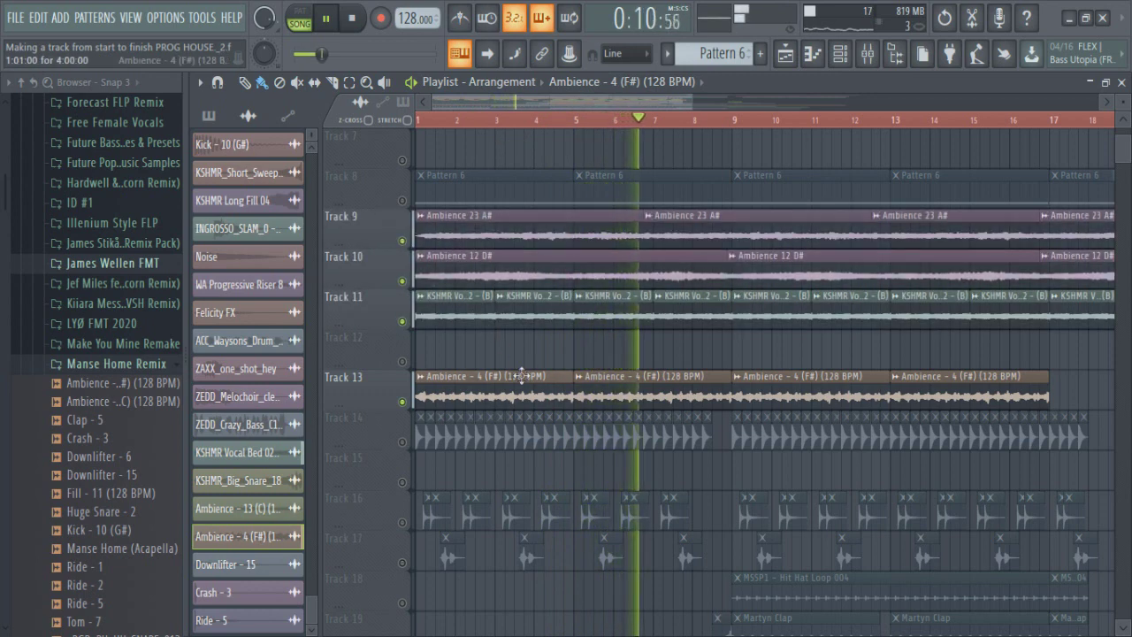
double_click(566, 389)
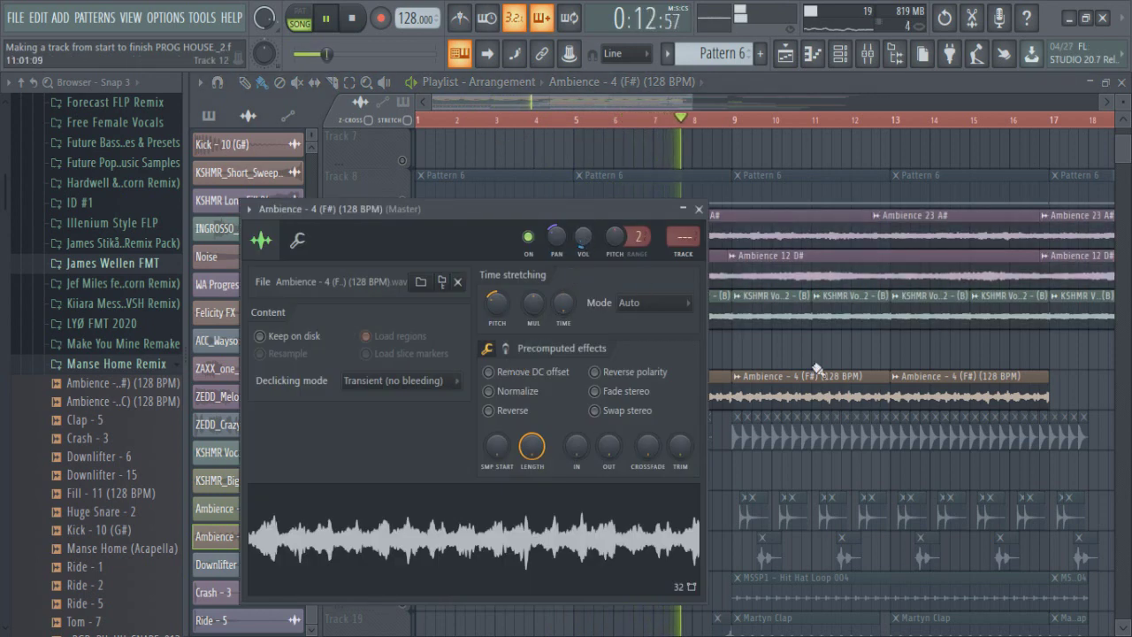
key(Escape)
key(space)
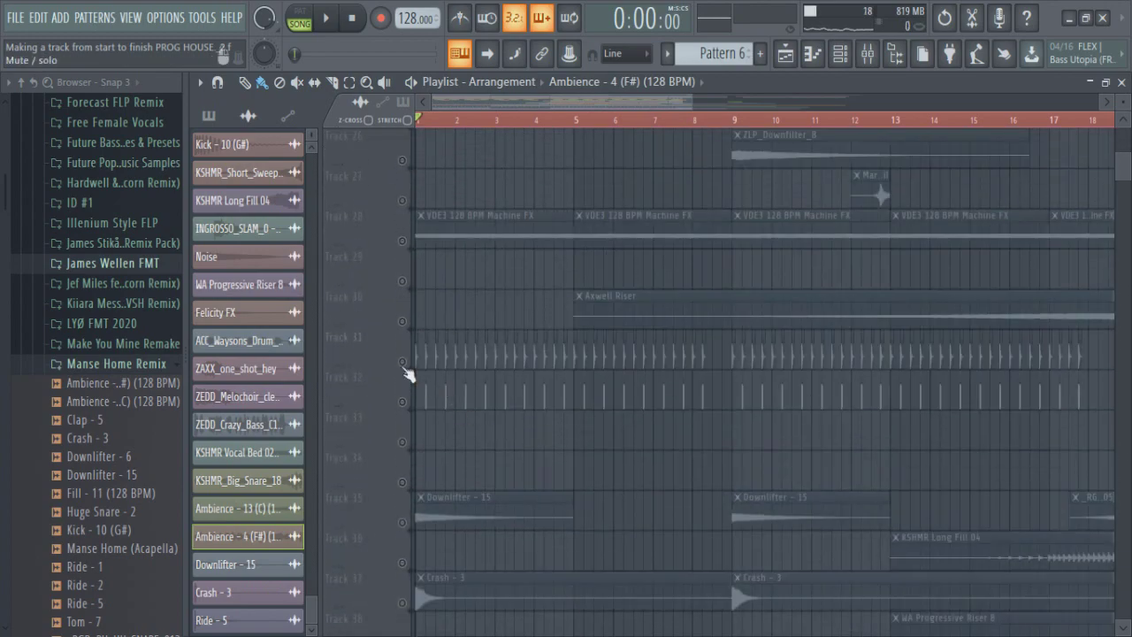
Isolate Tracks 31 and 32 and play them together with the Downlifter on Track 35 and the Crash on Track 37
click(402, 362)
click(402, 402)
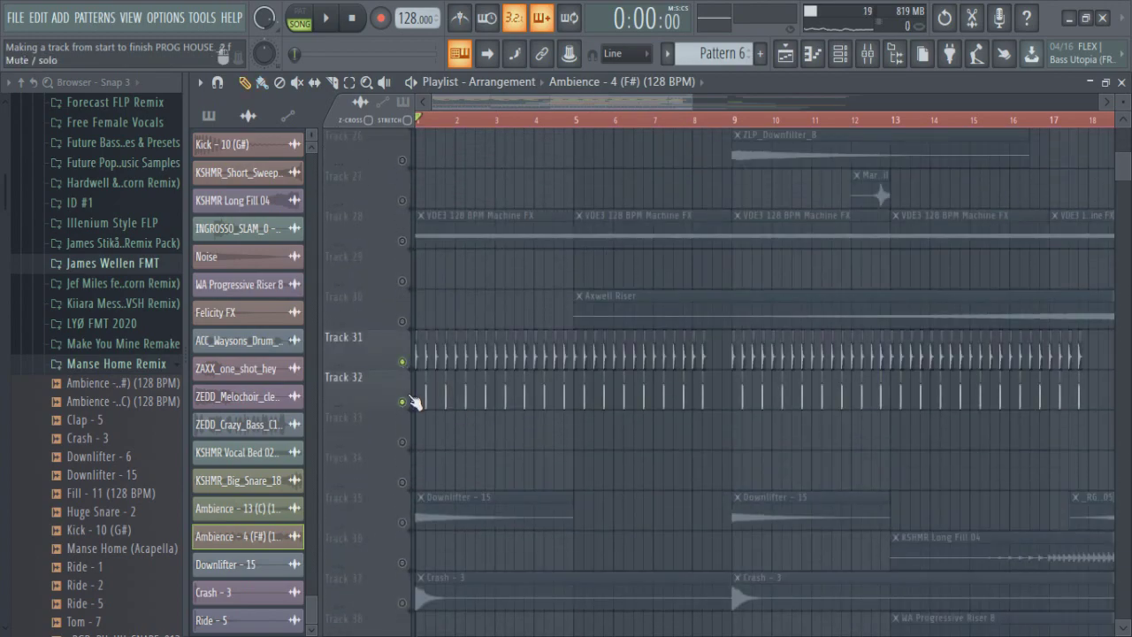
scroll(423, 429, down, 3)
key(space)
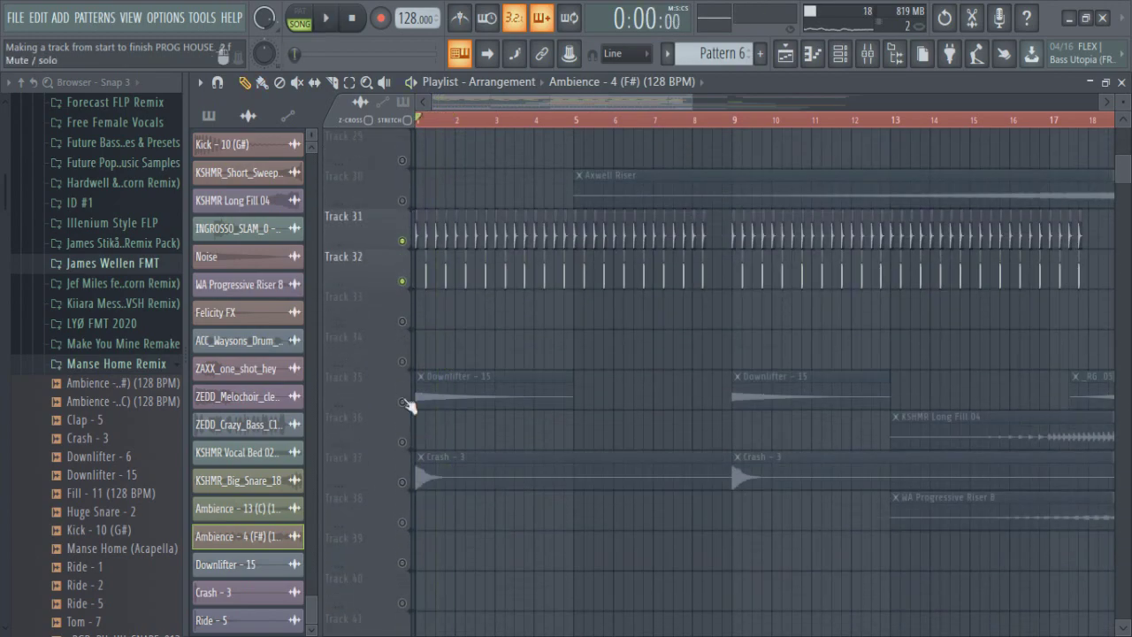
click(403, 401)
click(403, 483)
key(space)
scroll(415, 447, up, 10)
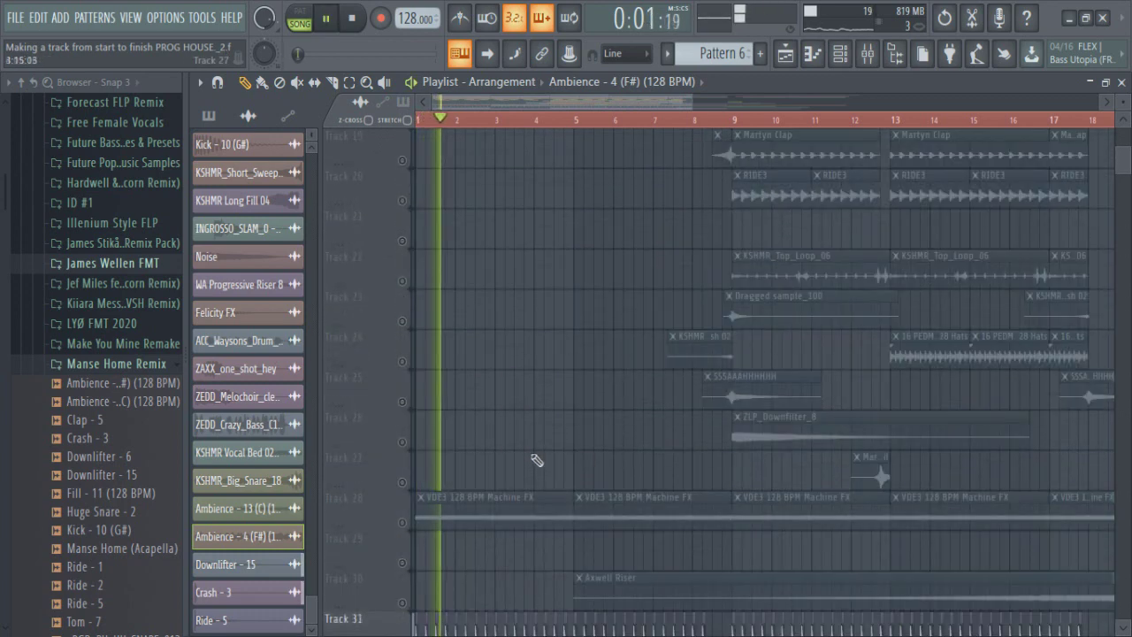
Isolate Track 26 and add Tracks 25, 24, 23, 22 and 21 during playback
click(403, 442)
click(402, 402)
click(403, 402)
click(403, 402)
click(402, 362)
click(403, 321)
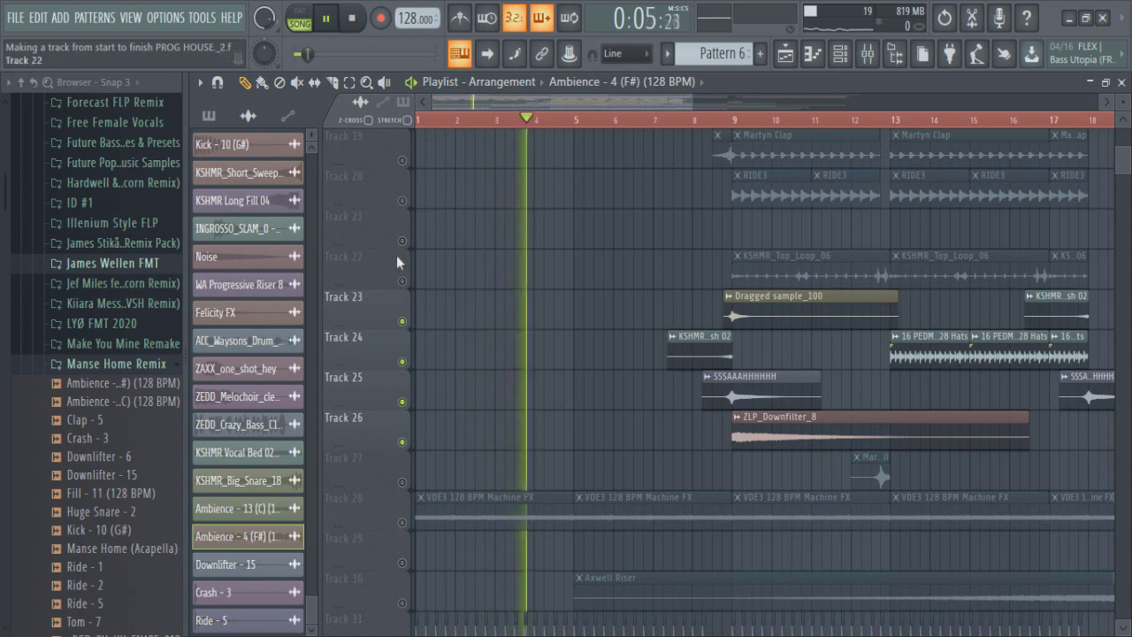
click(403, 281)
click(402, 240)
Unmute Tracks 20, 19 and 18 for the ride, clap and hi-hat loops, and switch Track 17 briefly on and off
scroll(416, 240, up, 3)
click(415, 321)
right_click(421, 317)
click(402, 321)
click(402, 281)
click(402, 241)
click(402, 201)
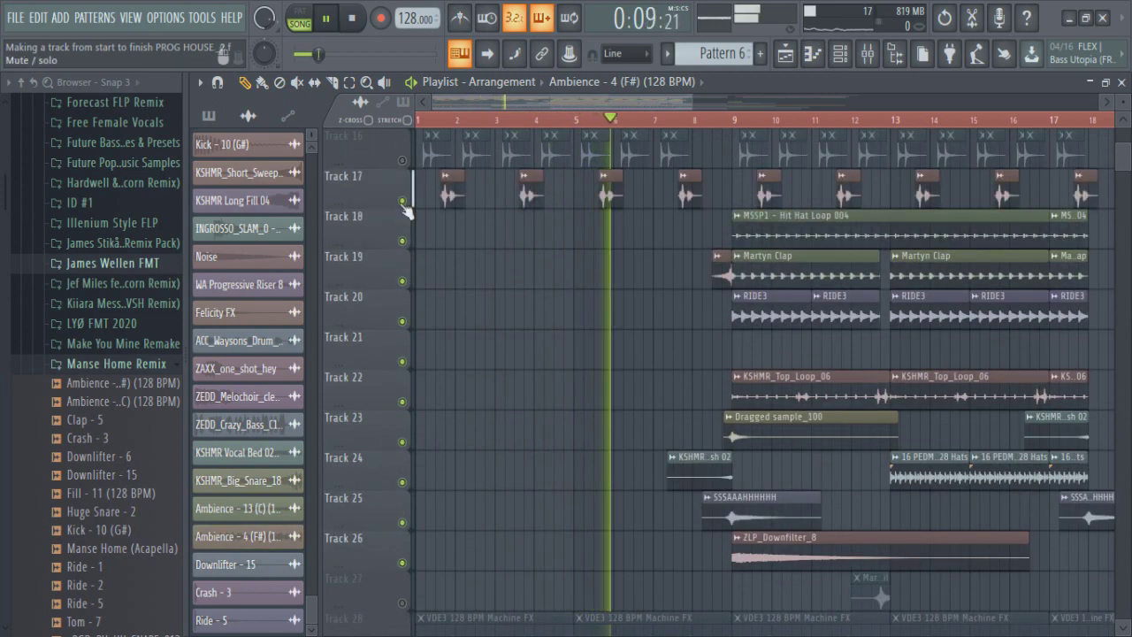
click(402, 200)
Play the isolated percussion and effect layers from around bar 8 and again from around bar 12
click(708, 120)
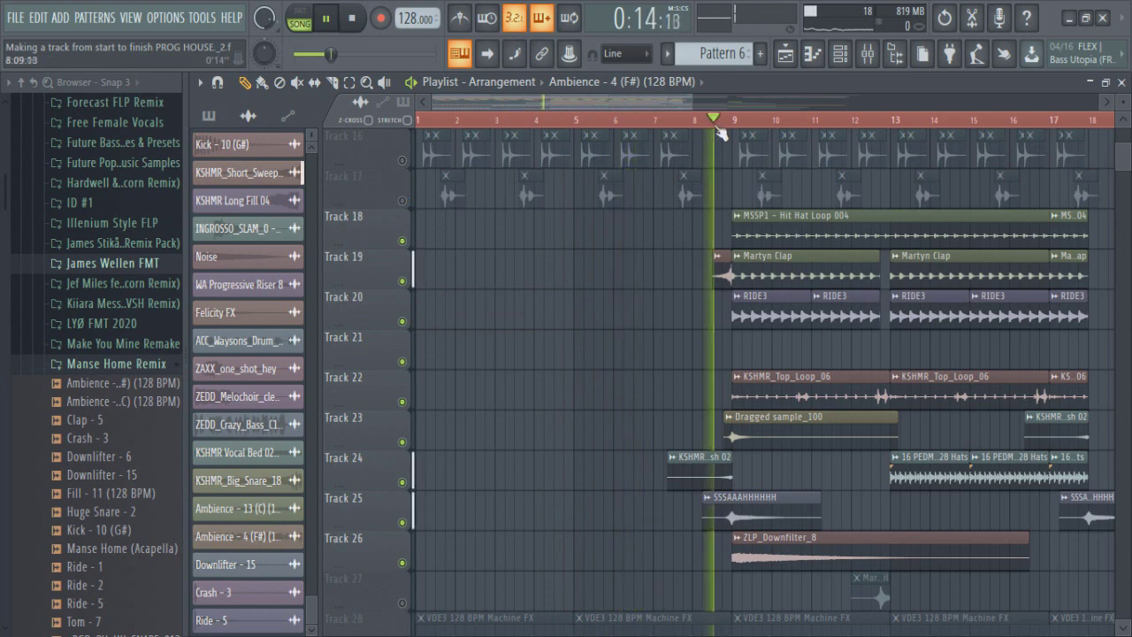
scroll(966, 375, down, 2)
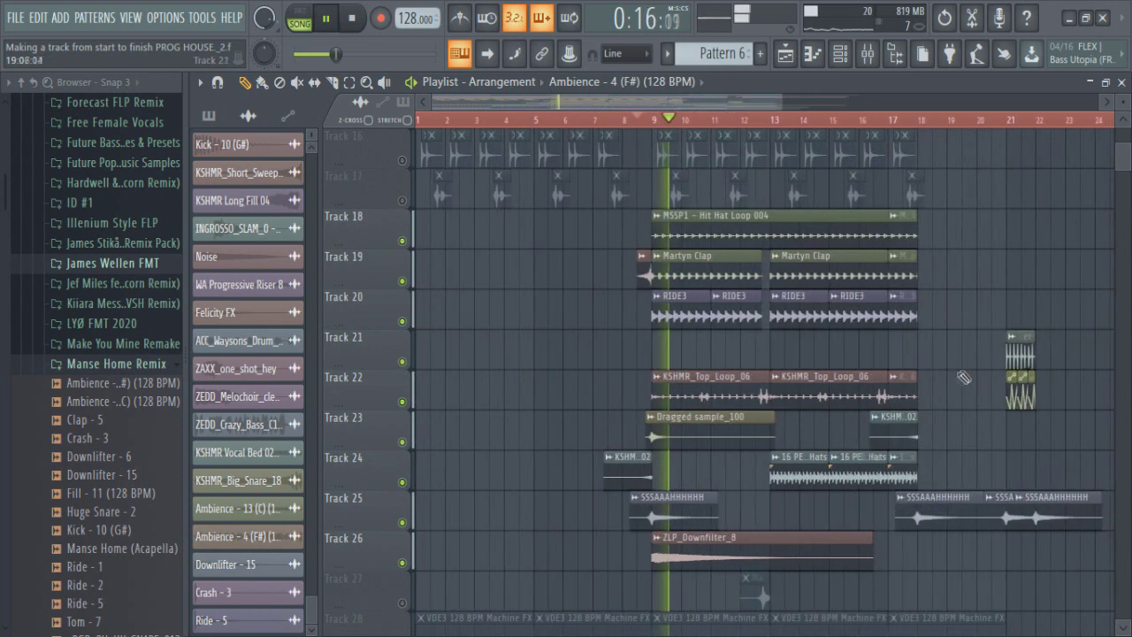
scroll(797, 425, up, 4)
click(716, 120)
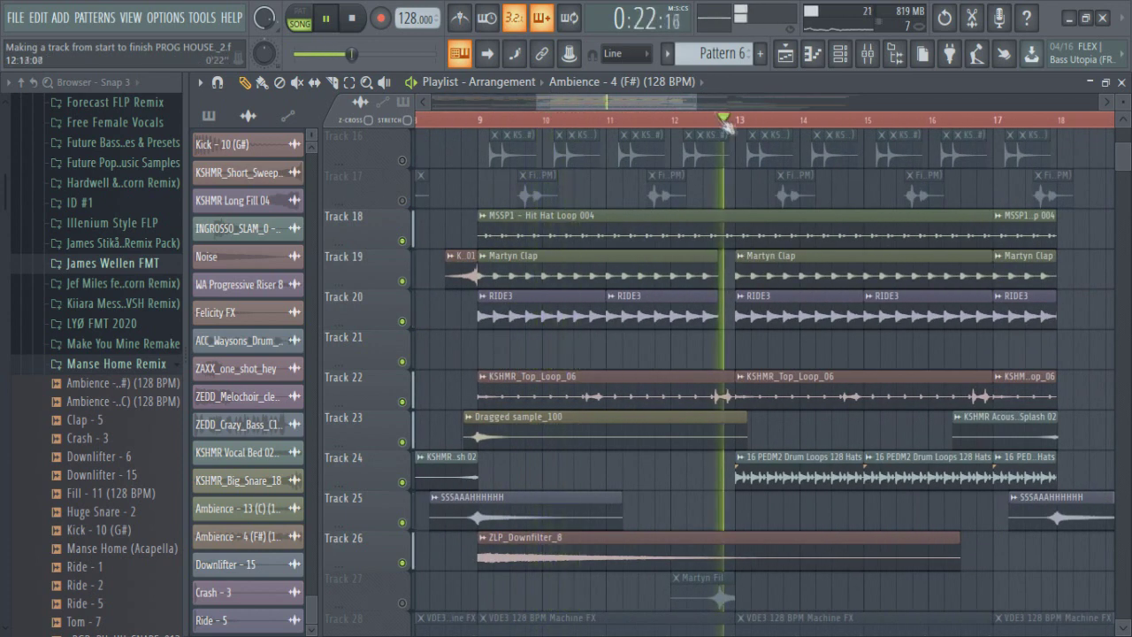
scroll(575, 168, up, 3)
key(space)
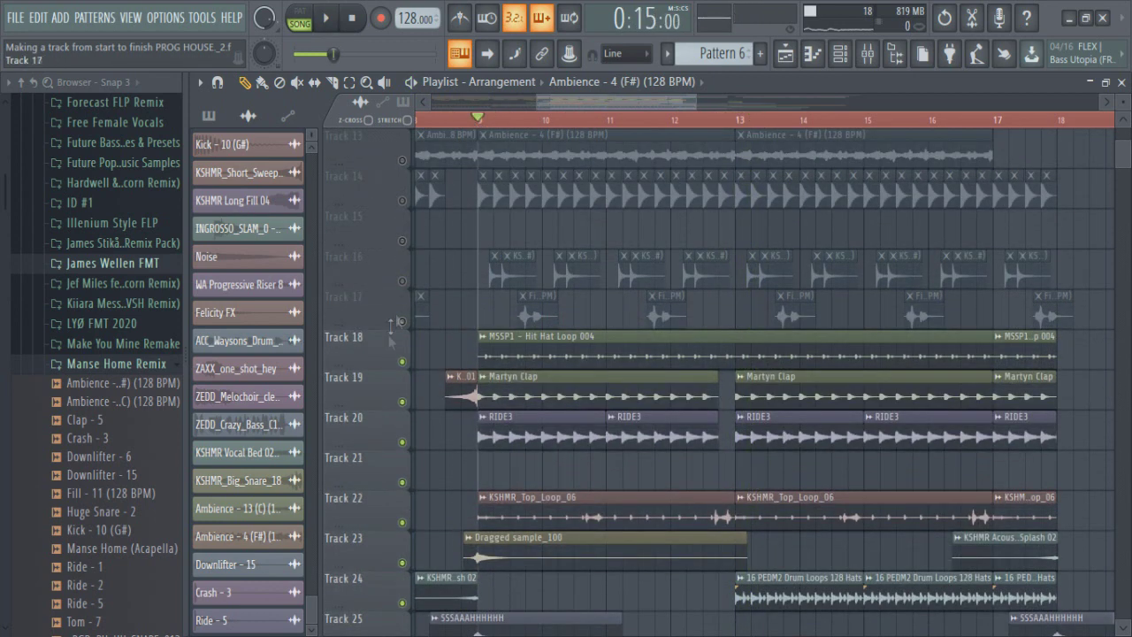
Play from bar 9 with Tracks 16 and 17 and the kick on Track 14 unmuted
key(space)
click(402, 280)
click(402, 320)
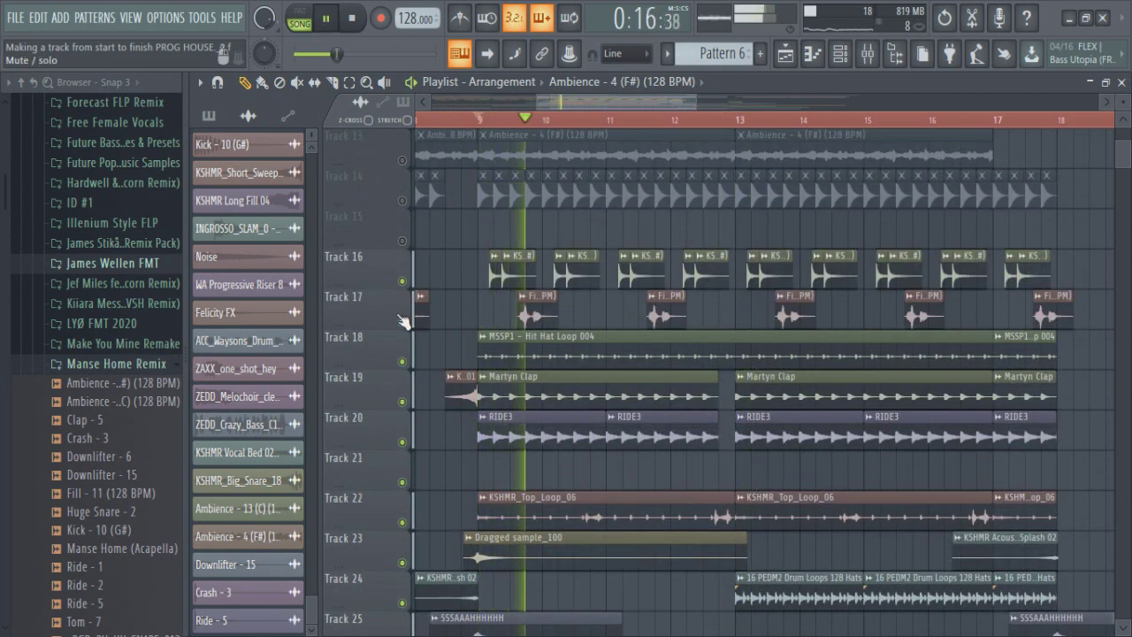
key(space)
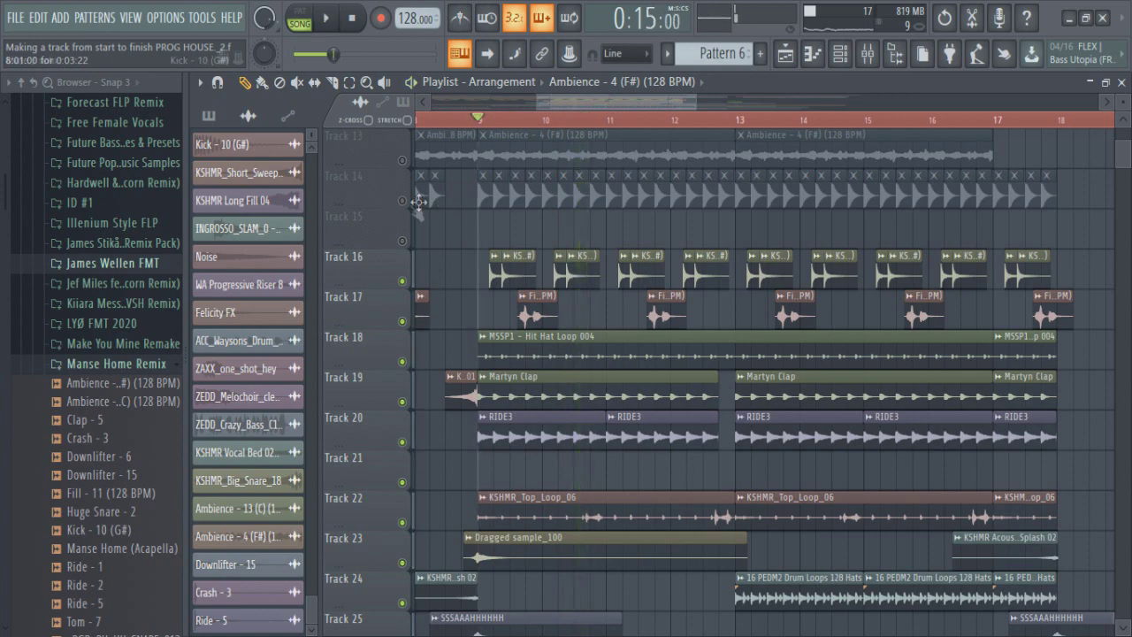
click(403, 200)
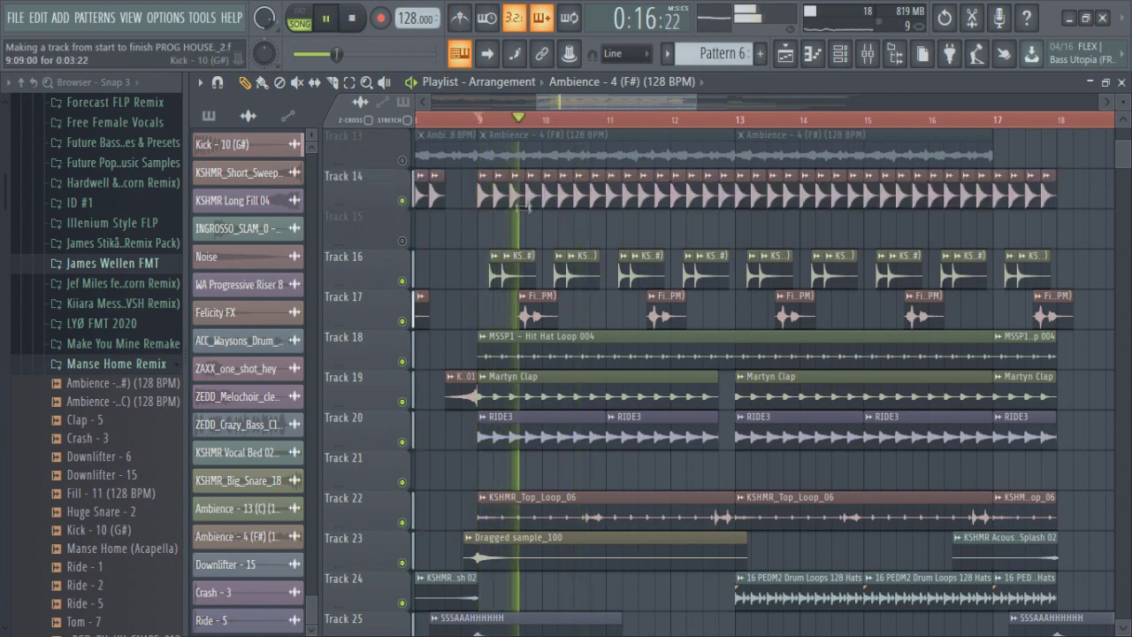
Unmute the Axwell Riser on Track 30, the Machine FX on Track 28, and Tracks 32 and 31 during playback
scroll(526, 492, down, 5)
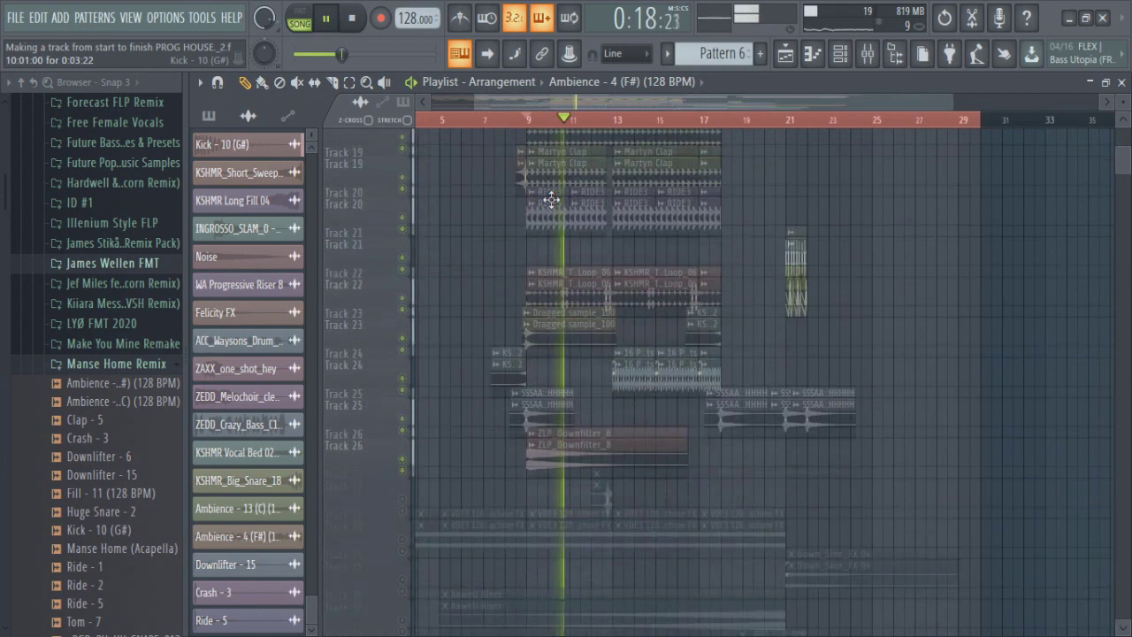
scroll(526, 492, down, 6)
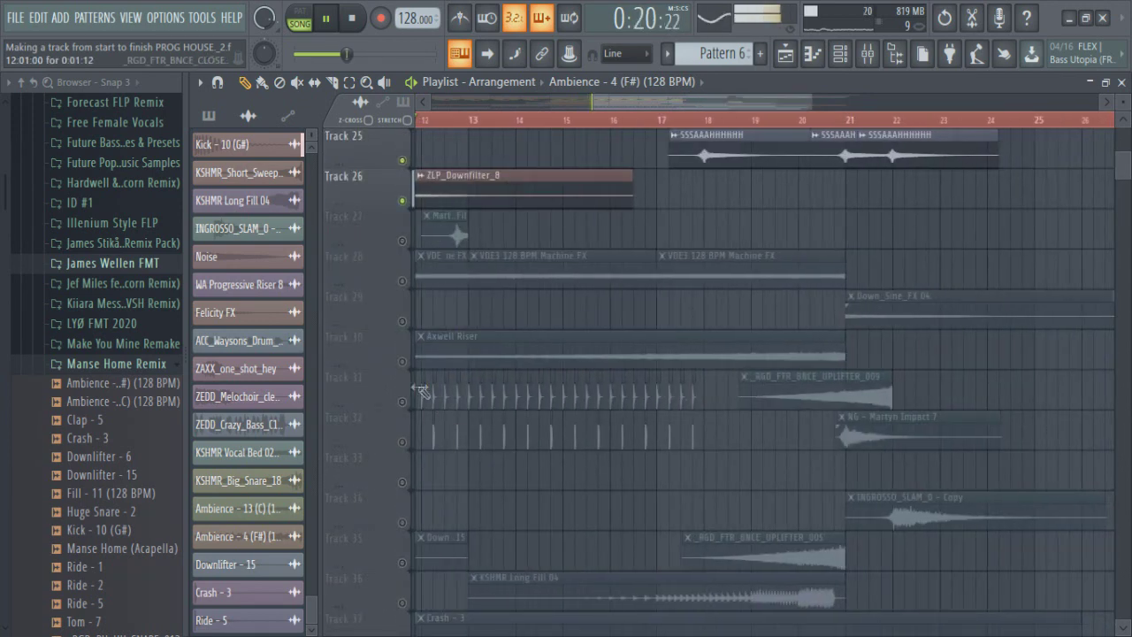
click(403, 361)
click(403, 281)
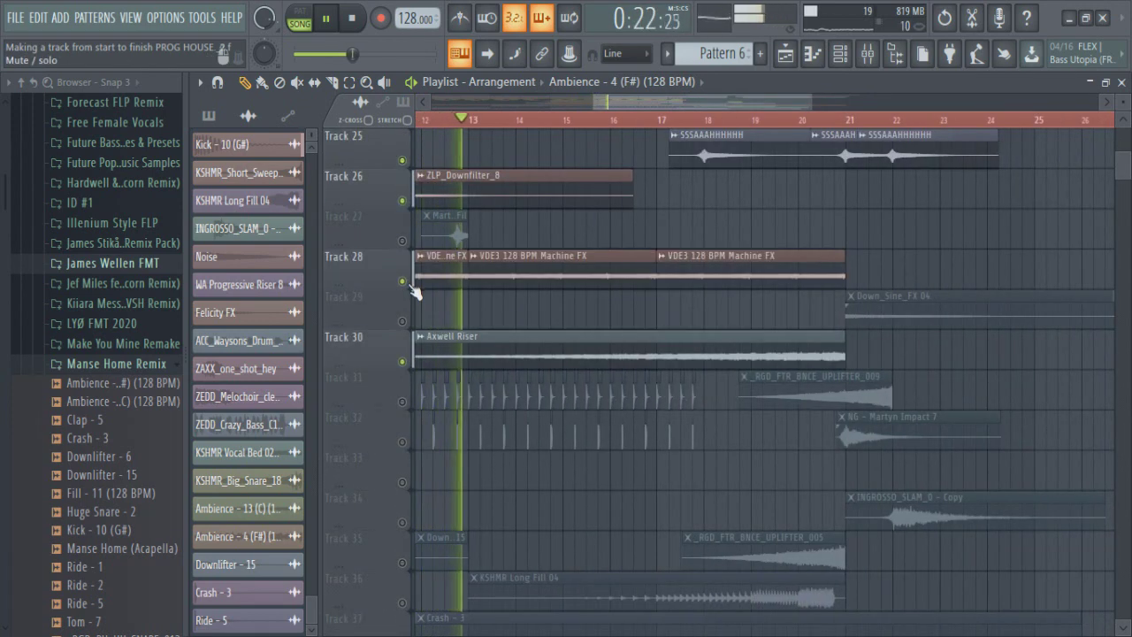
click(403, 442)
click(402, 401)
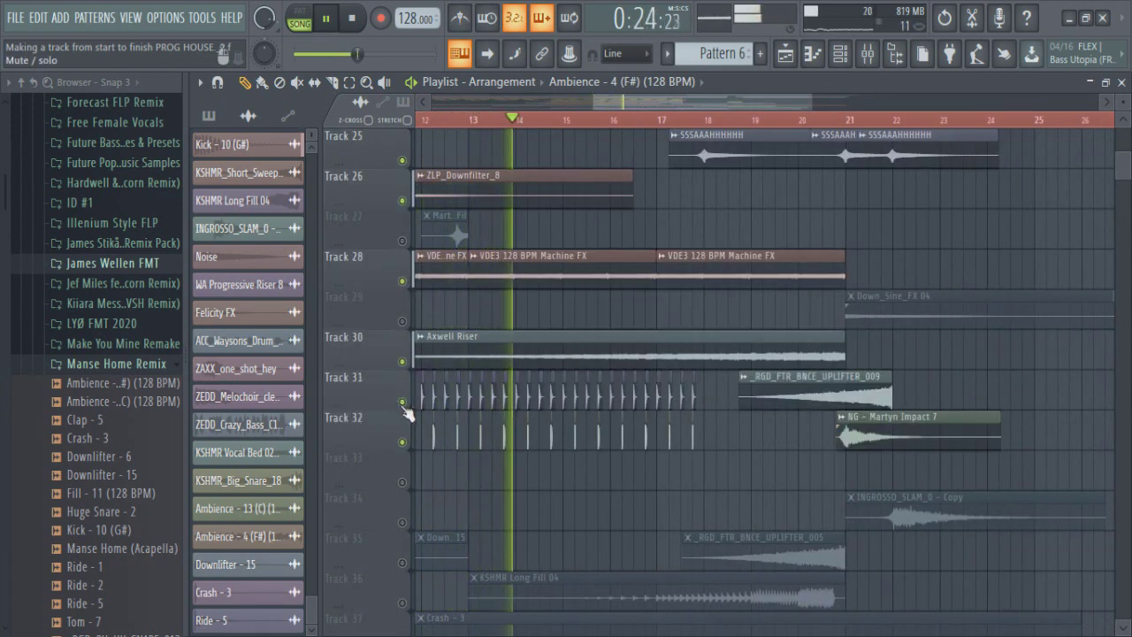
Review the drum and effect tracks above and play the arrangement from about bar 17
scroll(702, 454, up, 4)
scroll(697, 392, up, 3)
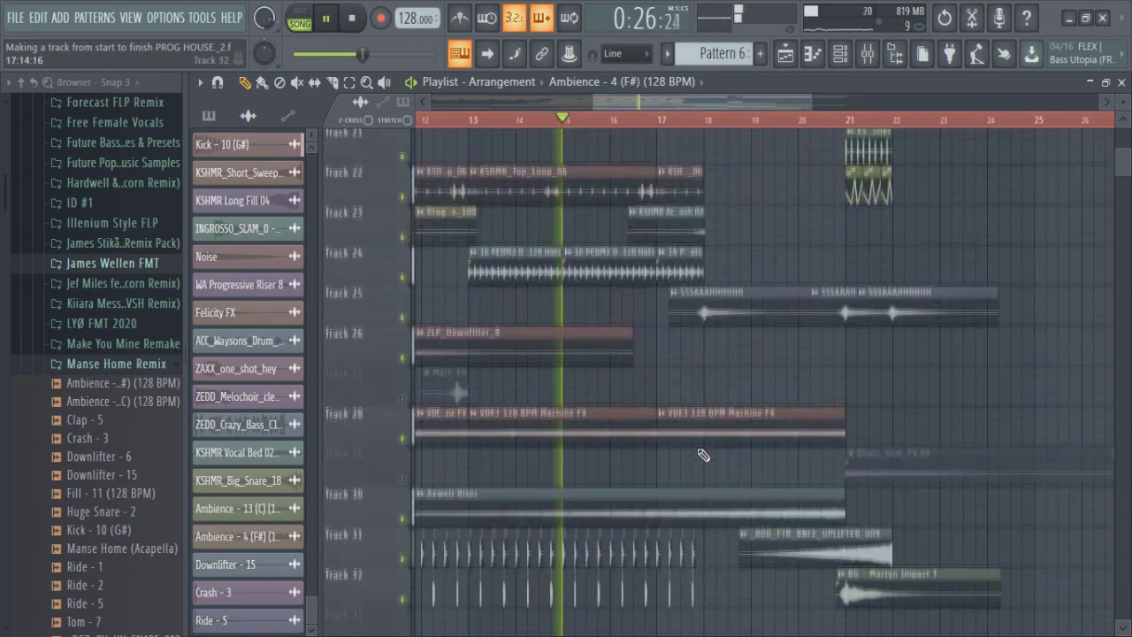
click(670, 119)
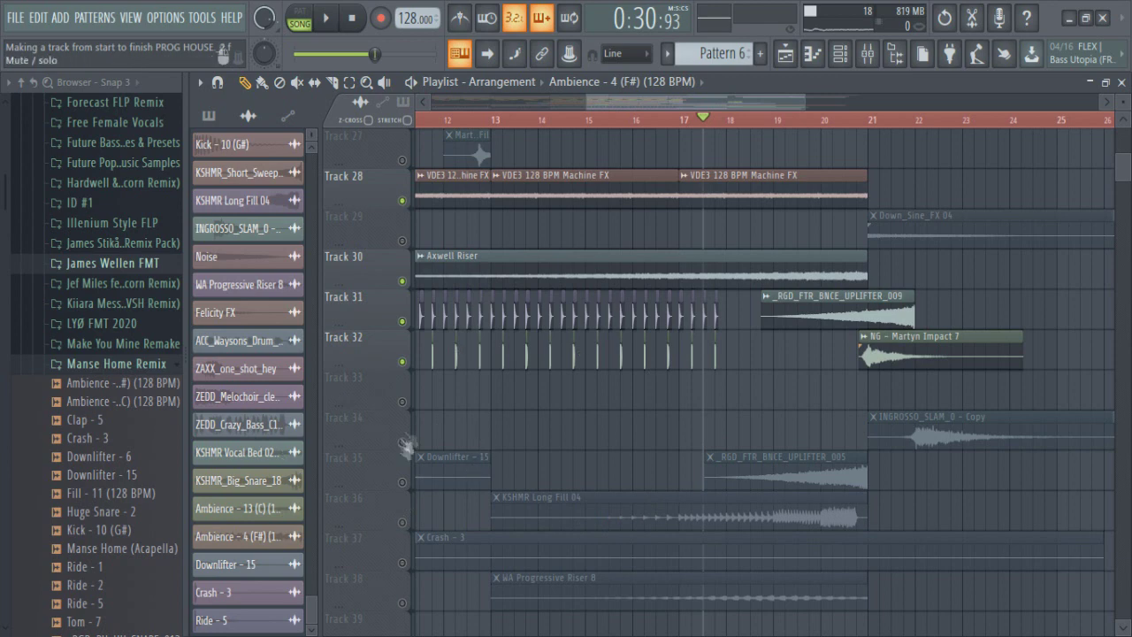
Unmute the uplifter, long fill, crash and progressive riser on Tracks 35 to 38 and play the build-up
click(403, 482)
click(402, 523)
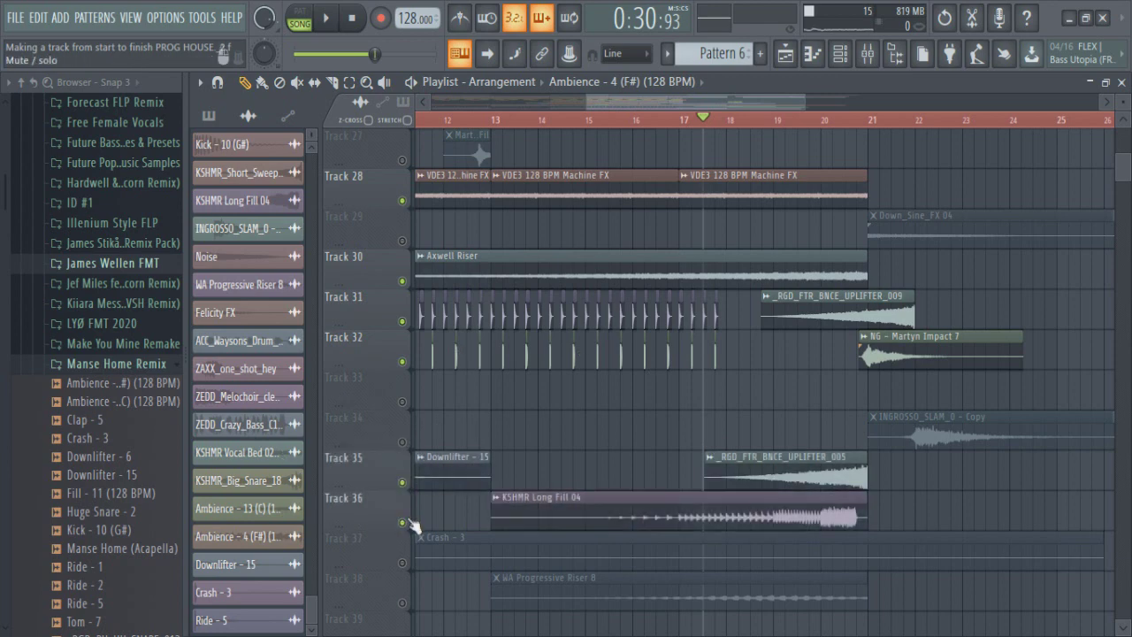
key(space)
scroll(413, 523, down, 3)
click(404, 363)
click(403, 322)
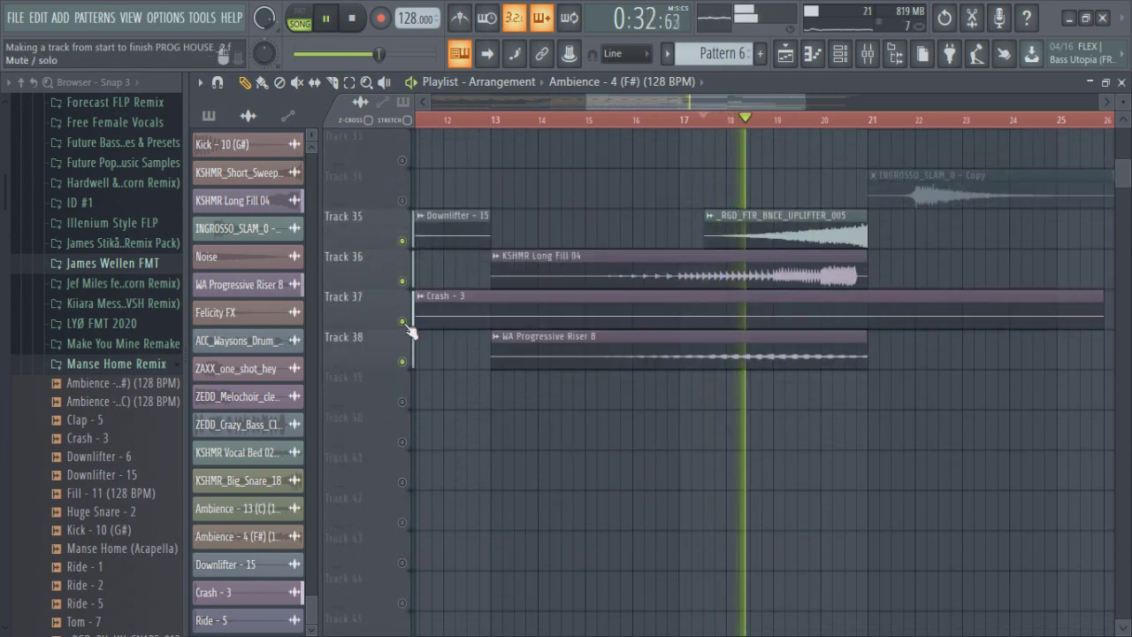
Review the full arrangement's tracks, from the risers and effects through the drums and ambience to the Track 5 melody
scroll(521, 366, down, 4)
scroll(643, 383, up, 2)
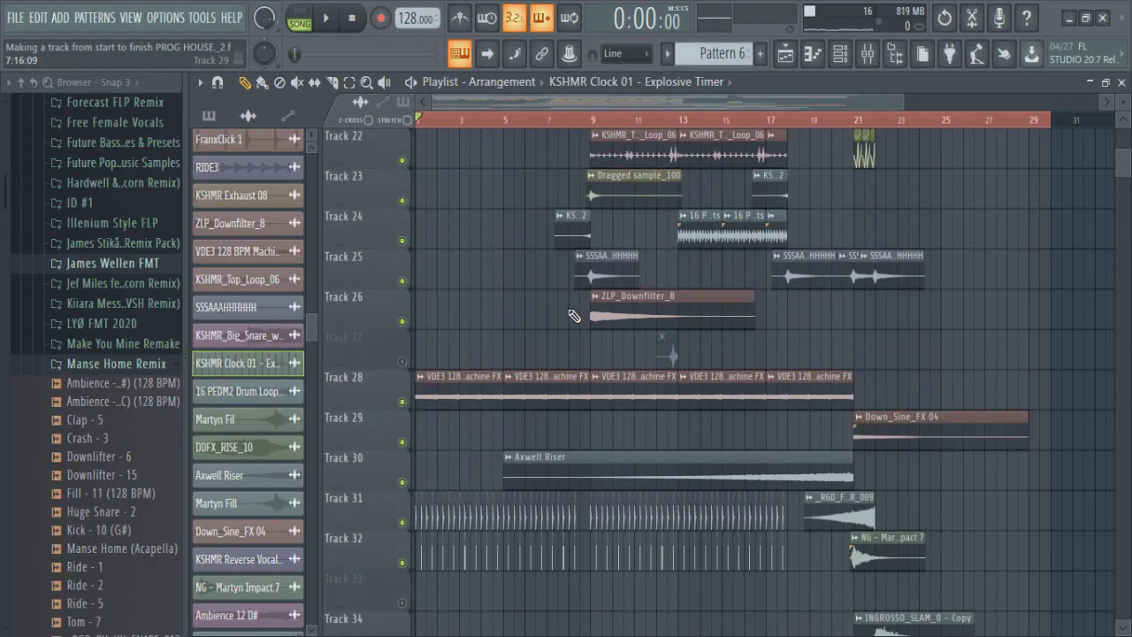
scroll(574, 319, up, 5)
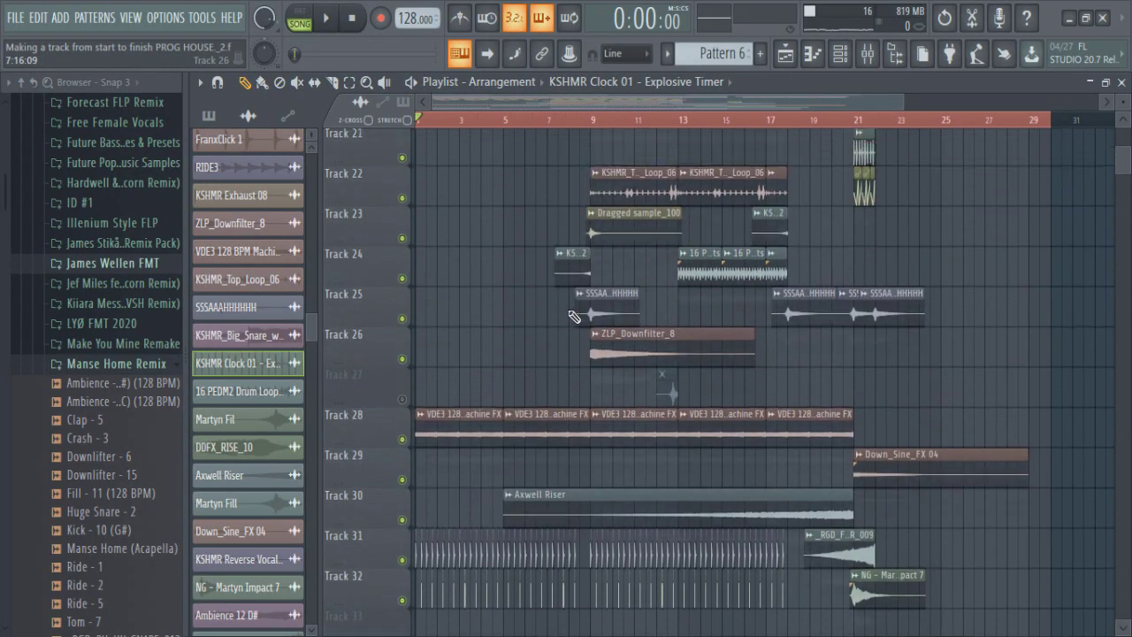
scroll(472, 313, up, 5)
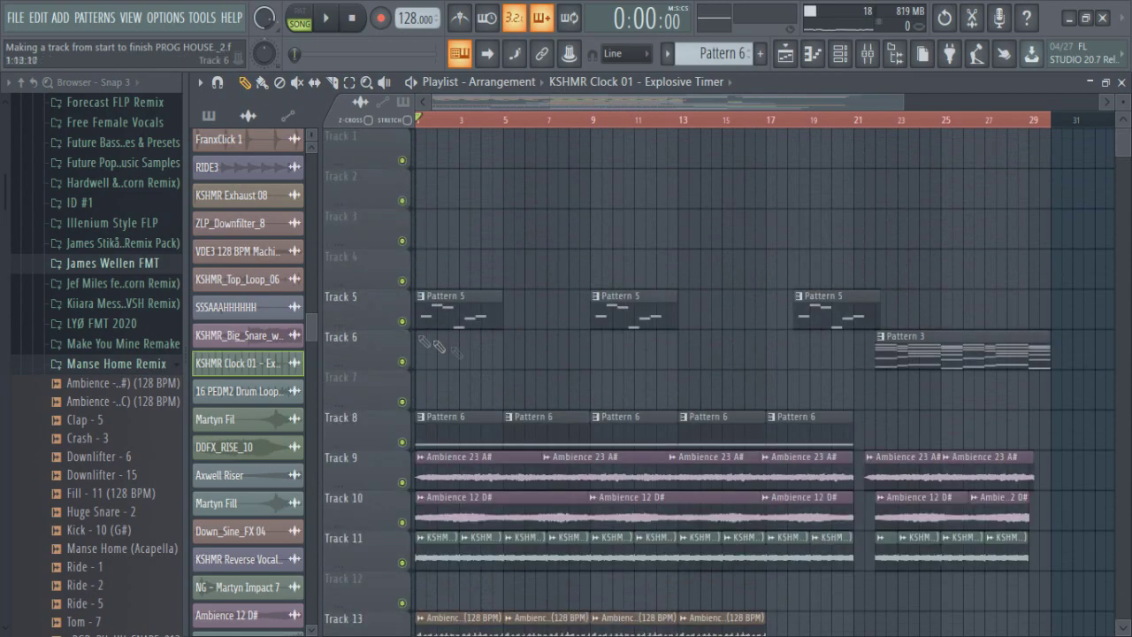
scroll(413, 341, down, 3)
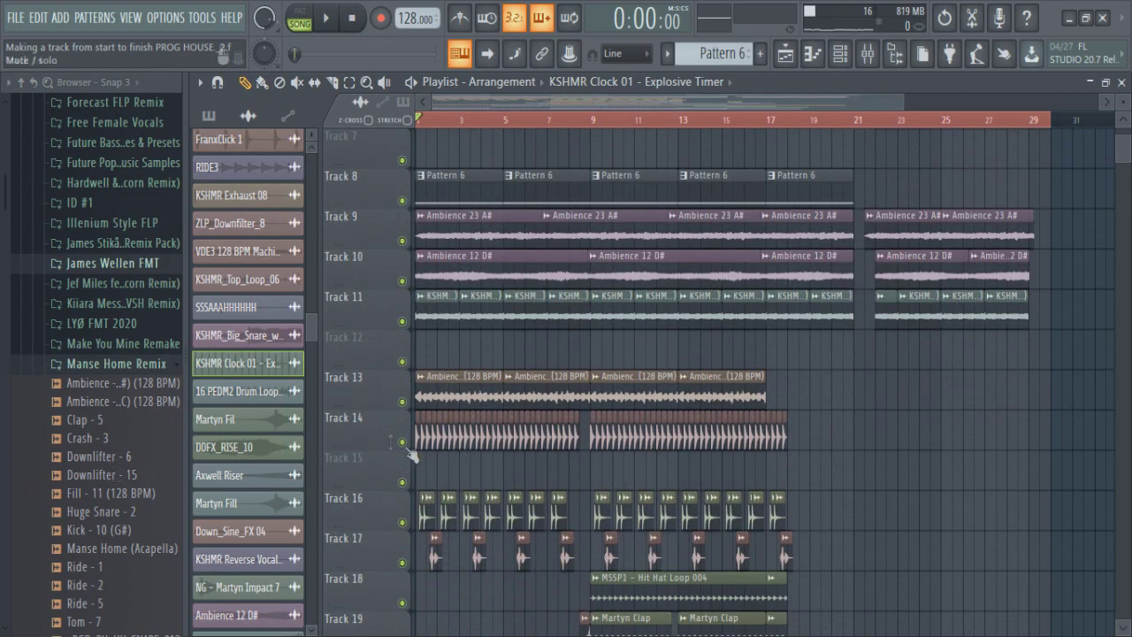
scroll(440, 445, down, 4)
scroll(442, 458, up, 5)
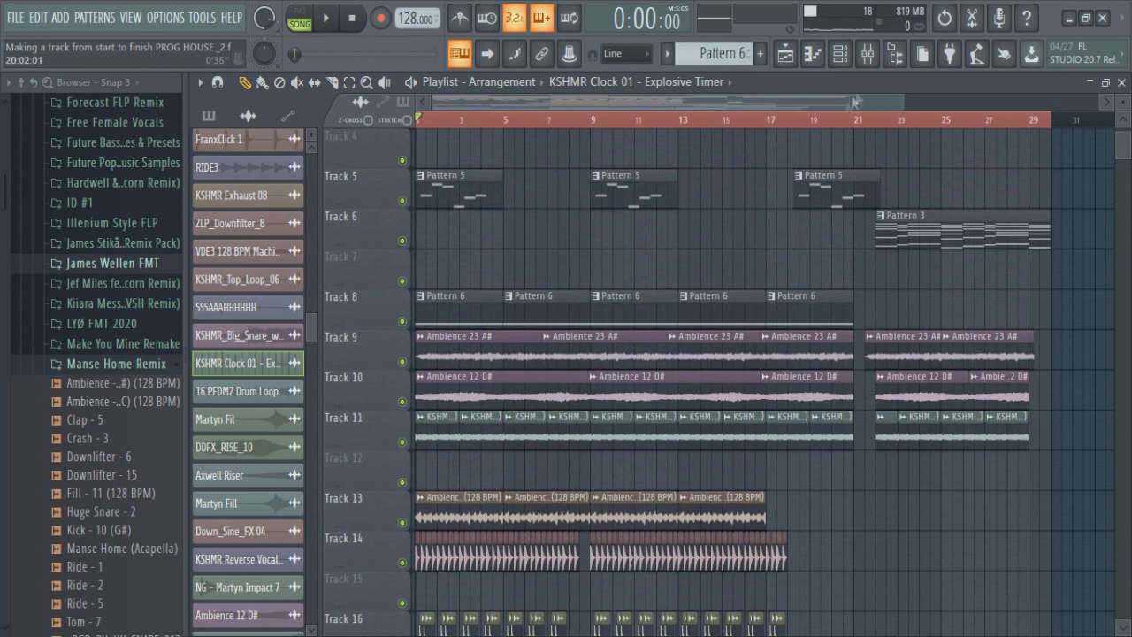
Show the Unsorted instrument channels in the Channel rack
click(844, 60)
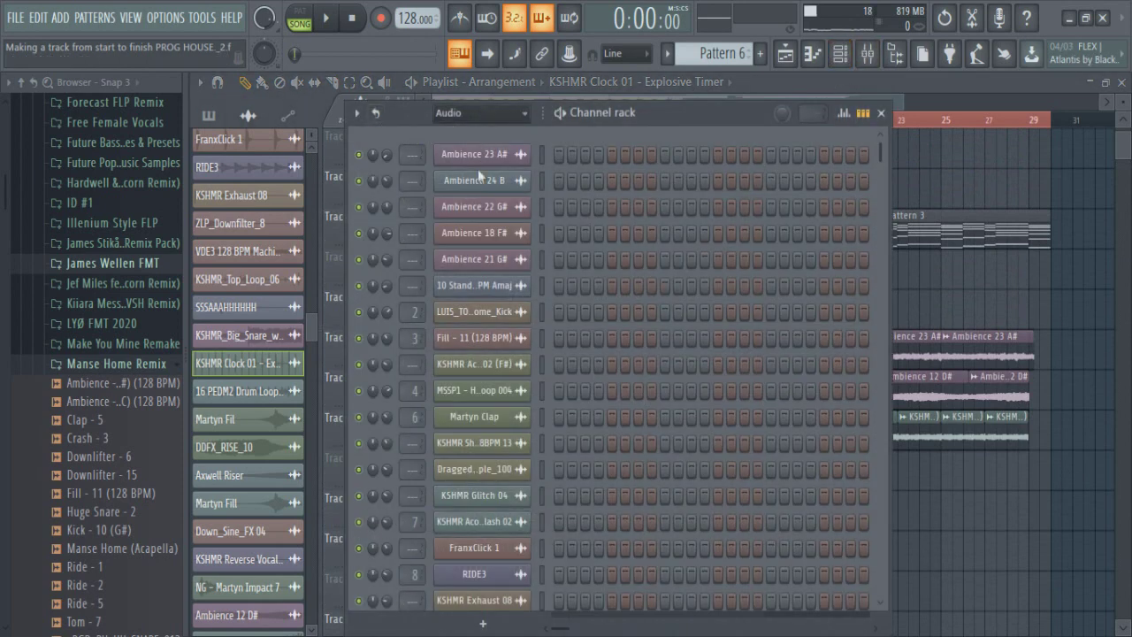
click(478, 187)
click(506, 333)
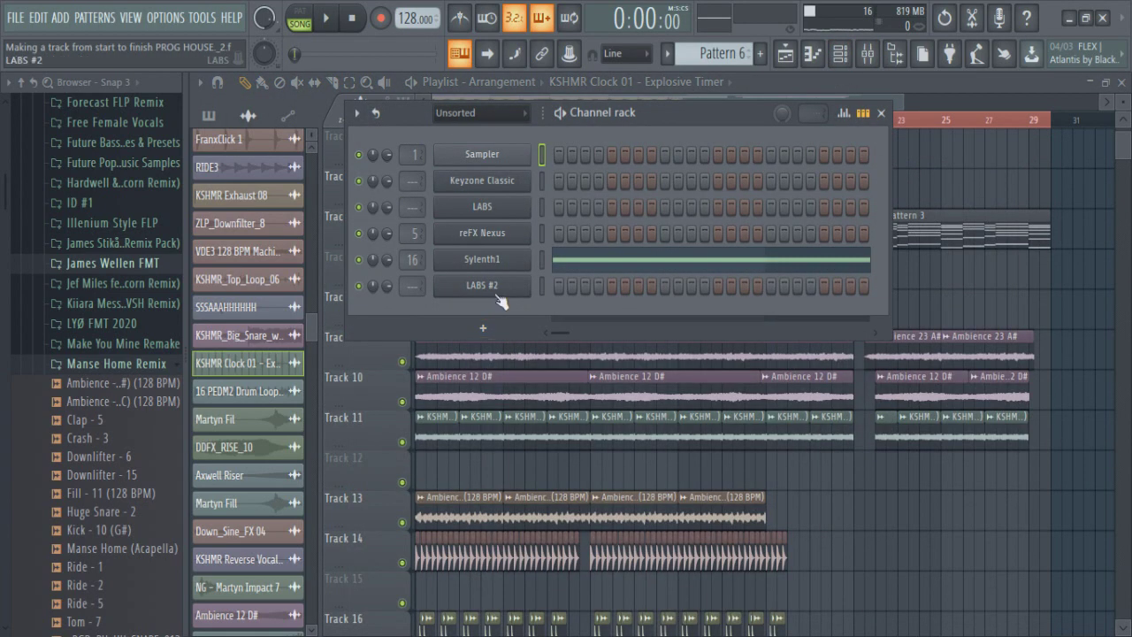
Open the LABS #2 instrument, reposition its window and expand its preset list around Soft Piano
click(494, 293)
drag(496, 299, 460, 100)
drag(461, 101, 433, 362)
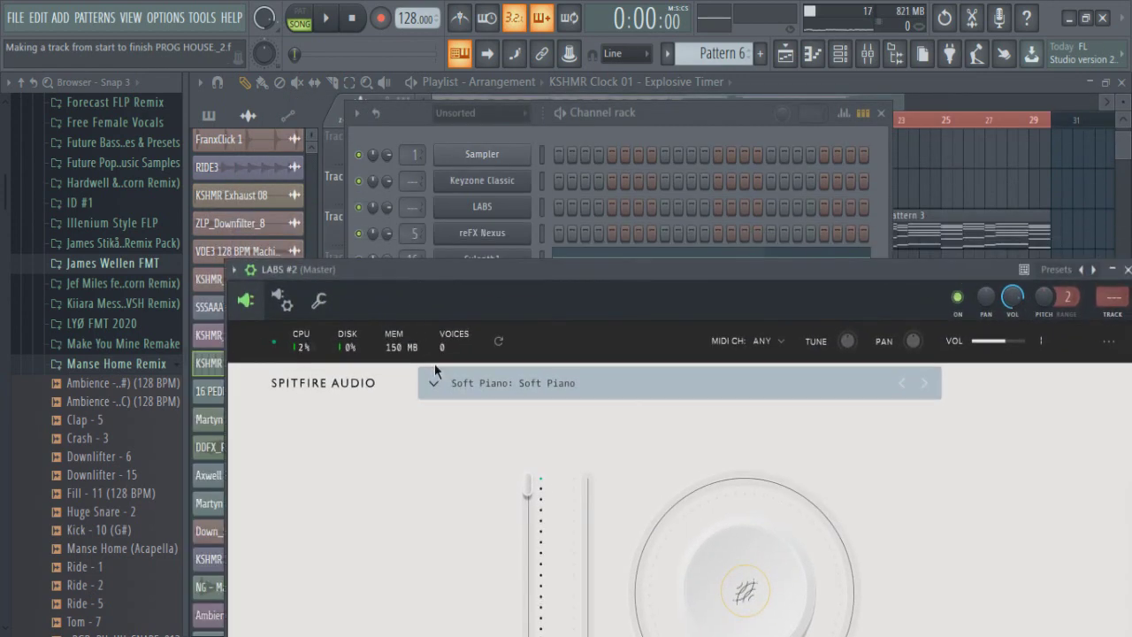
click(434, 384)
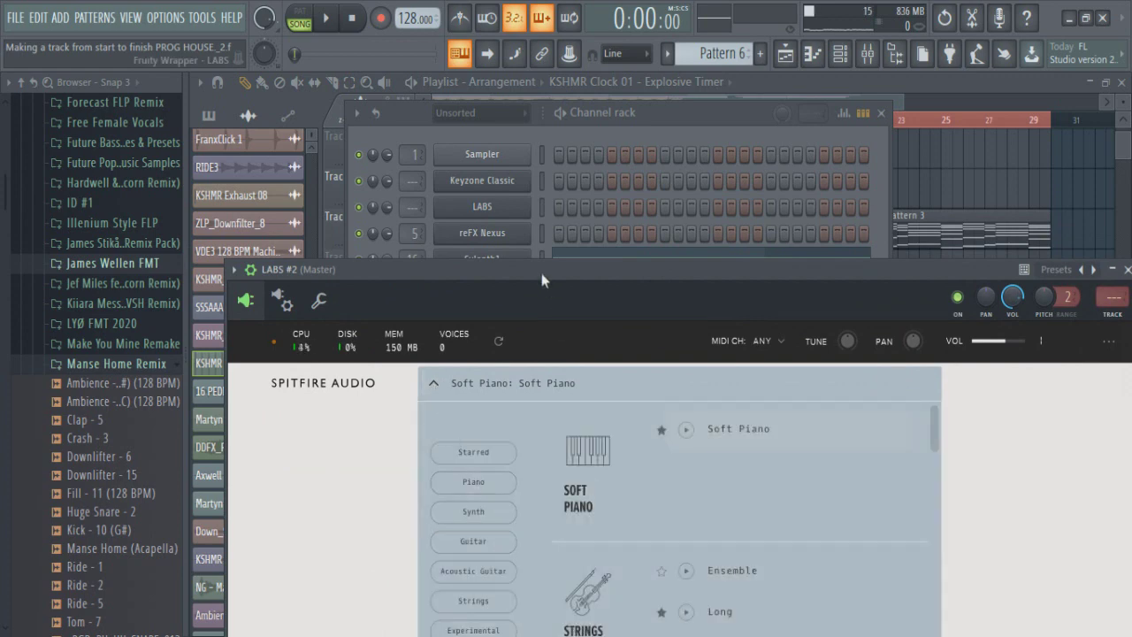
drag(543, 282, 221, 302)
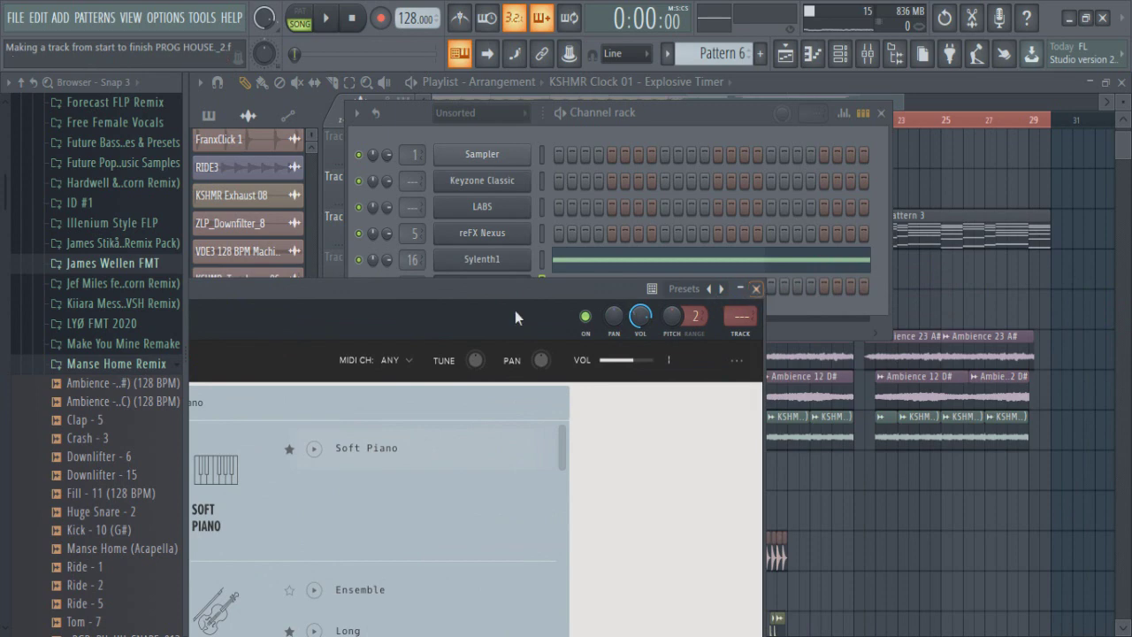
Reposition the LABS #2 window and load the Long preset from its Strings category
drag(514, 299, 766, 195)
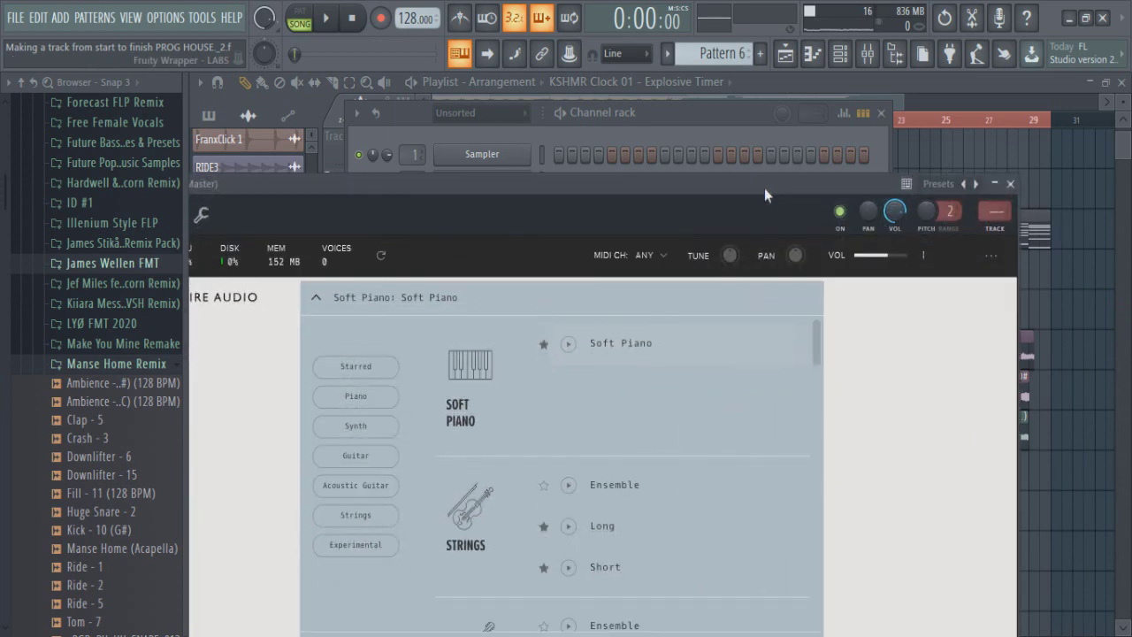
click(370, 517)
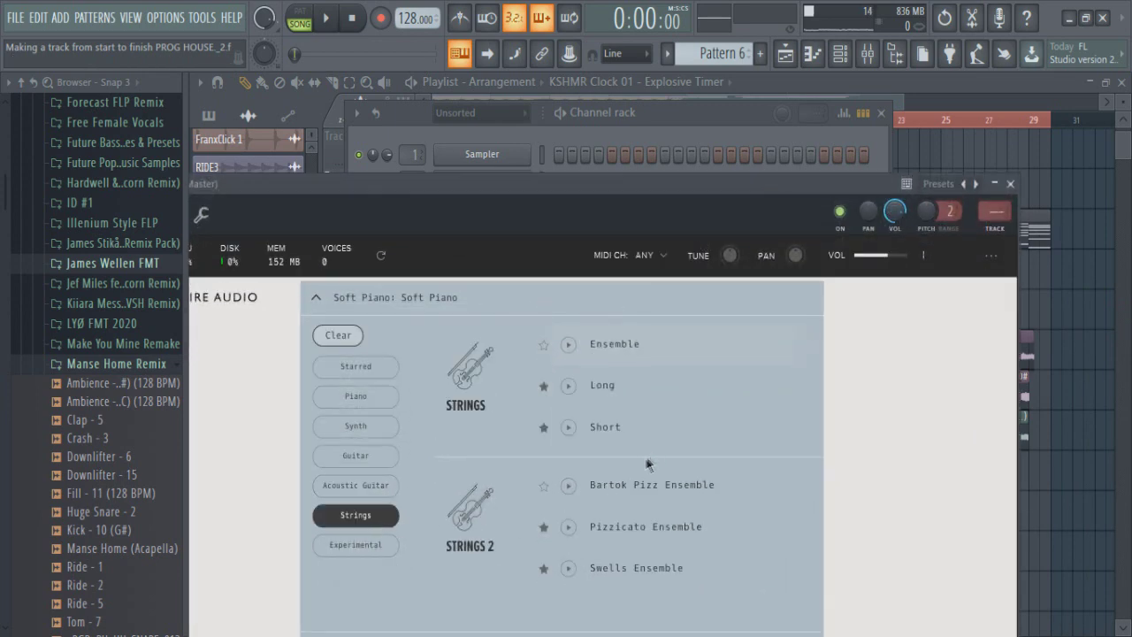
click(620, 389)
Copy the long D6 note from Pattern 6 into a new Pattern 7 for LABS #2 and play it
right_click(1080, 338)
scroll(507, 317, up, 1)
scroll(455, 350, up, 4)
double_click(477, 350)
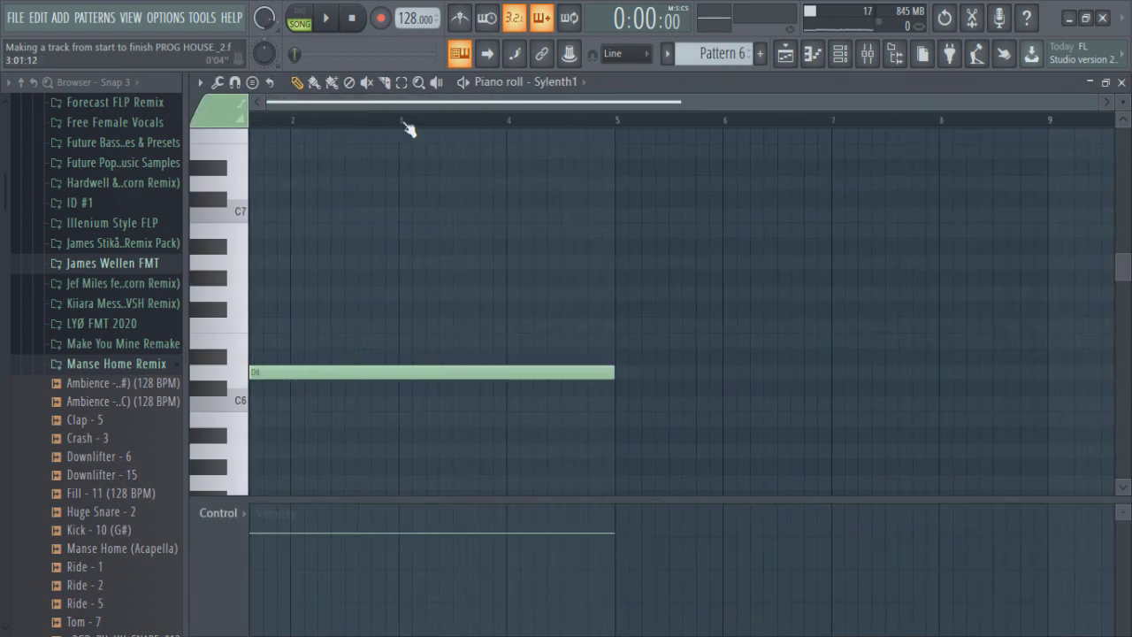
click(783, 55)
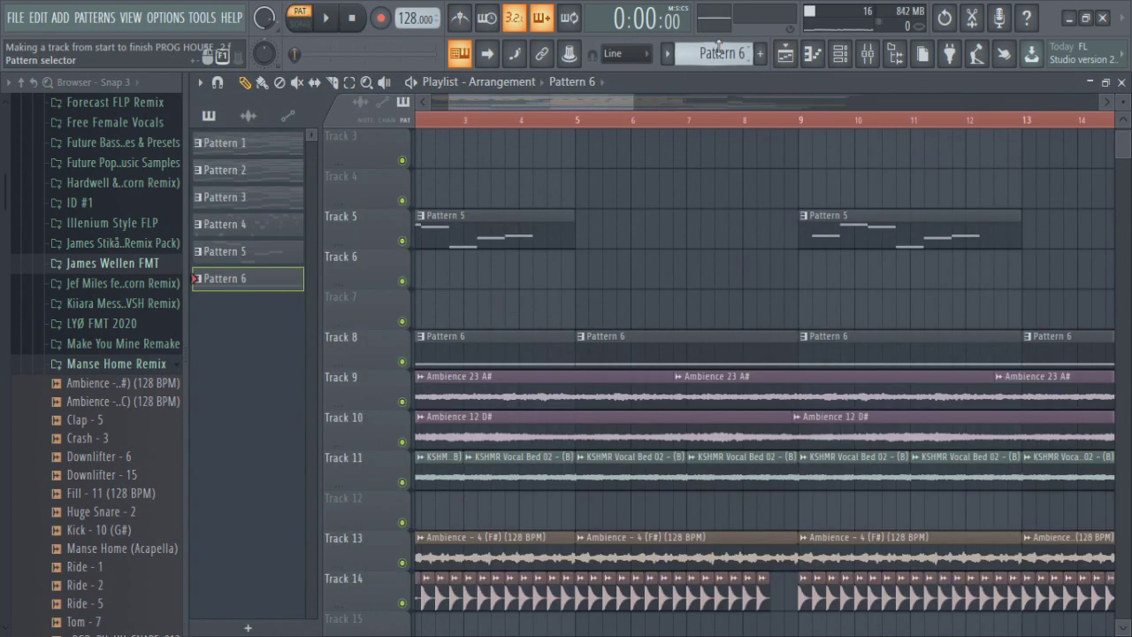
click(760, 53)
click(812, 53)
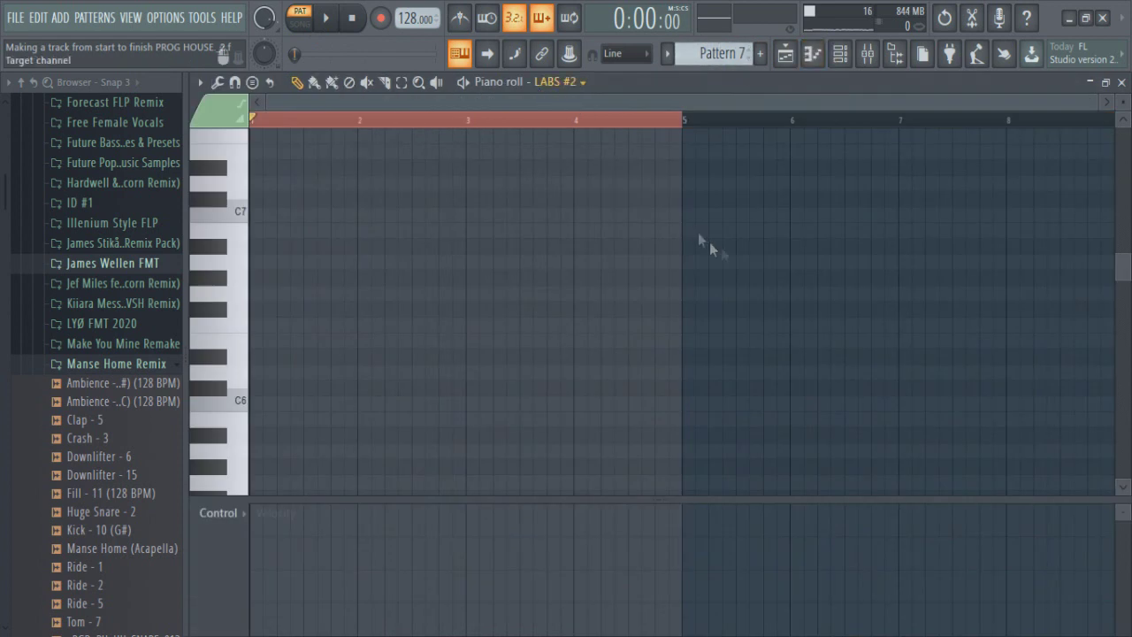
key(ctrl+v)
key(space)
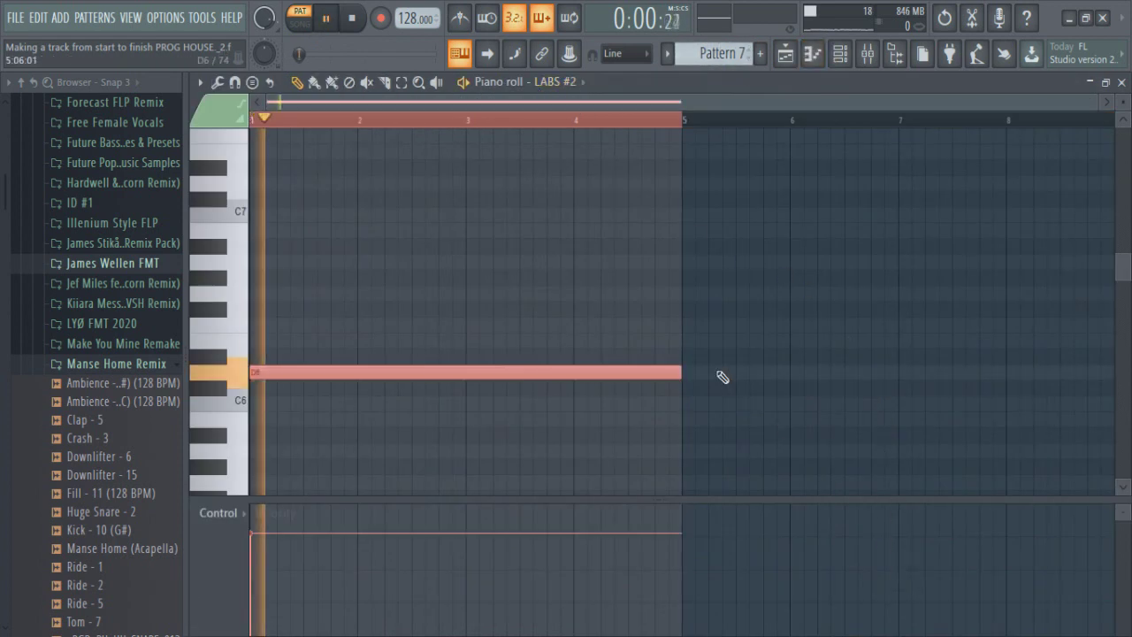
key(space)
Reopen LABS #2 from the Channel rack to check its Strings Long sound and controls
click(855, 56)
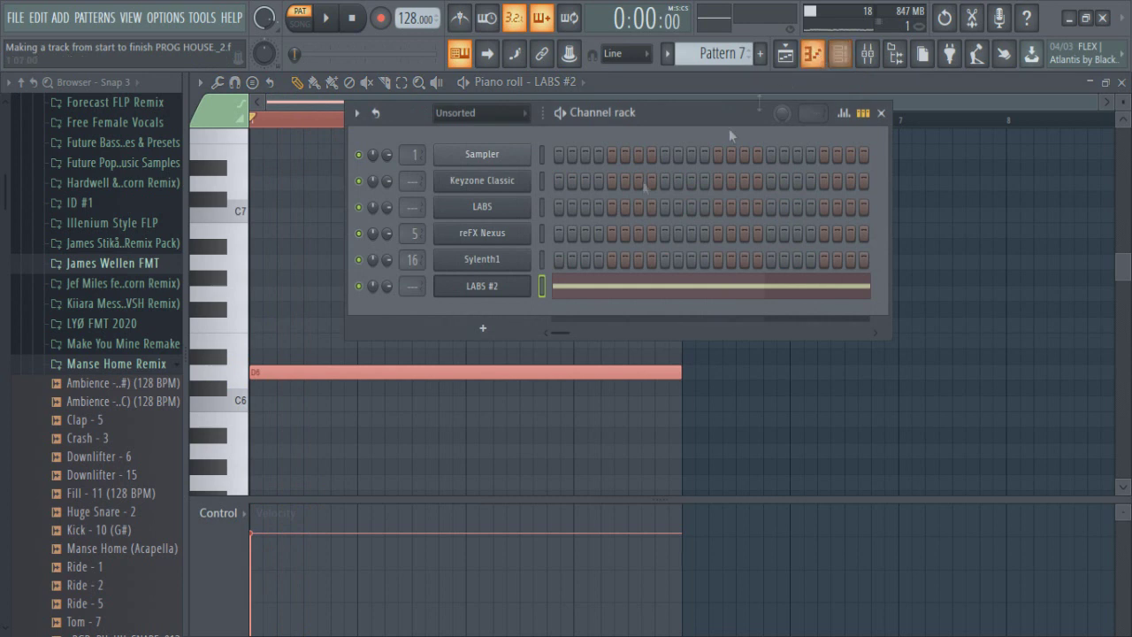
click(484, 281)
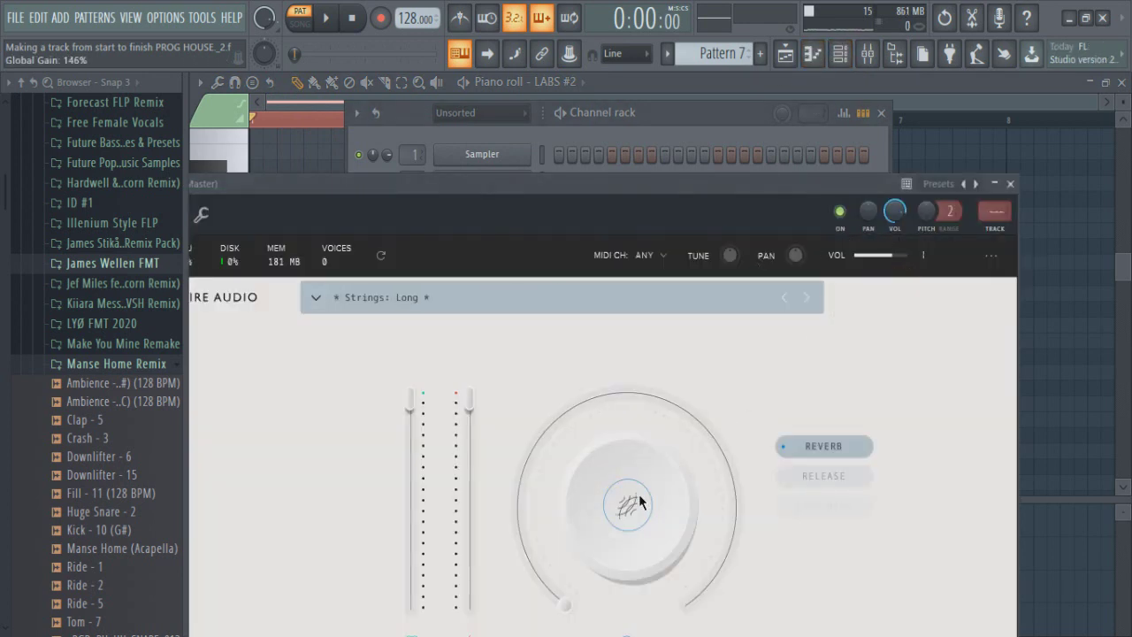
right_click(999, 147)
key(space)
Bring up the mixer and route the LABS #2 channel to mixer track 22
click(869, 55)
click(827, 55)
click(843, 55)
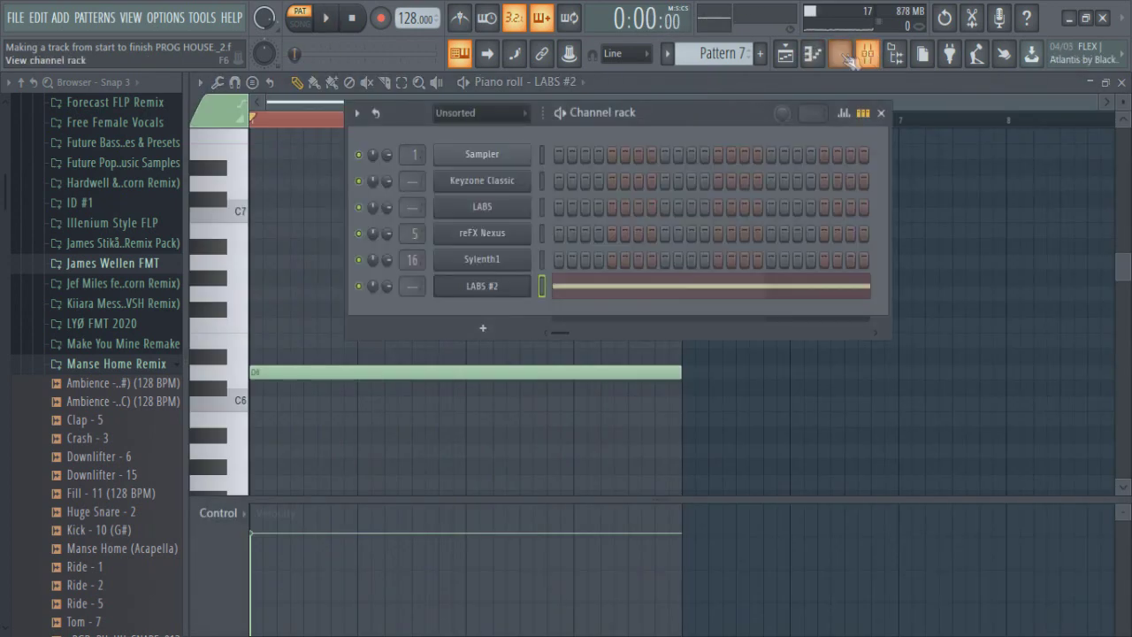
click(869, 55)
click(841, 55)
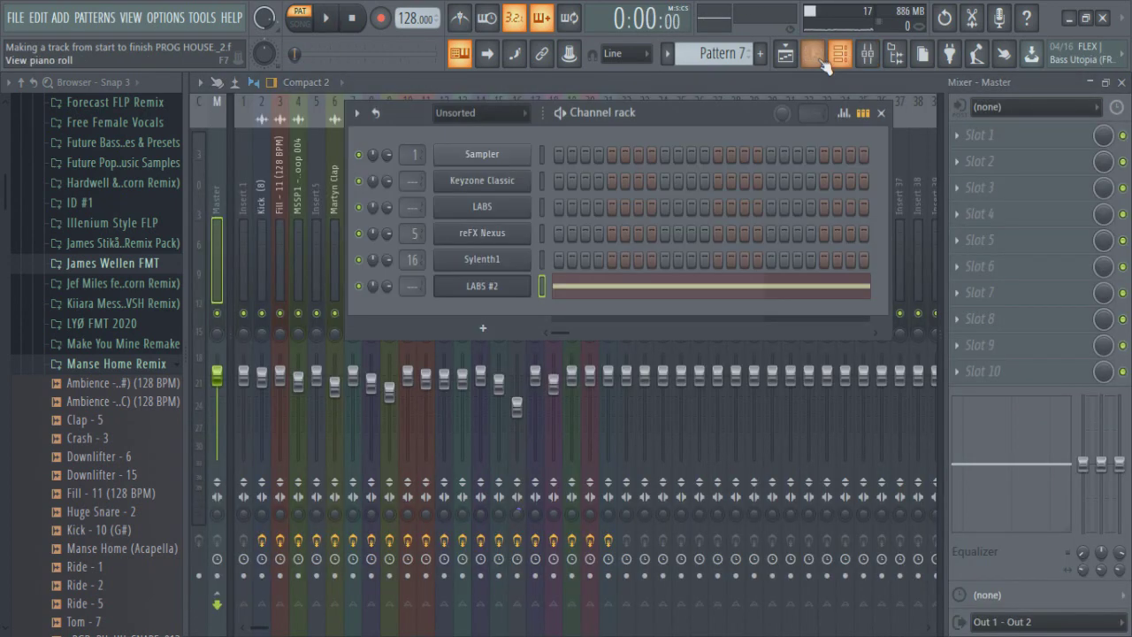
click(511, 284)
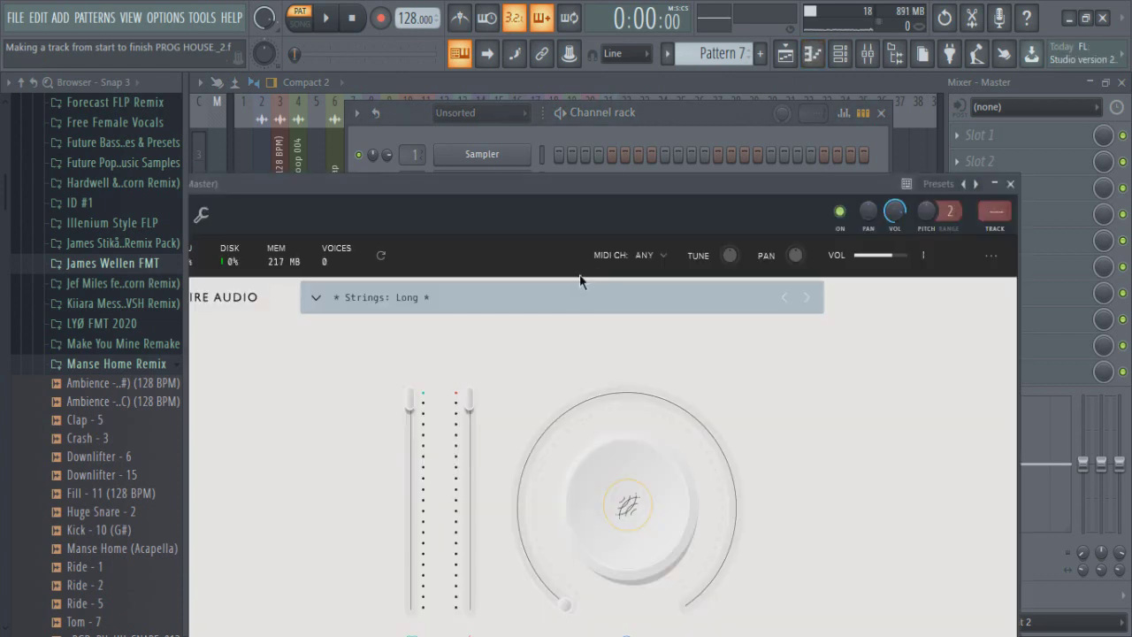
click(996, 232)
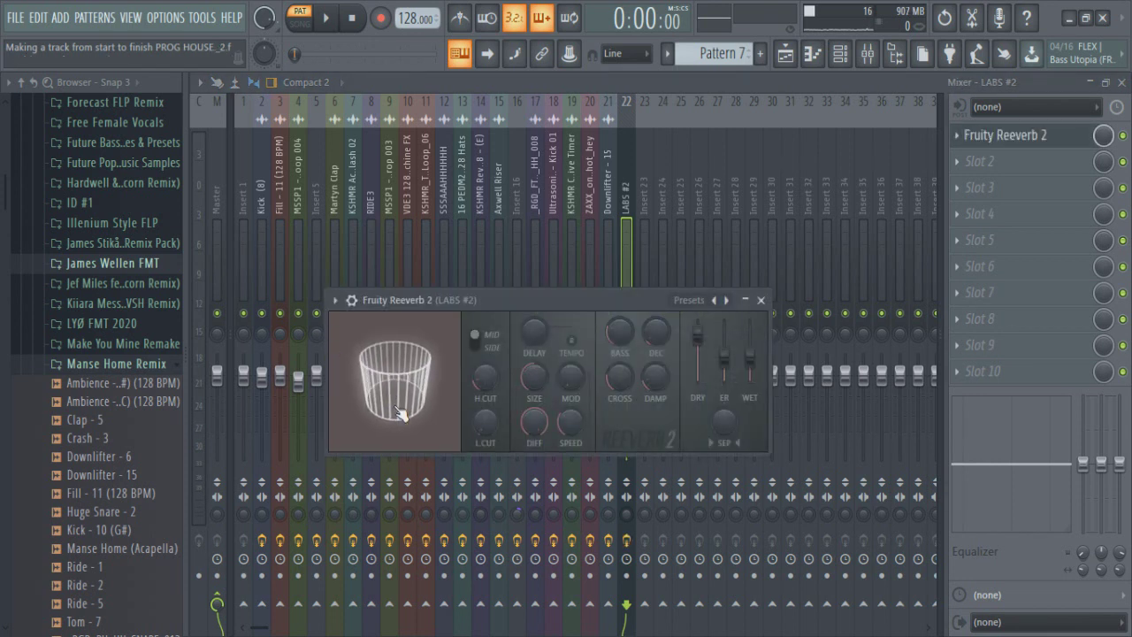
Play Pattern 7 while raising the wet level of Fruity Reeverb 2 on LABS #2 and setting its low cut to 459 Hz
key(space)
drag(727, 373, 751, 351)
drag(485, 423, 485, 407)
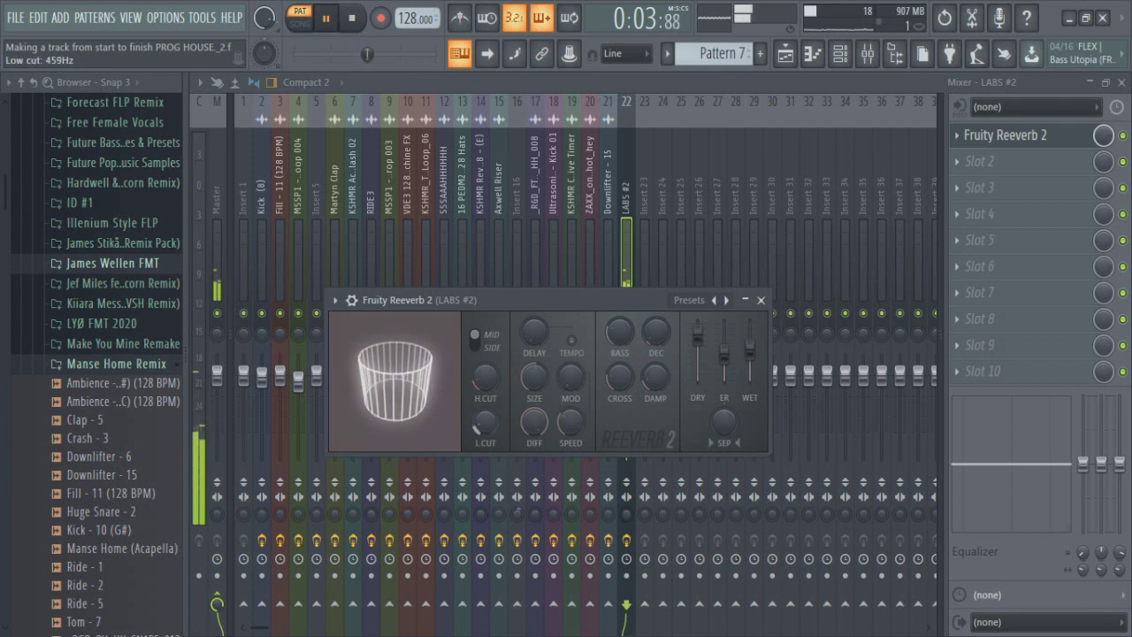
Lower the LABS #2 mixer track to about 76% and add Fruity Stereo Enhancer with a 1.5 ms right phase offset
click(761, 300)
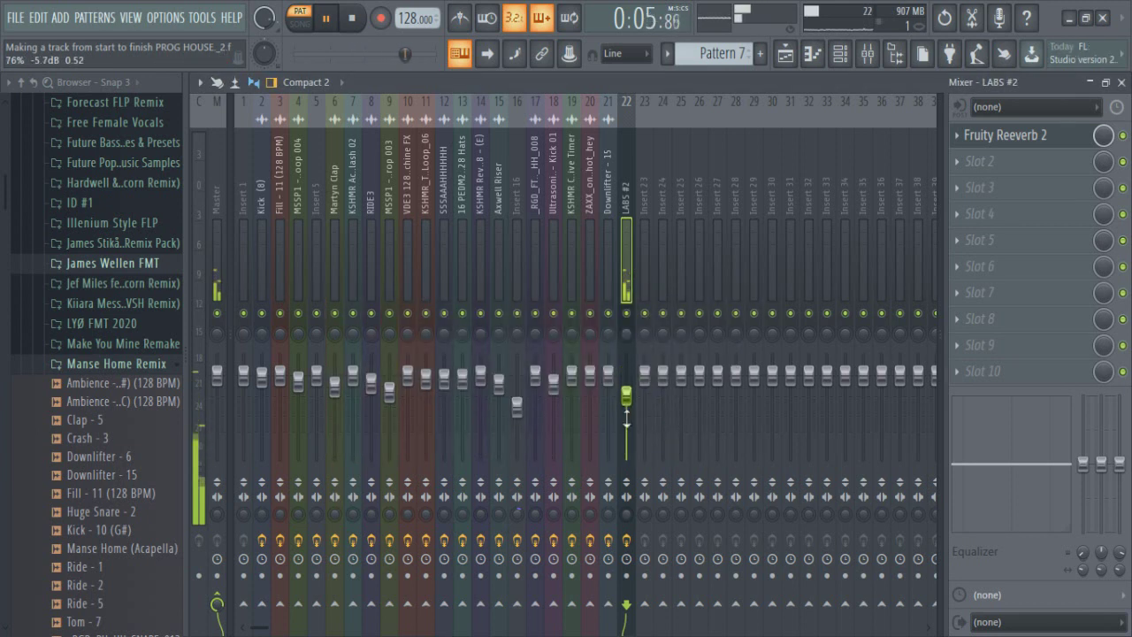
click(754, 160)
key(space)
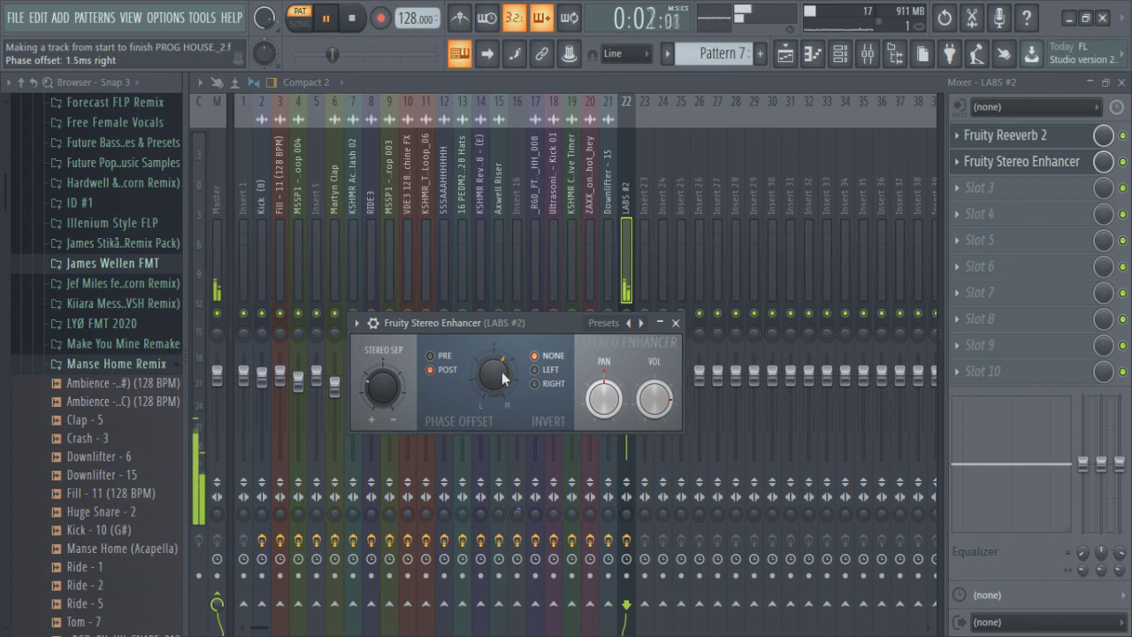
Place Pattern 7 at bar 1 on Track 7 of the playlist and start playback in song mode
click(786, 55)
click(564, 305)
scroll(583, 306, down, 4)
drag(580, 306, 435, 303)
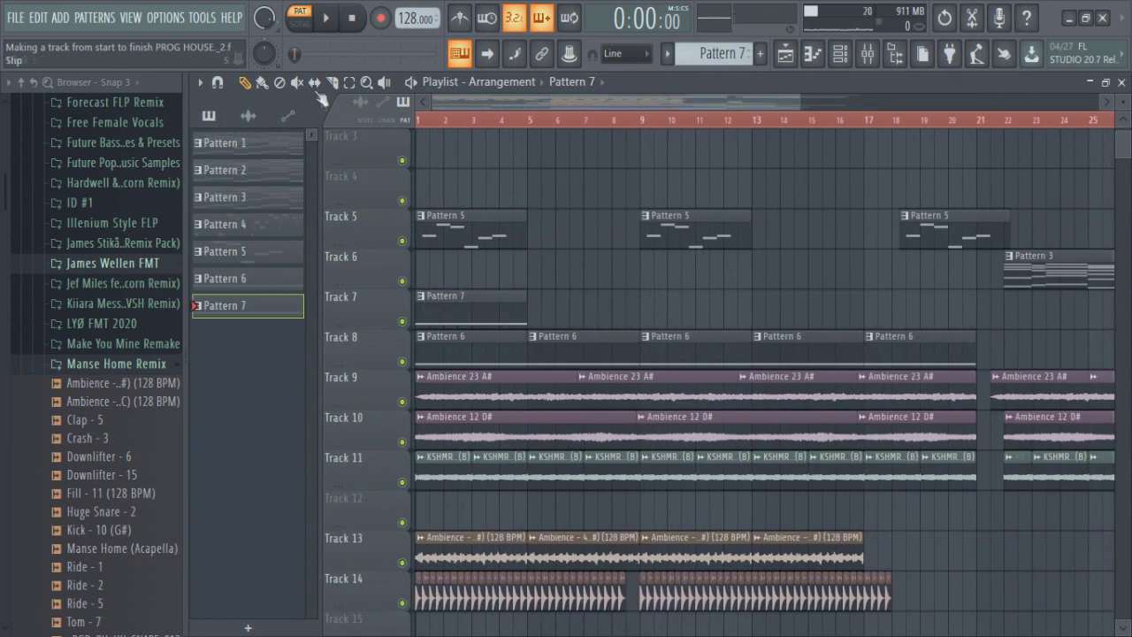
click(301, 24)
key(space)
Repeat Pattern 7 along Track 7 at bars 5, 9, 13 and 17 while the song plays
click(545, 310)
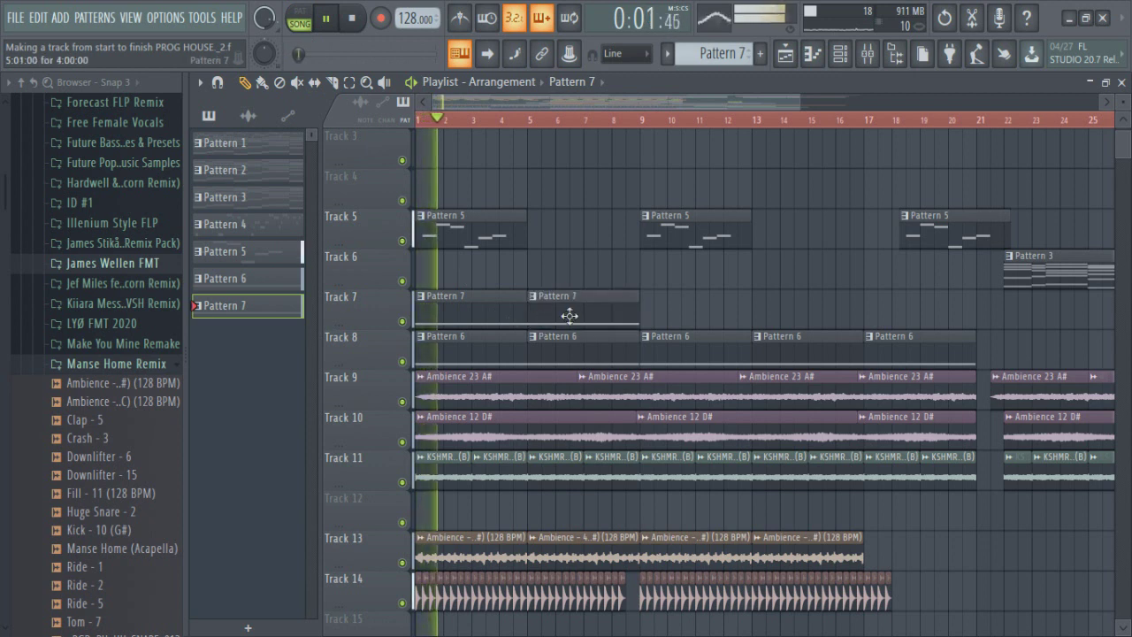
click(646, 309)
click(761, 309)
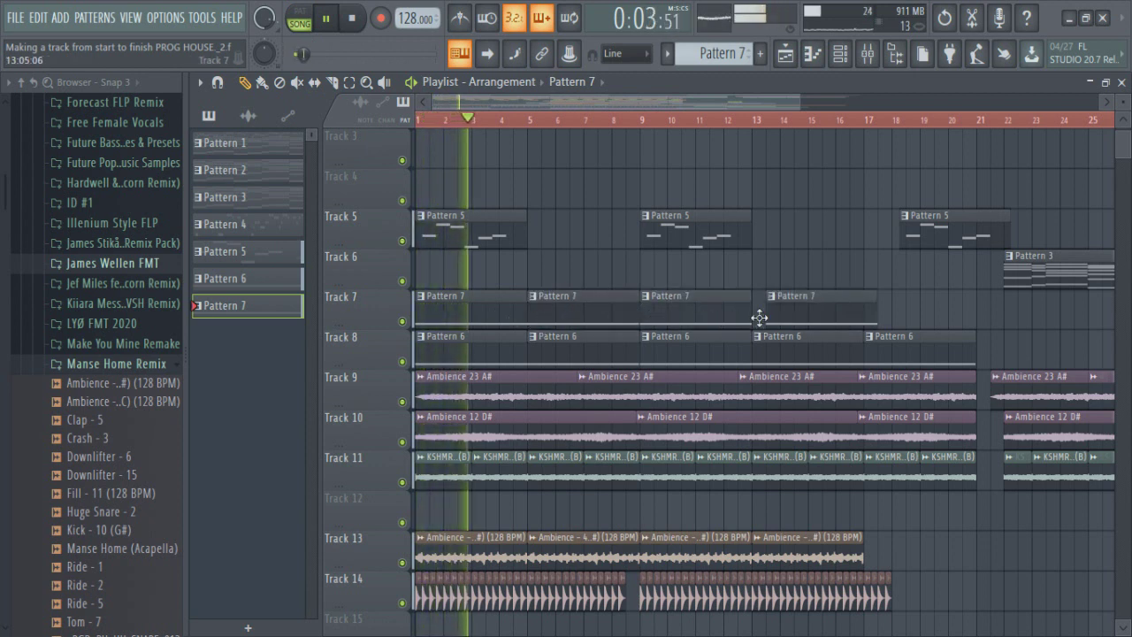
click(874, 309)
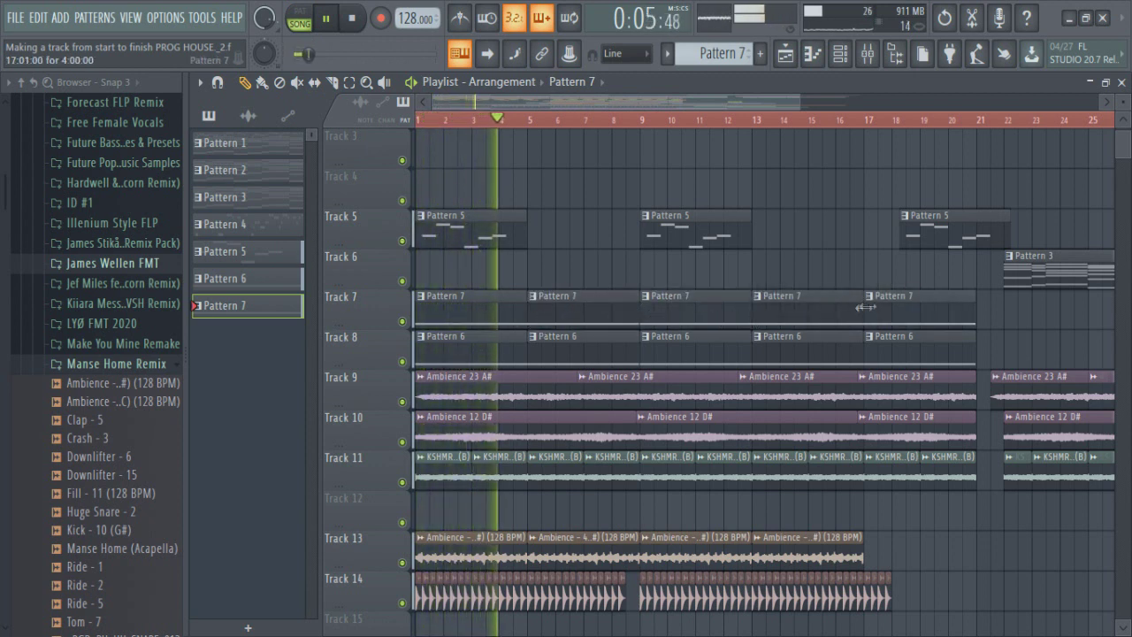
scroll(841, 369, down, 2)
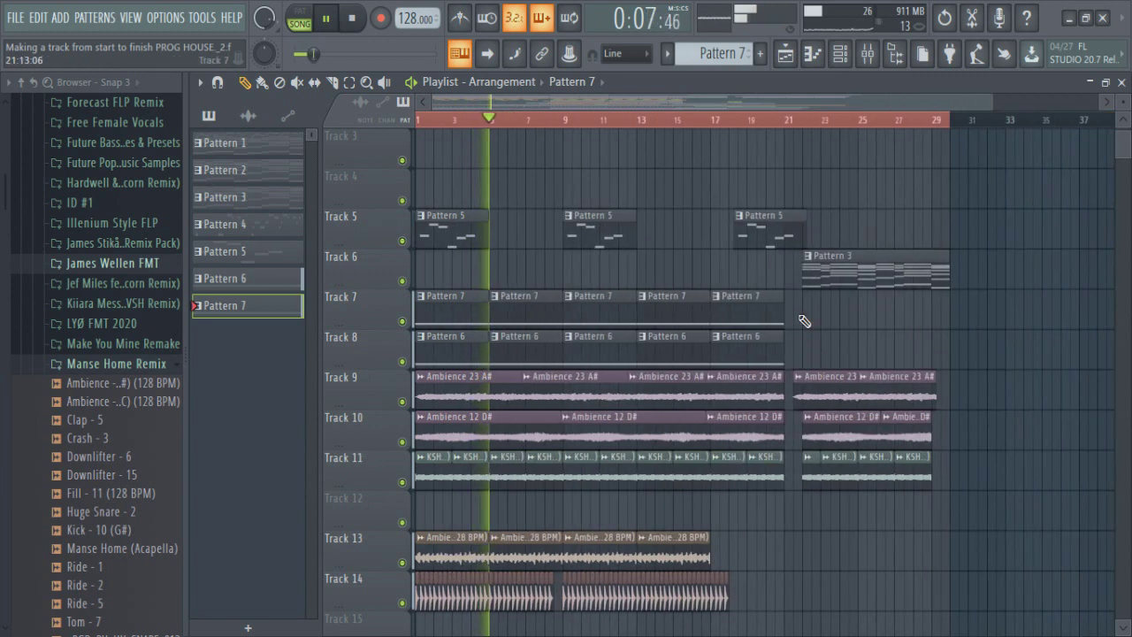
key(space)
Open Pattern 7 from its Track 7 clip and listen to its LABS #2 note
scroll(495, 348, up, 5)
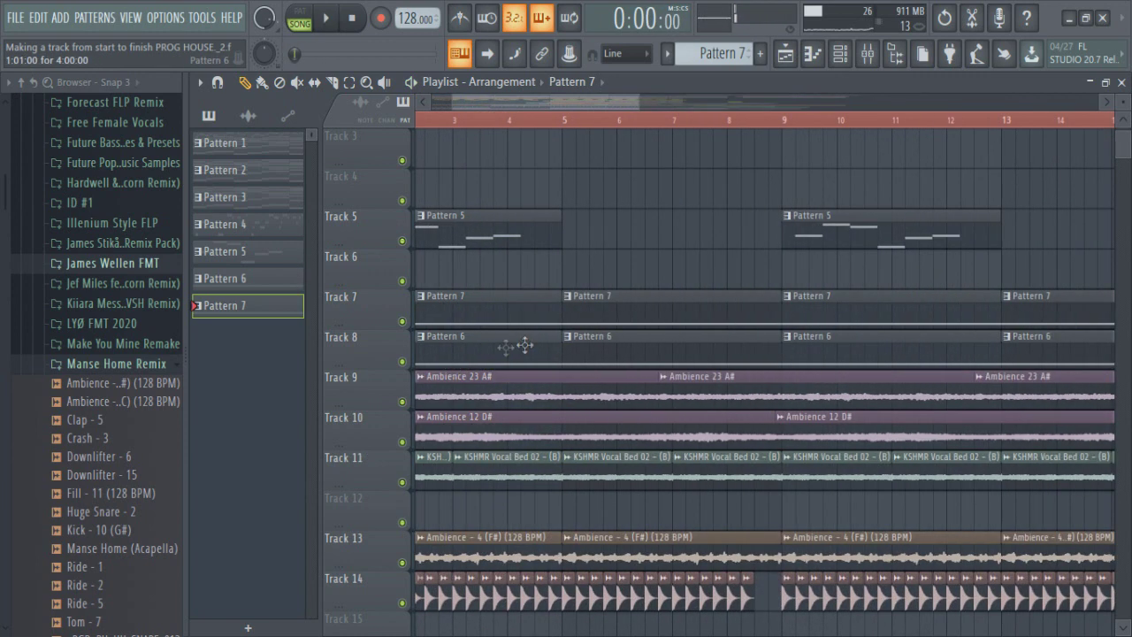
double_click(539, 315)
click(319, 117)
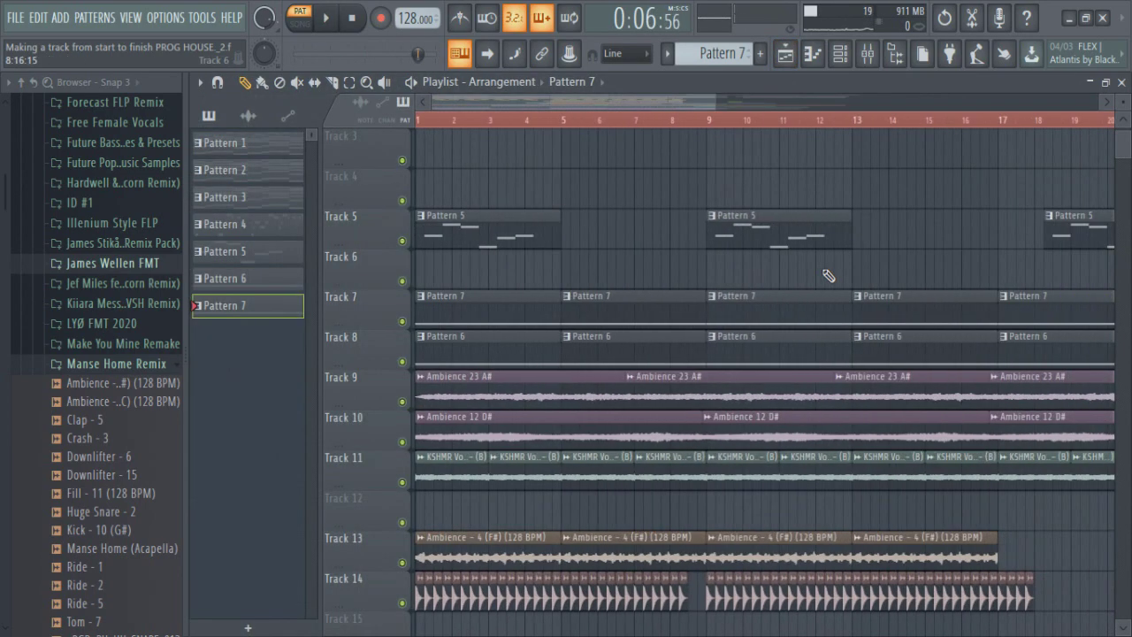
Add Pattern 7 on Track 7 and Pattern 6 on Track 8 at bar 22, playing the song from bar 21
scroll(849, 275, down, 2)
scroll(983, 313, up, 3)
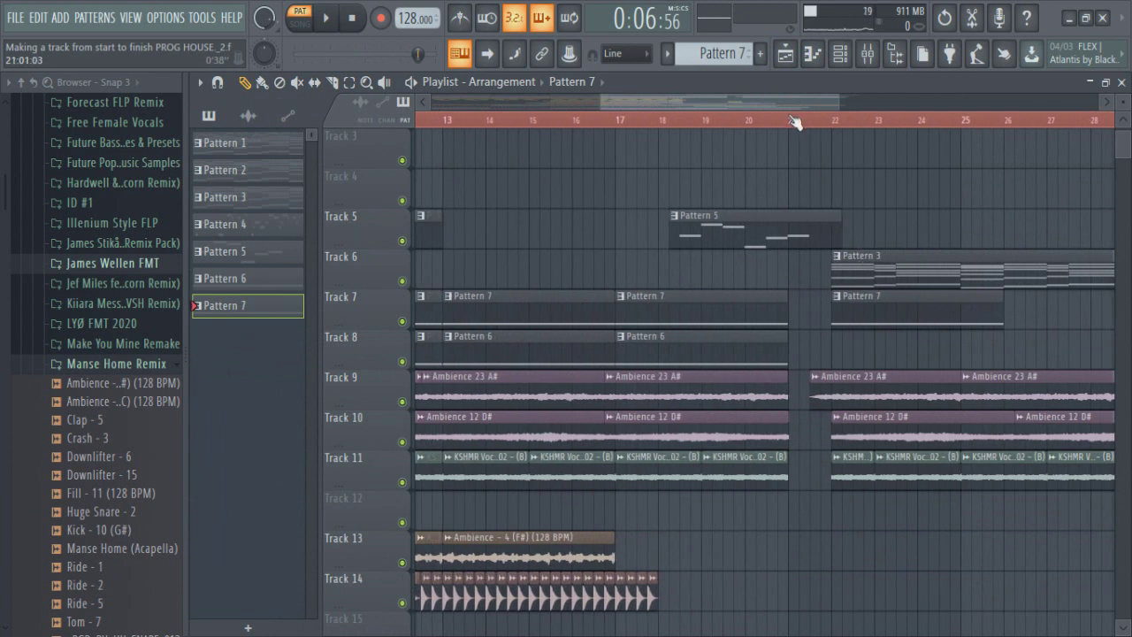
key(space)
click(832, 349)
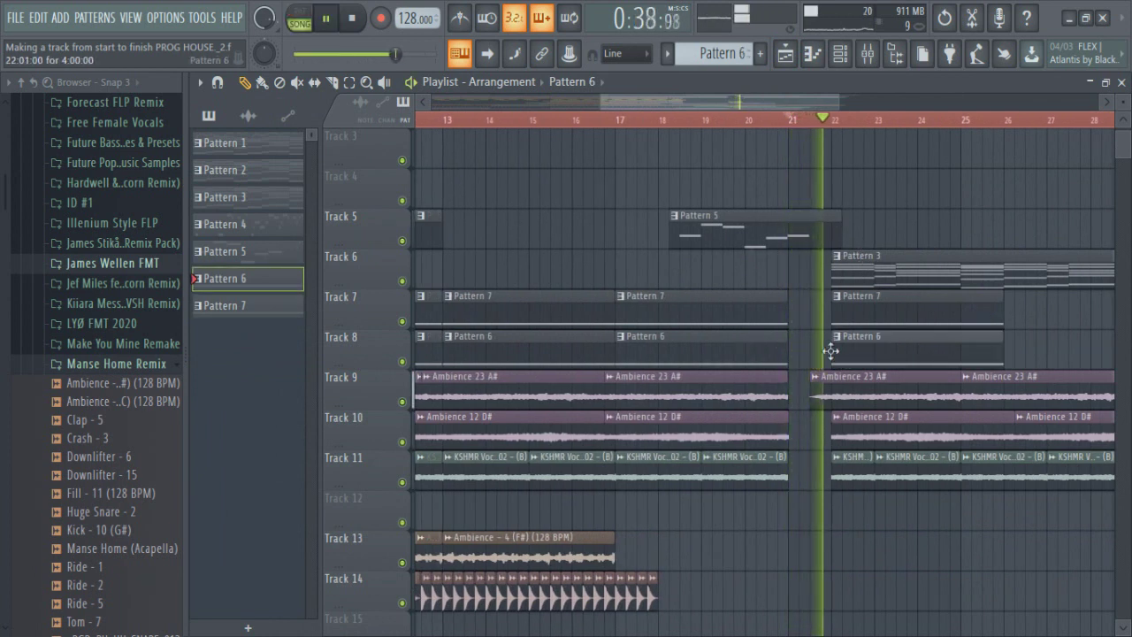
Delete the Pattern 7 clip at bar 22 on Track 7 and stop playback
drag(899, 308, 905, 340)
right_click(882, 311)
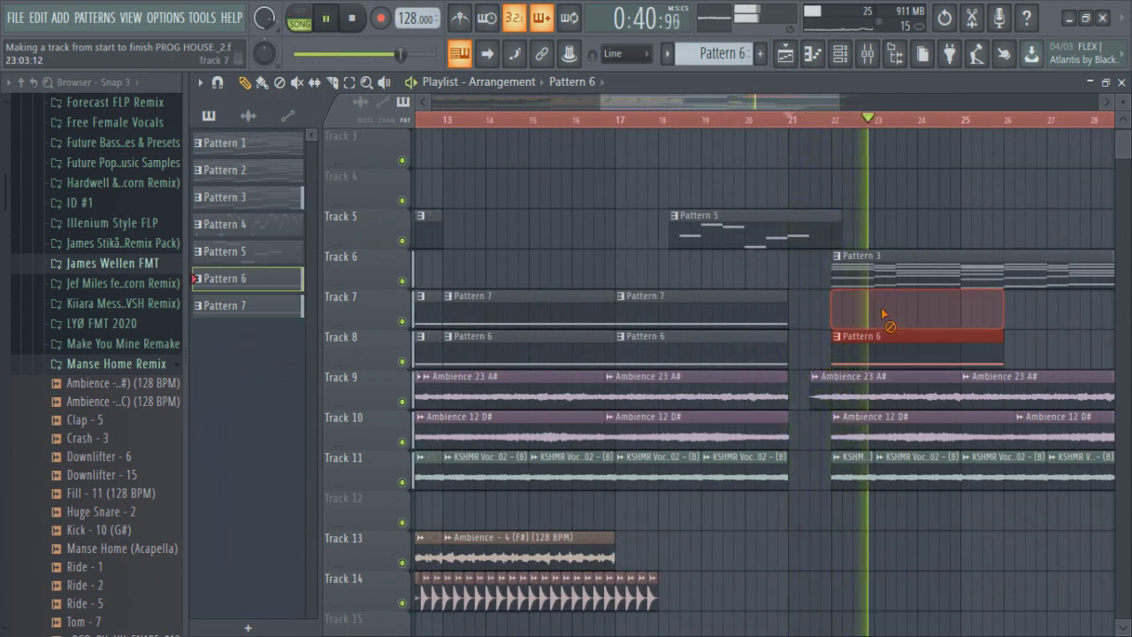
key(space)
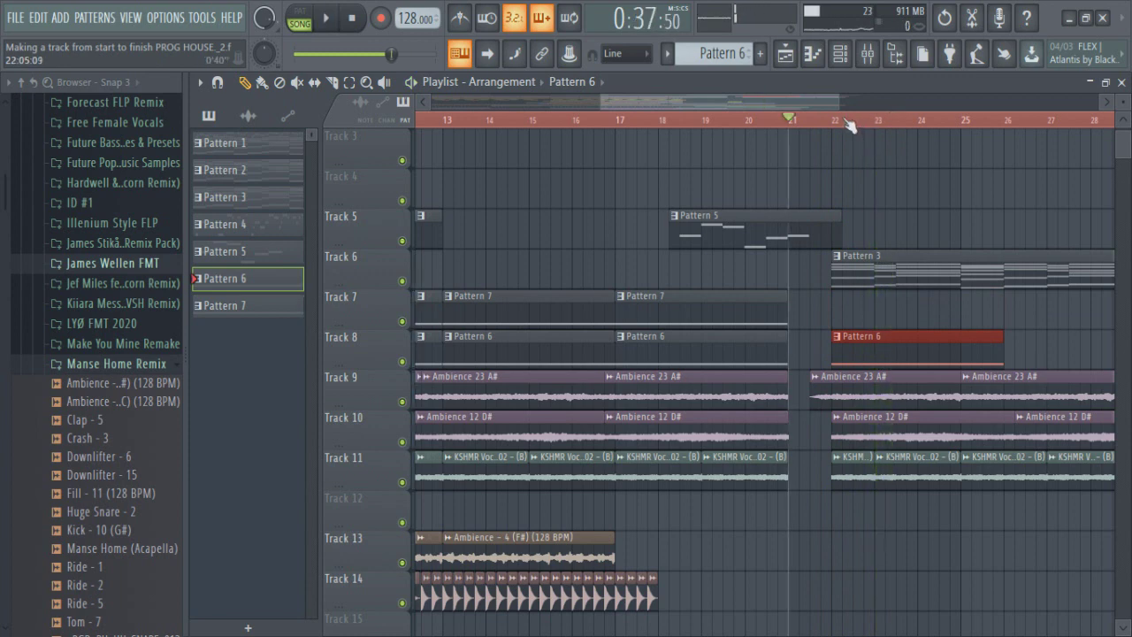
Play Pattern 7 on its own and lower the LABS #2 mixer track to 47% (-13.6 dB)
double_click(655, 308)
key(space)
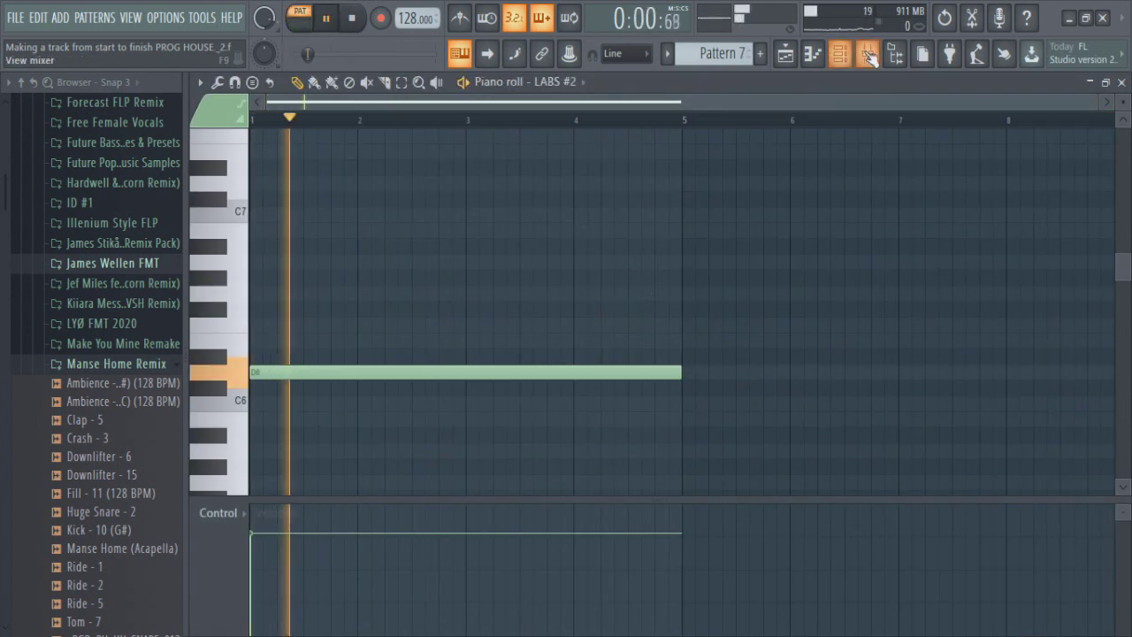
key(F9)
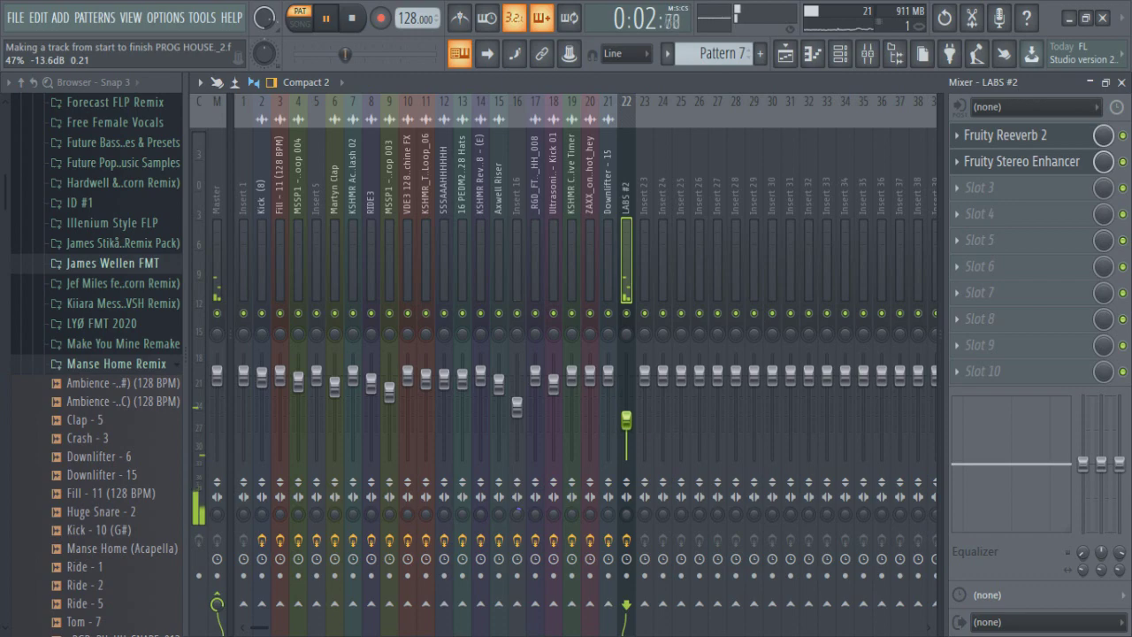
Play the arrangement from about bar 7 and raise the LABS #2 mixer level slightly
click(786, 54)
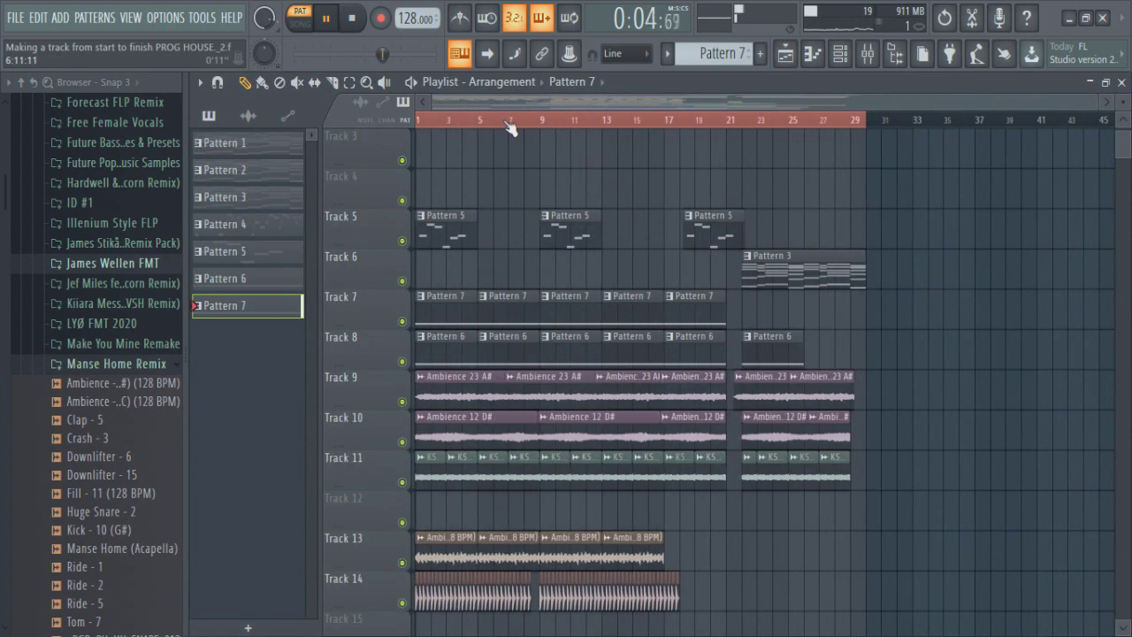
click(511, 128)
scroll(513, 128, up, 5)
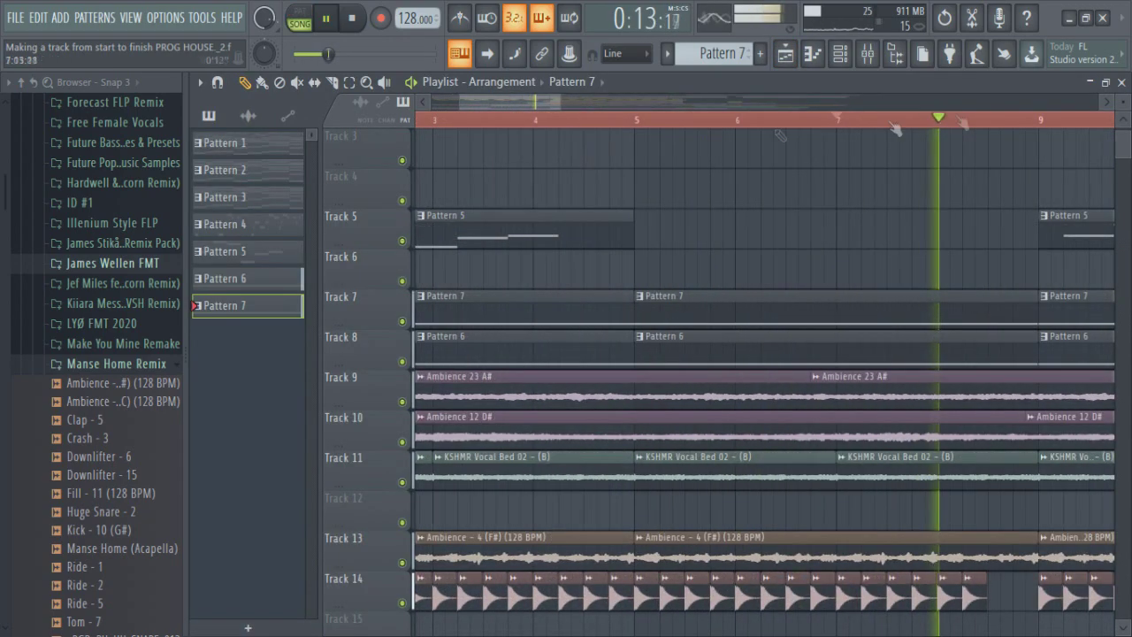
click(867, 54)
drag(609, 431, 608, 423)
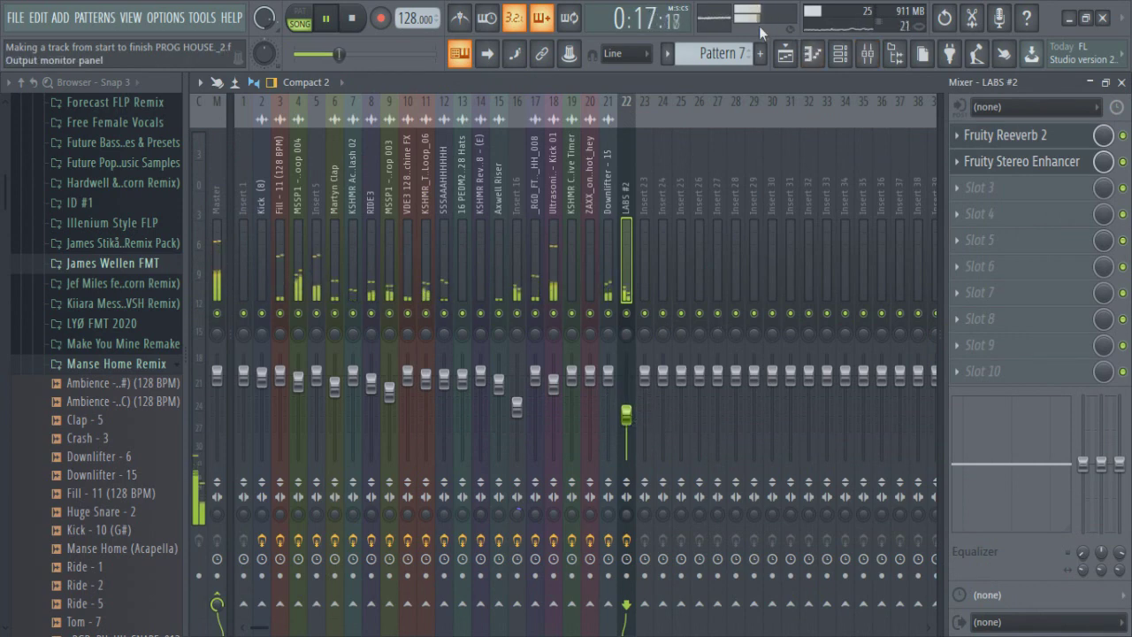
Play the song from the start and set the Ambience 23 A# clip's volume to about 23% (-22.5 dB)
click(786, 54)
click(634, 126)
key(space)
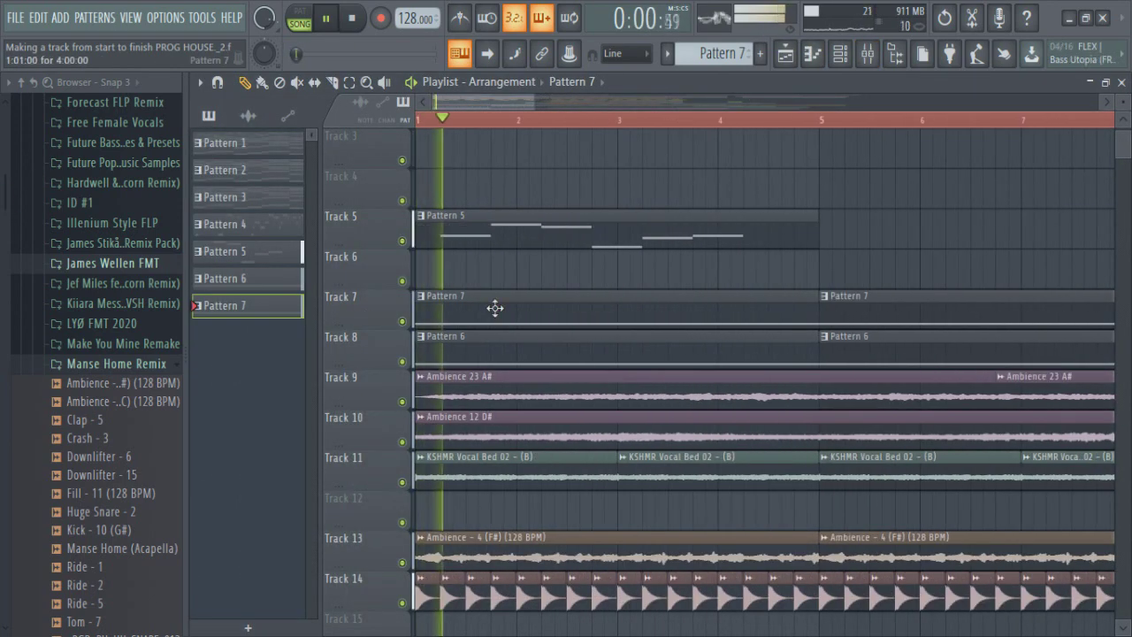
double_click(472, 380)
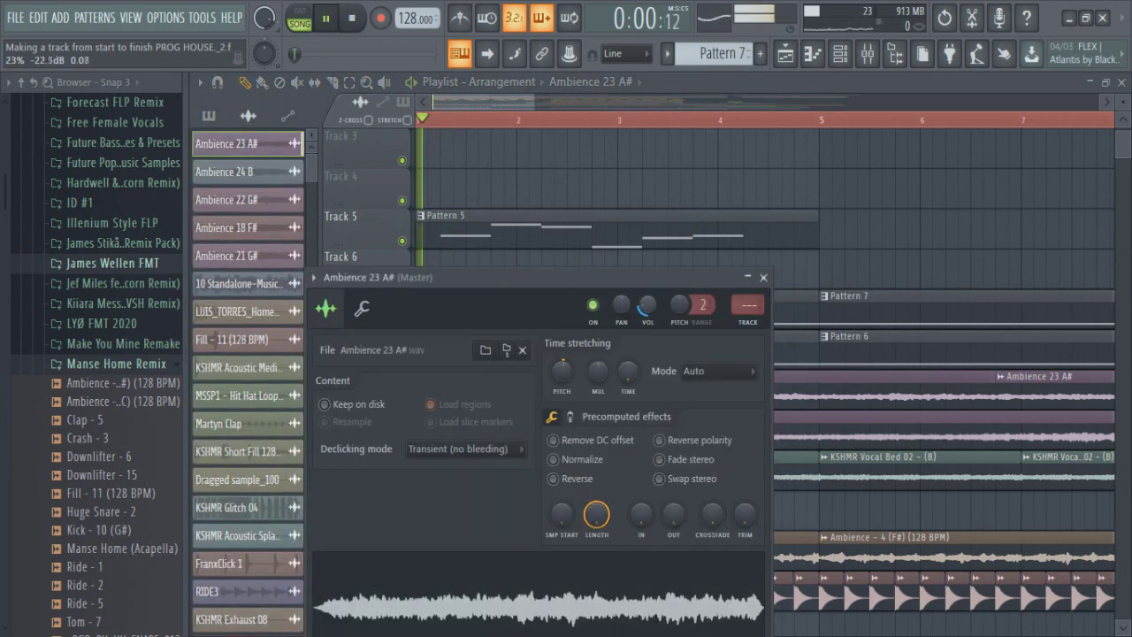
key(Escape)
key(space)
Check the Ambience 12 D# clip's settings and set the KSHMR Vocal Bed 02 clip's volume to about 21% (-23.6 dB)
double_click(626, 288)
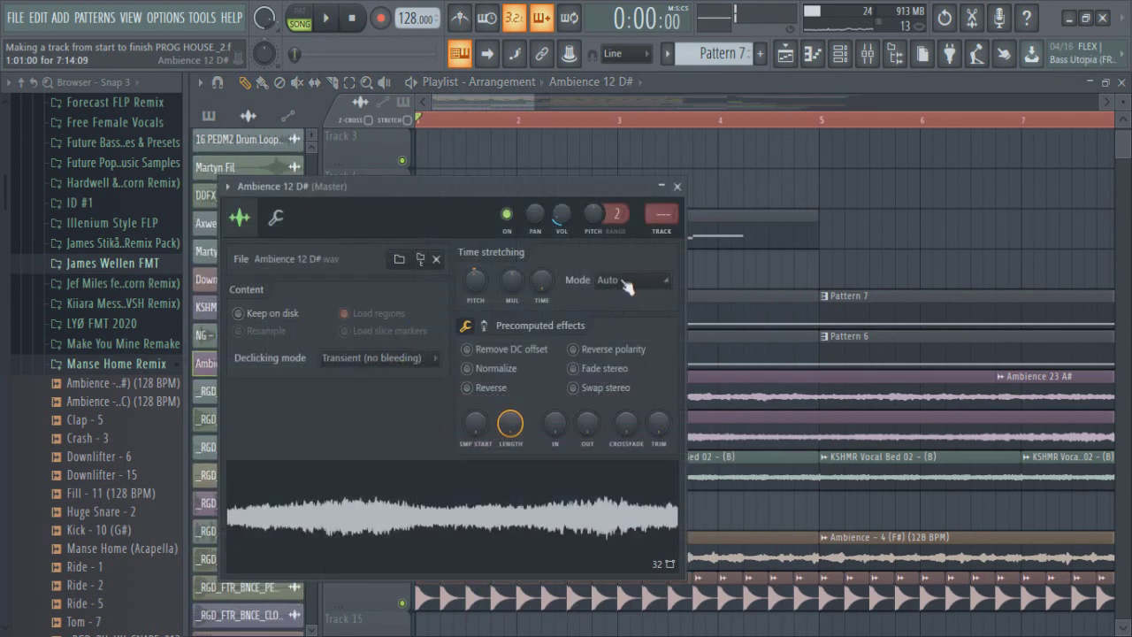
key(Escape)
double_click(604, 465)
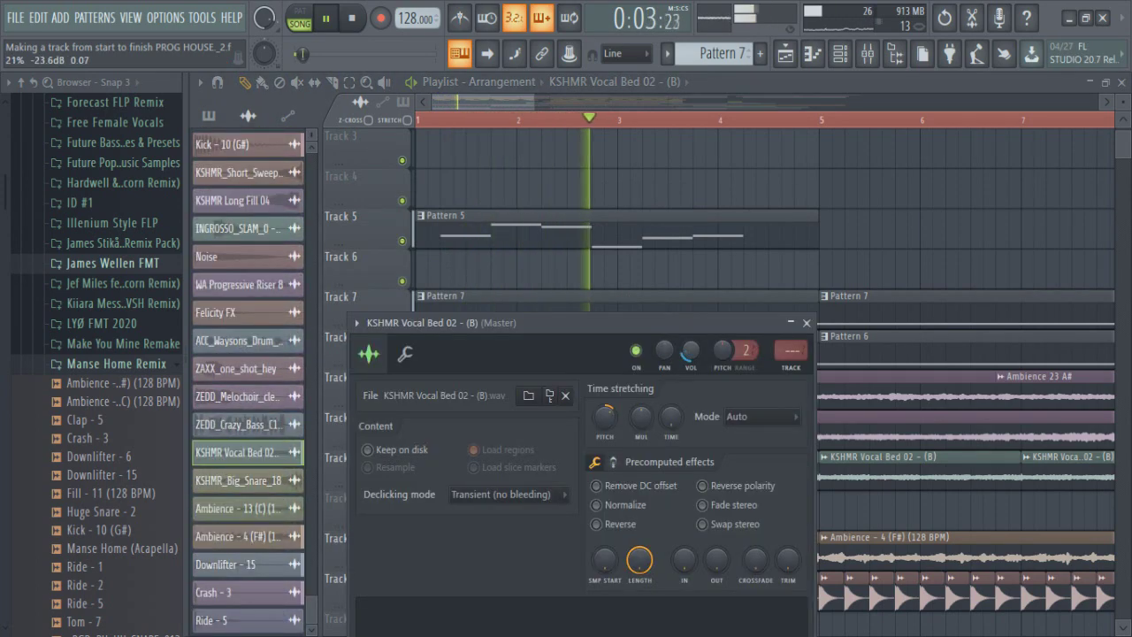
Close the vocal bed's settings, copy the MSSP1 - Hit Hat Loop 004 clip to bar 5 on Track 18 and play it
key(Escape)
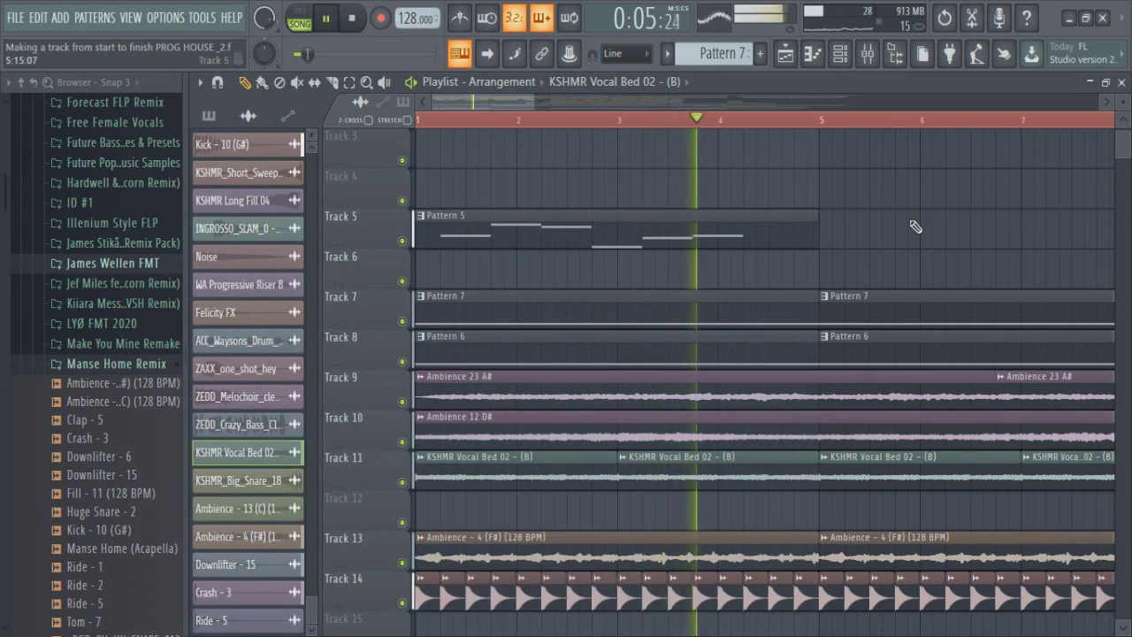
scroll(911, 223, down, 5)
scroll(906, 221, down, 5)
key(space)
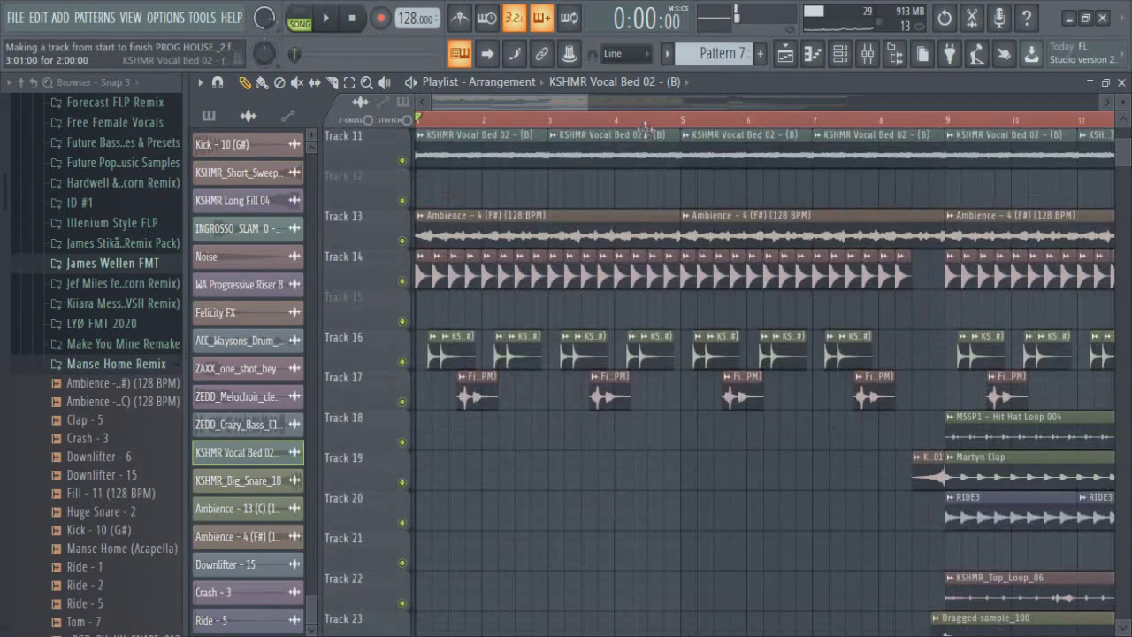
scroll(832, 336, down, 1)
scroll(806, 345, up, 4)
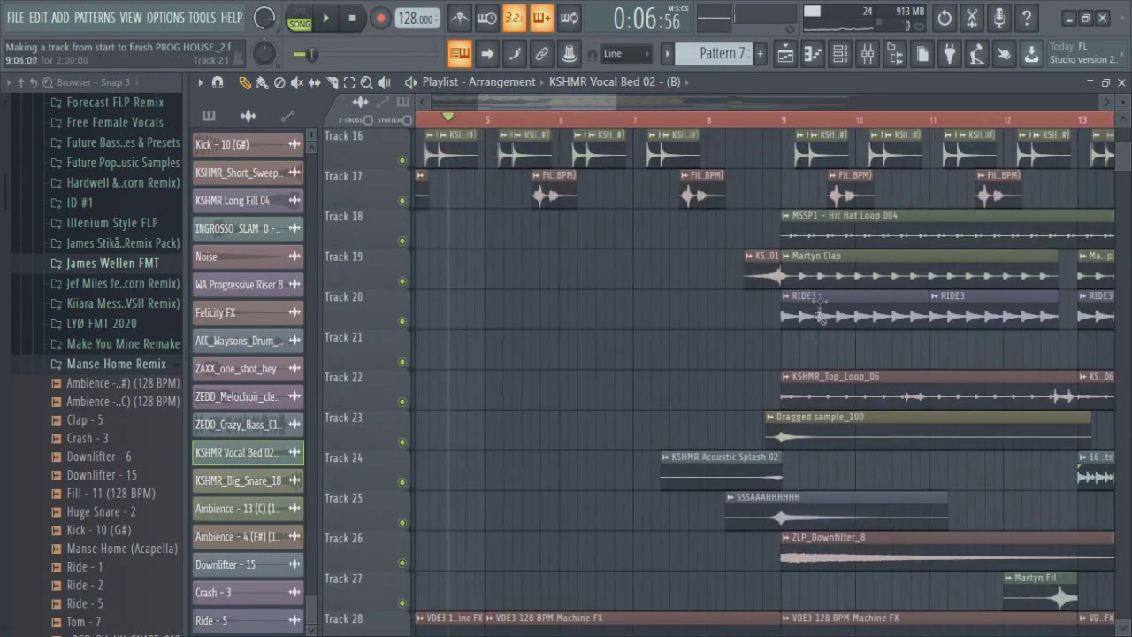
click(784, 230)
click(492, 237)
key(space)
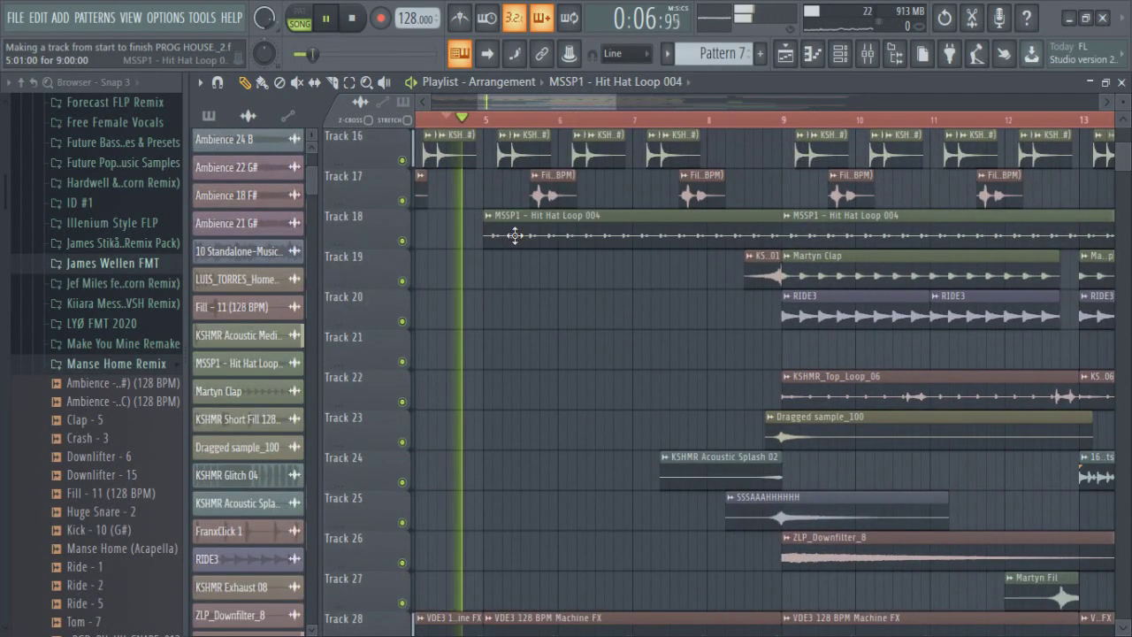
Delete the last kick clip before bar 5 on Track 14
scroll(514, 238, up, 5)
key(space)
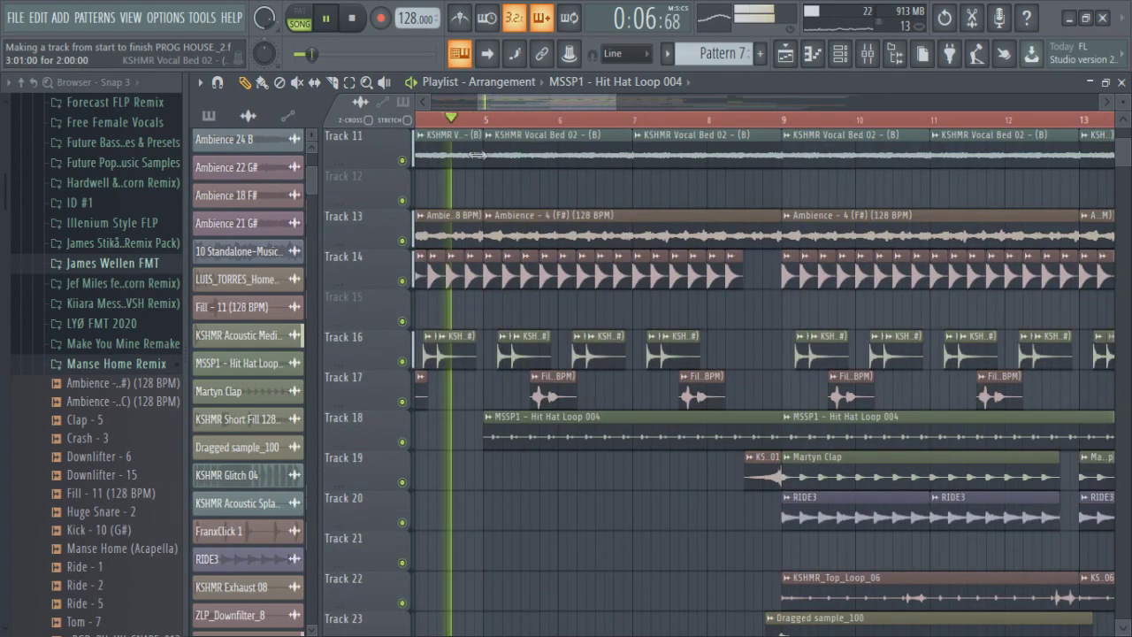
scroll(520, 316, up, 2)
right_click(504, 310)
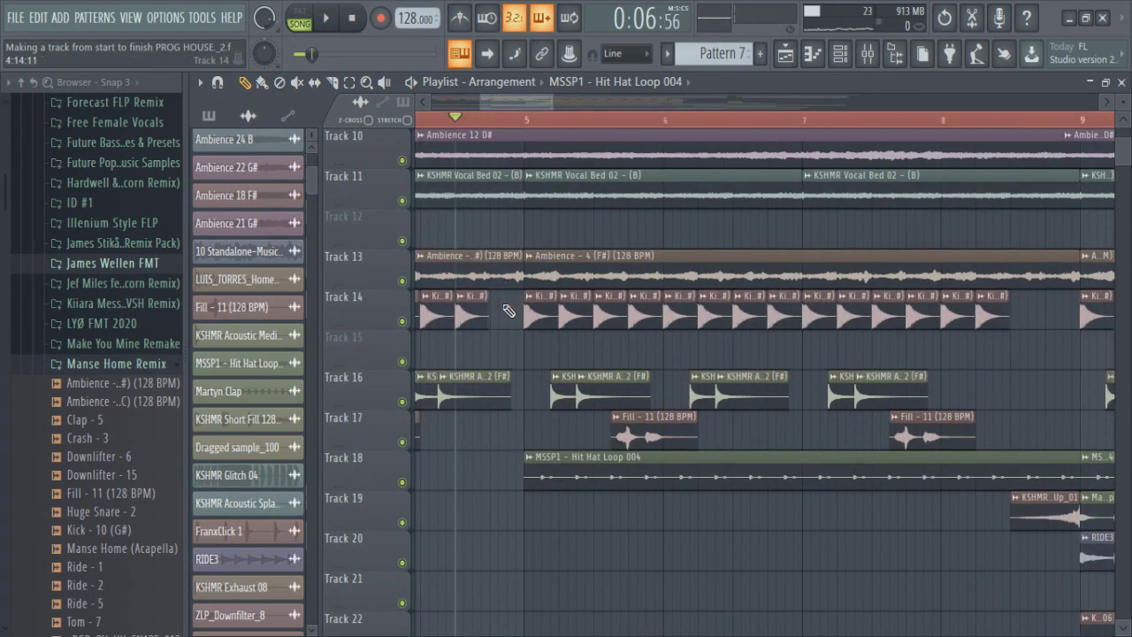
Copy the Martyn Fil clip to bar 4 on Track 27 so that it leads into bar 5
scroll(504, 308, down, 5)
scroll(519, 321, down, 3)
scroll(530, 327, down, 4)
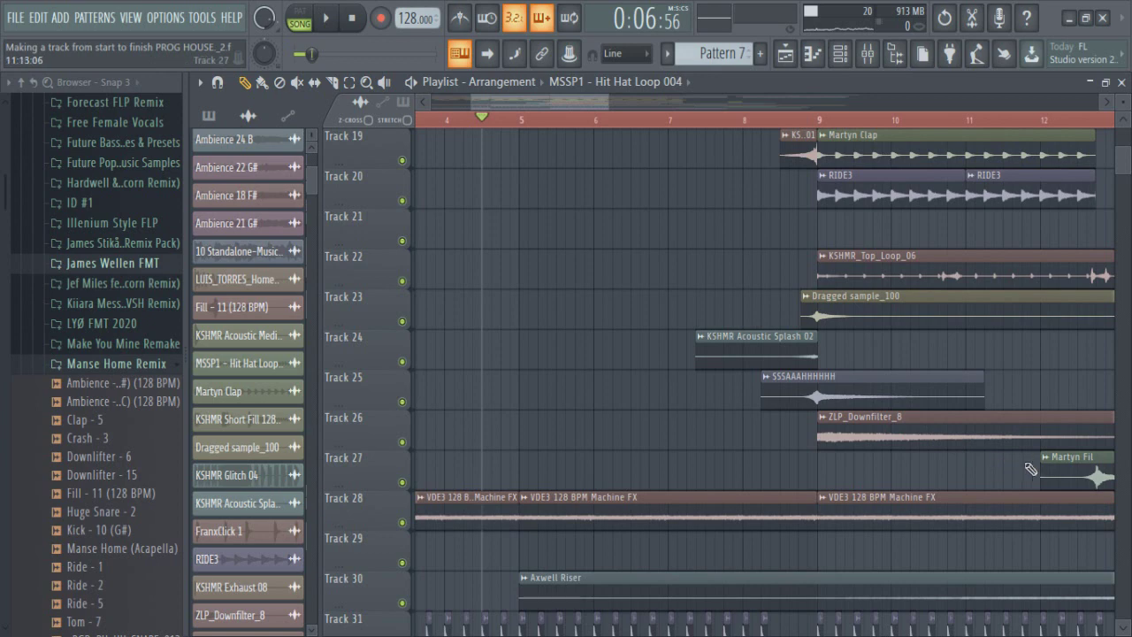
click(1031, 469)
key(space)
click(460, 473)
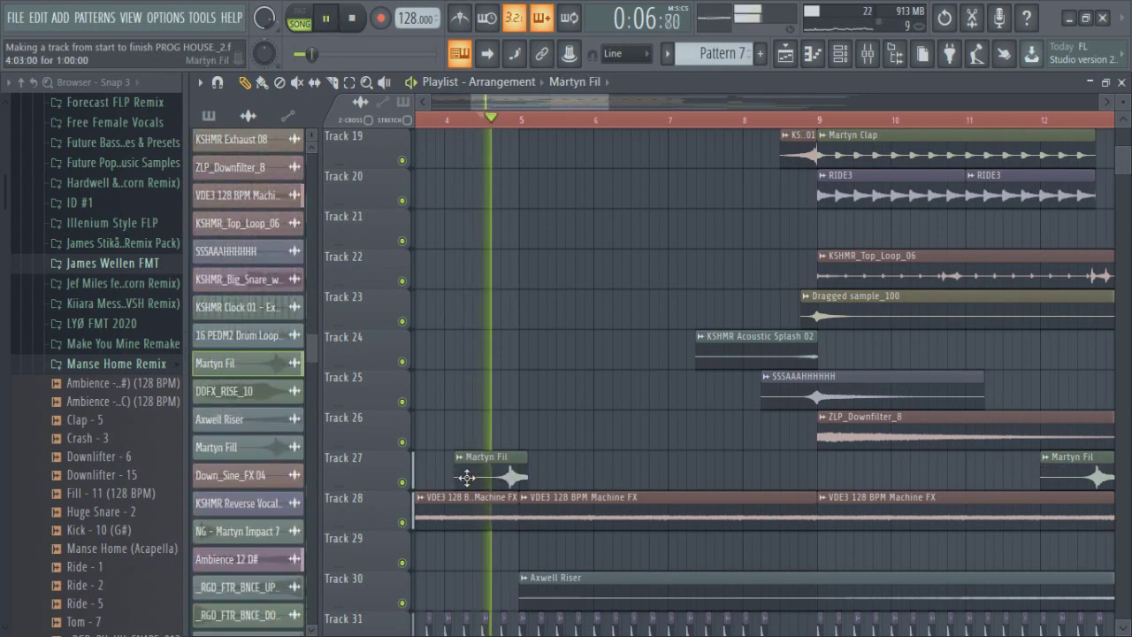
drag(466, 478, 456, 477)
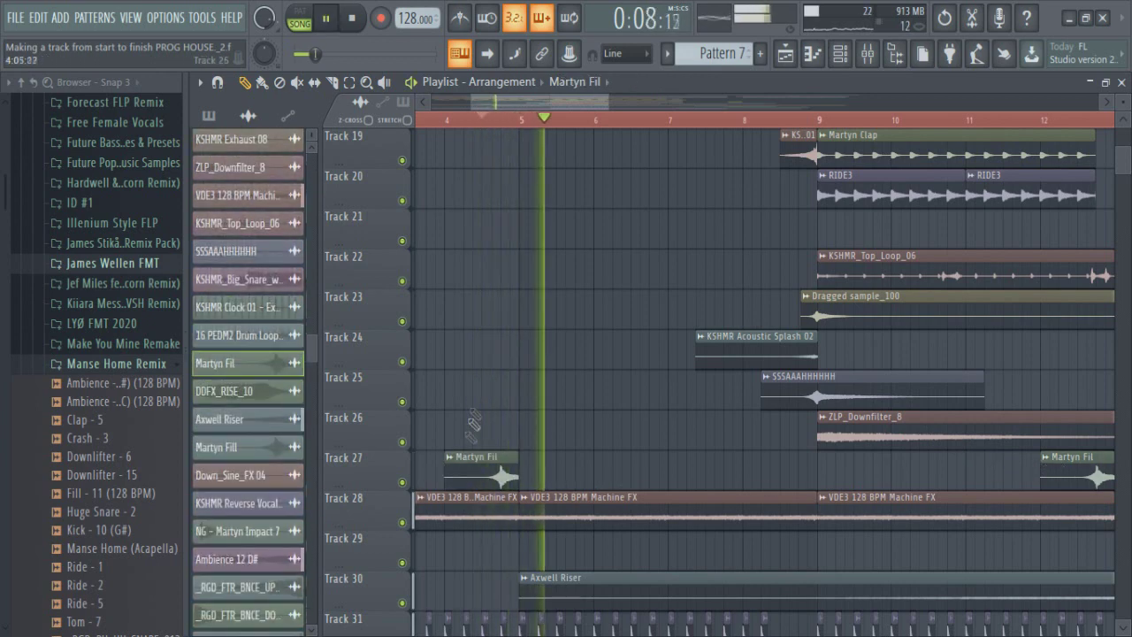
Remove the new Martyn Fil clip on Track 27 and place a fresh copy aligned to the start of bar 4
ctrl+scroll(474, 423, up, 2)
right_click(501, 467)
key(space)
click(469, 478)
drag(469, 478, 443, 477)
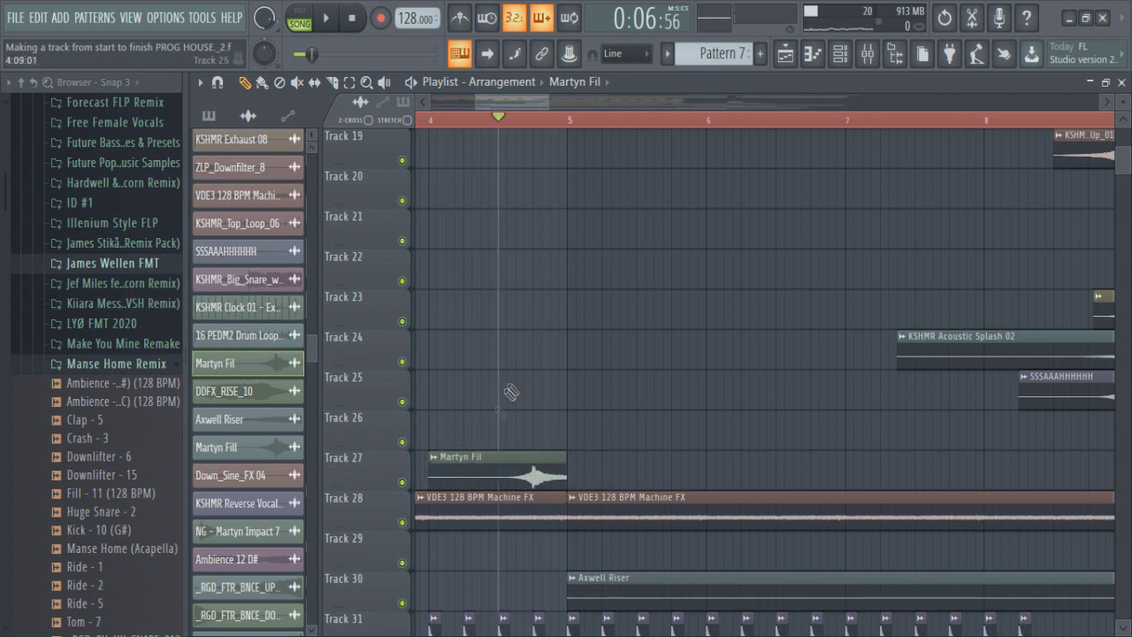
Place the KSHMR Exhaust 08 sample from the Guilty Pleasure Remix folder at bar 5 on Track 29 and open its settings
ctrl+scroll(511, 392, down, 3)
scroll(511, 392, down, 3)
click(119, 366)
scroll(122, 369, down, 5)
scroll(122, 369, up, 7)
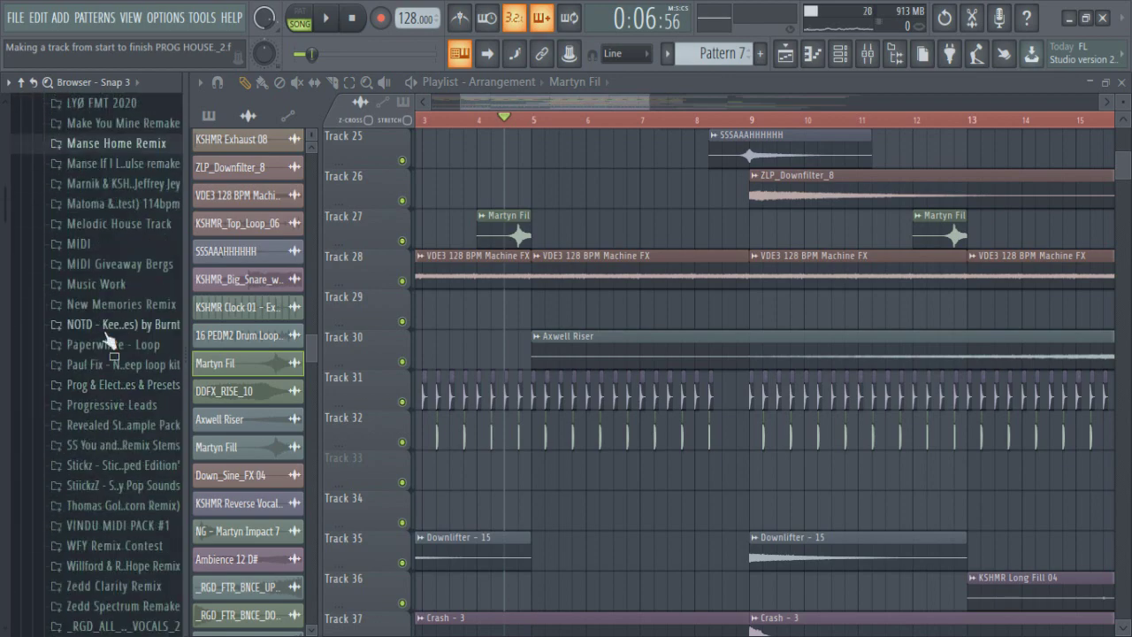
click(107, 377)
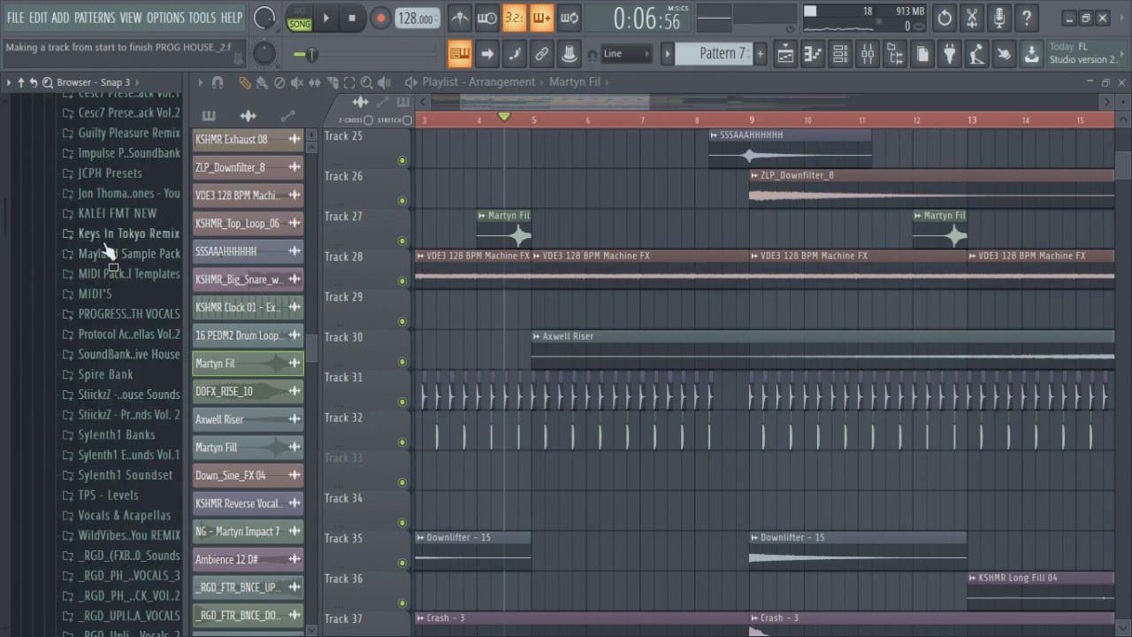
click(115, 136)
scroll(115, 266, down, 8)
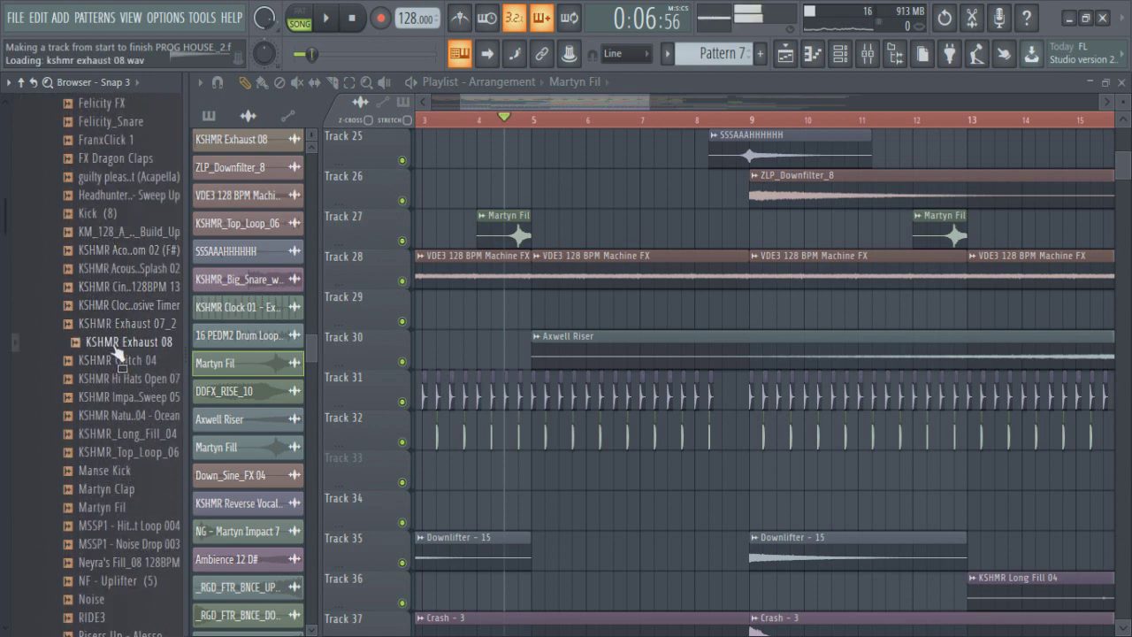
drag(115, 348, 599, 306)
double_click(601, 305)
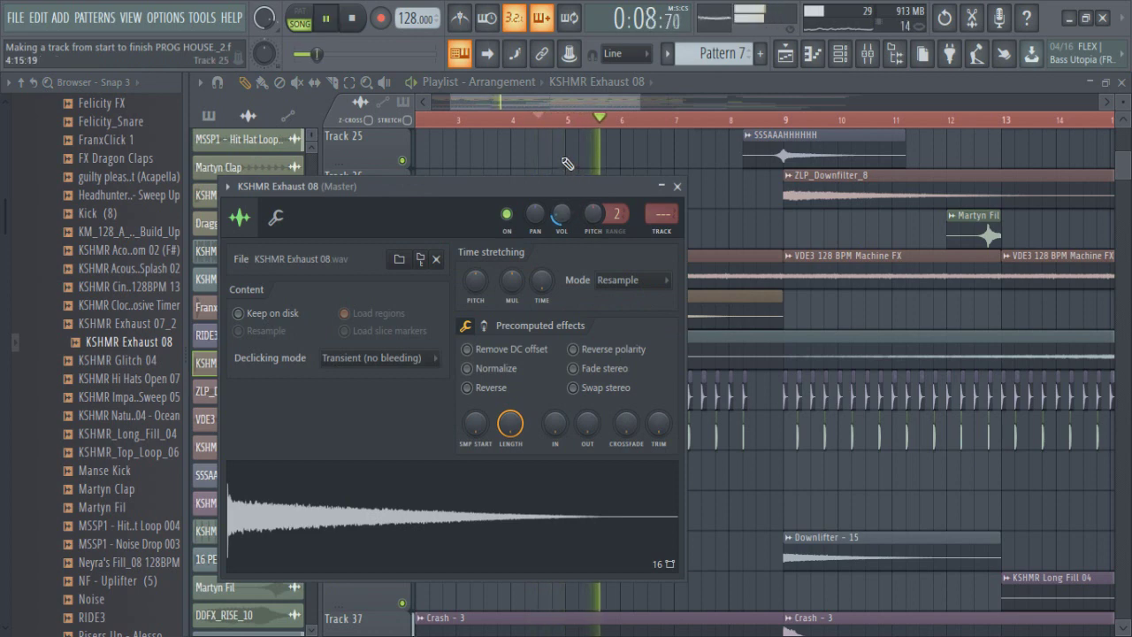
Close the sample settings and play the transition into bar 5 to hear the KSHMR Exhaust 08 clip
key(Escape)
key(space)
scroll(563, 318, up, 5)
key(space)
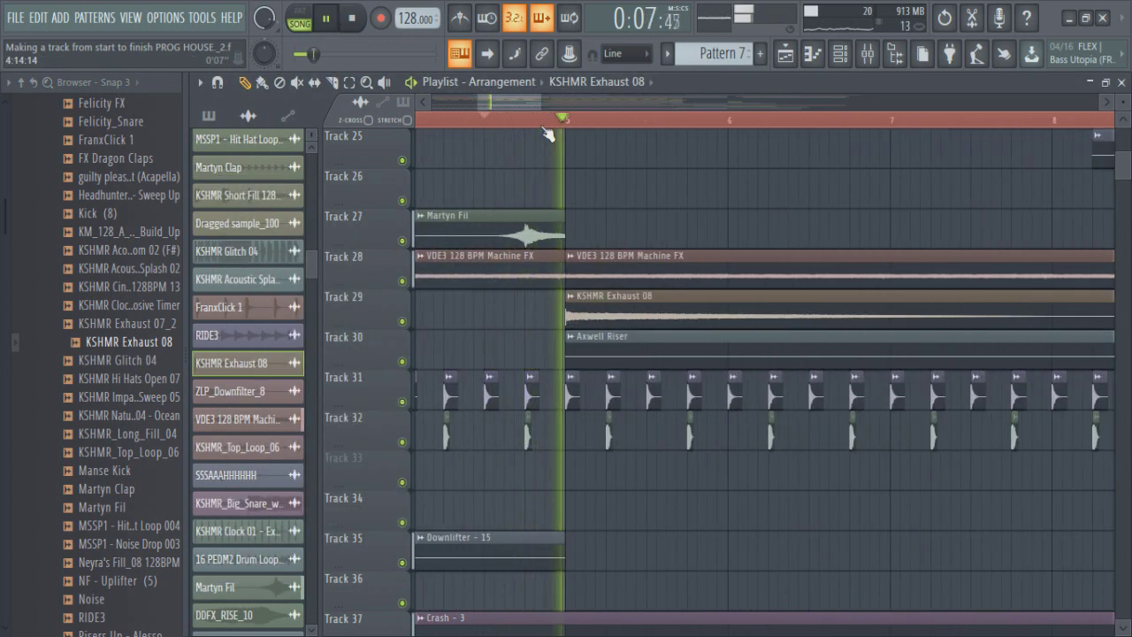
key(space)
Replace the crash sample at bar 5 on Track 29 with KSHMR Exhaust 07_2 and play it in context
drag(137, 324, 624, 315)
key(space)
double_click(626, 315)
key(space)
key(space)
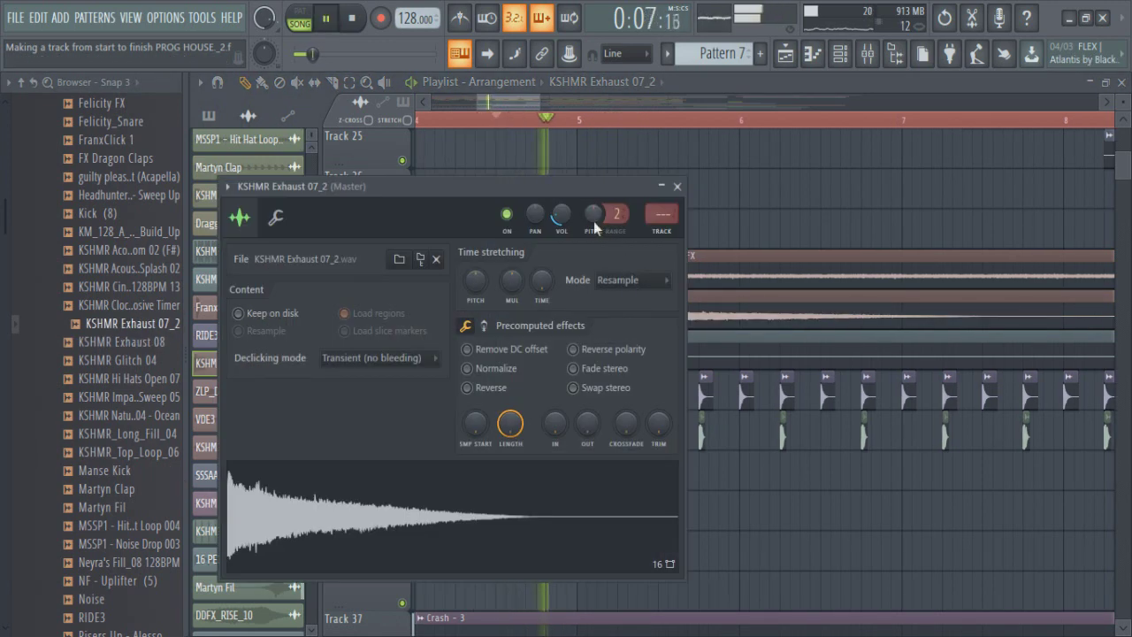
key(space)
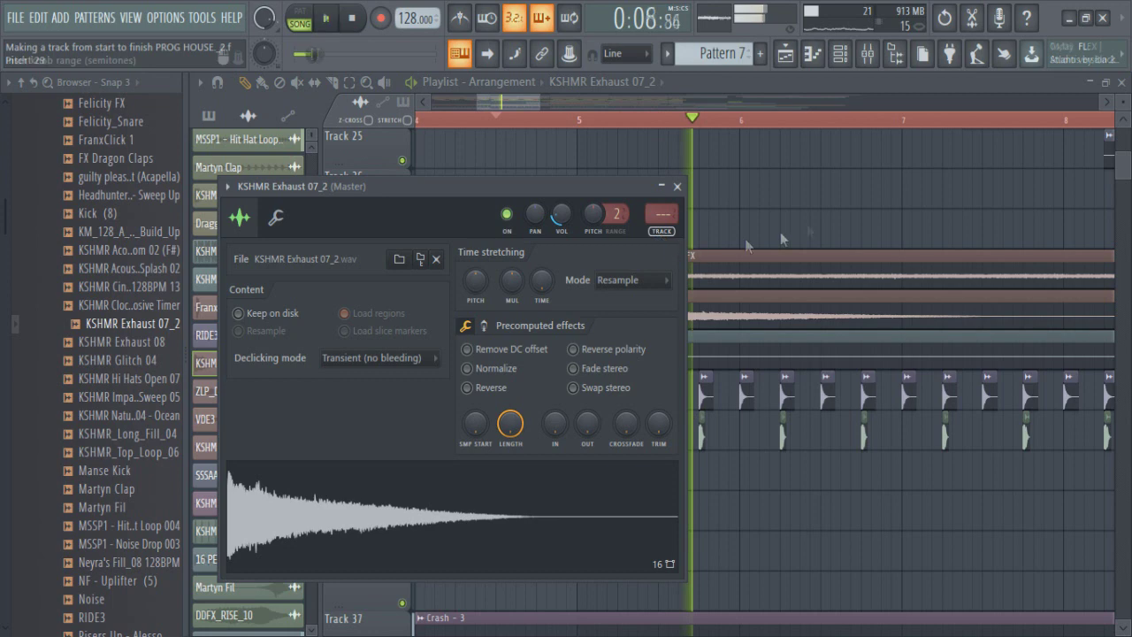
Route KSHMR Exhaust 07_2 to mixer track 23 and cut its low frequencies with Fruity Parametric EQ 2
key(ctrl+l)
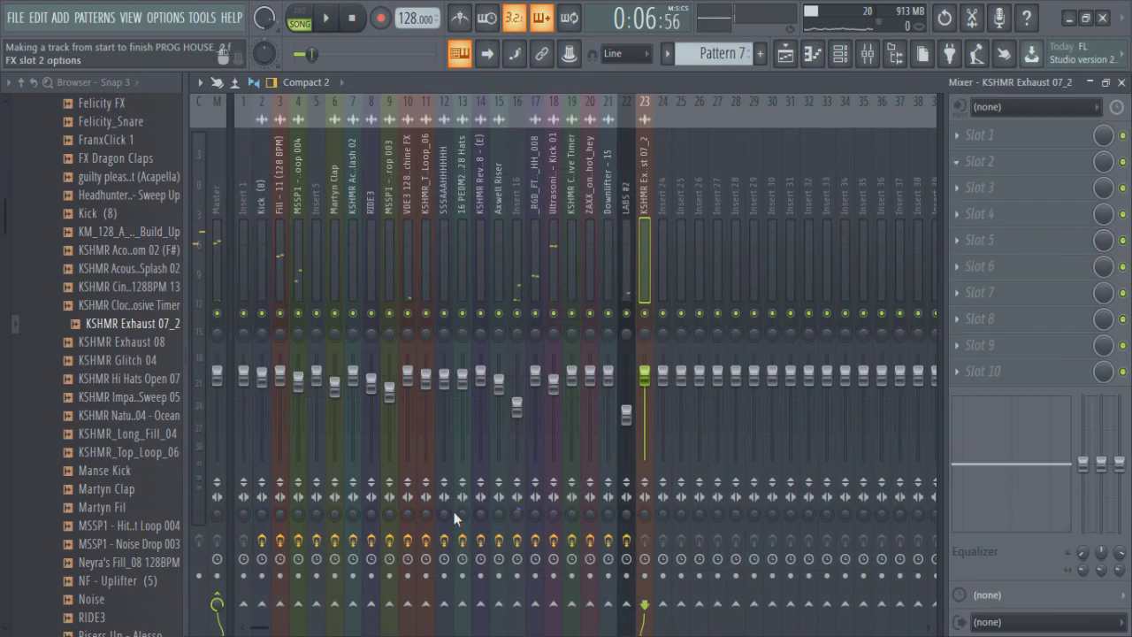
key(space)
drag(309, 329, 381, 365)
key(space)
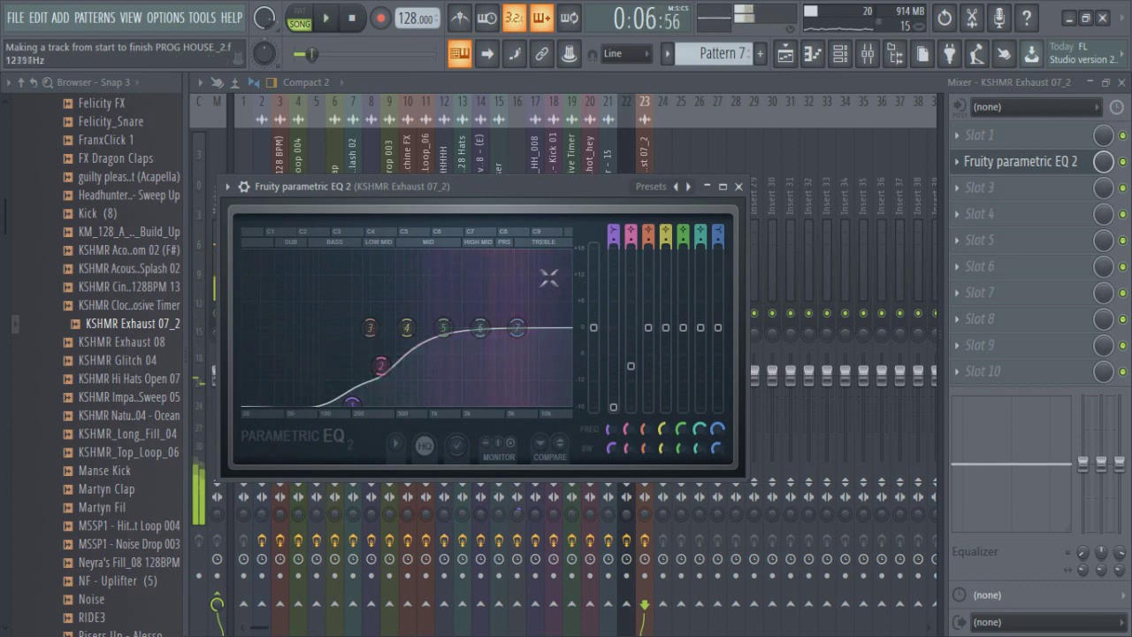
Lower the KSHMR Exhaust 07_2 mixer track to 78% (-5.2 dB) and go back to the playlist
key(Escape)
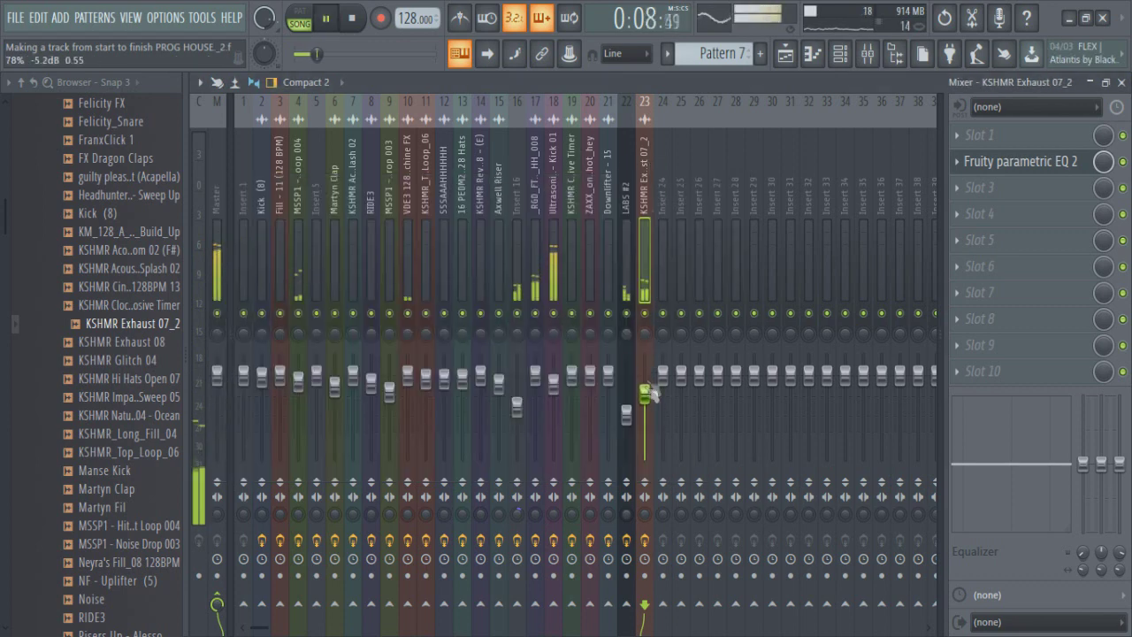
click(807, 55)
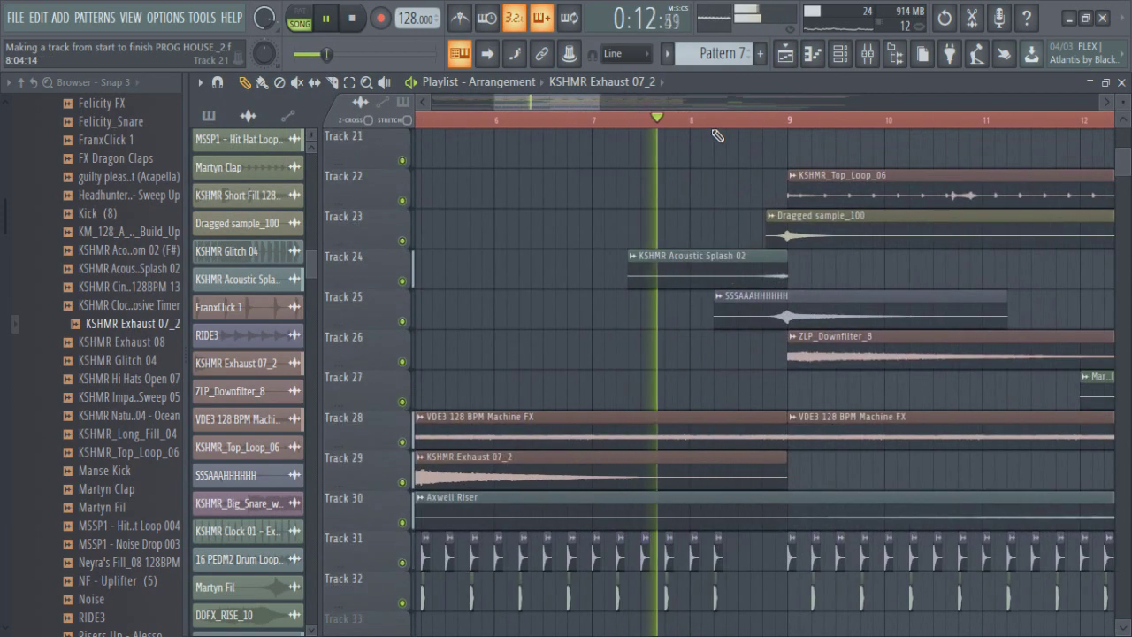
key(space)
Audition the open hi-hat, Noise, VEDM2 vocal, MSSP1 - Noise Drop 003 and Neyra's Fill_08 128BPM samples for a transition into bar 9
click(150, 378)
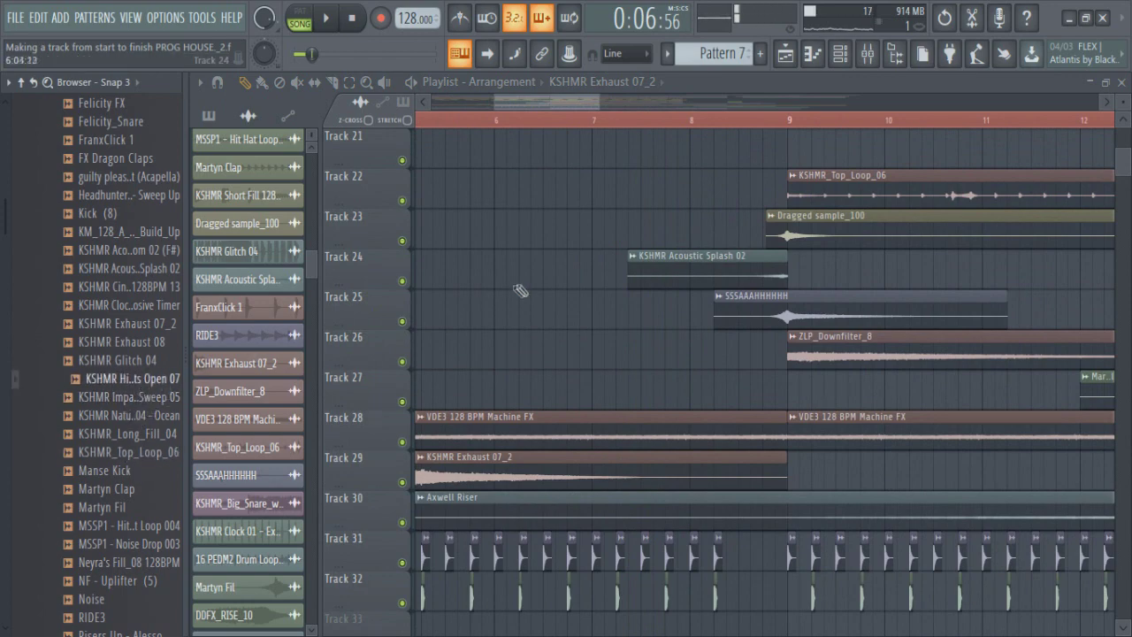
scroll(518, 287, down, 5)
scroll(413, 363, up, 4)
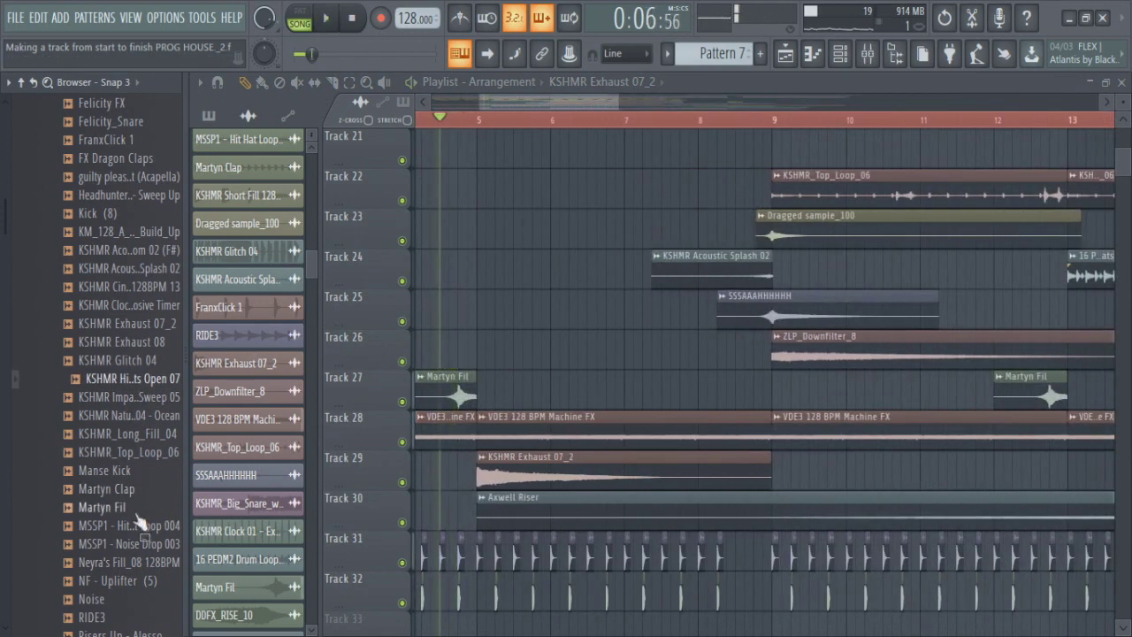
click(99, 601)
scroll(107, 611, down, 3)
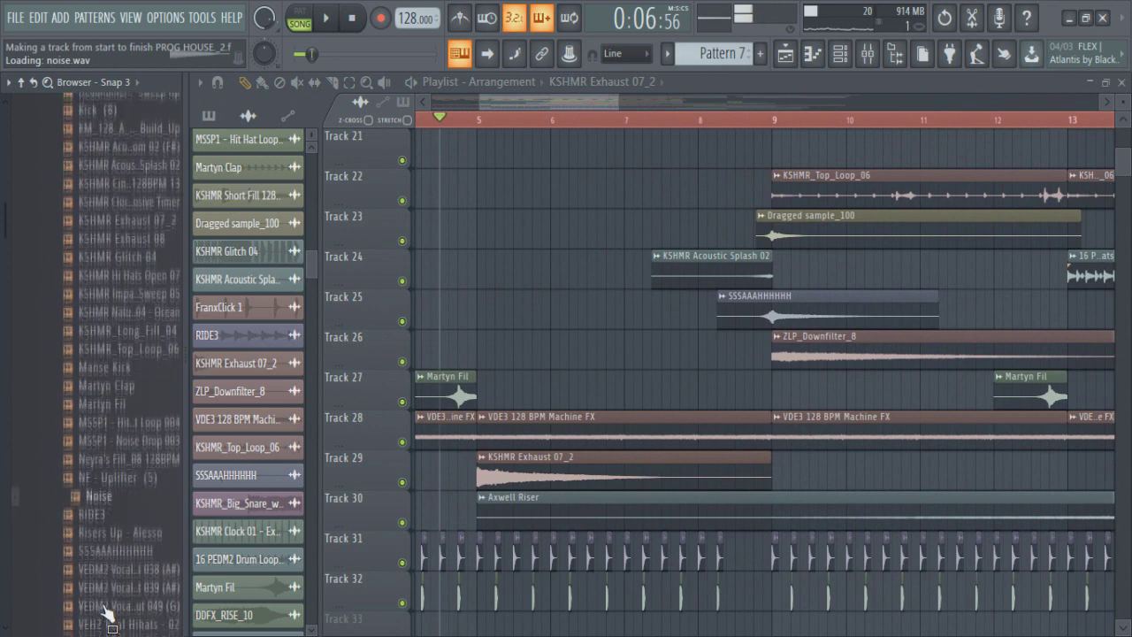
click(86, 564)
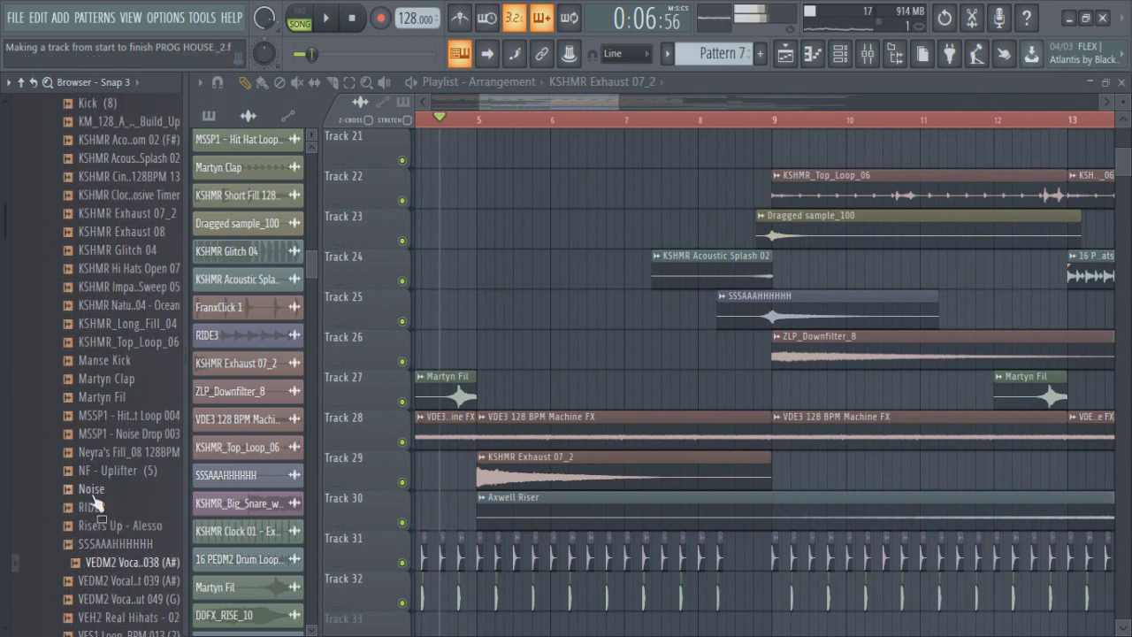
click(104, 435)
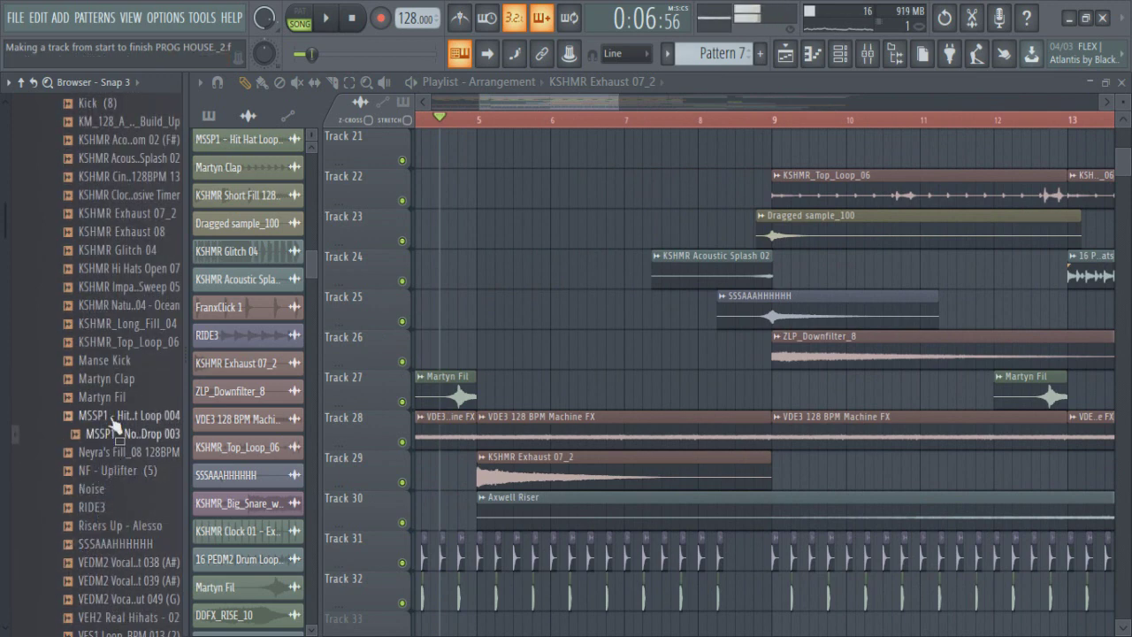
click(105, 452)
click(104, 452)
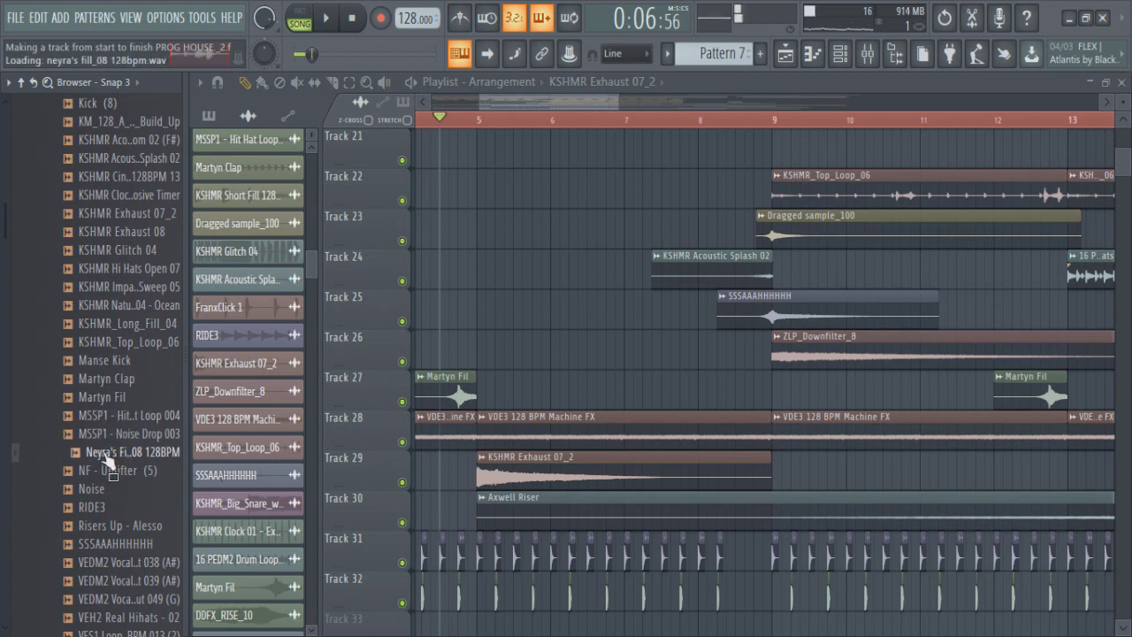
scroll(103, 451, down, 4)
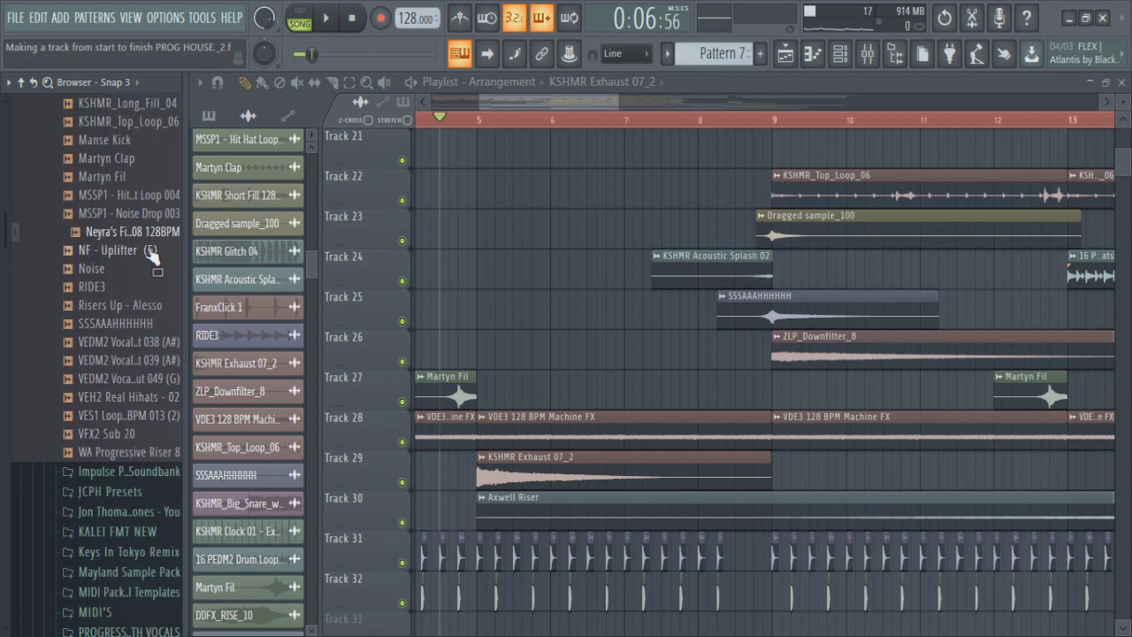
Place the Neyra's Fill_08 128BPM sample at bar 8 on Track 27 and play the lead-in to bar 9
drag(159, 244, 765, 405)
scroll(772, 389, up, 3)
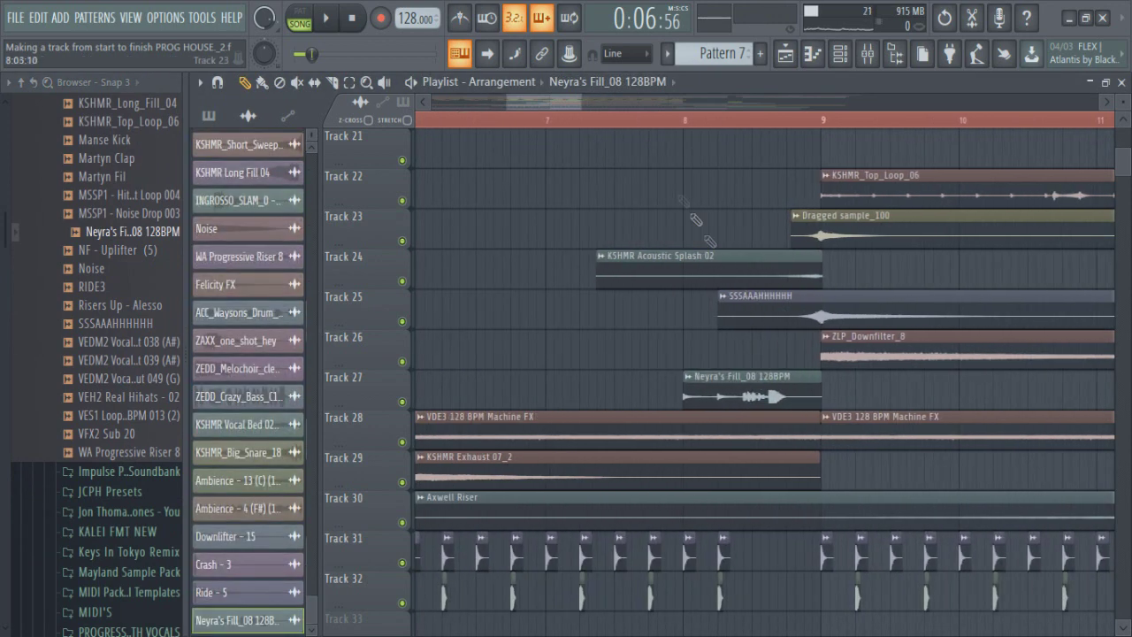
click(638, 127)
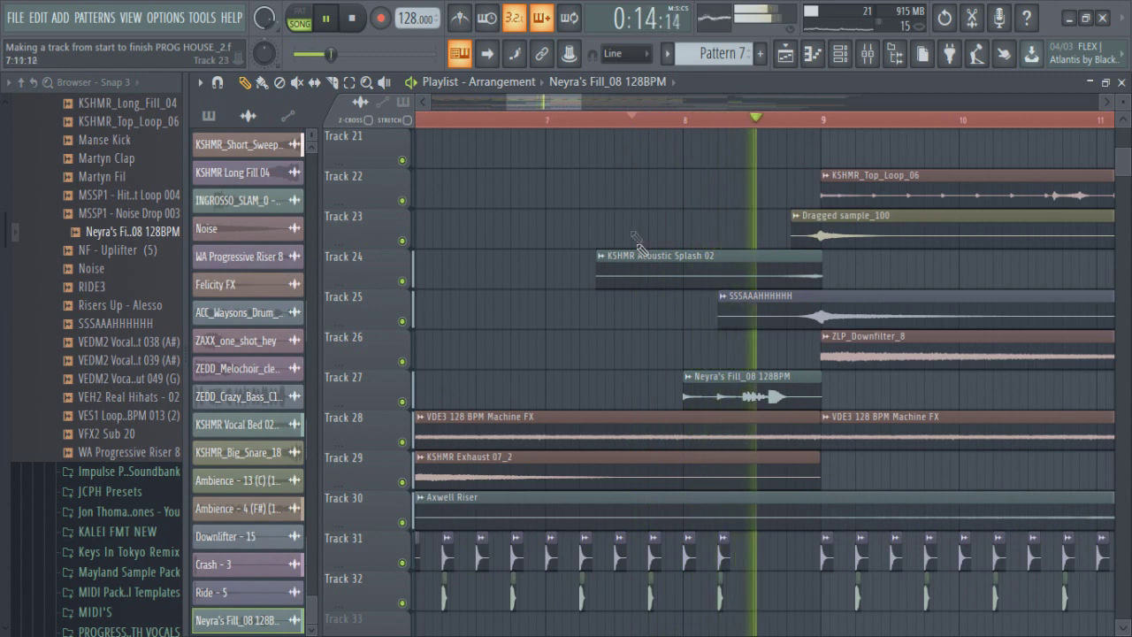
Trim the opening of the Neyra's Fill_08 clip on Track 27 and reposition it to start at 8:09:00
drag(817, 389, 833, 389)
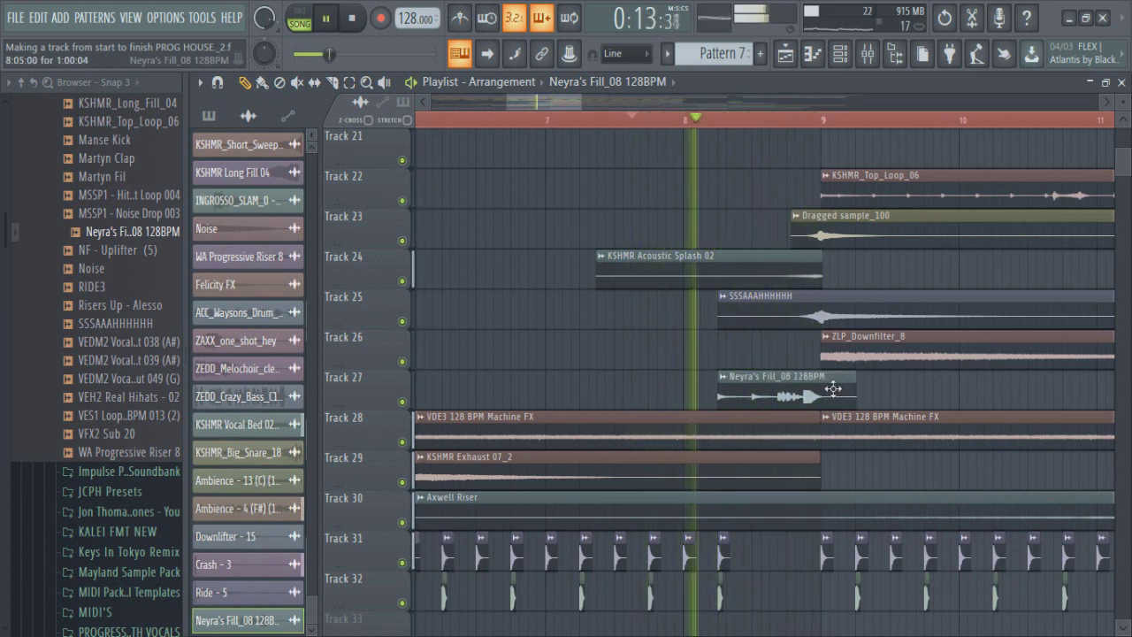
drag(717, 389, 768, 389)
double_click(779, 392)
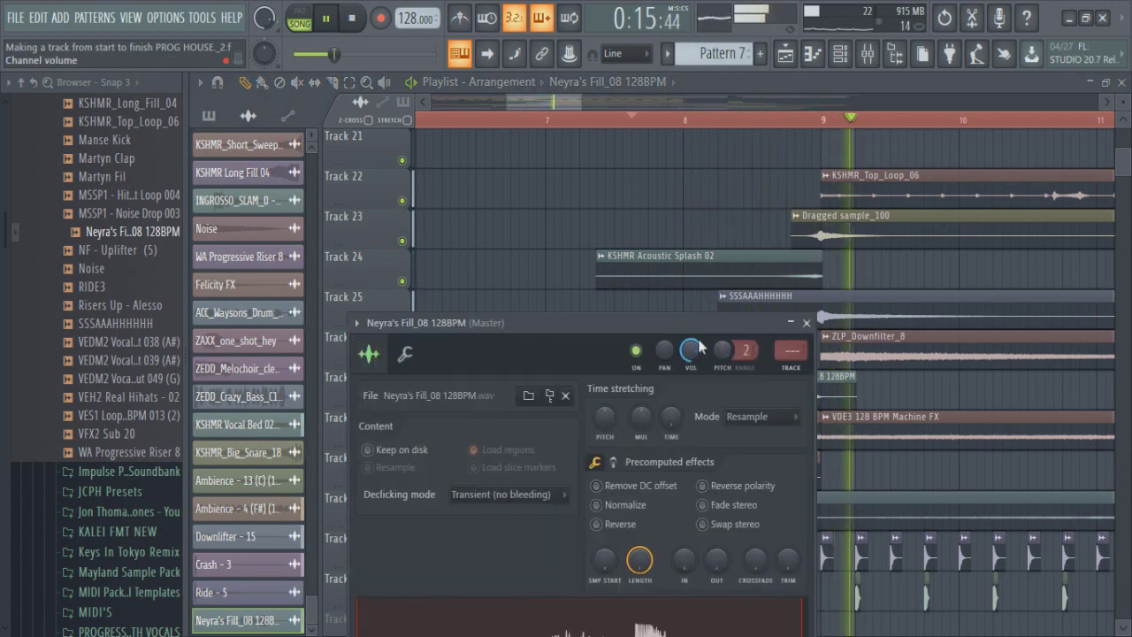
key(space)
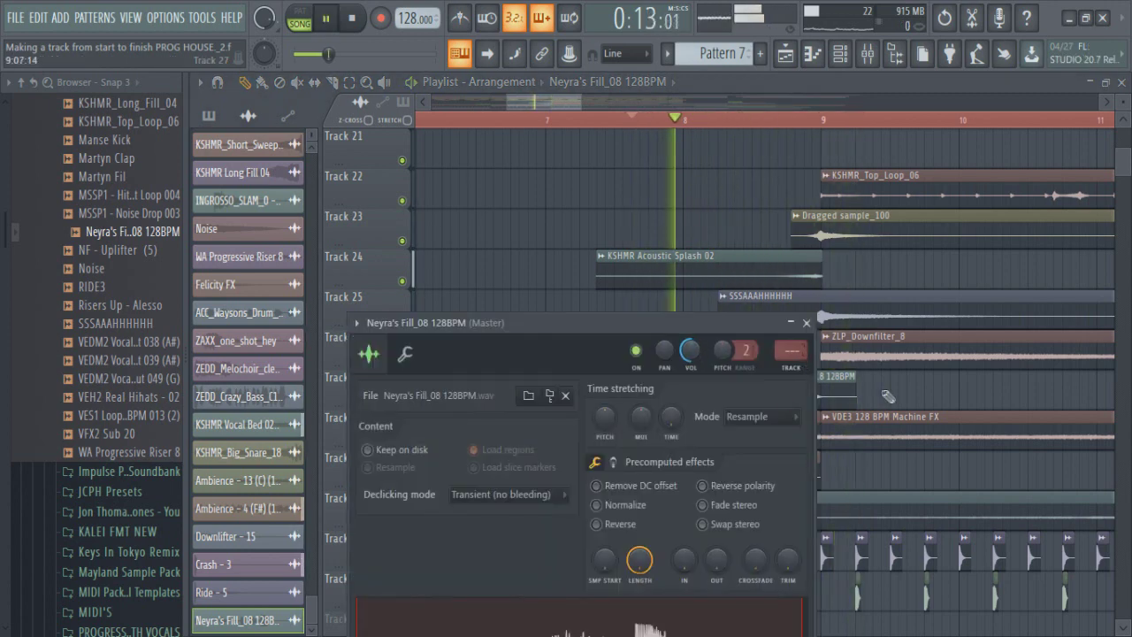
click(835, 400)
scroll(821, 404, up, 3)
drag(821, 405, 802, 406)
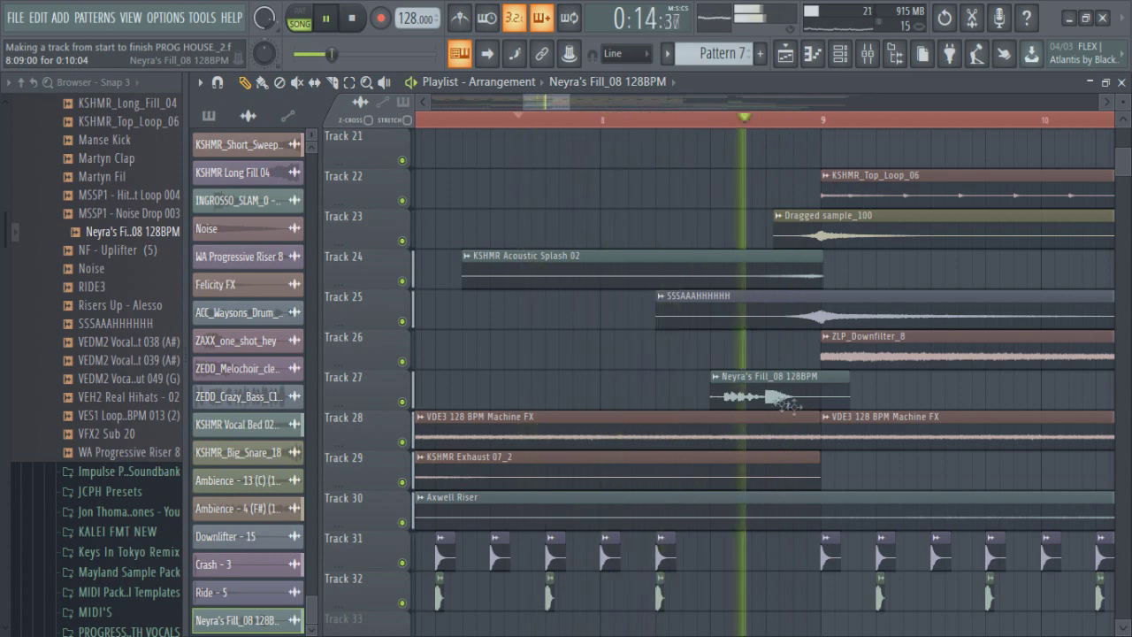
Shorten the MSSP1 - Hit Hat Loop 004 clip on Track 18 to stop around bar 8, leaving a gap before bar 9
key(space)
scroll(631, 400, up, 5)
click(803, 233)
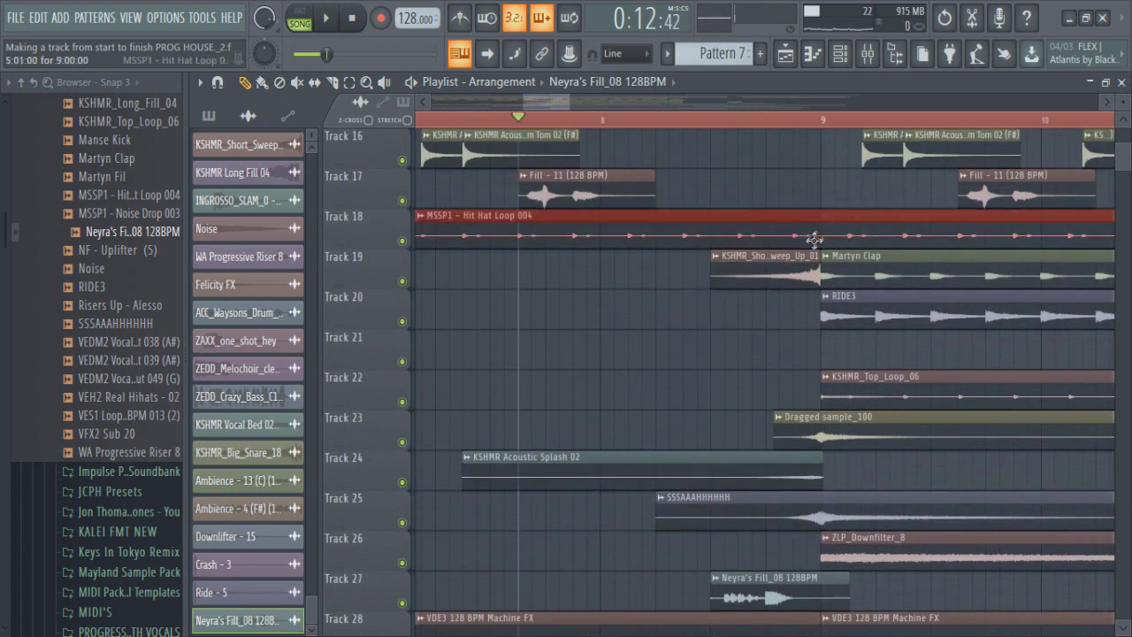
scroll(816, 237, down, 6)
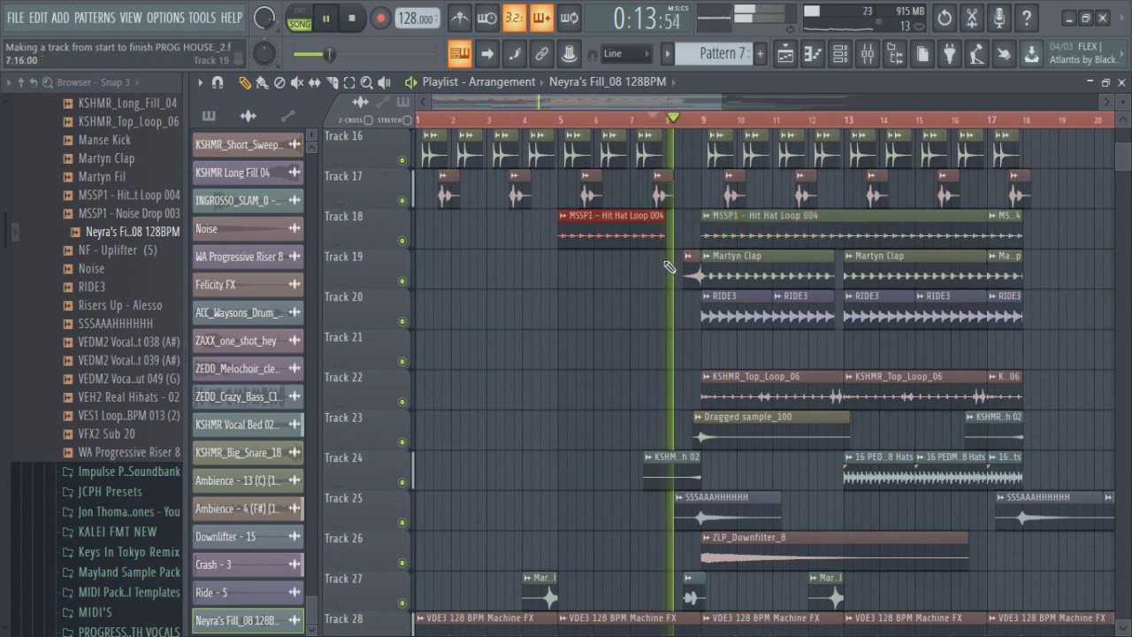
scroll(668, 265, up, 4)
Fine-tune the end of the Track 18 hat loop clip to a length of 3:00:00 while playing the break before bar 9
key(space)
key(space)
mouse_move(666, 244)
mouse_down()
mouse_move(713, 247)
mouse_move(673, 256)
mouse_up()
key(space)
key(space)
key(space)
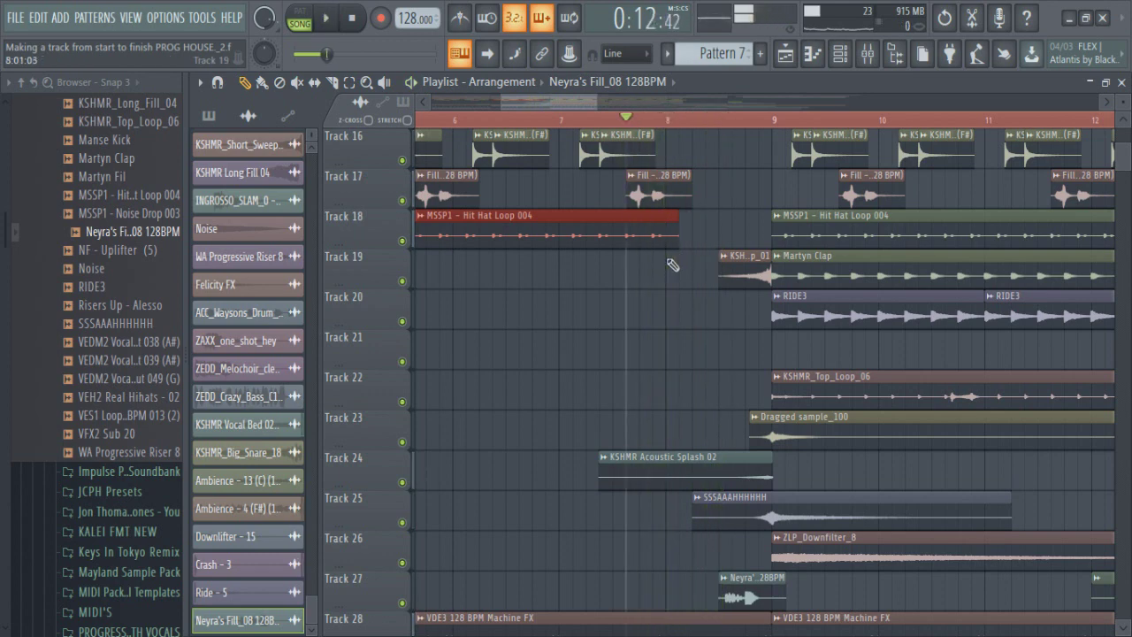
key(space)
click(687, 235)
right_click(700, 236)
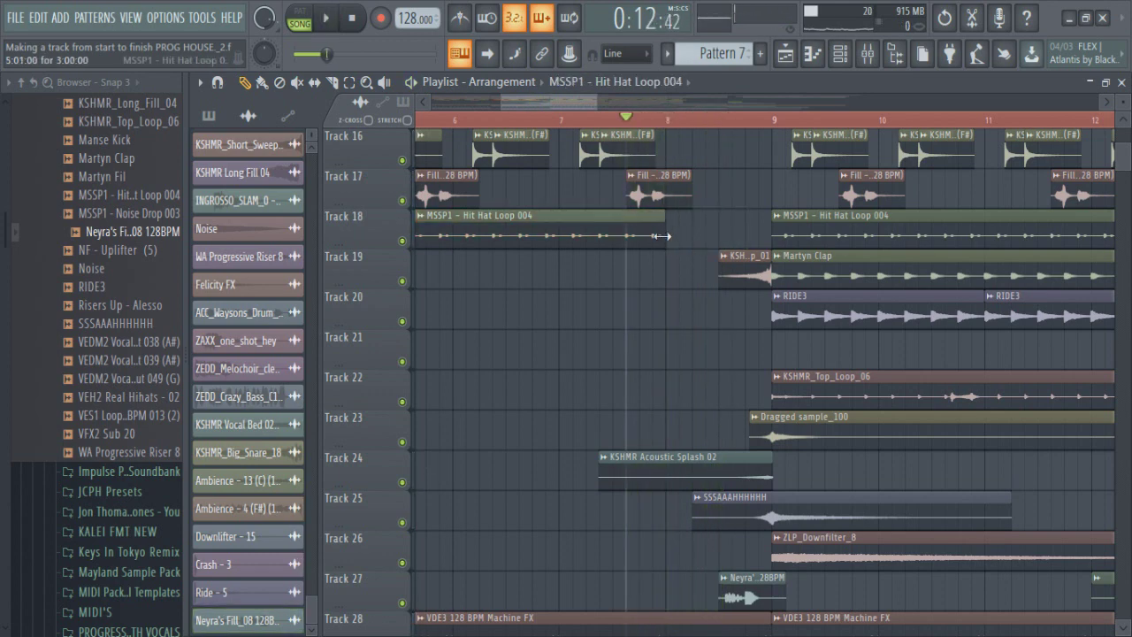
Remove the hits on Tracks 14, 31 and 32 that fall within bar 8 and play the resulting break
scroll(672, 249, down, 5)
key(space)
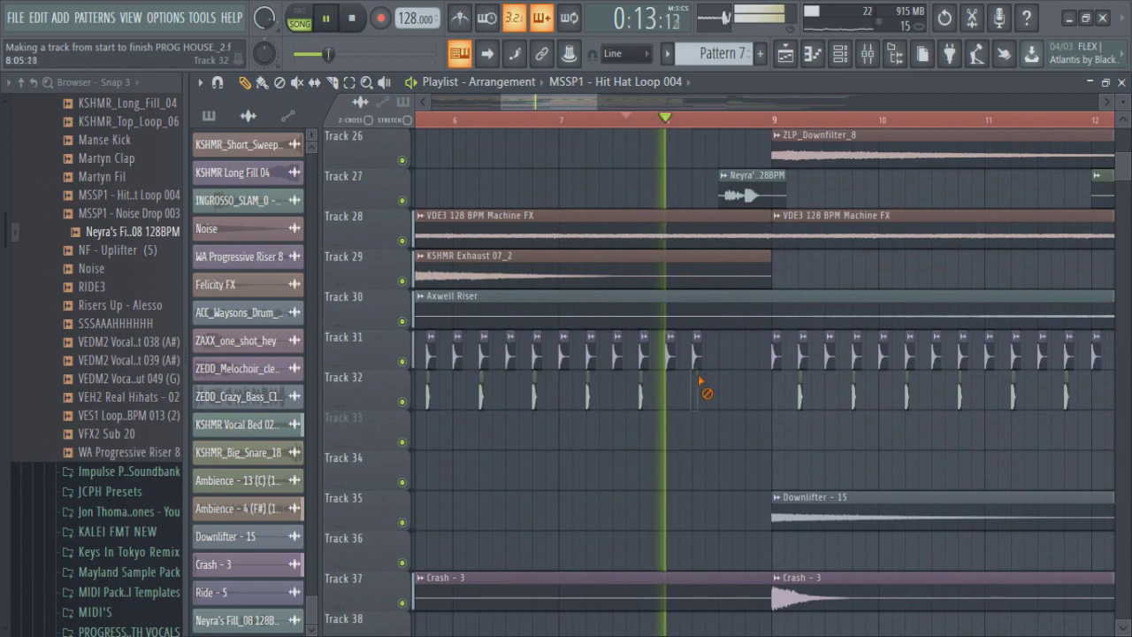
key(space)
scroll(676, 390, up, 7)
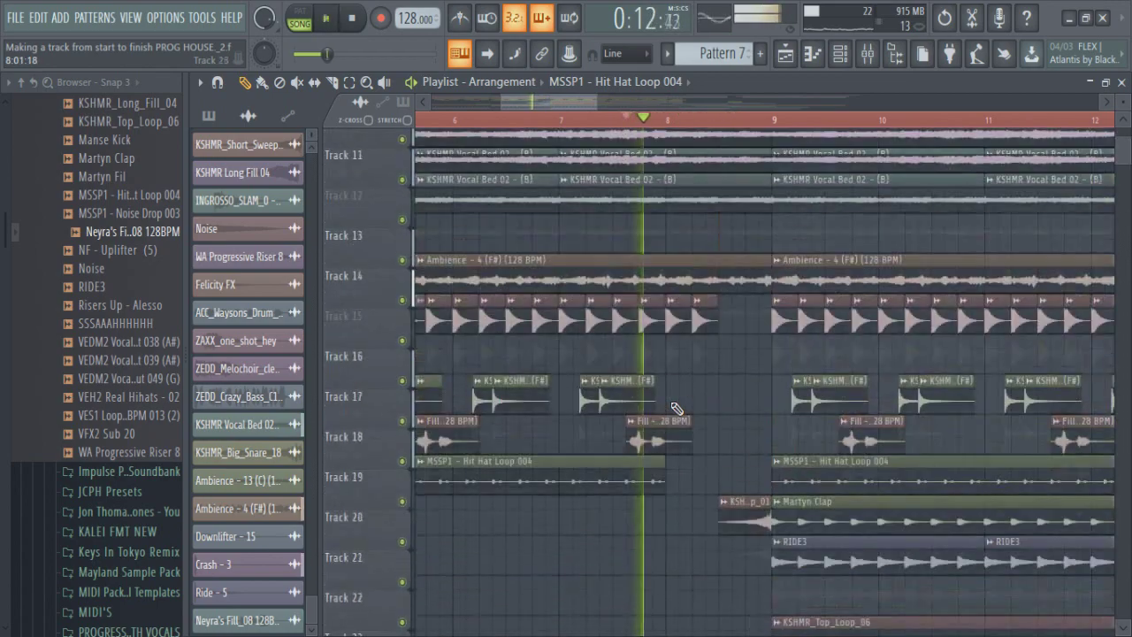
scroll(675, 408, up, 2)
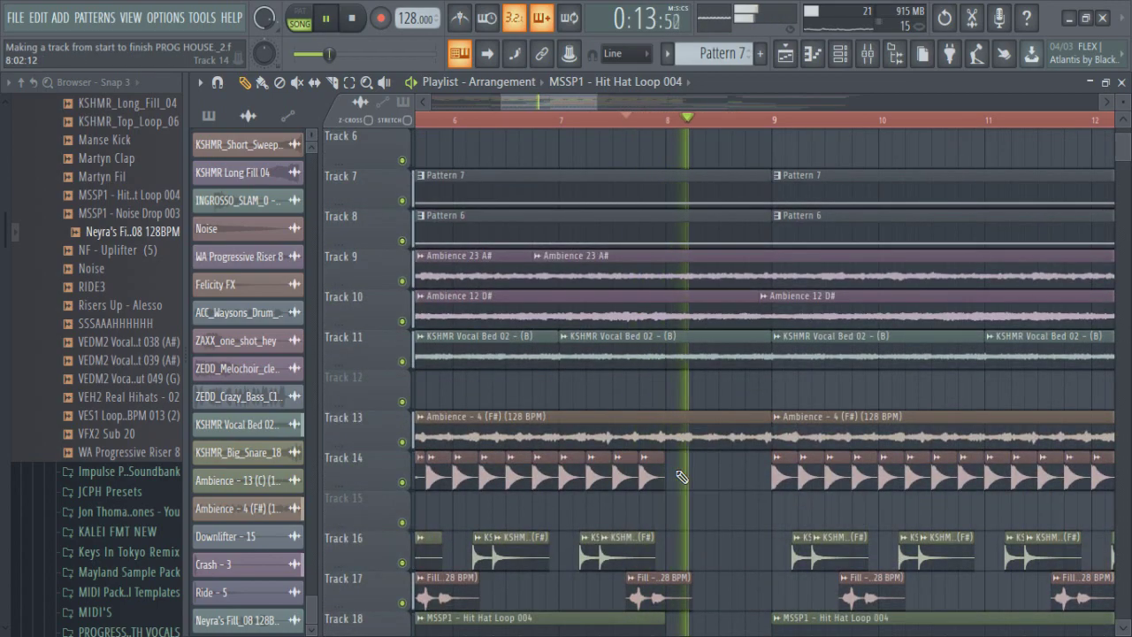
scroll(713, 531, down, 4)
key(space)
Try the Neyra's Fill_08 clip at 8:10:00 on Track 27, play it, and move it back one step earlier
scroll(715, 543, down, 3)
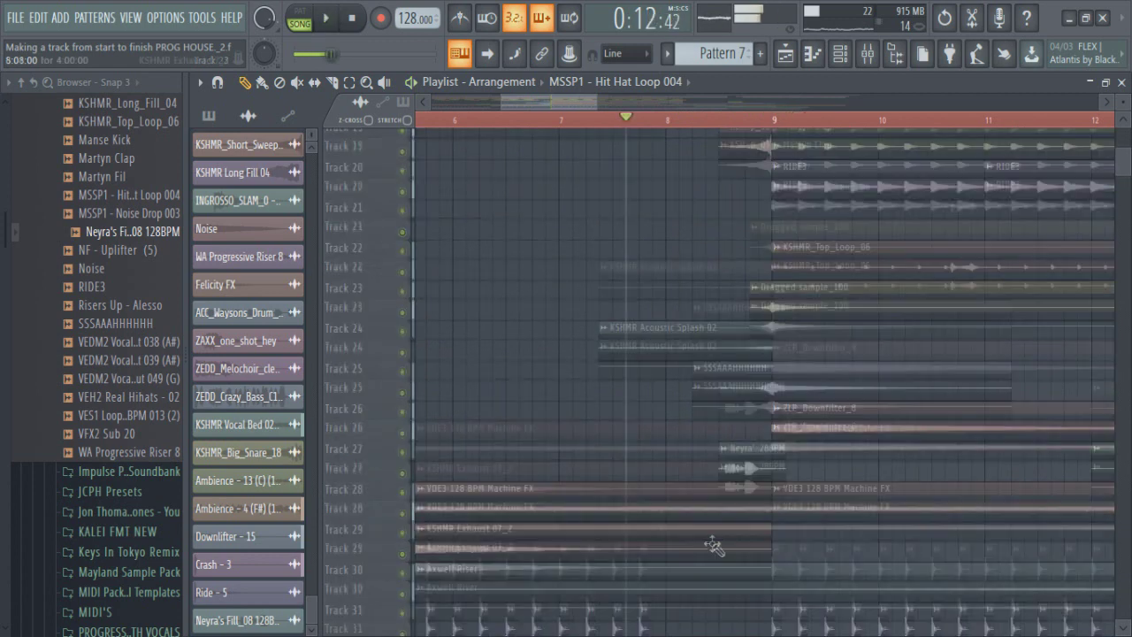
key(space)
scroll(766, 423, up, 2)
click(757, 396)
key(space)
key(space)
drag(766, 401, 770, 402)
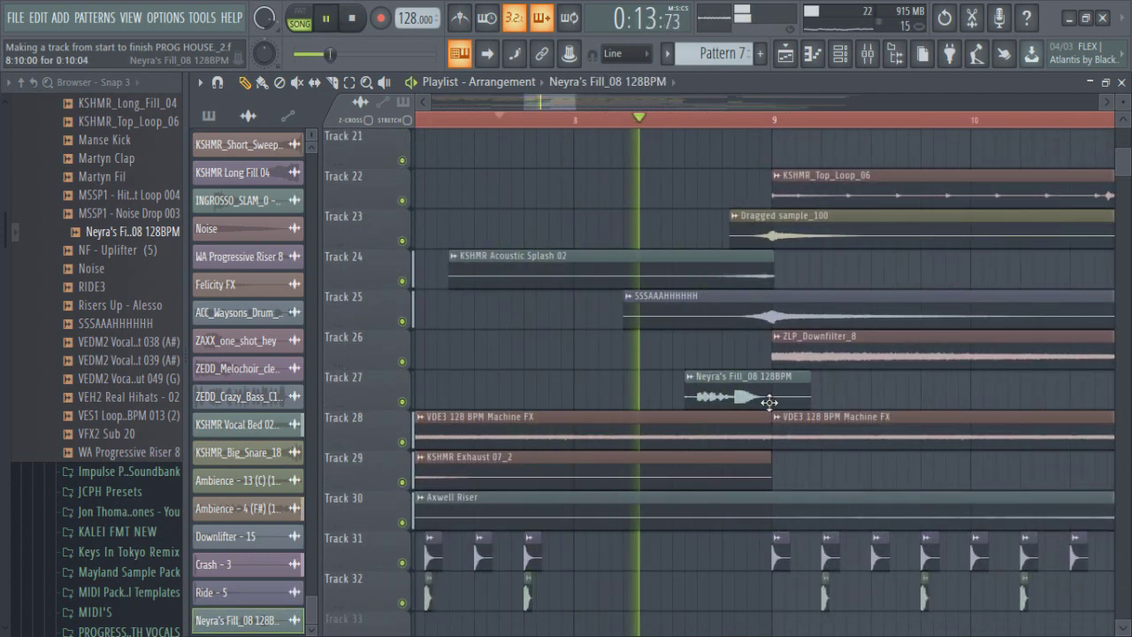
key(space)
key(space)
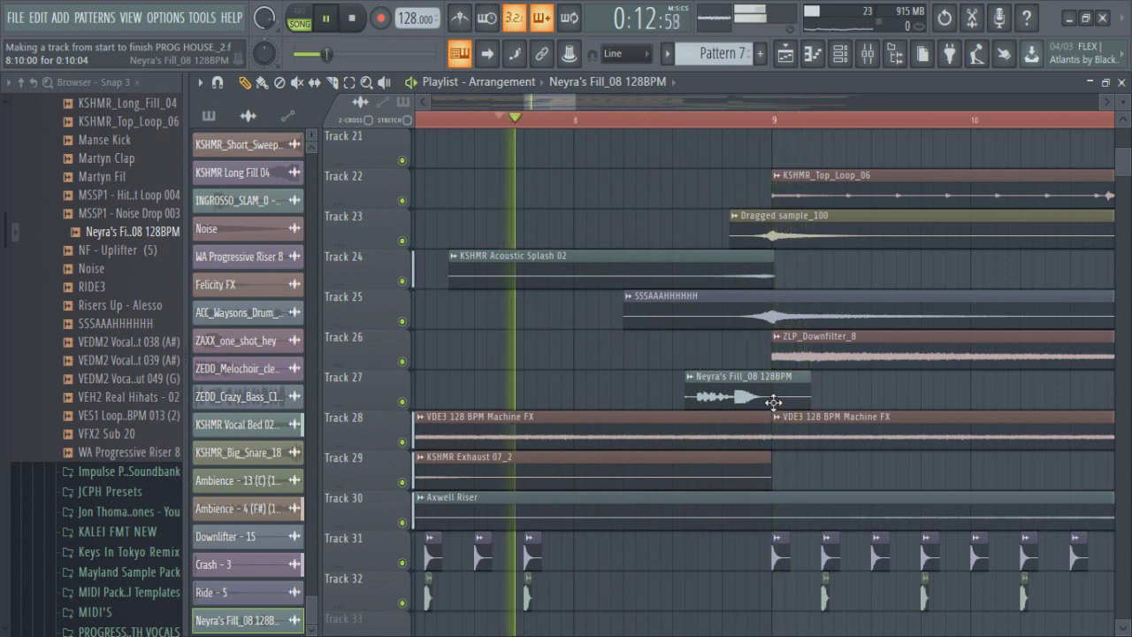
drag(770, 402, 758, 409)
scroll(758, 408, down, 3)
key(space)
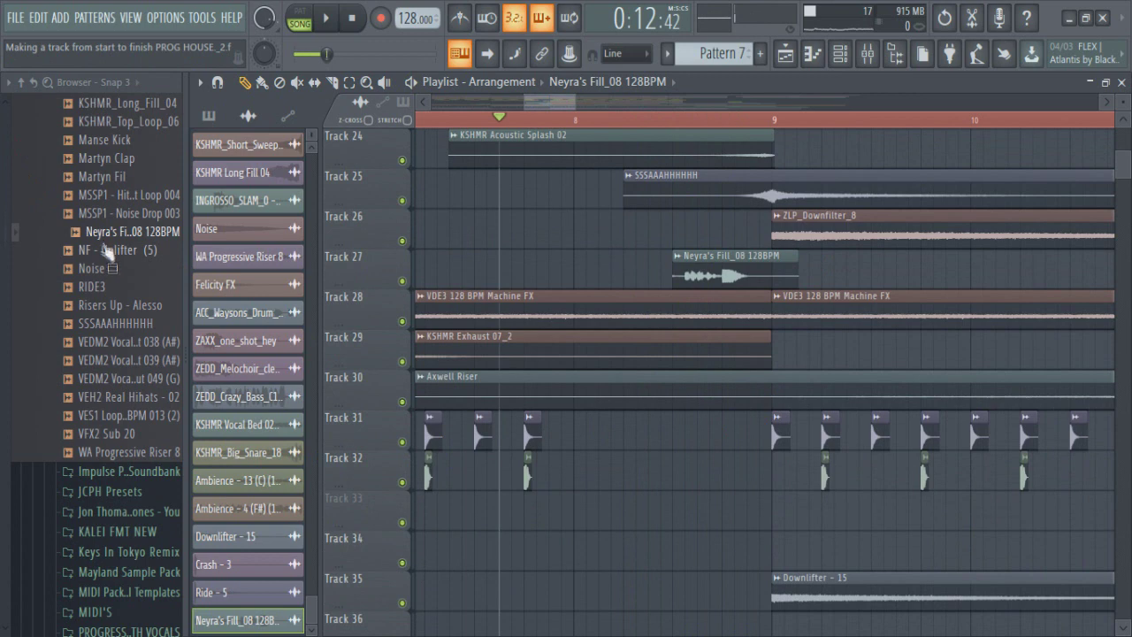
Collapse the Guilty Pleasure Remix folder and browse the other sample pack folders
scroll(104, 250, up, 8)
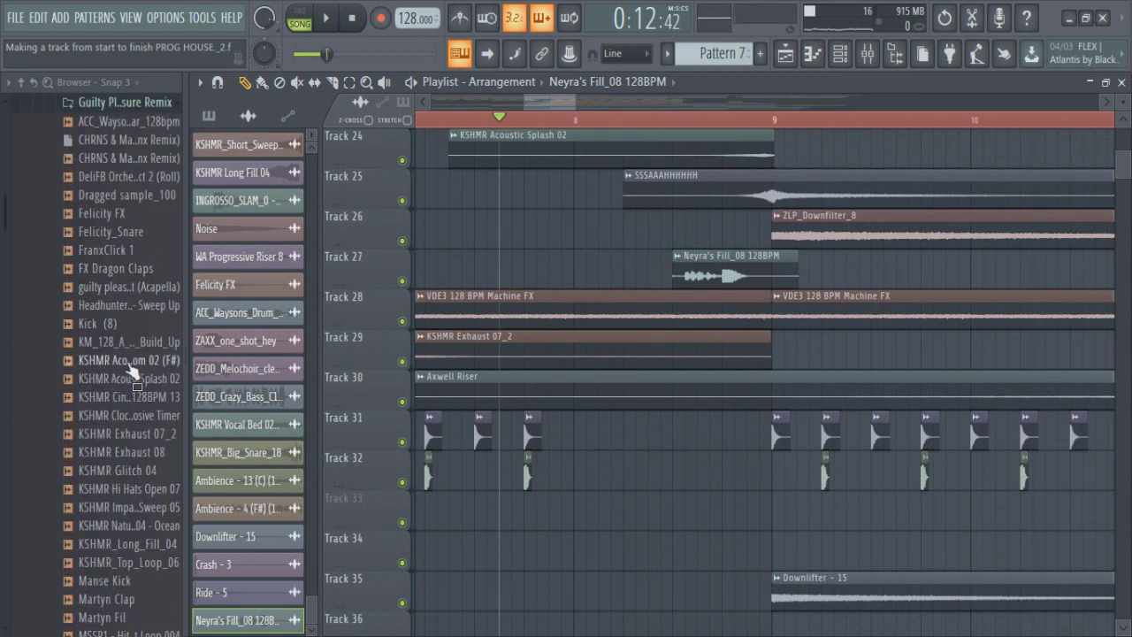
drag(131, 385, 44, 382)
scroll(114, 497, up, 7)
click(106, 542)
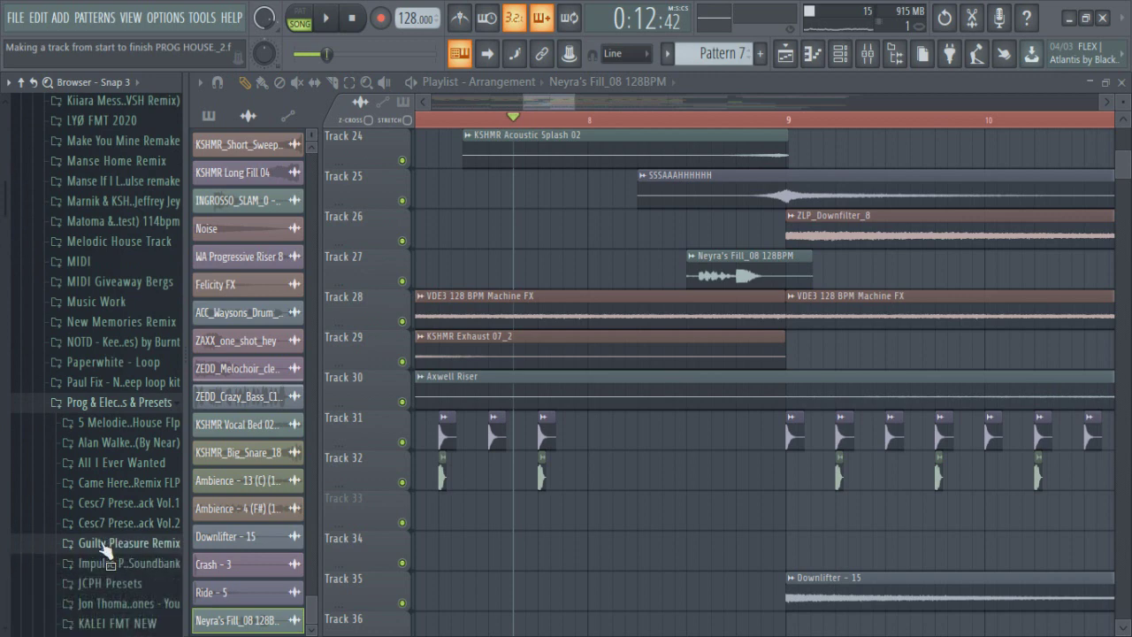
scroll(115, 403, down, 4)
scroll(97, 328, up, 7)
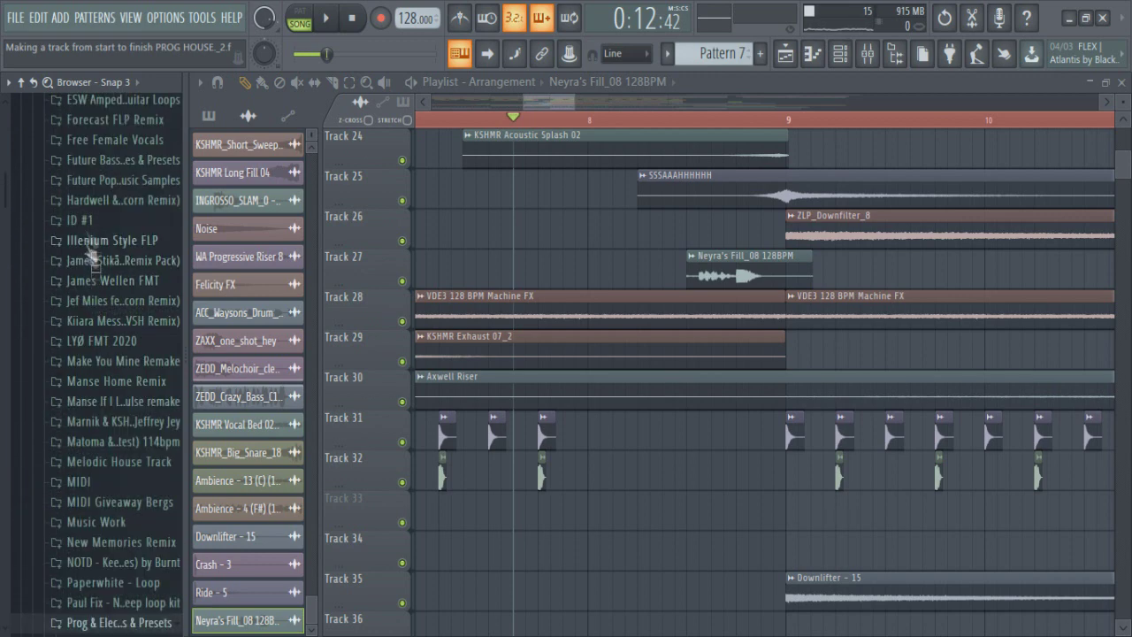
Examine the Crash - 3 clip at bar 9 on Track 37, its channel settings and its sound in the transition
click(279, 559)
scroll(804, 566, down, 2)
click(806, 574)
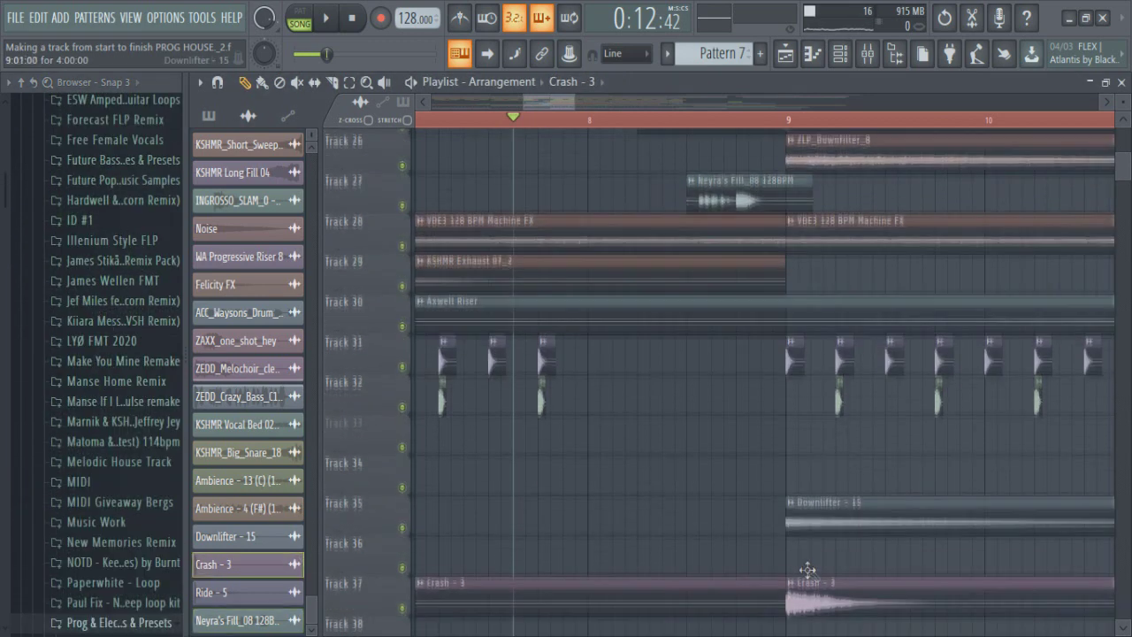
scroll(798, 540, down, 3)
key(space)
scroll(792, 506, down, 1)
scroll(798, 469, down, 2)
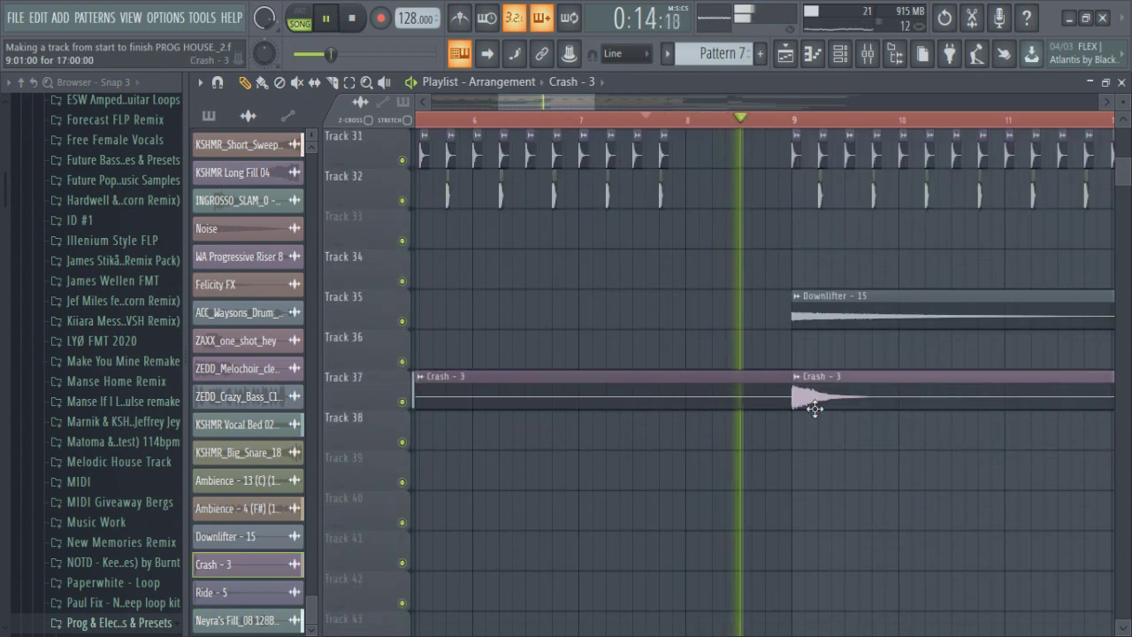
double_click(809, 397)
key(space)
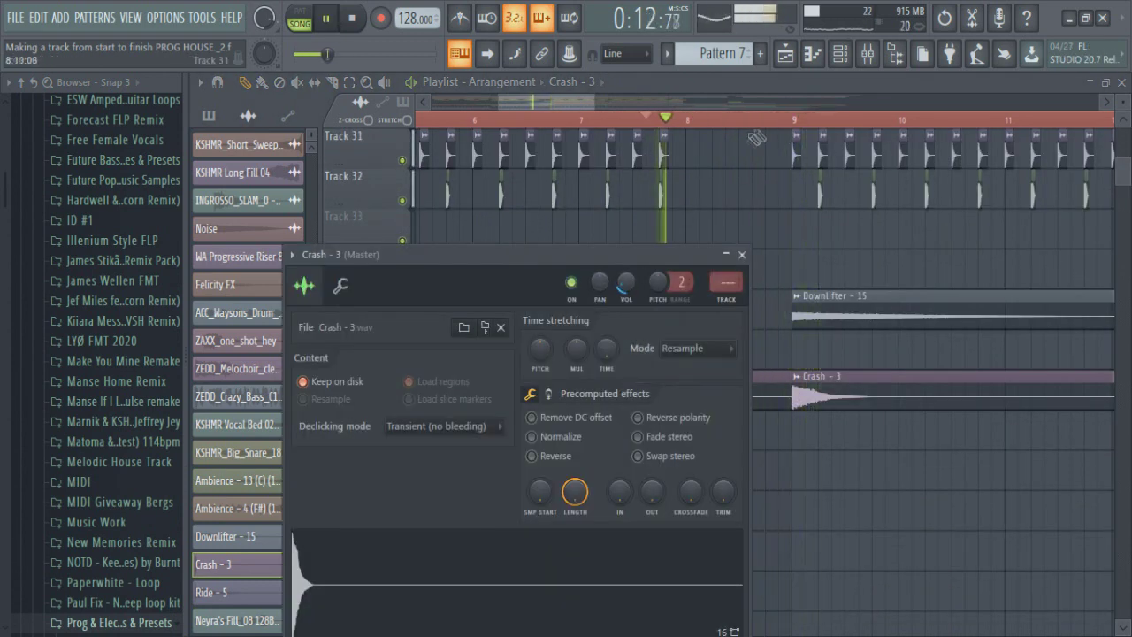
click(766, 120)
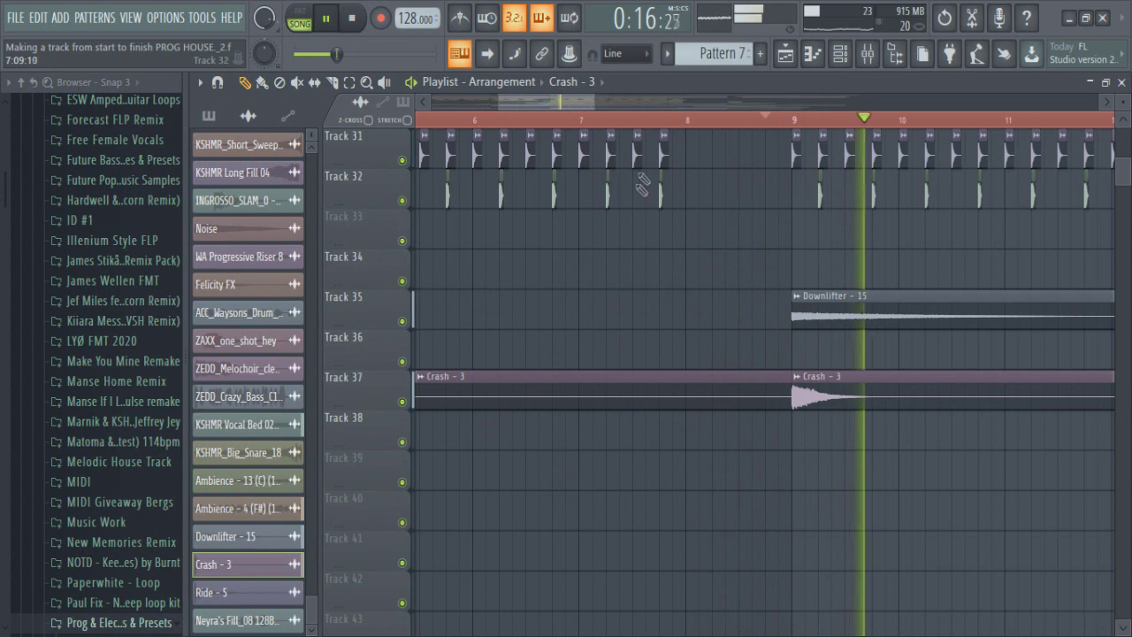
click(651, 121)
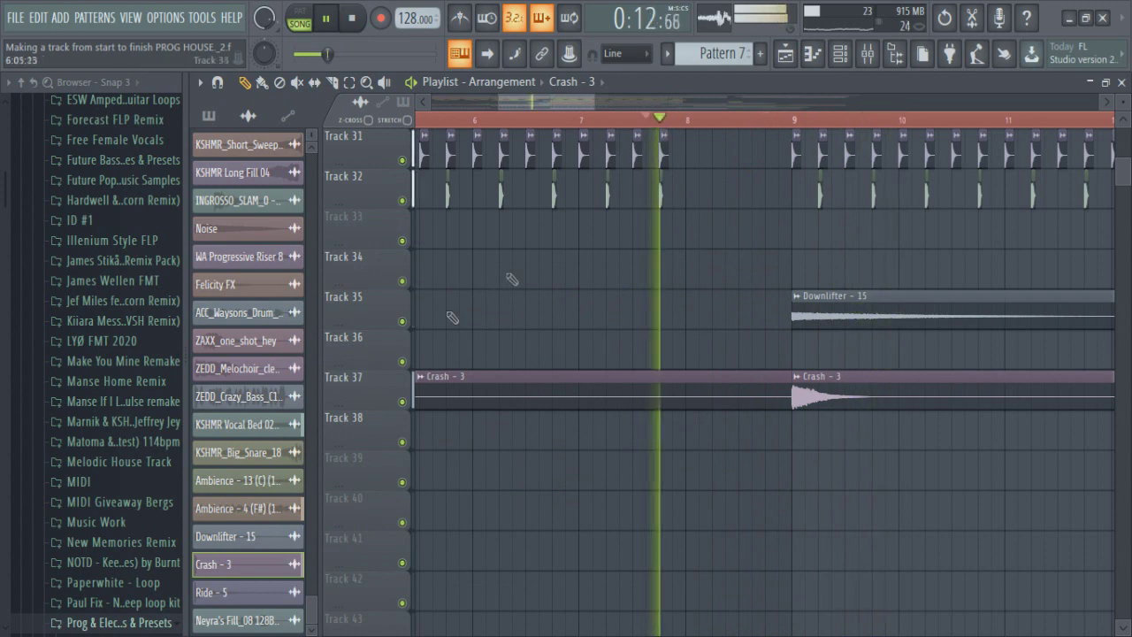
Place ZEDD_Crazy_Bass_C1_Spectrum at bar 8 on Track 34 and trim the clip to end exactly at bar 9
click(231, 397)
click(697, 273)
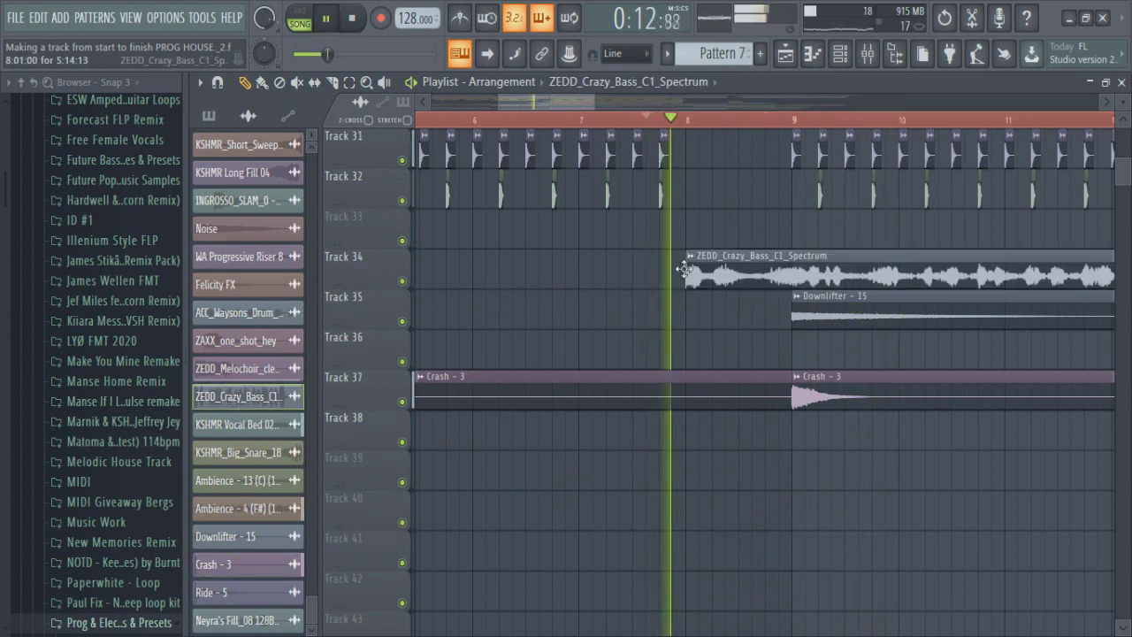
scroll(770, 273, down, 4)
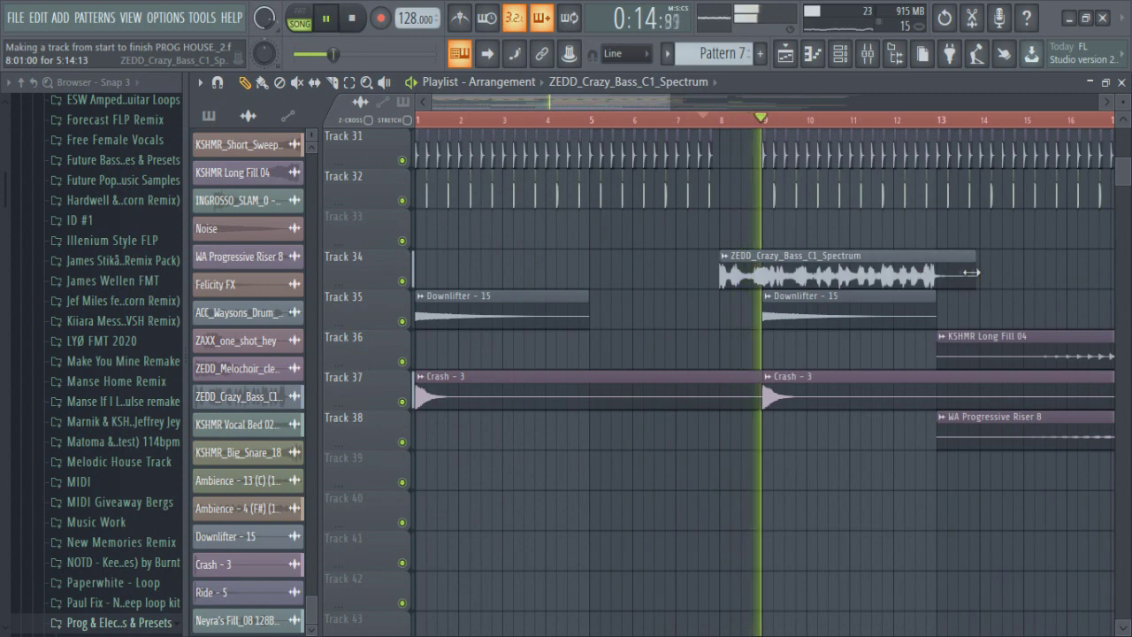
key(space)
drag(977, 274, 757, 282)
scroll(756, 287, up, 5)
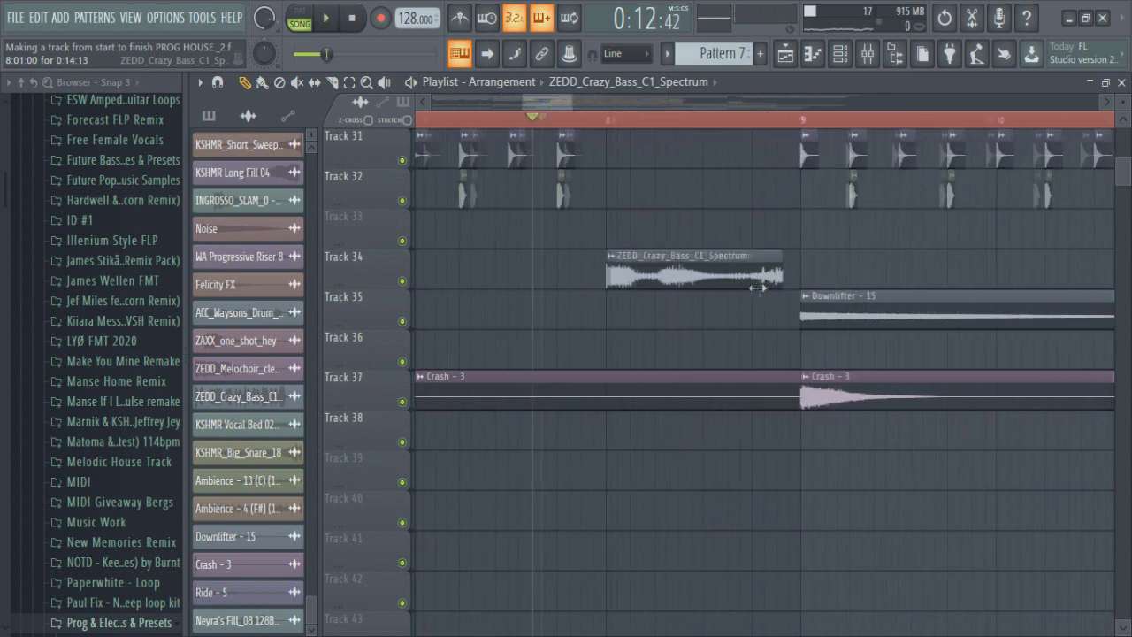
scroll(818, 269, up, 5)
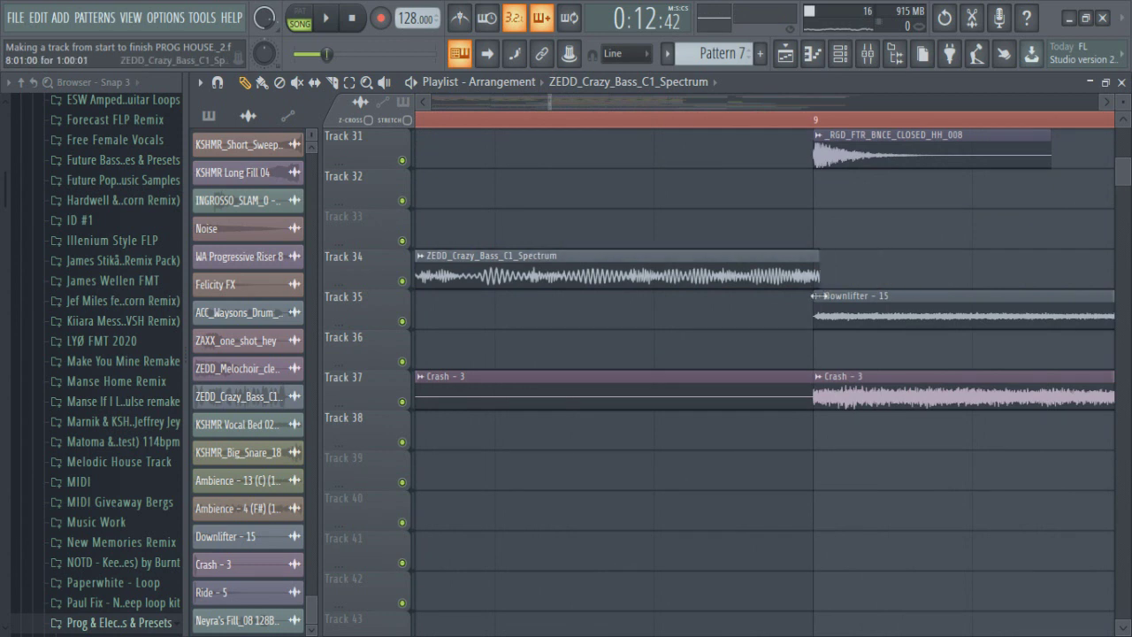
scroll(815, 296, down, 4)
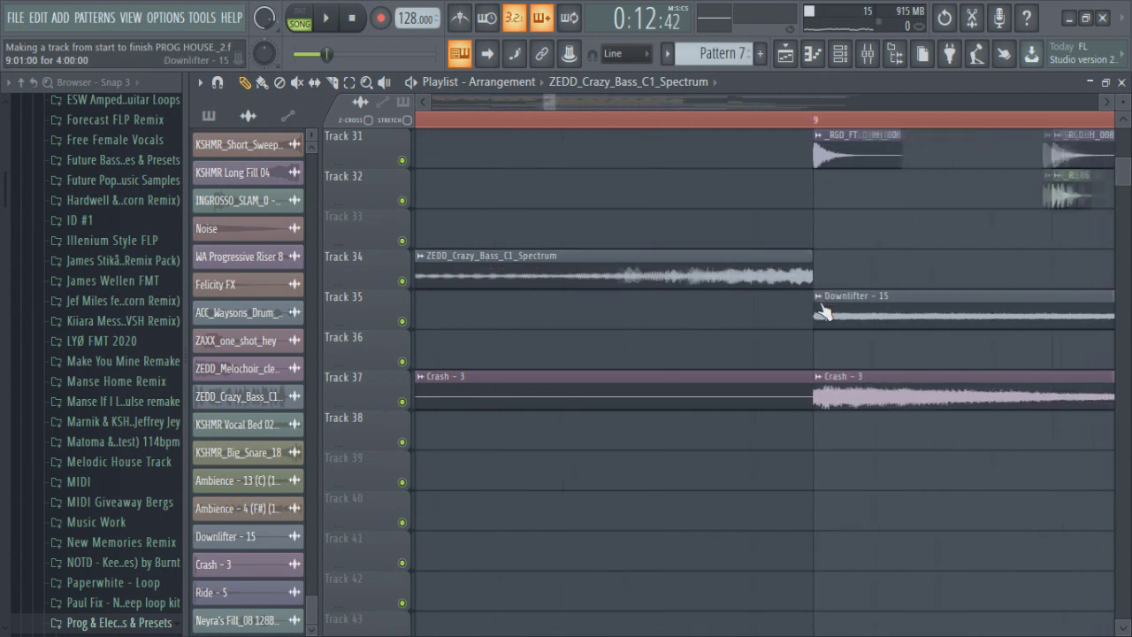
Extend the ZEDD_Crazy_Bass clip on Track 34 to 1:04:00 and set its channel volume to 16%
double_click(757, 273)
key(space)
key(space)
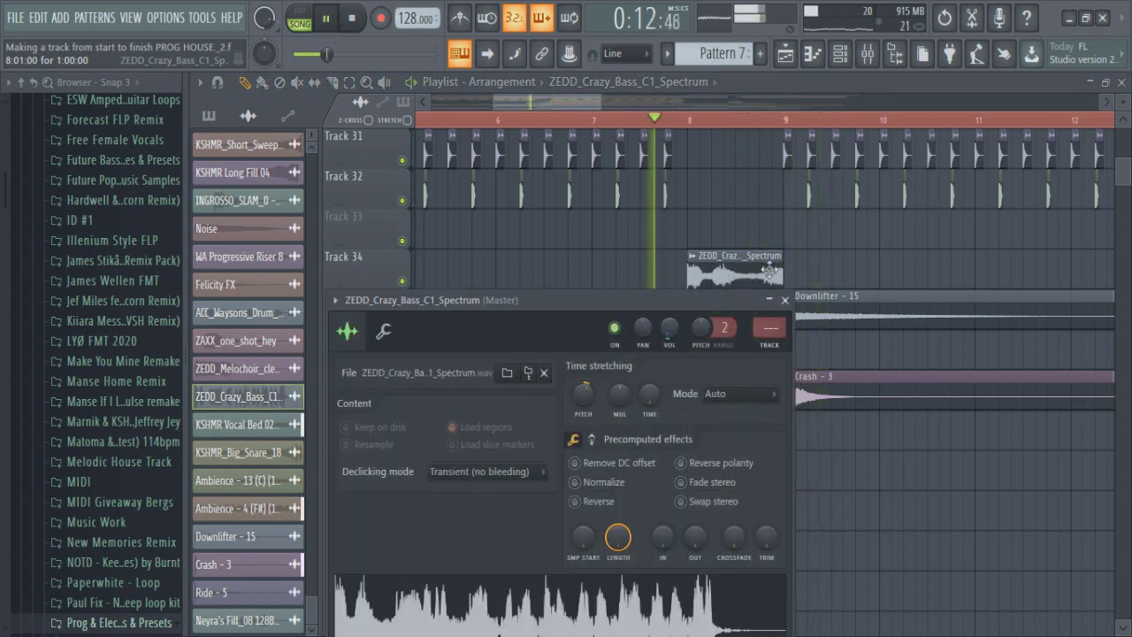
click(781, 298)
mouse_move(800, 277)
mouse_down()
mouse_move(840, 277)
mouse_move(811, 277)
mouse_up()
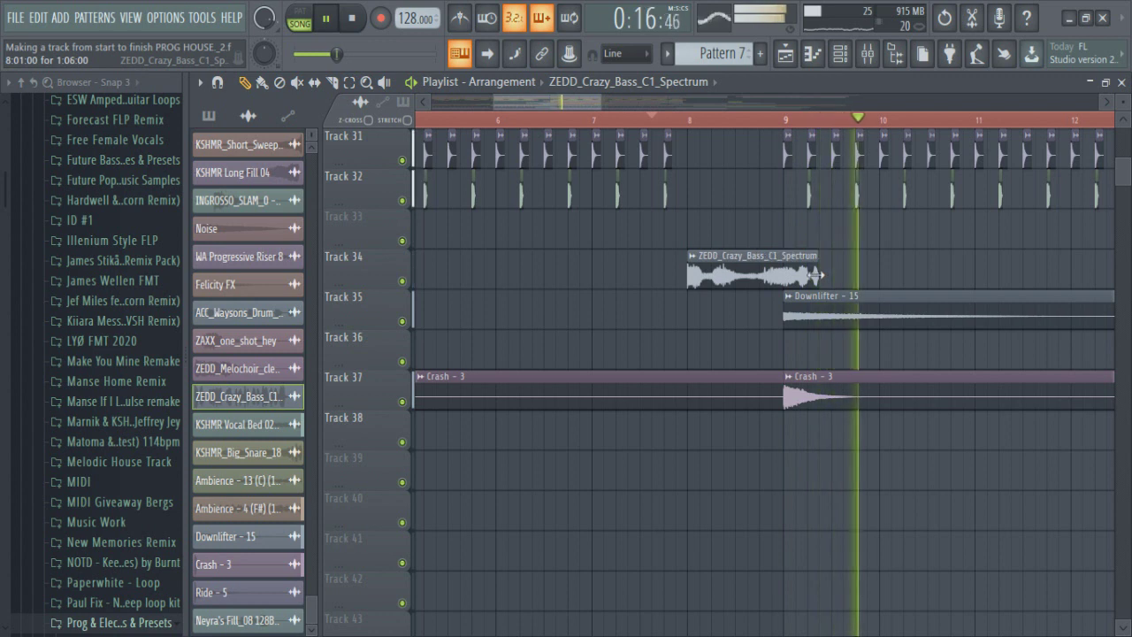
double_click(800, 276)
key(space)
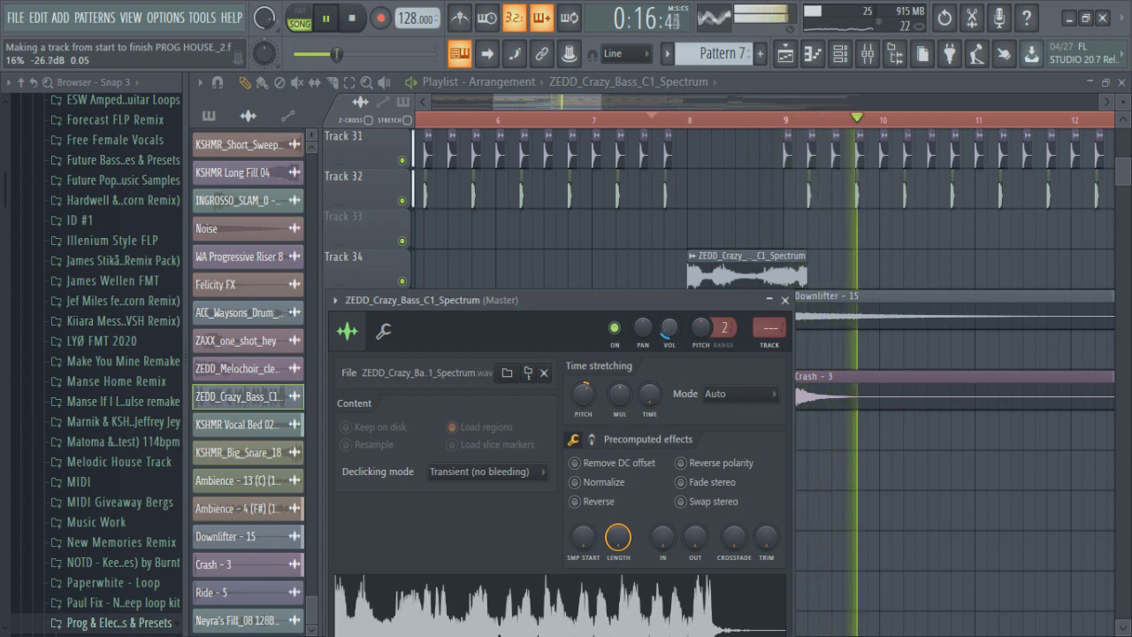
click(785, 300)
Pan the ZEDD_Crazy_Bass_C1_Spectrum channel 8% right while listening to the transition into bar 9
ctrl+scroll(876, 276, down, 6)
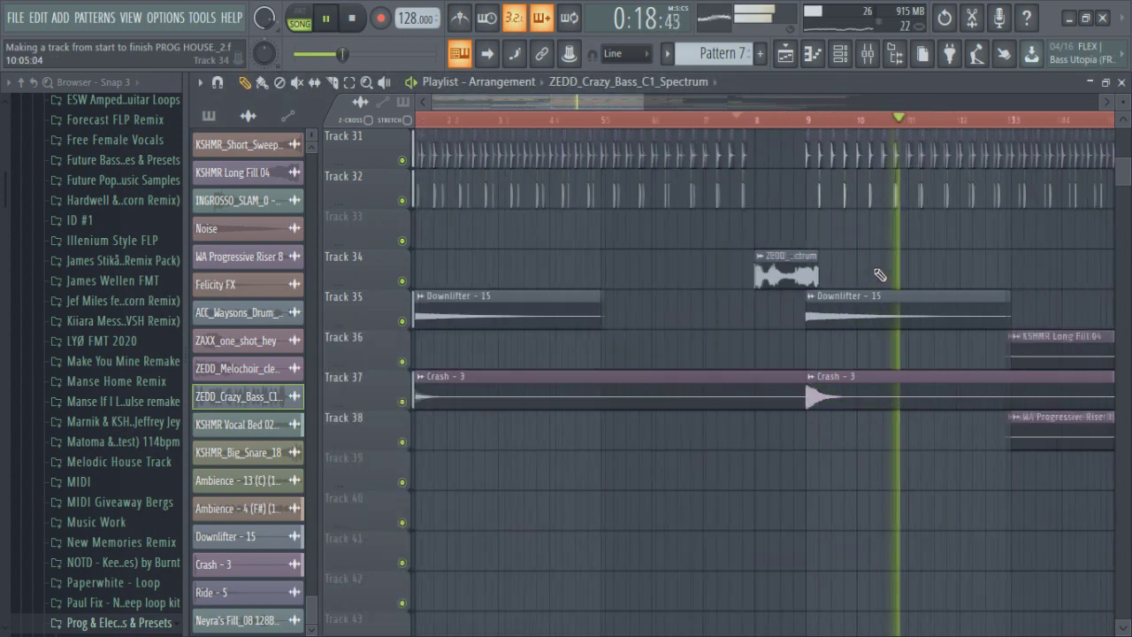
ctrl+scroll(673, 310, up, 3)
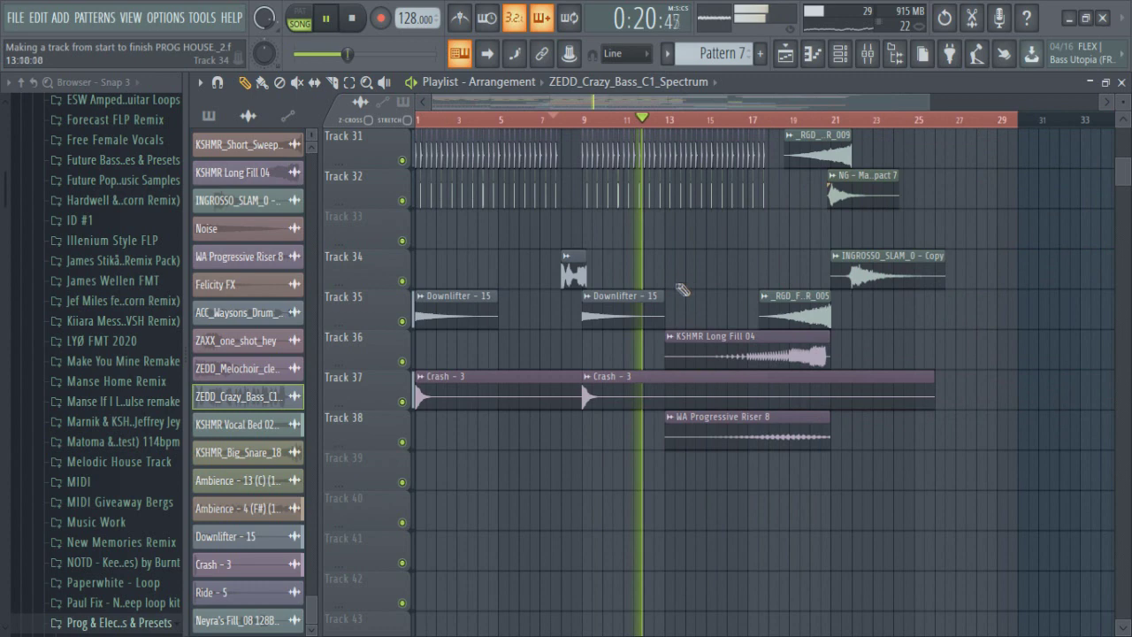
ctrl+scroll(600, 338, up, 2)
key(space)
scroll(637, 362, up, 3)
scroll(667, 386, down, 1)
ctrl+scroll(669, 354, up, 4)
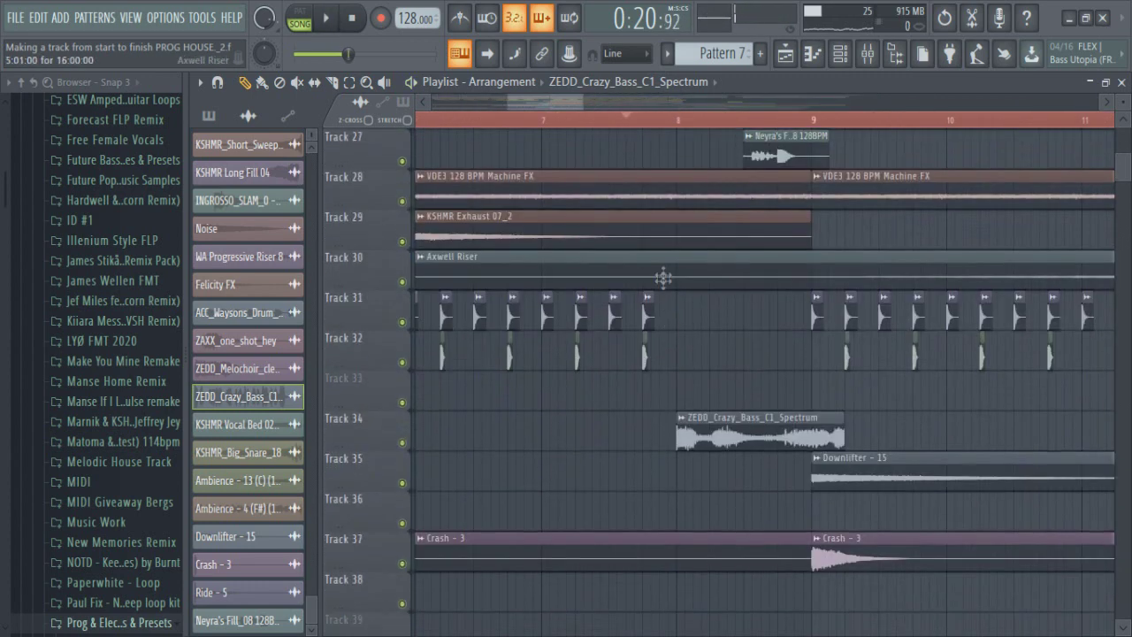
double_click(728, 422)
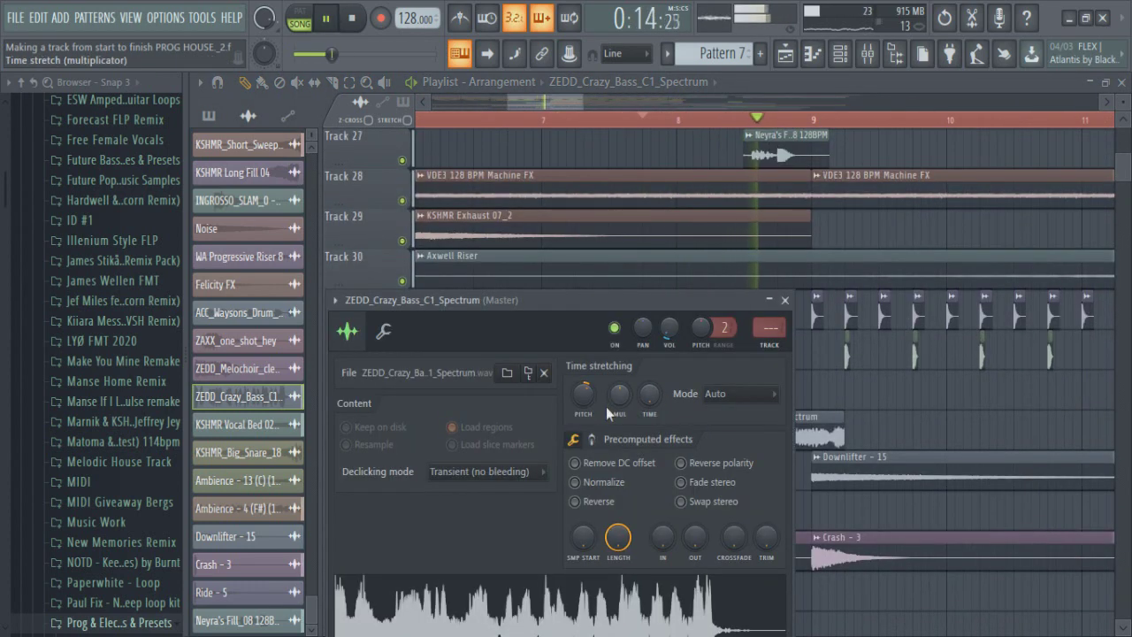
key(space)
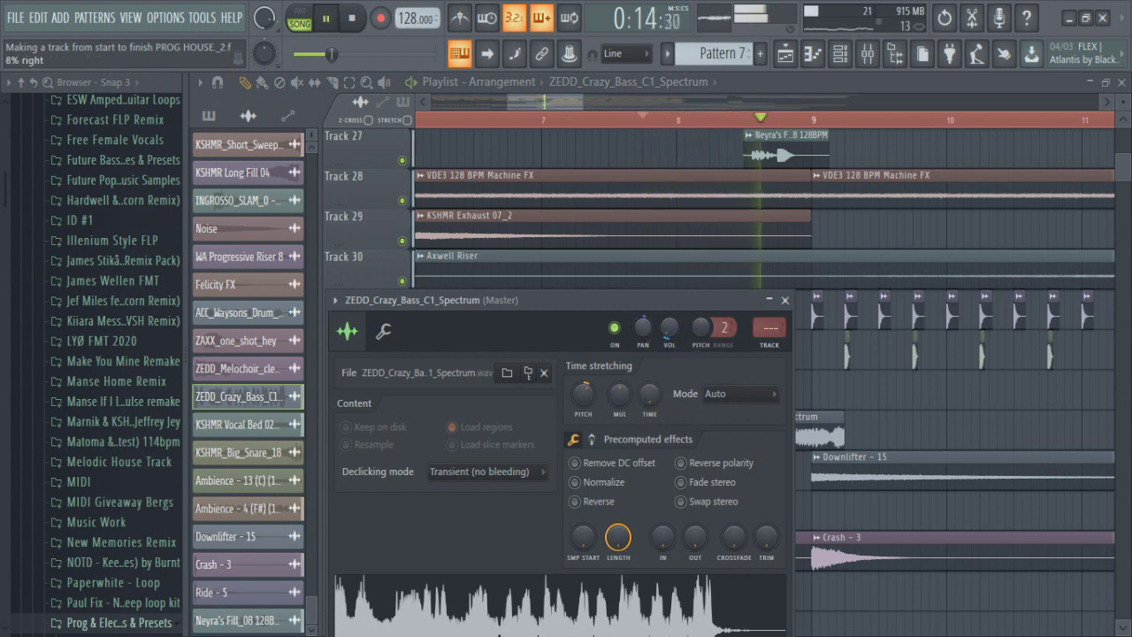
key(space)
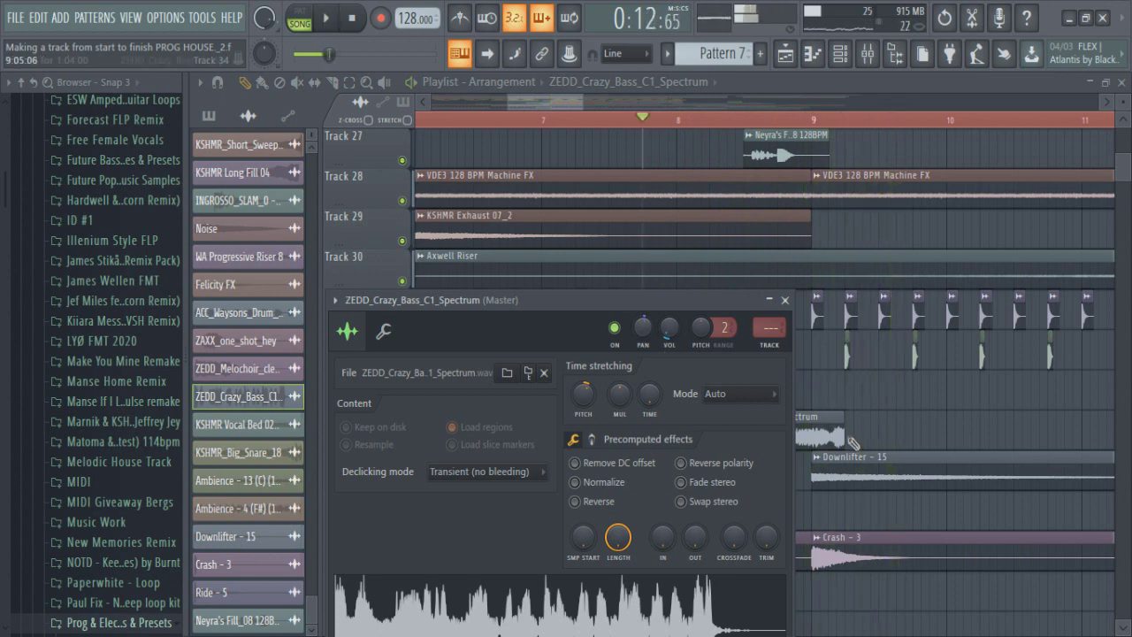
Trim the ZEDD_Crazy_Bass clip on Track 34 to a length of 1:02:00 and play on past bar 9
key(space)
click(849, 440)
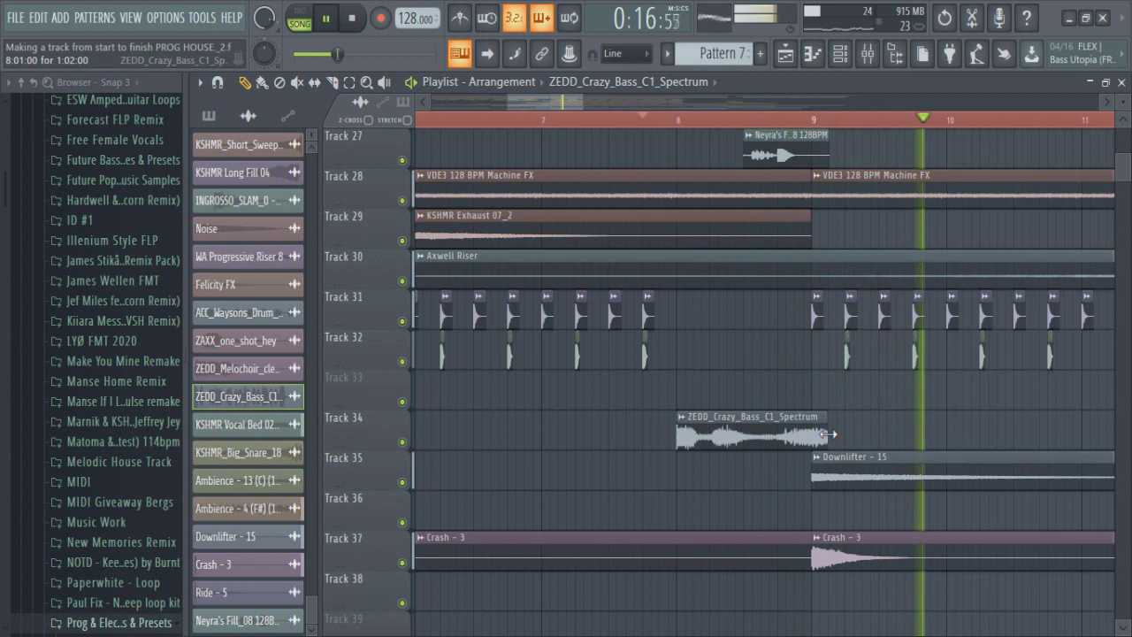
scroll(828, 434, down, 5)
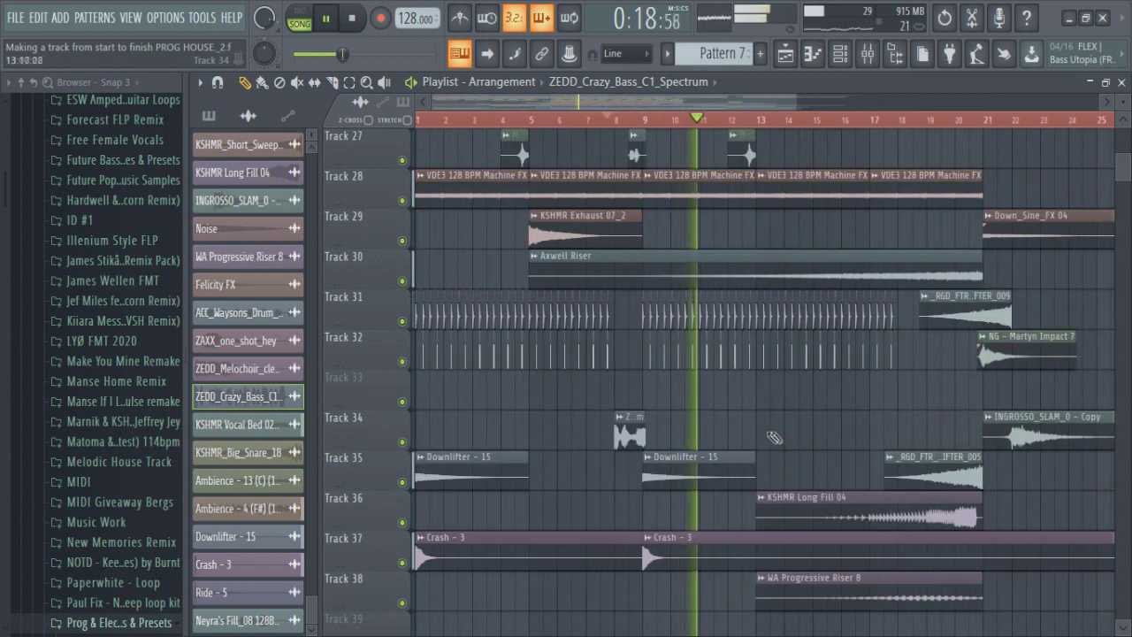
Find and open the Came Here Remix FLP sample folder inside the Prog & Elec presets folder in the browser
scroll(774, 438, up, 5)
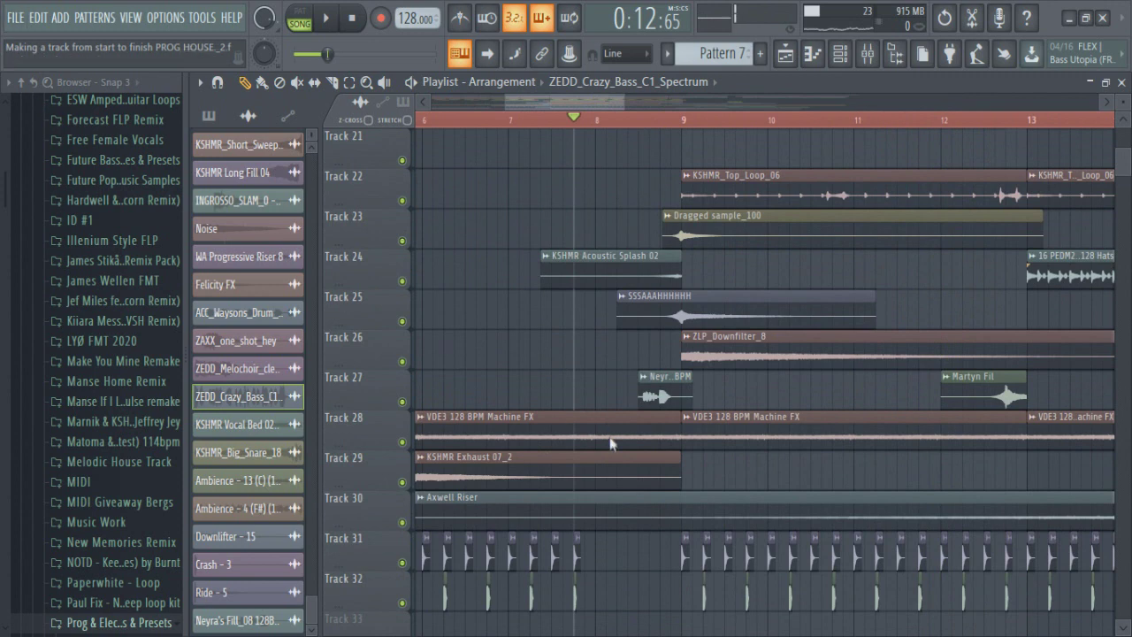
scroll(603, 439, up, 10)
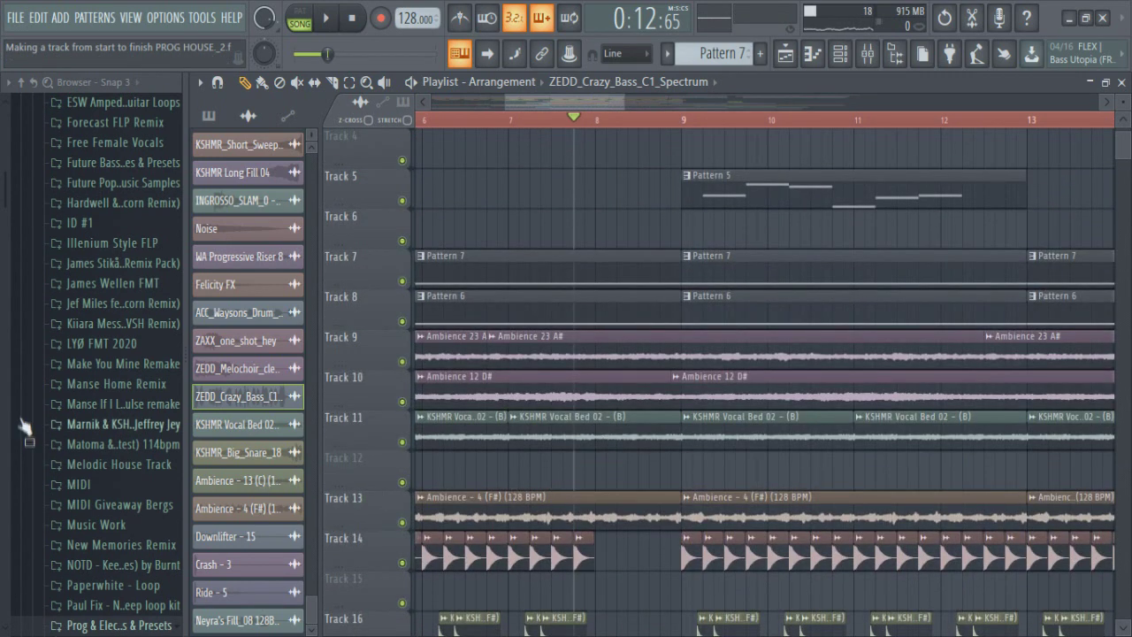
scroll(24, 430, down, 5)
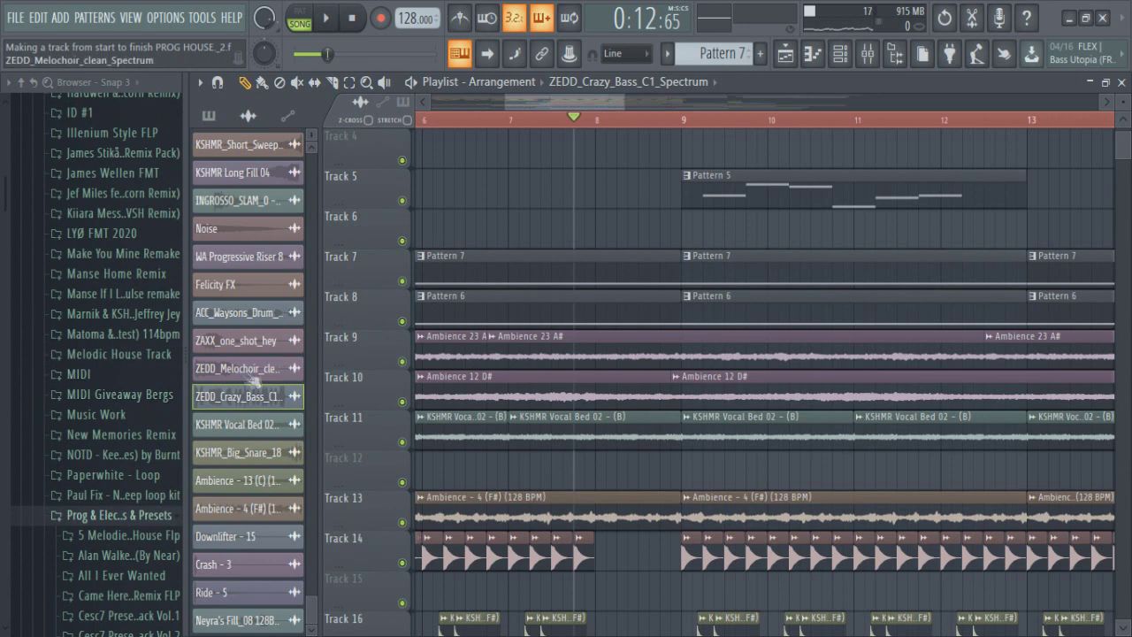
scroll(106, 435, down, 10)
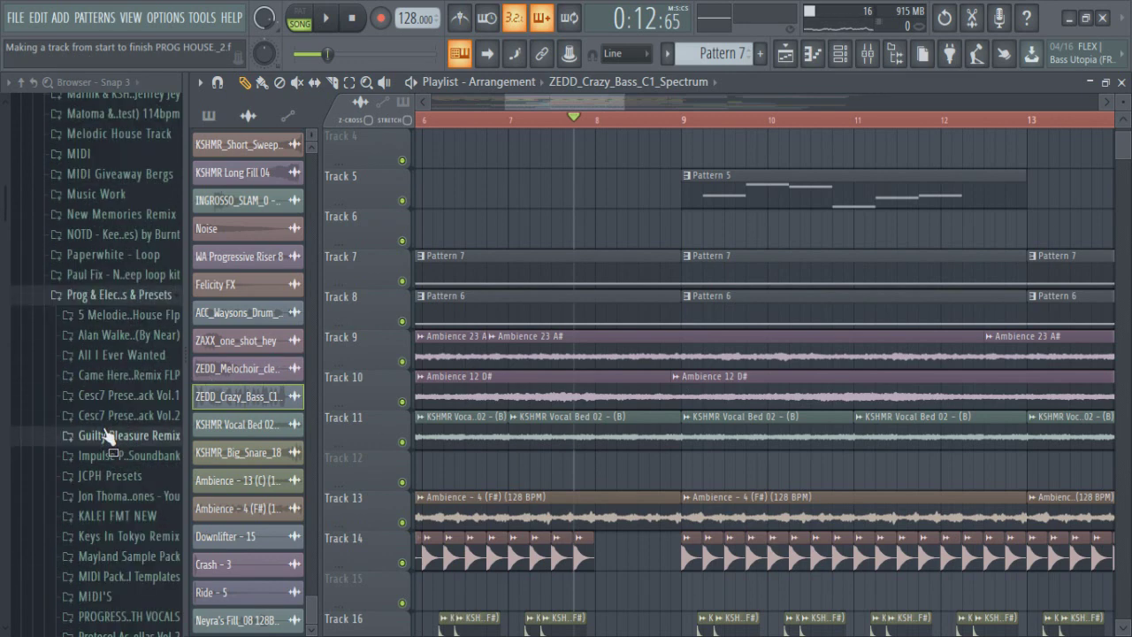
click(104, 383)
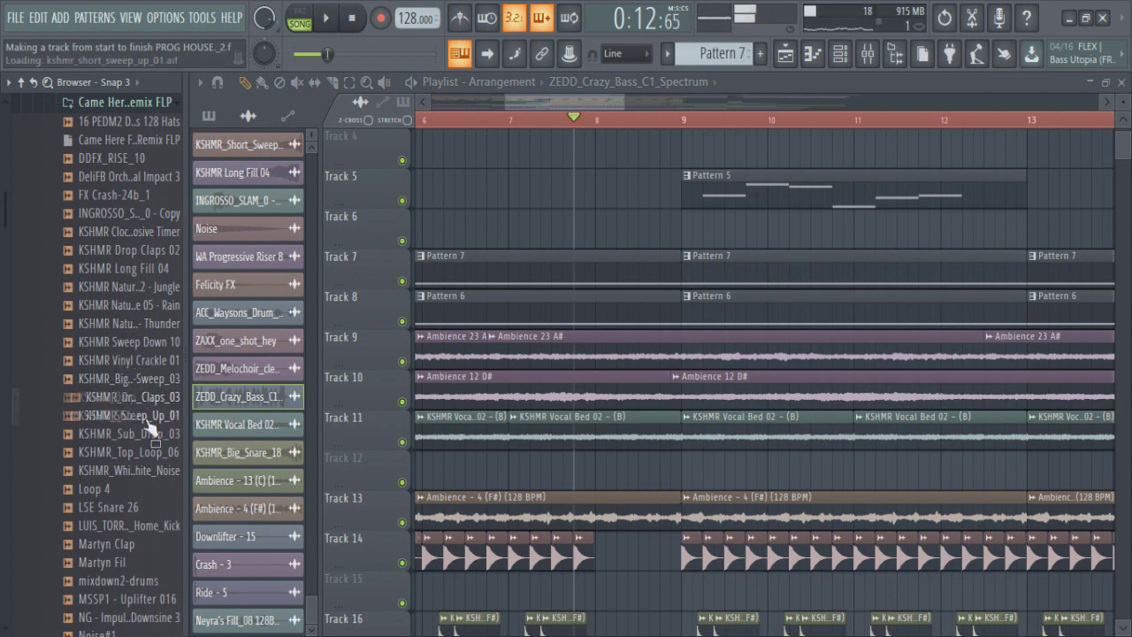
Place KSHMR_Sub_Drop_03 on Track 6 at bar 8 and listen to the transition past bar 9
drag(149, 445, 624, 220)
click(628, 216)
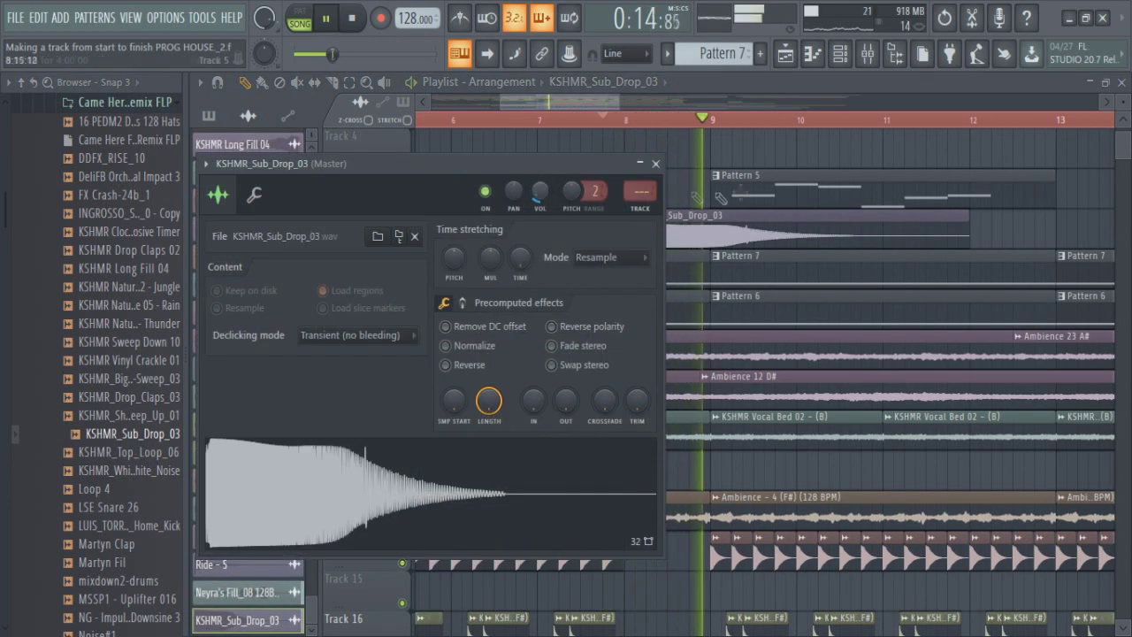
click(966, 234)
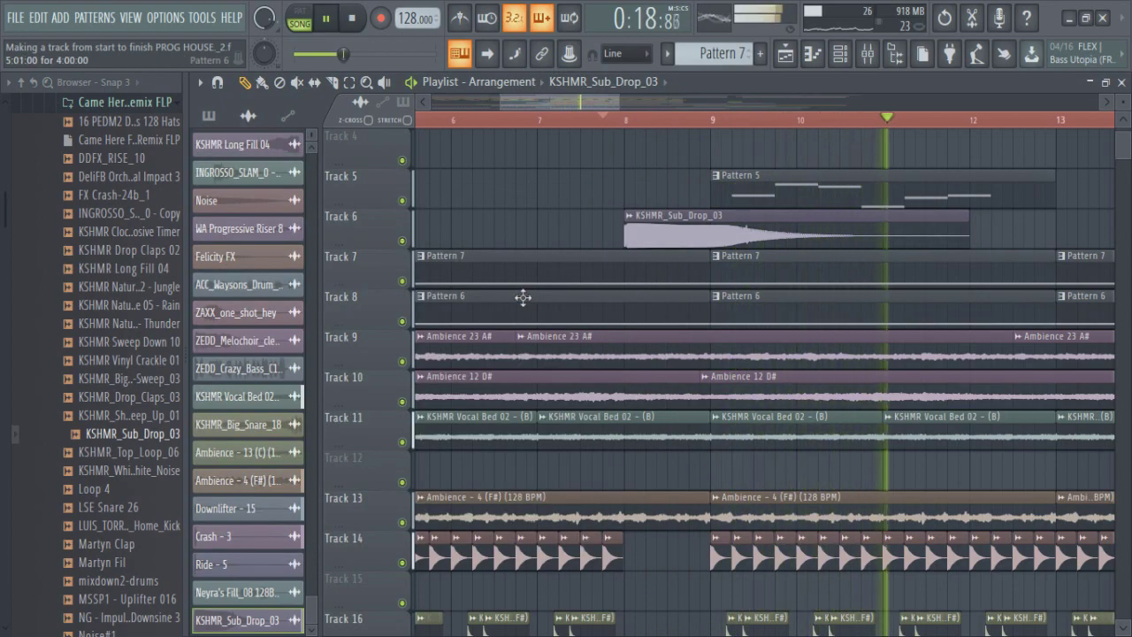
scroll(525, 299, down, 6)
scroll(531, 301, up, 5)
scroll(689, 356, down, 4)
key(space)
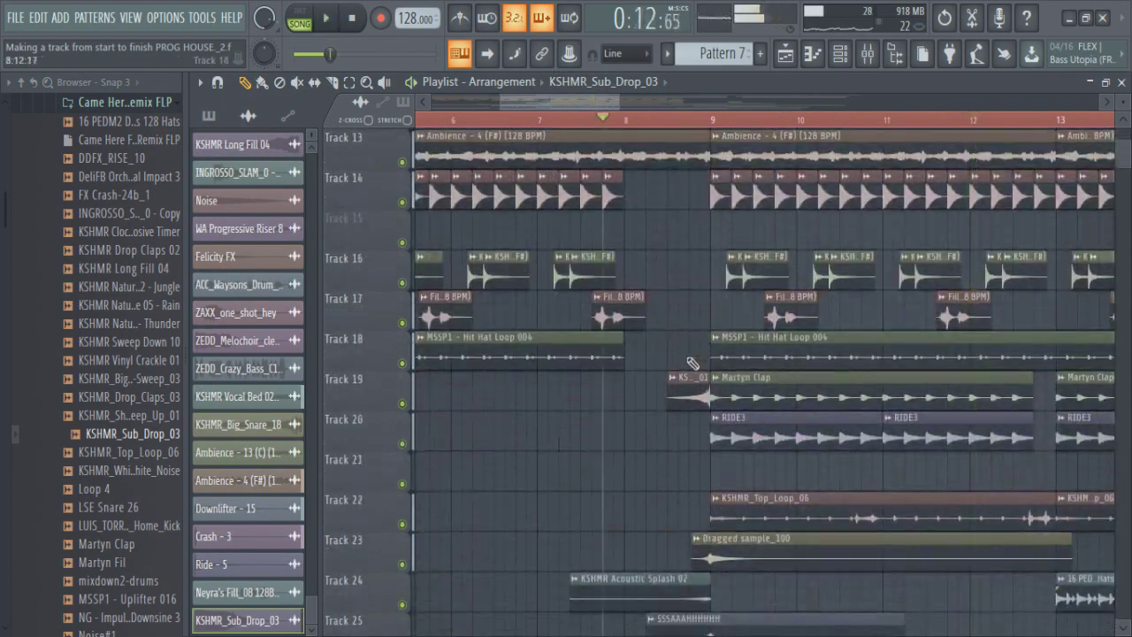
Try the KSHMR_Big_Snare_w_Pre-Sweep_03 sample on Track 21 in the second half of bar 8, leading into bar 9
scroll(501, 435, down, 2)
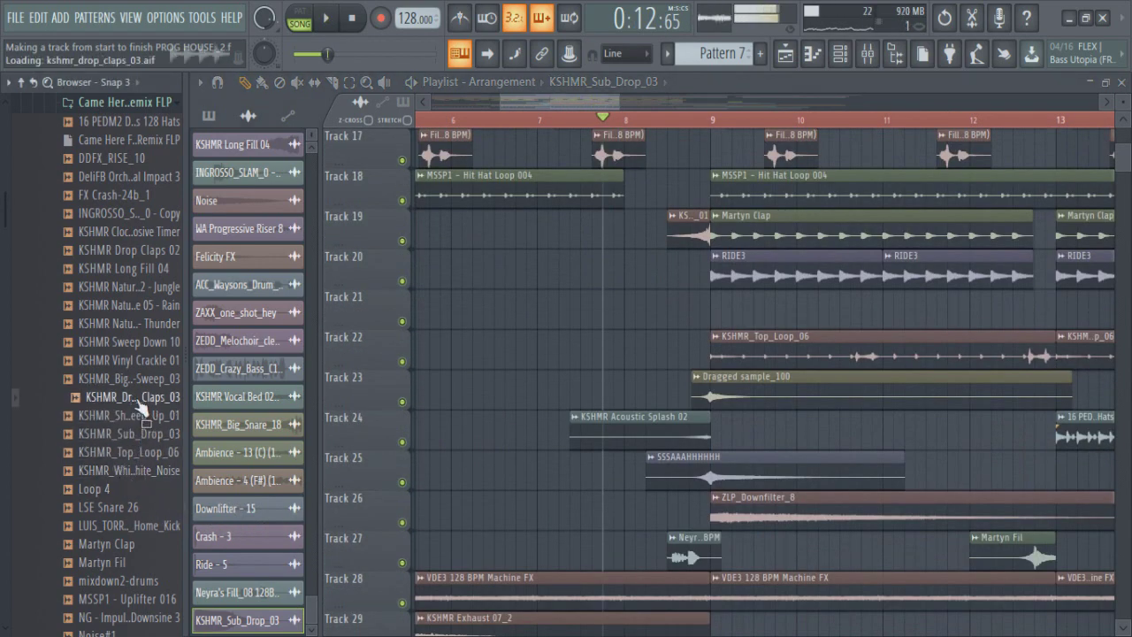
drag(139, 379, 709, 322)
double_click(708, 324)
click(785, 300)
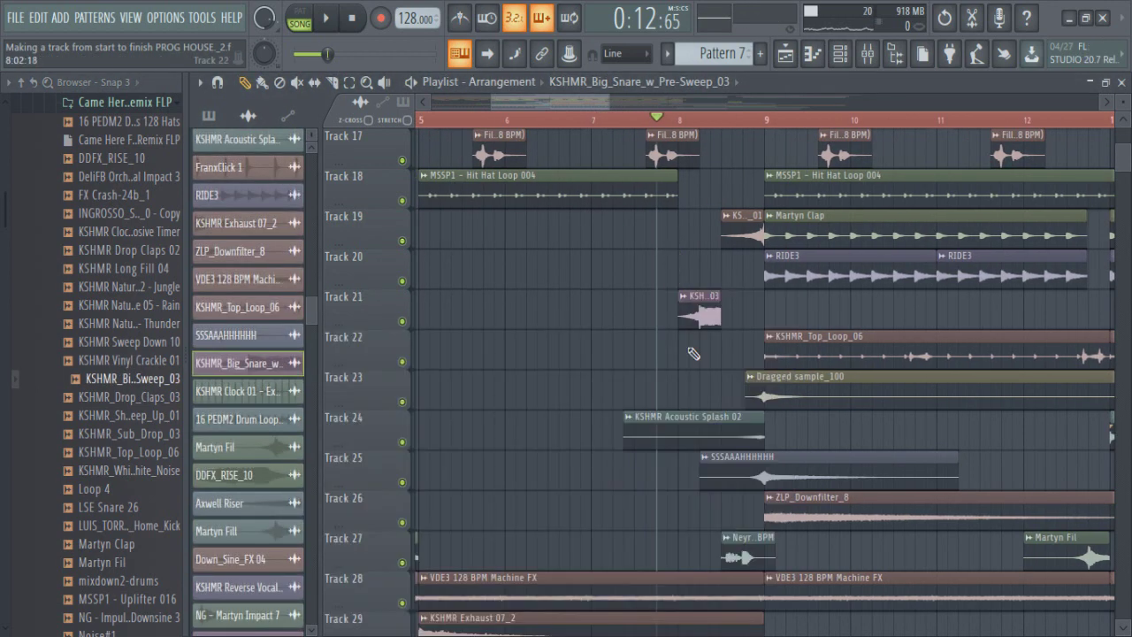
key(space)
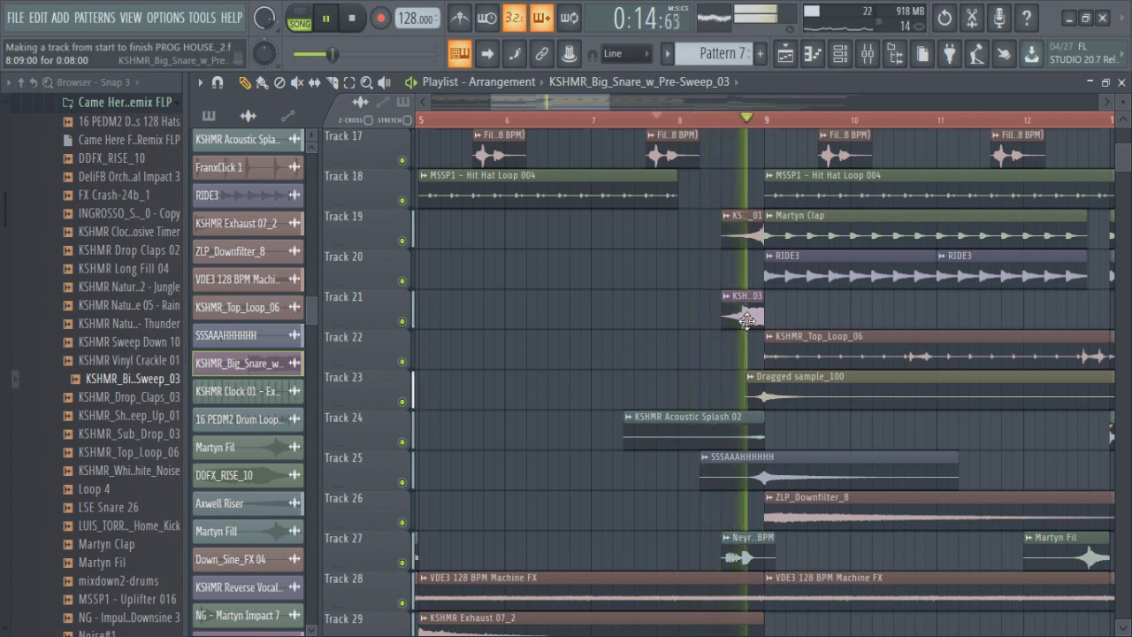
right_click(747, 320)
key(space)
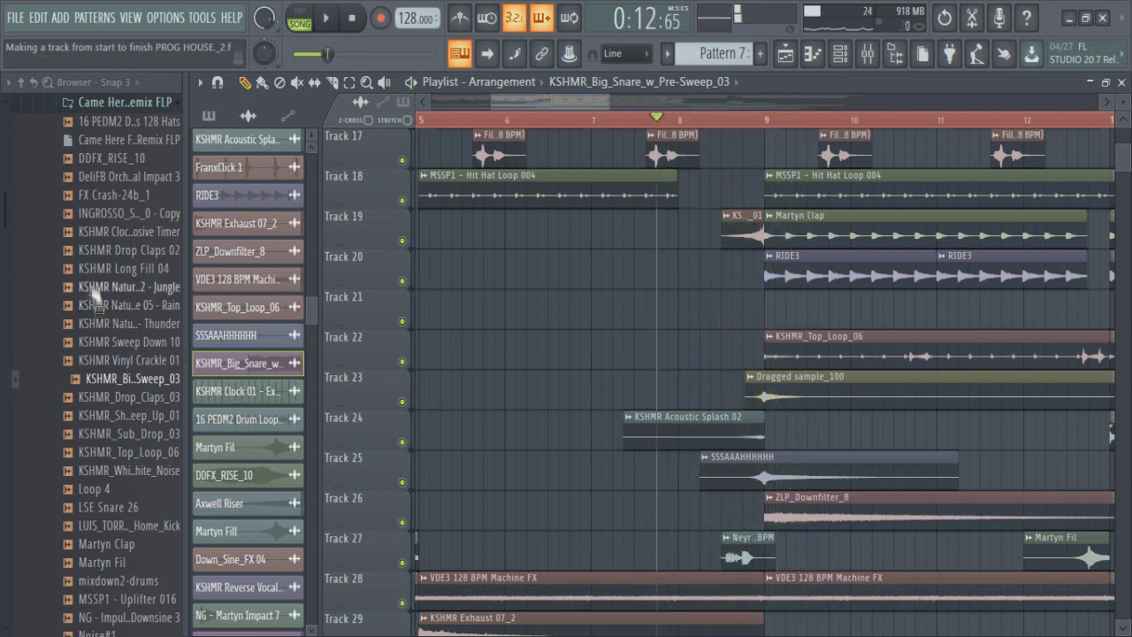
Audition KSHMR Long Fill 04, Martyn Clap and Loop 4 from the sample folder against the bar 8 break
click(115, 268)
key(space)
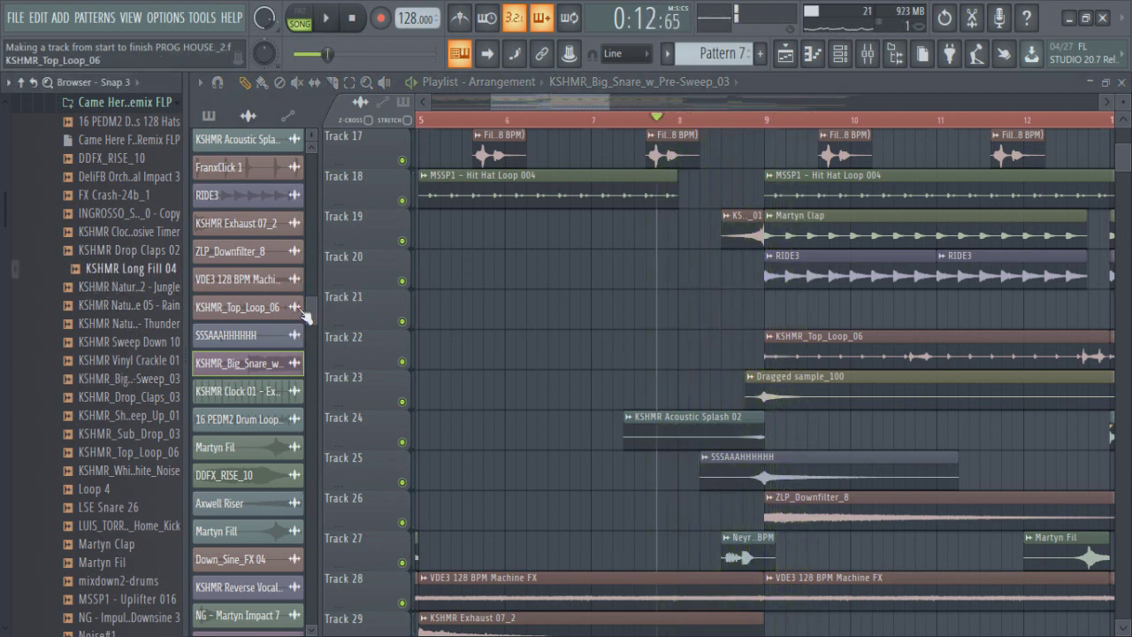
key(space)
key(space)
click(114, 551)
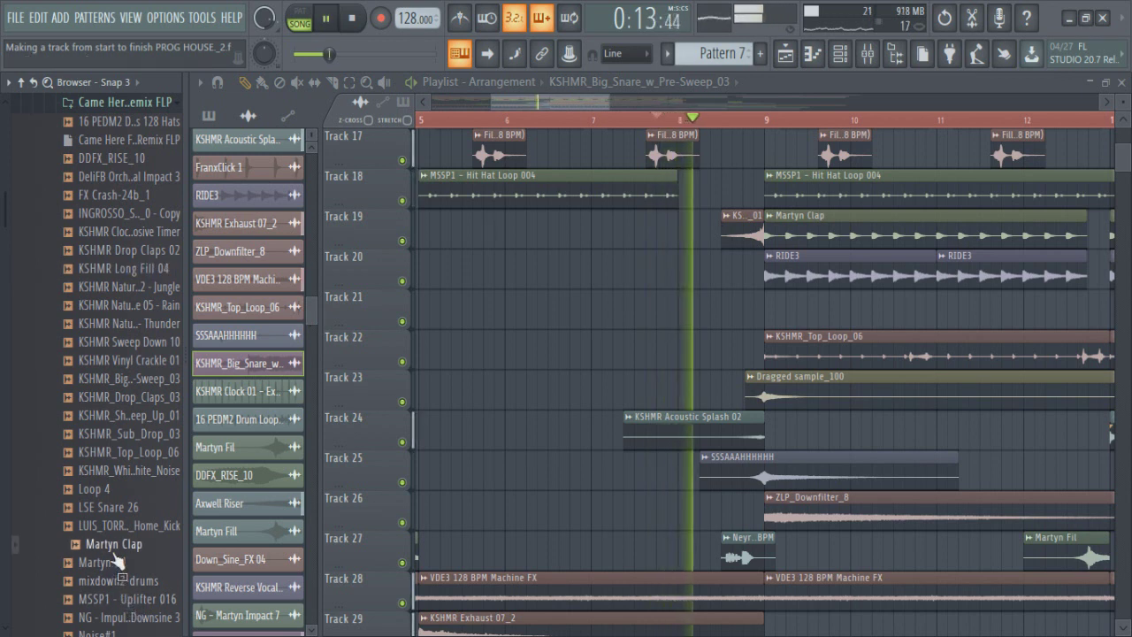
click(99, 490)
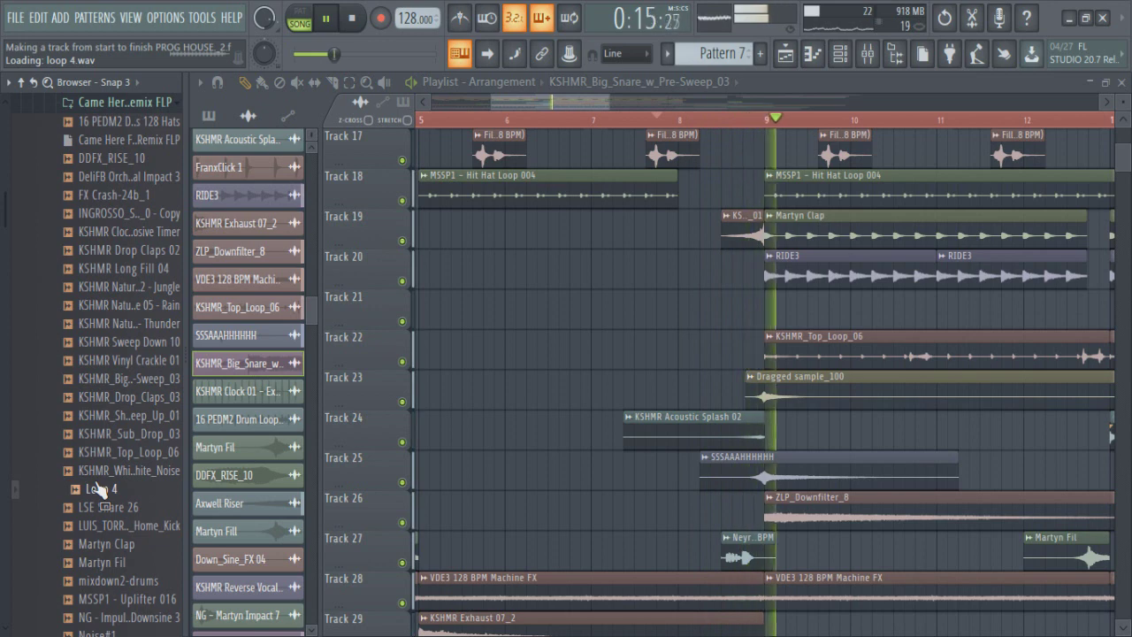
key(space)
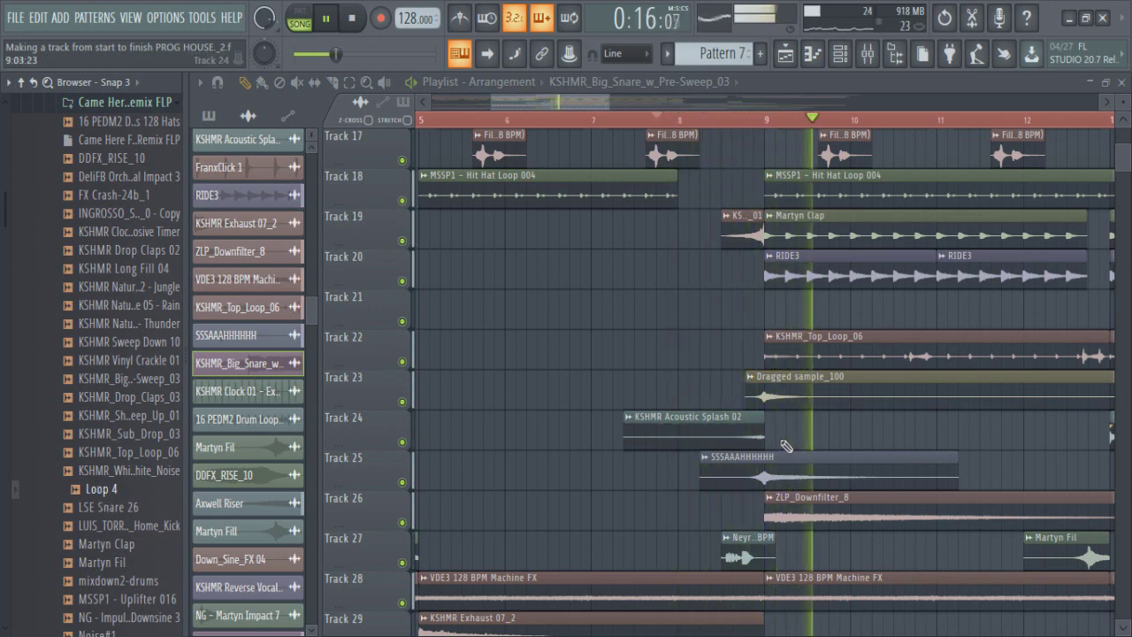
Play on from bar 9 and review the arrangement's layers across all tracks
scroll(786, 445, down, 6)
scroll(786, 445, down, 8)
scroll(785, 445, up, 10)
scroll(617, 438, up, 5)
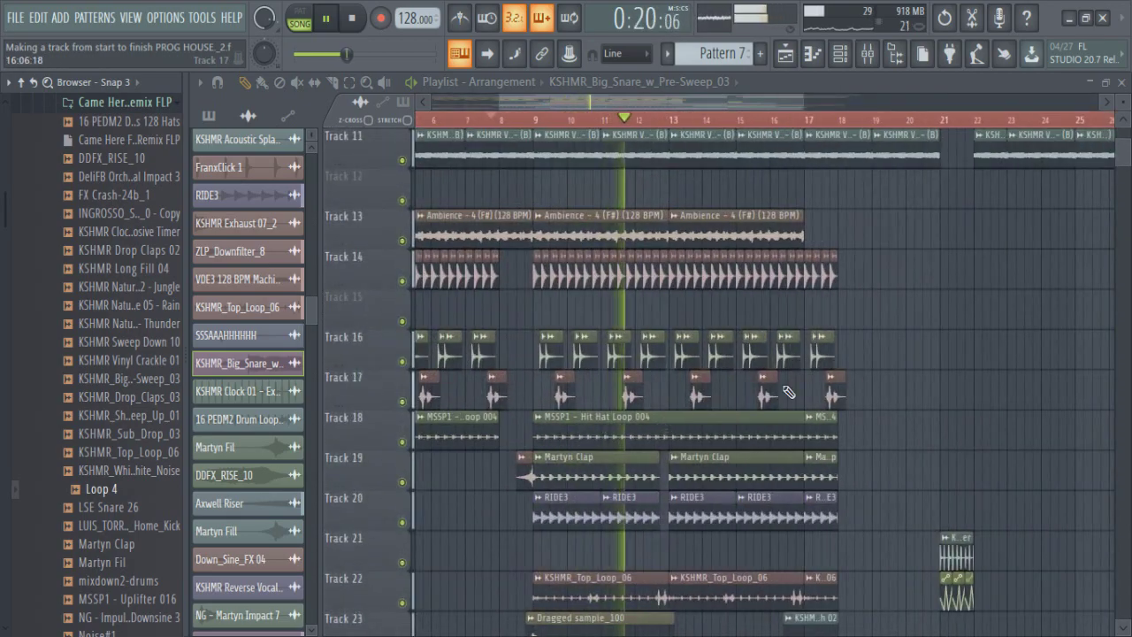
scroll(551, 417, up, 3)
scroll(554, 417, down, 3)
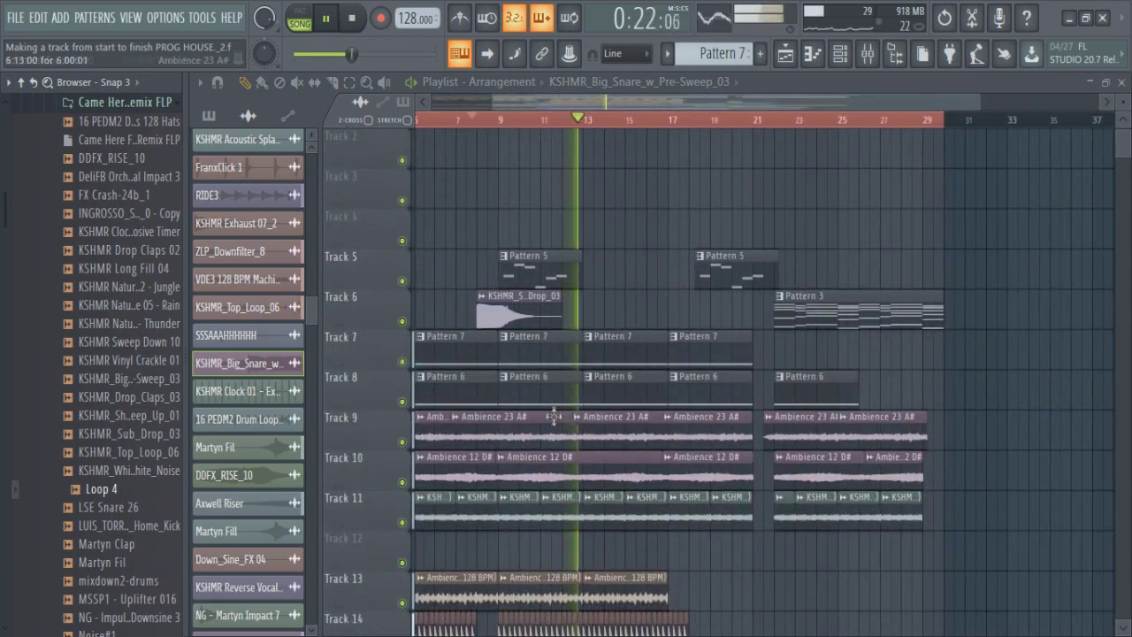
scroll(554, 417, up, 4)
key(space)
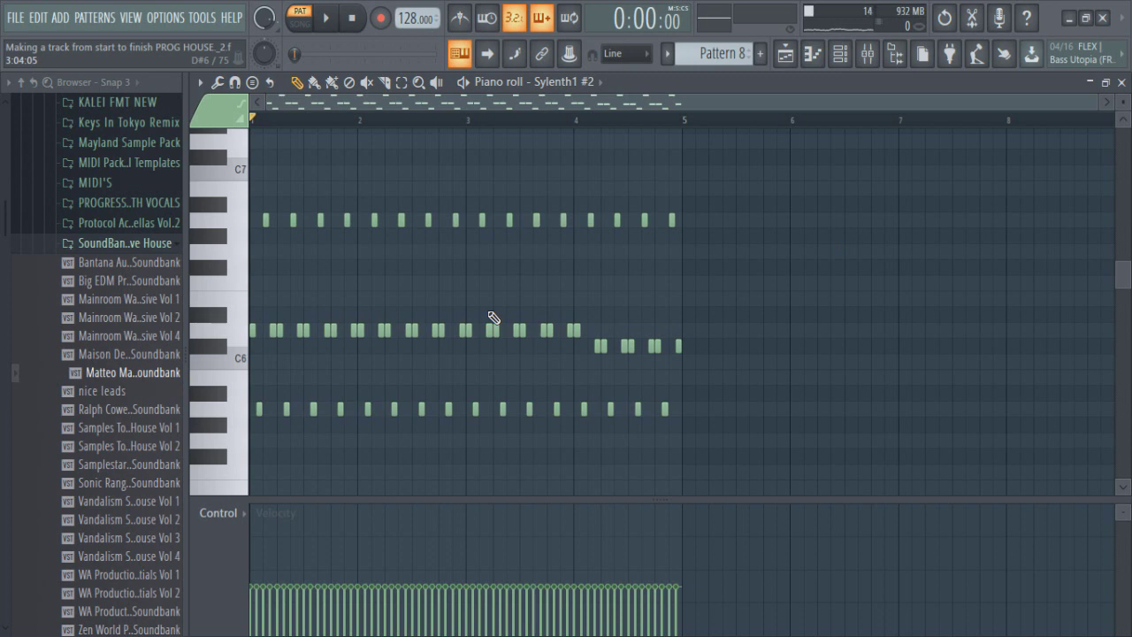
Raise the velocity of all Sylenth1 #2 notes in Pattern 8 while the pattern plays
key(space)
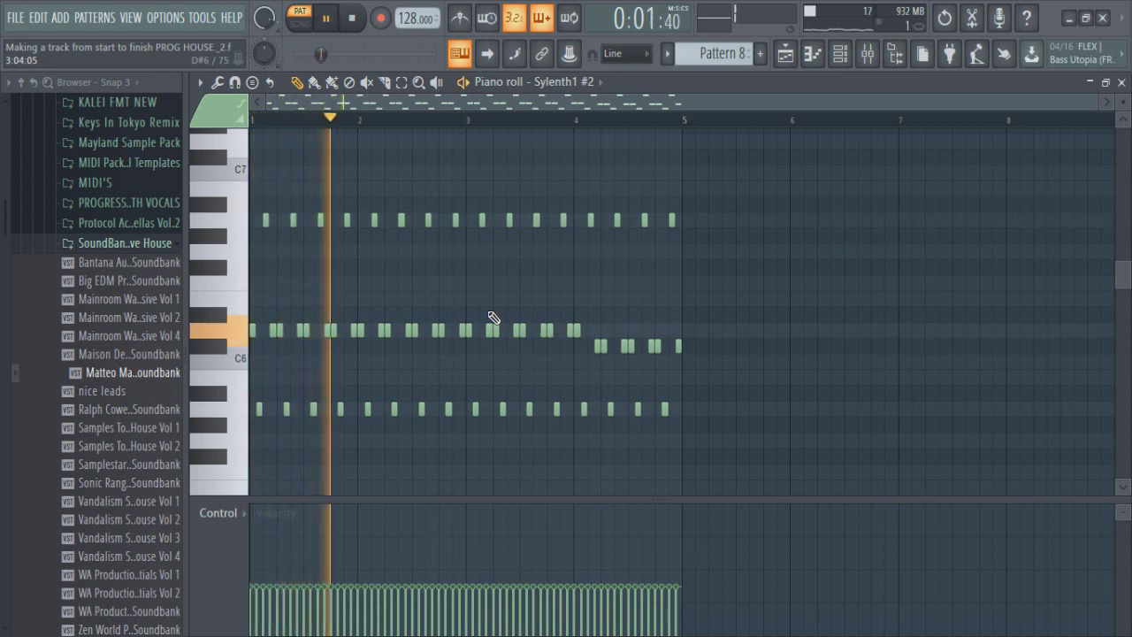
key(ctrl+a)
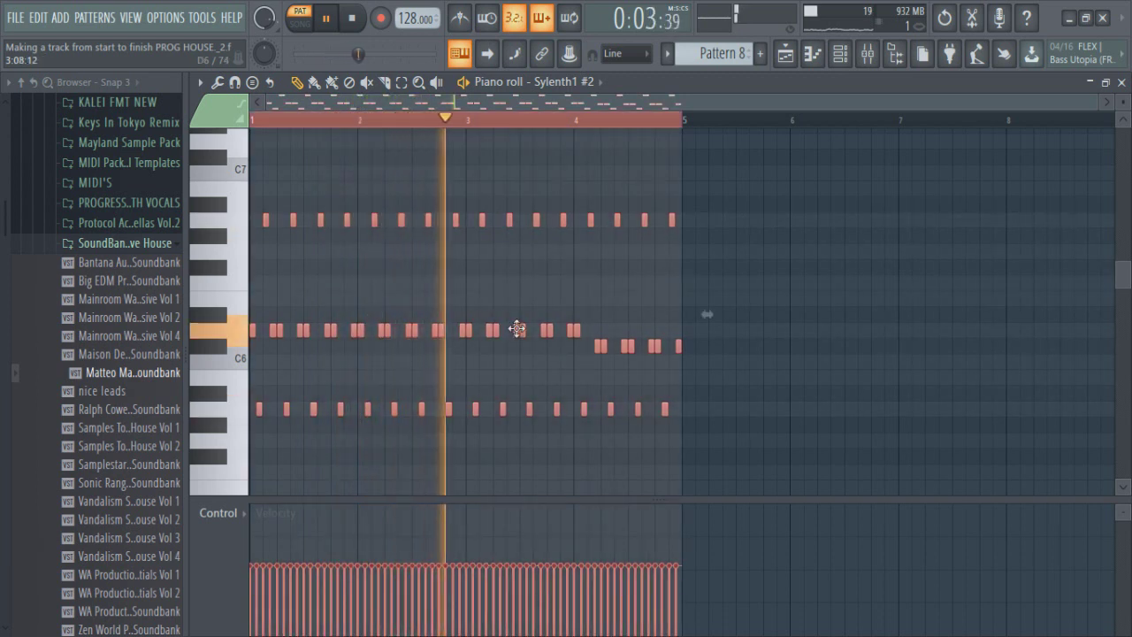
scroll(517, 330, up, 3)
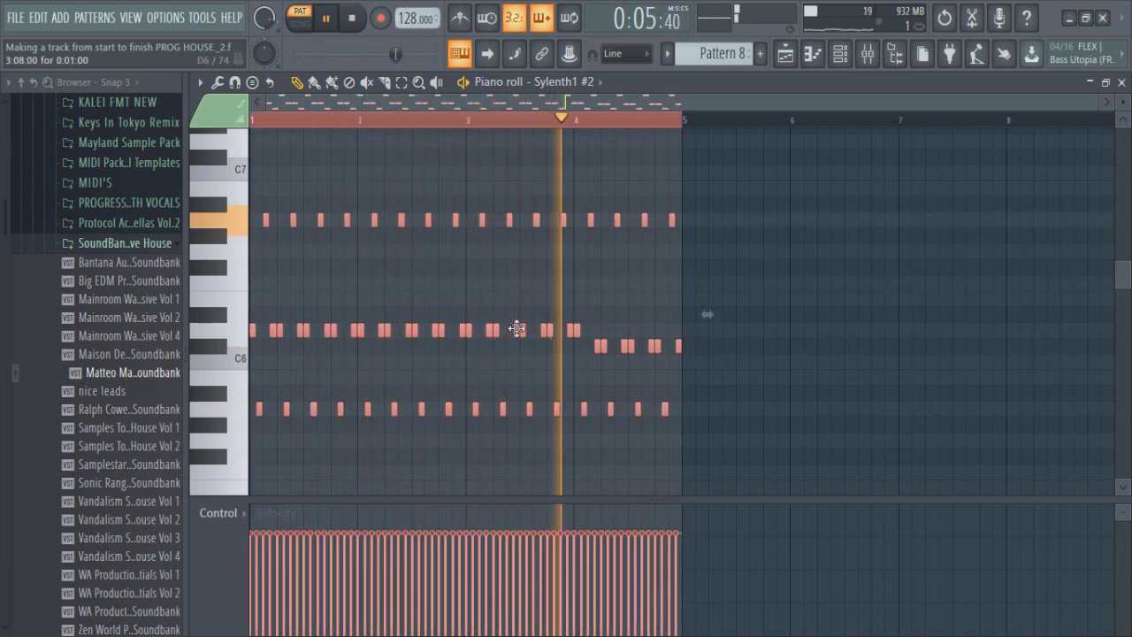
Sweep band 4 of Fruity parametric EQ 2 on Insert 24 and cut it to about -5.7 dB at 289 Hz
click(840, 53)
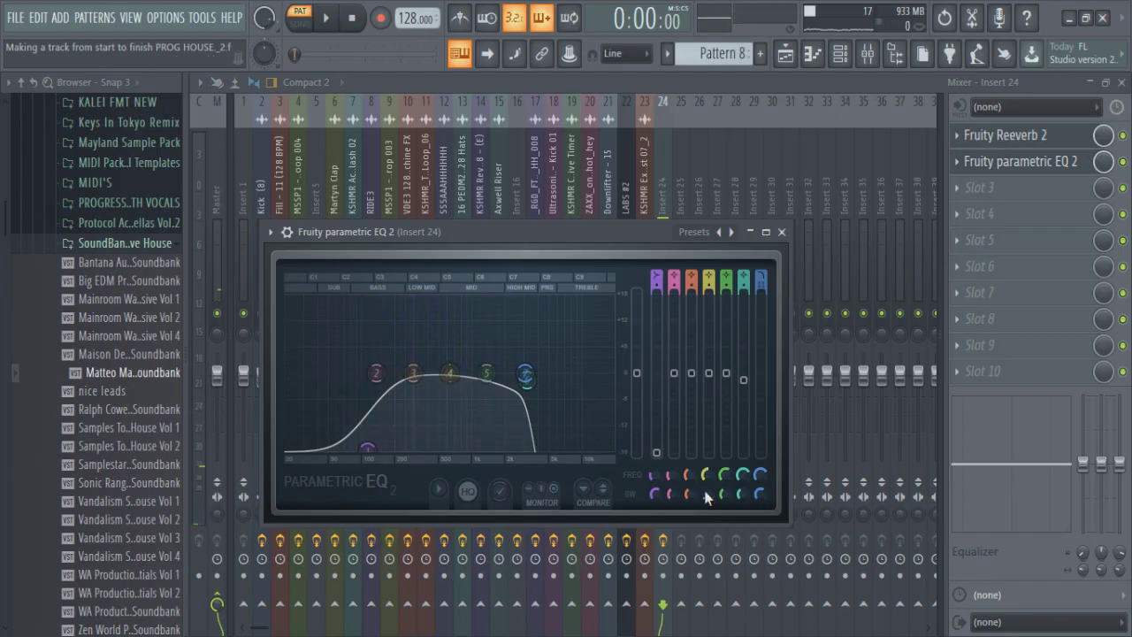
key(space)
drag(423, 328, 408, 299)
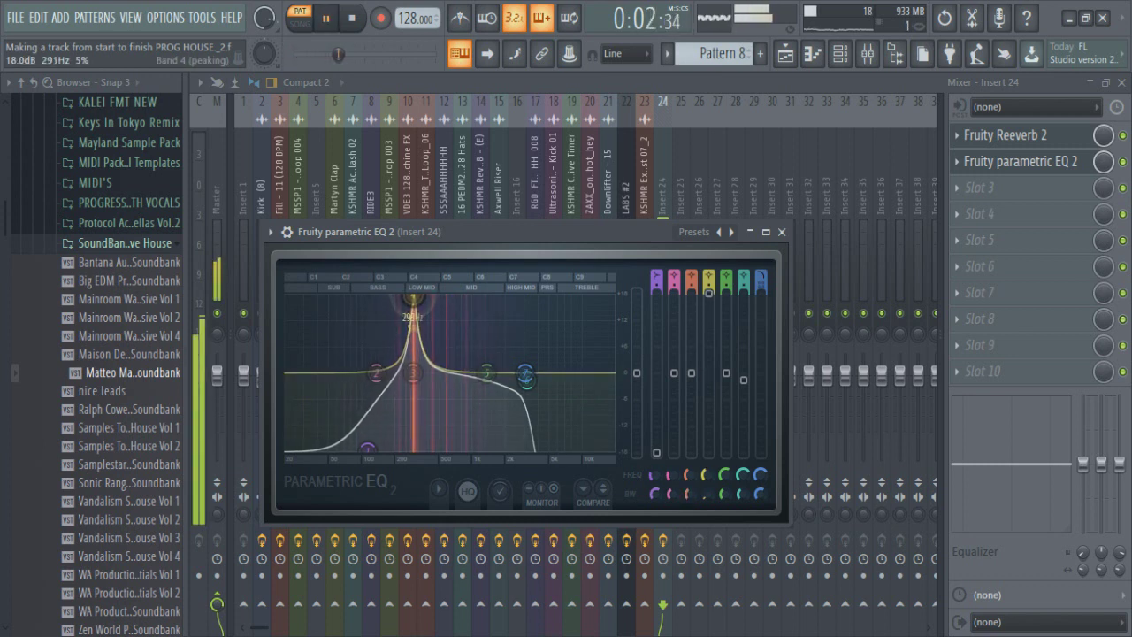
drag(710, 297, 709, 339)
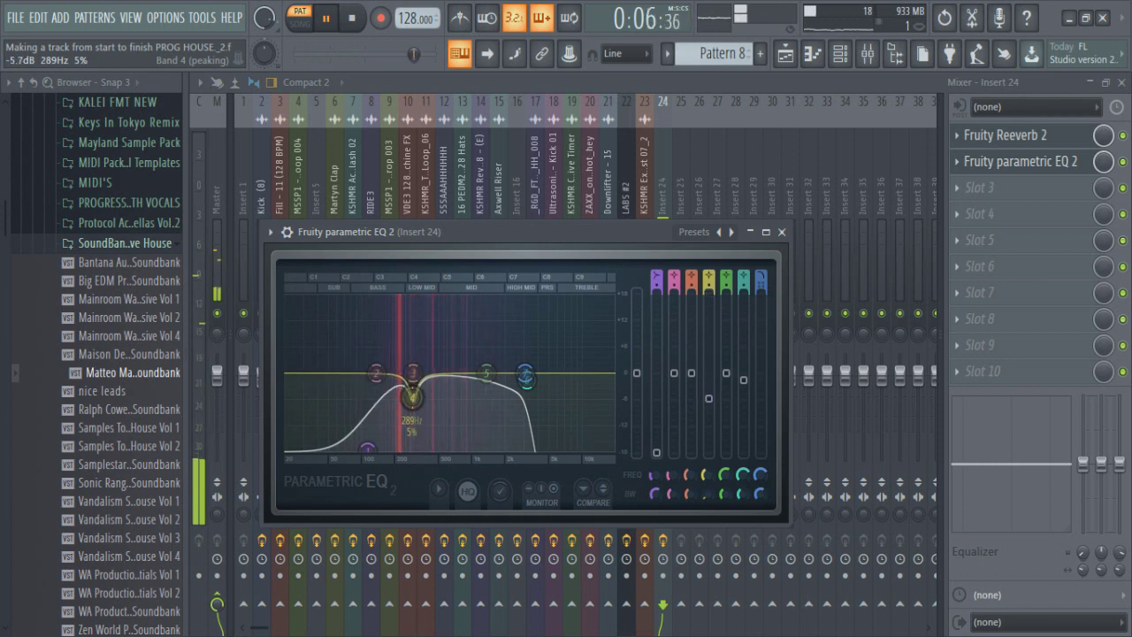
Add Fruity Delay 3 to slot 3 of Insert 24 with a lower wet input and Mono delay model, and toggle its bypass
click(981, 187)
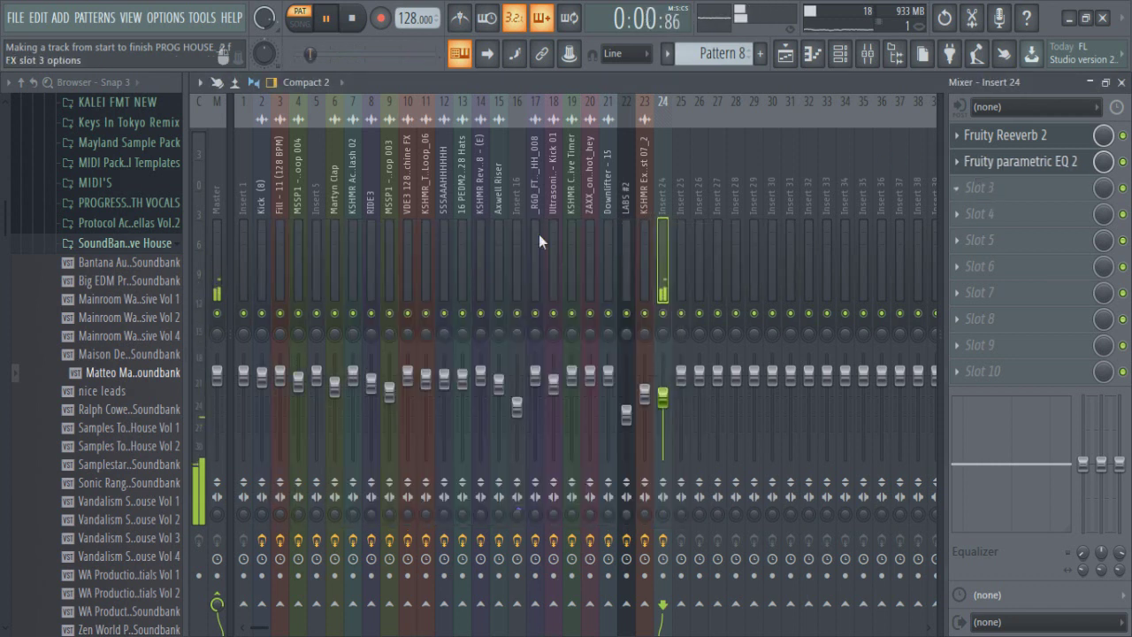
click(328, 320)
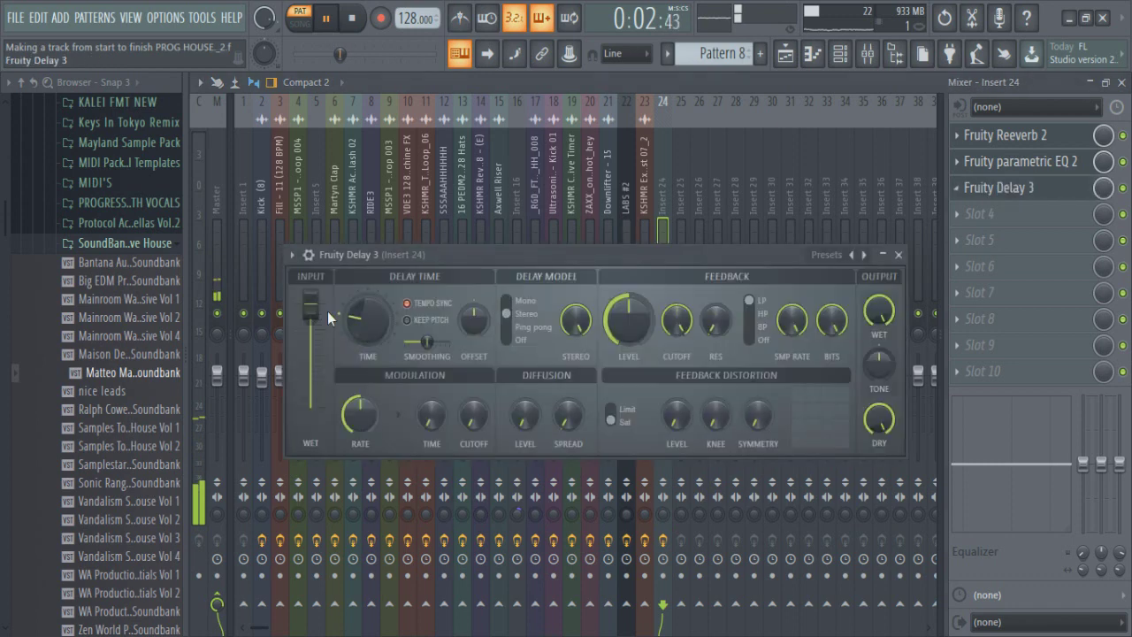
drag(310, 308, 310, 310)
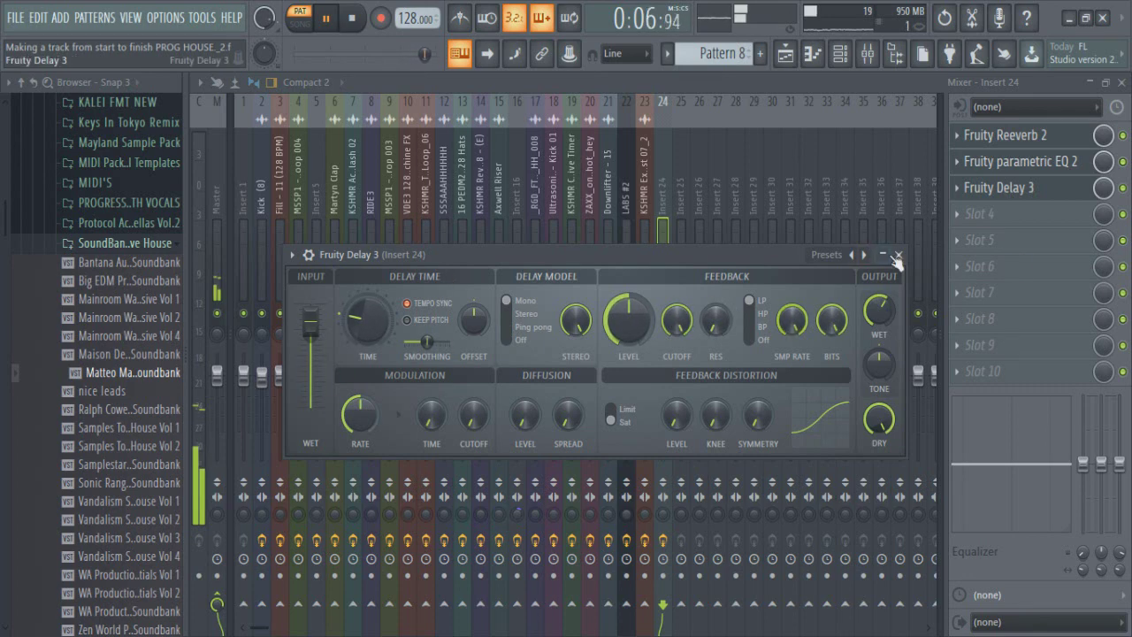
click(1123, 187)
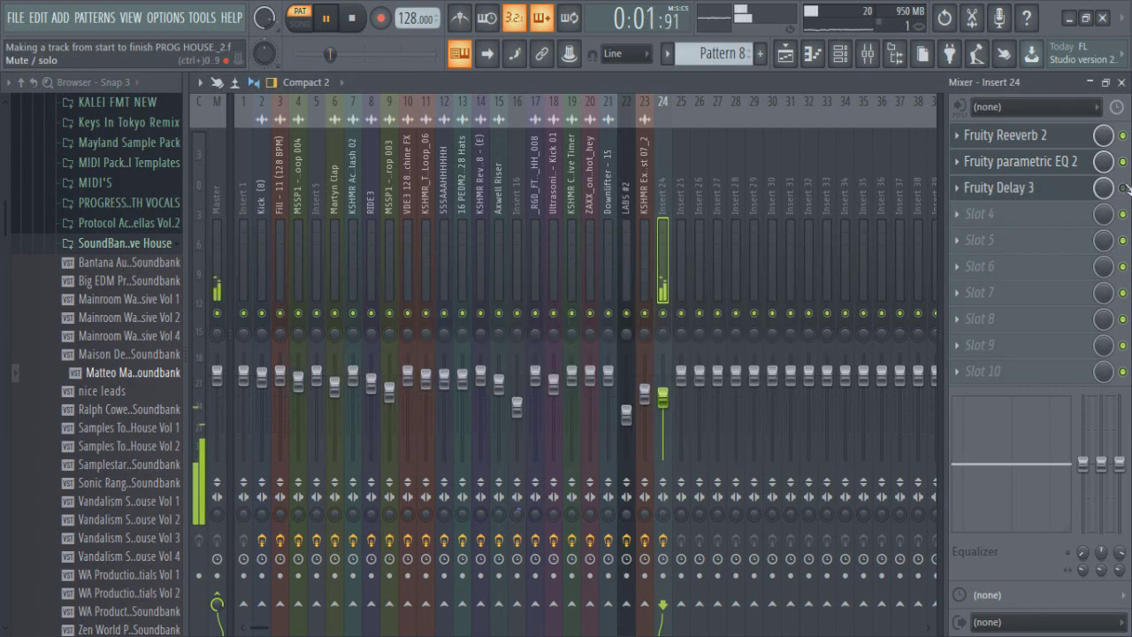
Return to the playlist and play the whole song from the start to hear the Pattern 8 clips on Track 6
click(784, 54)
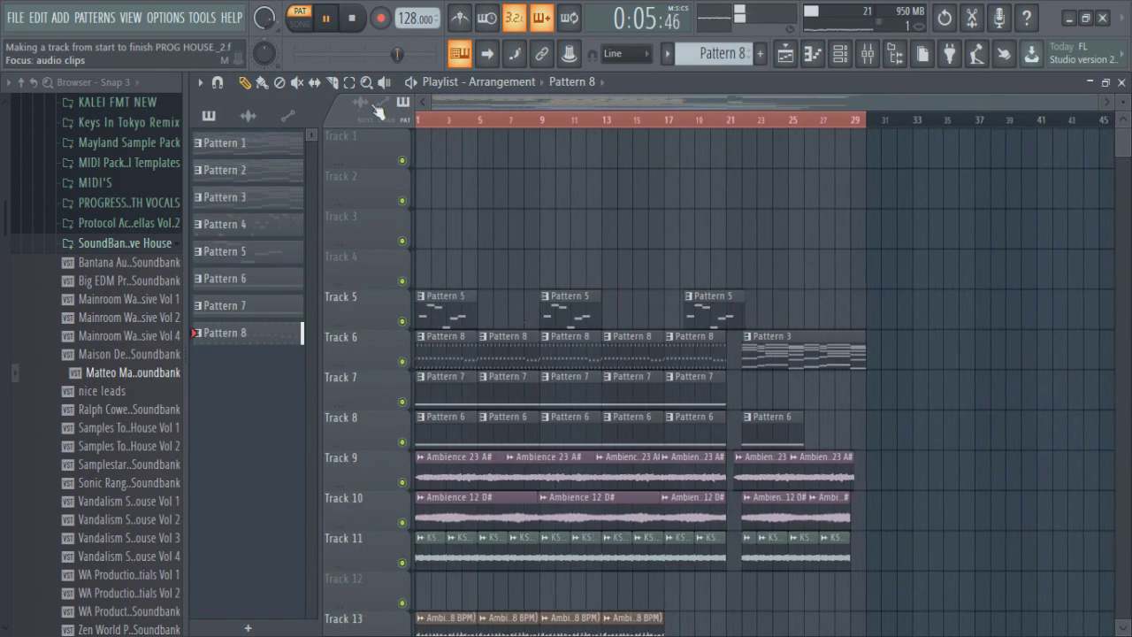
click(300, 24)
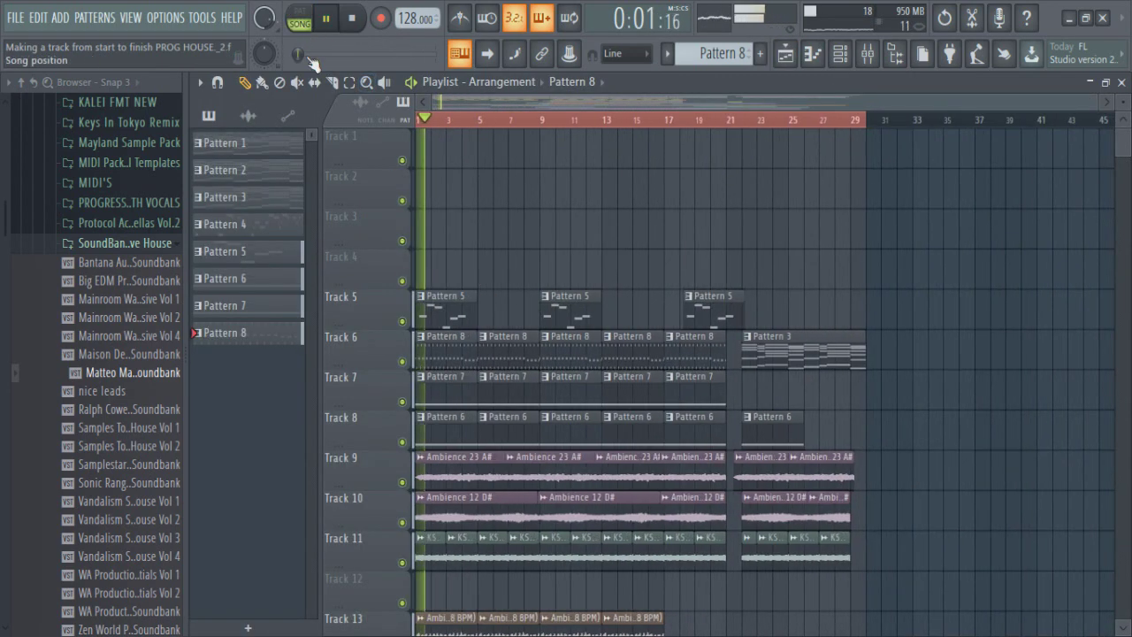
scroll(446, 242, up, 1)
scroll(447, 242, up, 2)
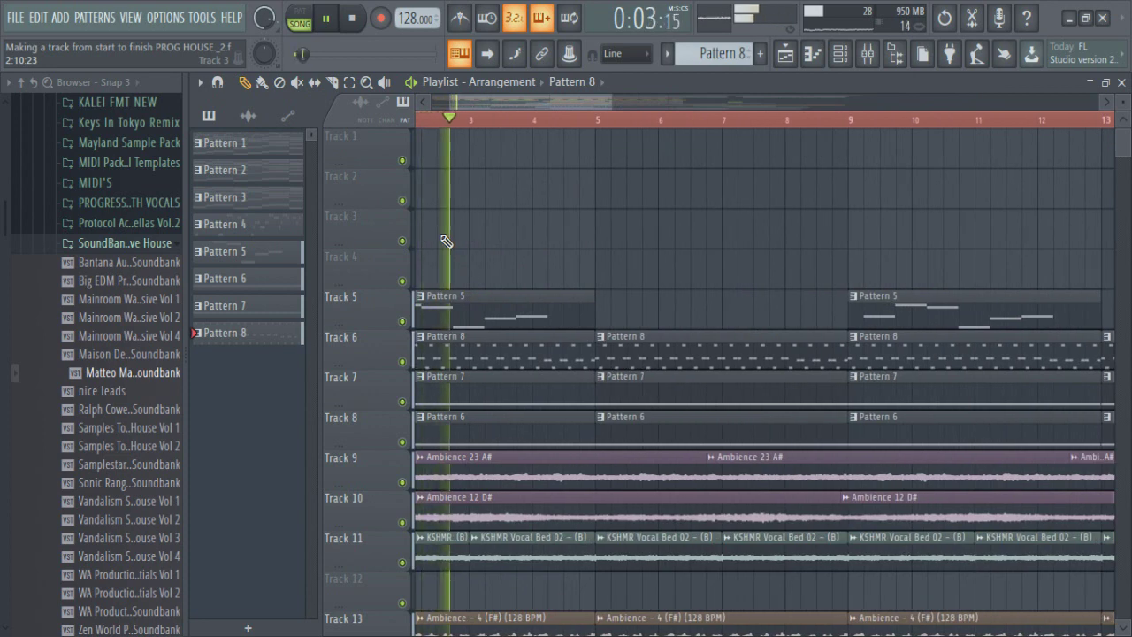
double_click(589, 354)
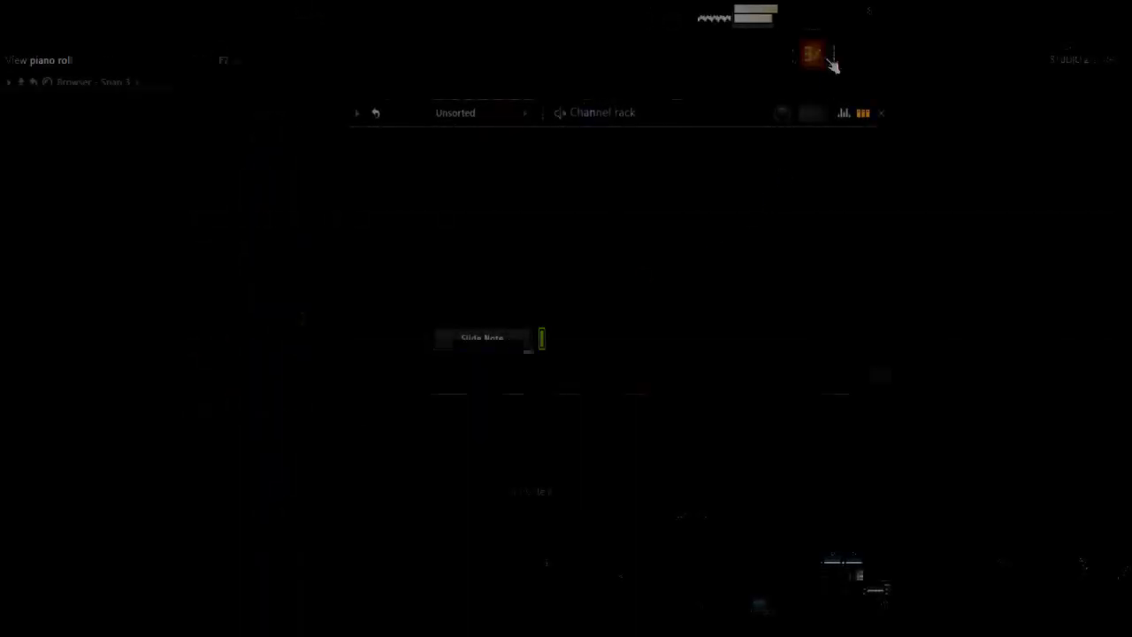
Draw a one-bar D5 note just after the start of bar 1 for Slide Note in Pattern 9
click(825, 58)
scroll(608, 237, up, 4)
scroll(579, 310, down, 4)
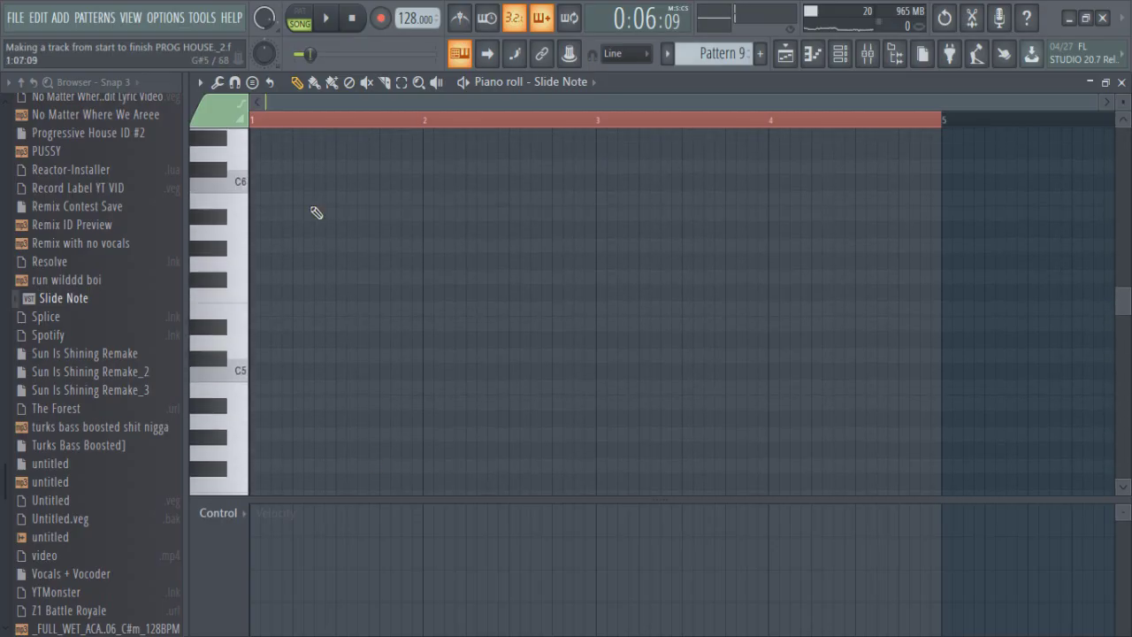
key(l)
scroll(292, 306, down, 3)
click(262, 251)
drag(264, 252, 437, 283)
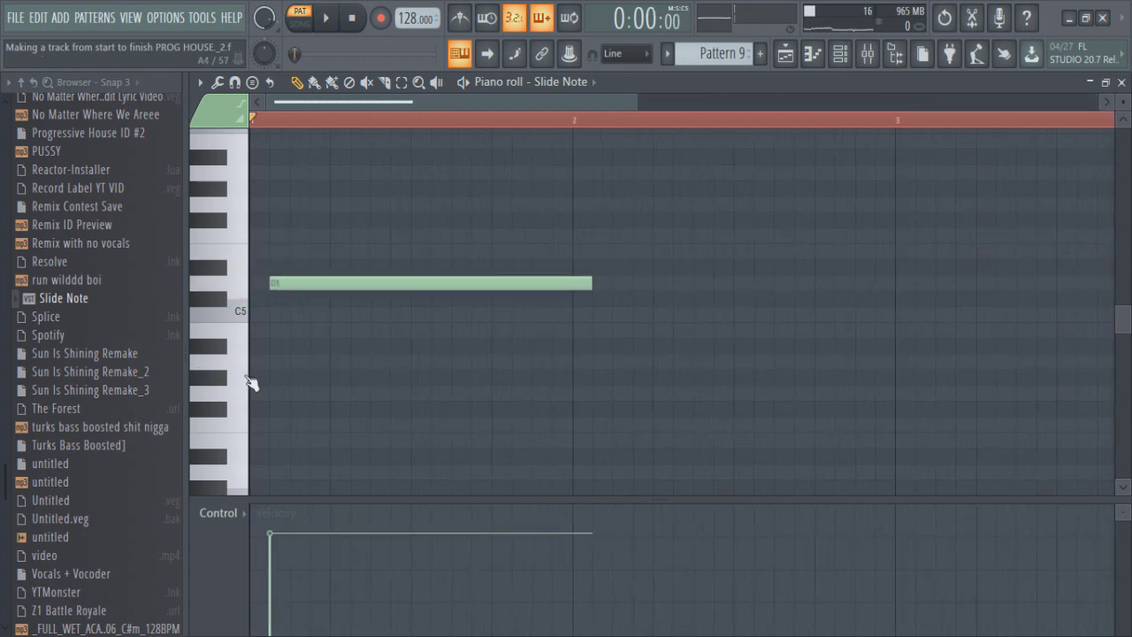
Add a short A4 note at the very start of bar 1, leading into the D5 note, and preview the pattern
click(270, 361)
drag(370, 356, 268, 361)
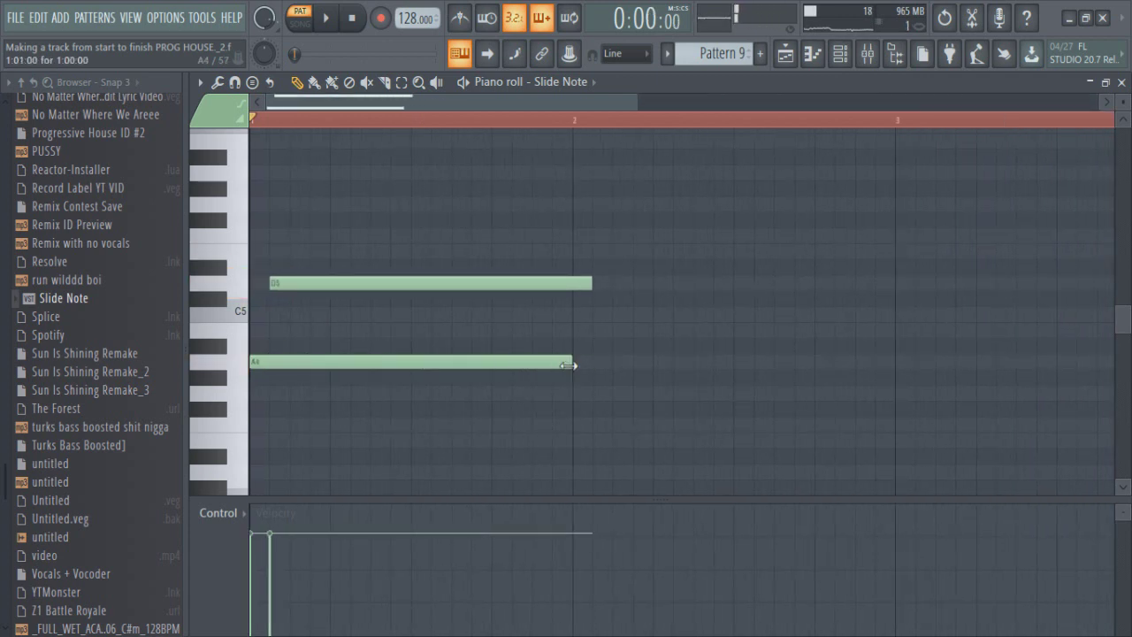
drag(521, 361, 283, 360)
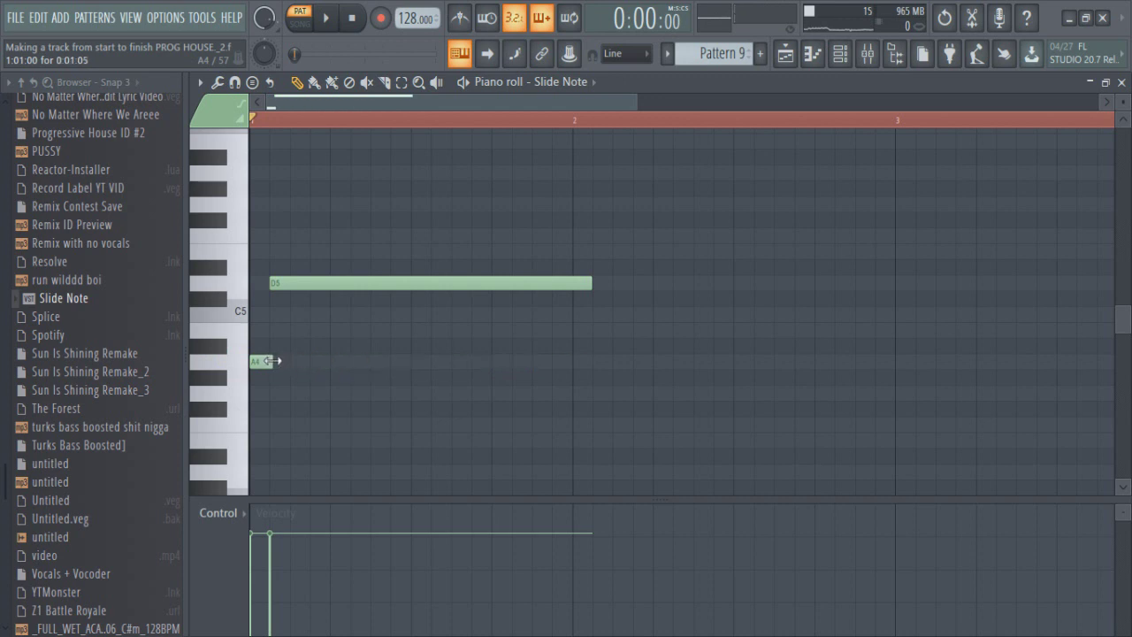
key(space)
key(space)
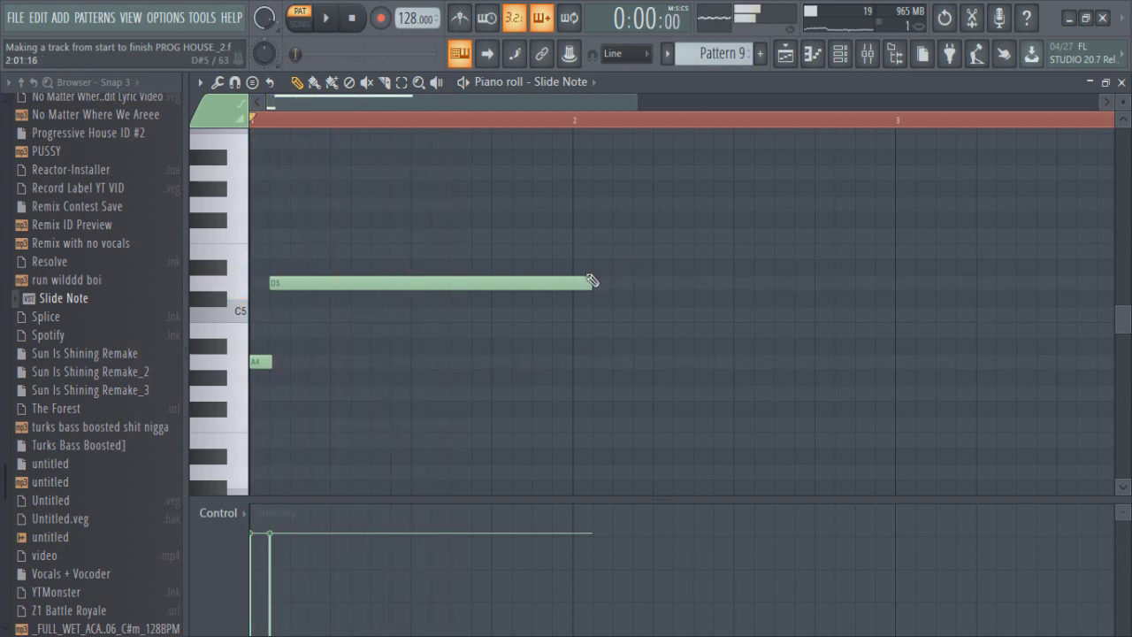
Transpose both Slide Note notes up one octave to A5 and D6 and preview the result
key(ctrl+a)
key(ctrl+Up)
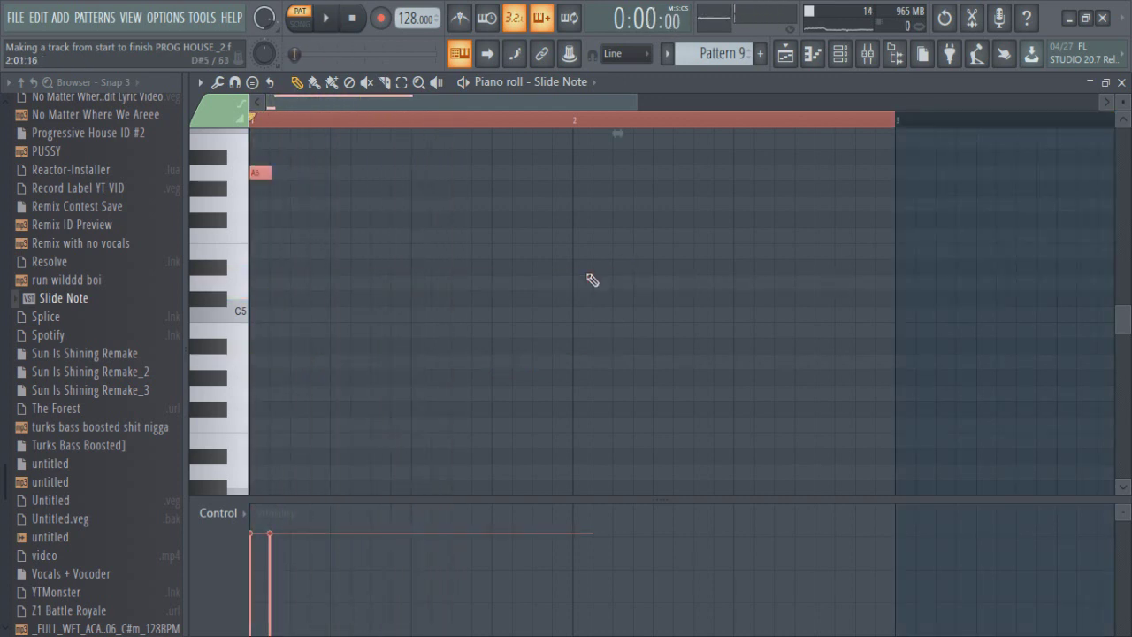
scroll(593, 279, up, 5)
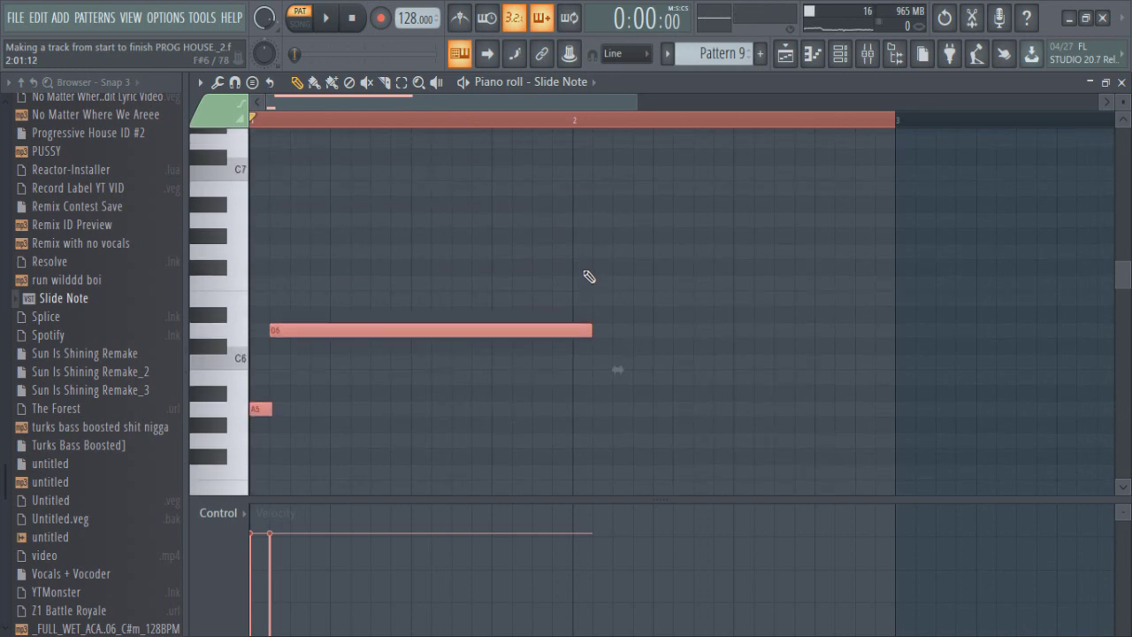
key(space)
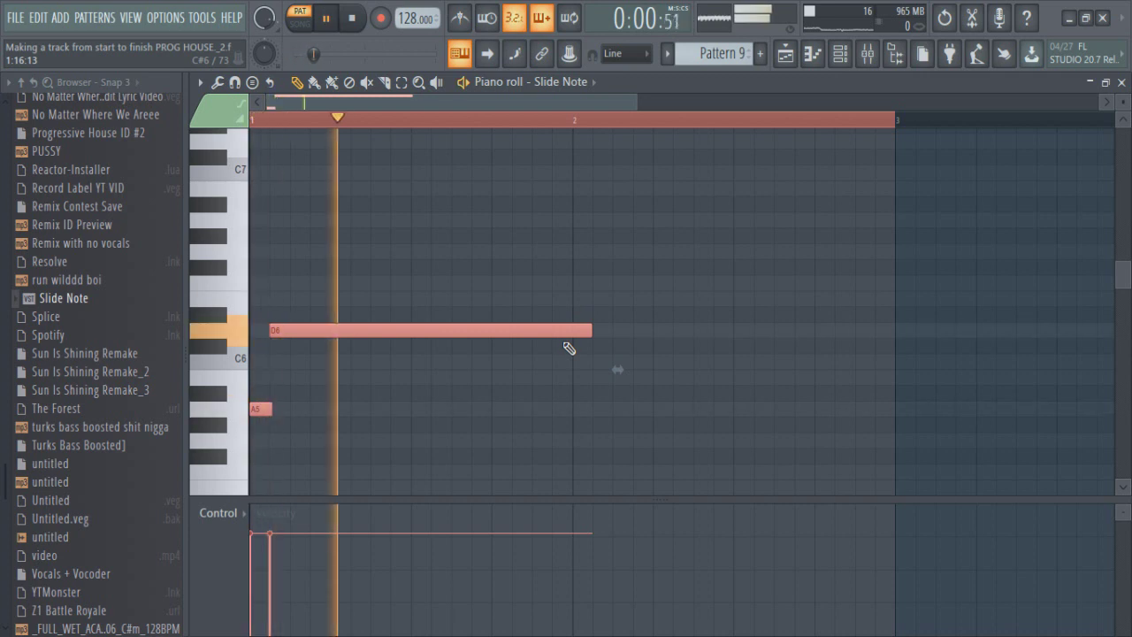
click(785, 57)
key(space)
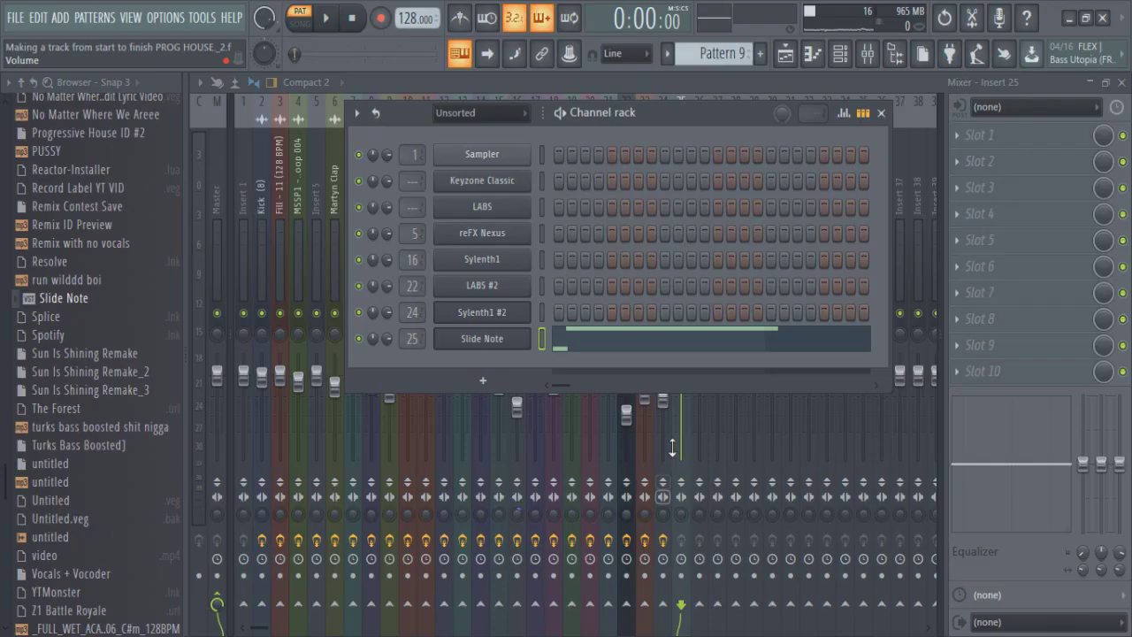
Lower the Insert 25 mixer fader to about -6.4 dB while the Slide Note pattern plays
key(F6)
key(space)
drag(681, 421, 682, 425)
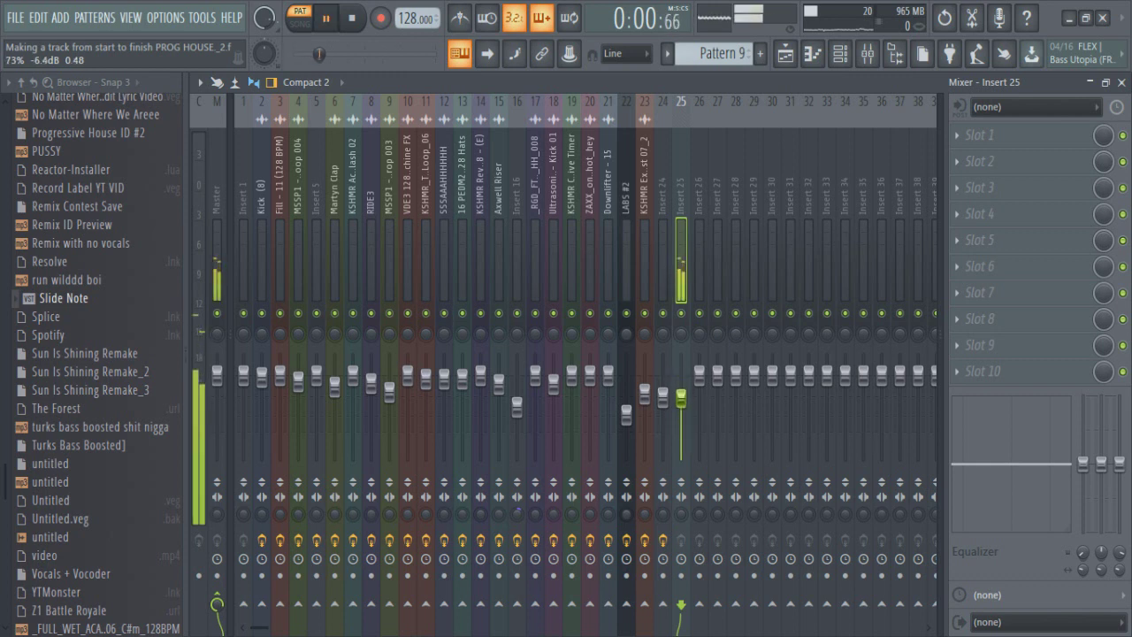
key(space)
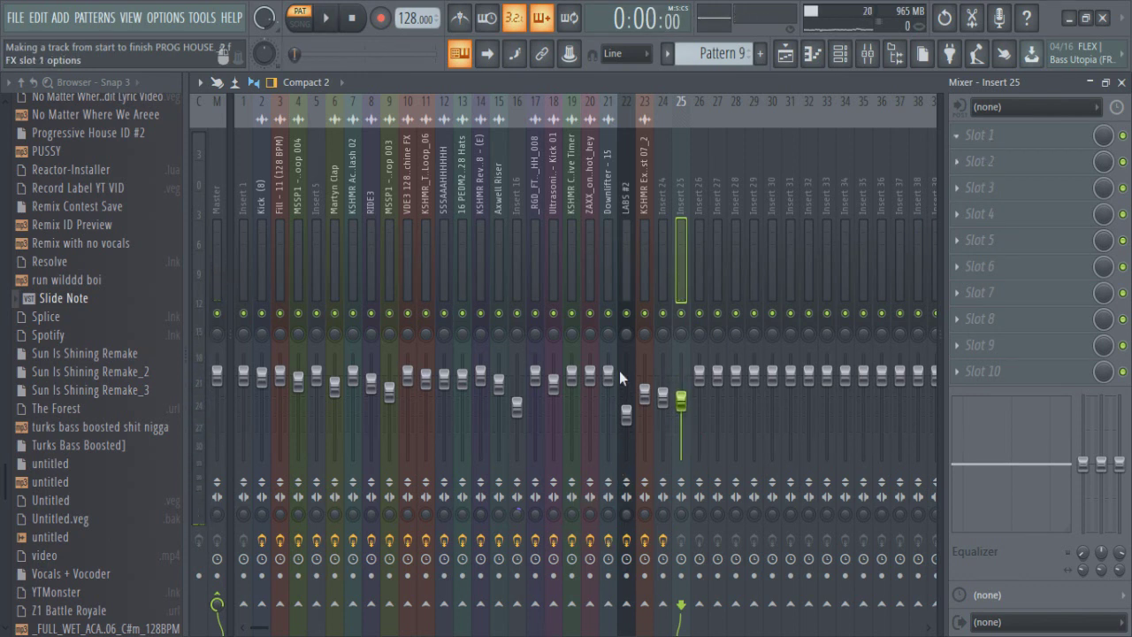
Add Fruity parametric EQ 2 to slot 1 of Insert 25, cut the lows with band 1 and lower band 7 in the treble
click(514, 500)
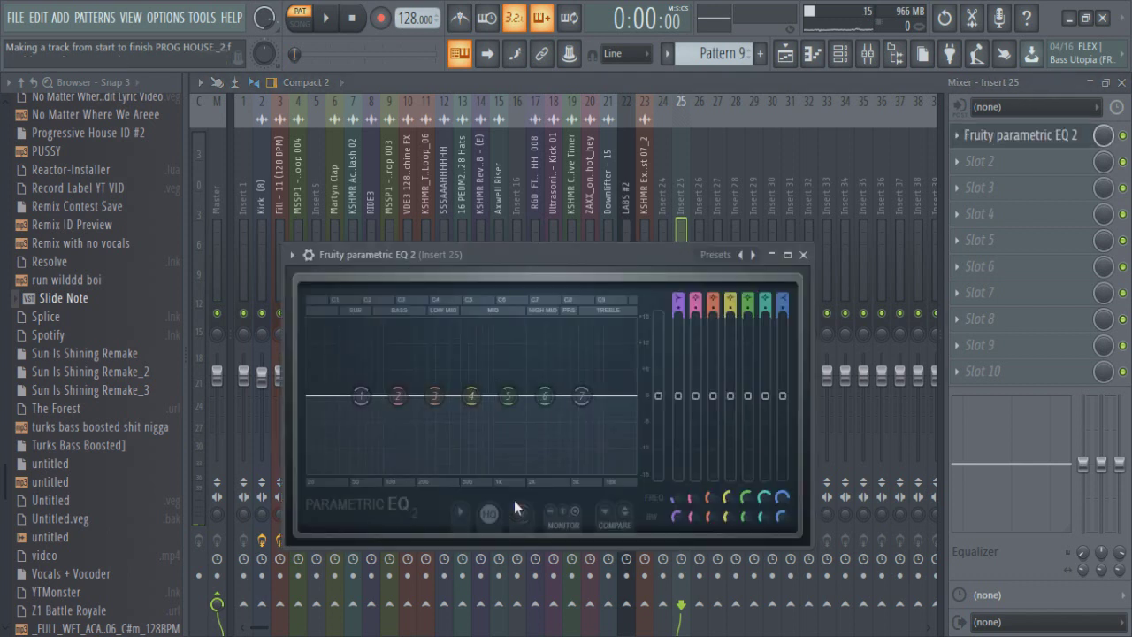
key(space)
key(space)
drag(679, 302, 678, 321)
drag(361, 396, 437, 396)
key(space)
key(space)
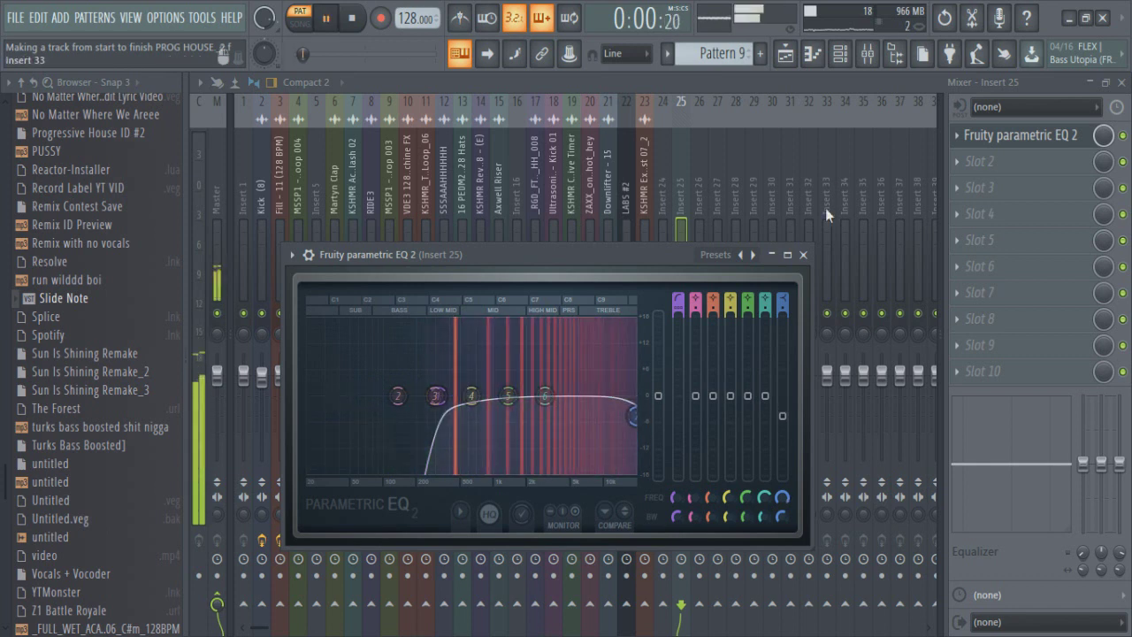
Lengthen the D6 note in Slide Note's piano roll to about two bars
click(812, 54)
key(space)
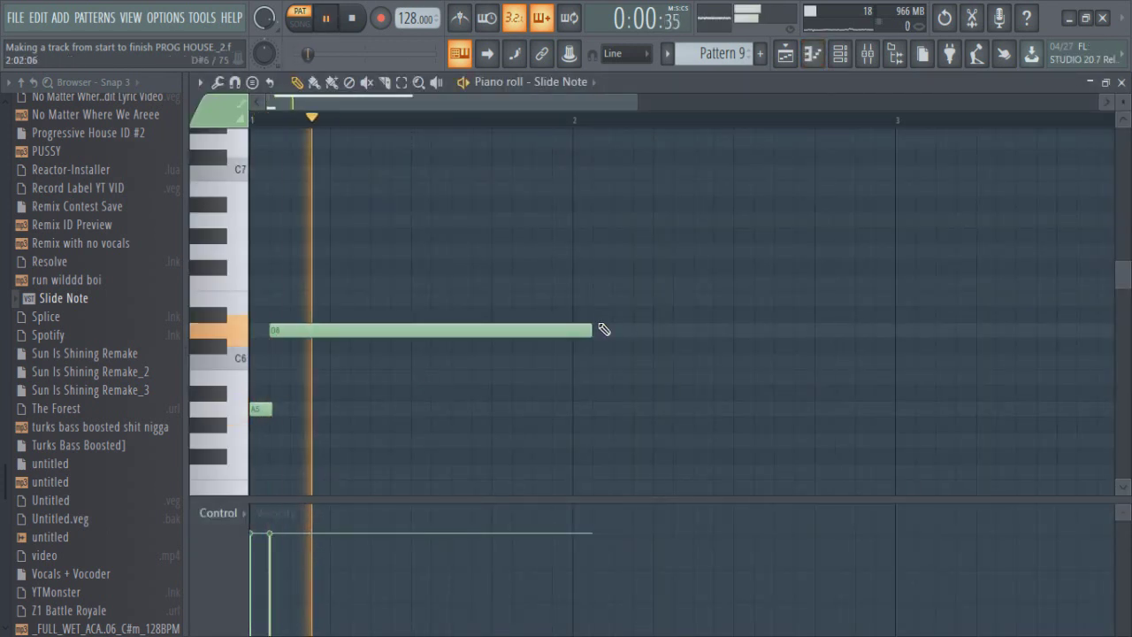
drag(592, 330, 1067, 326)
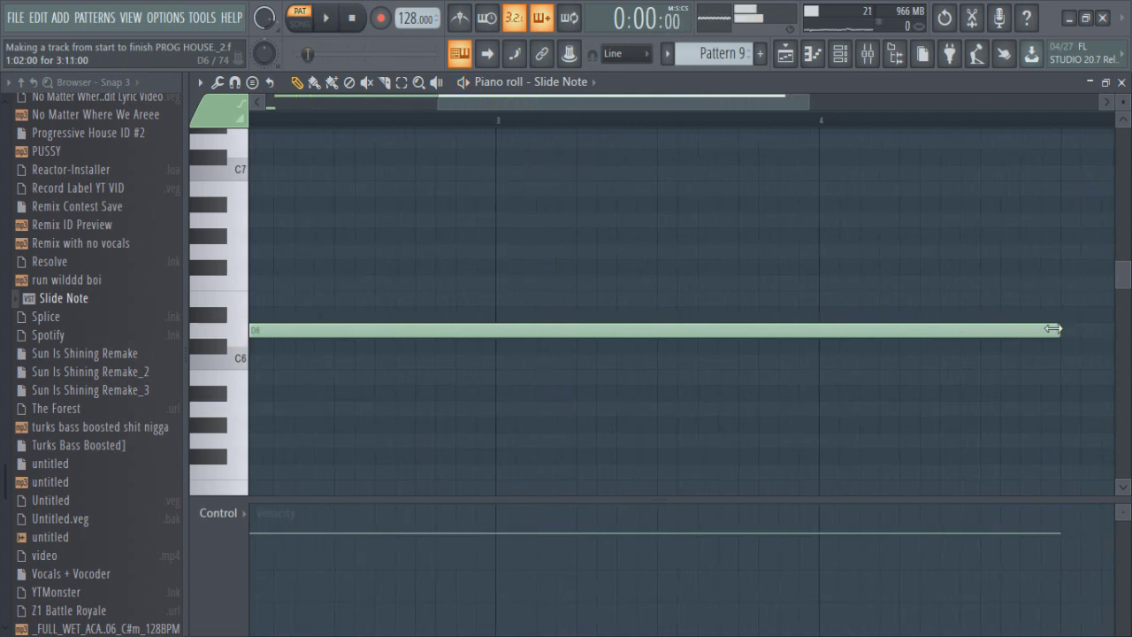
key(space)
scroll(1053, 335, down, 3)
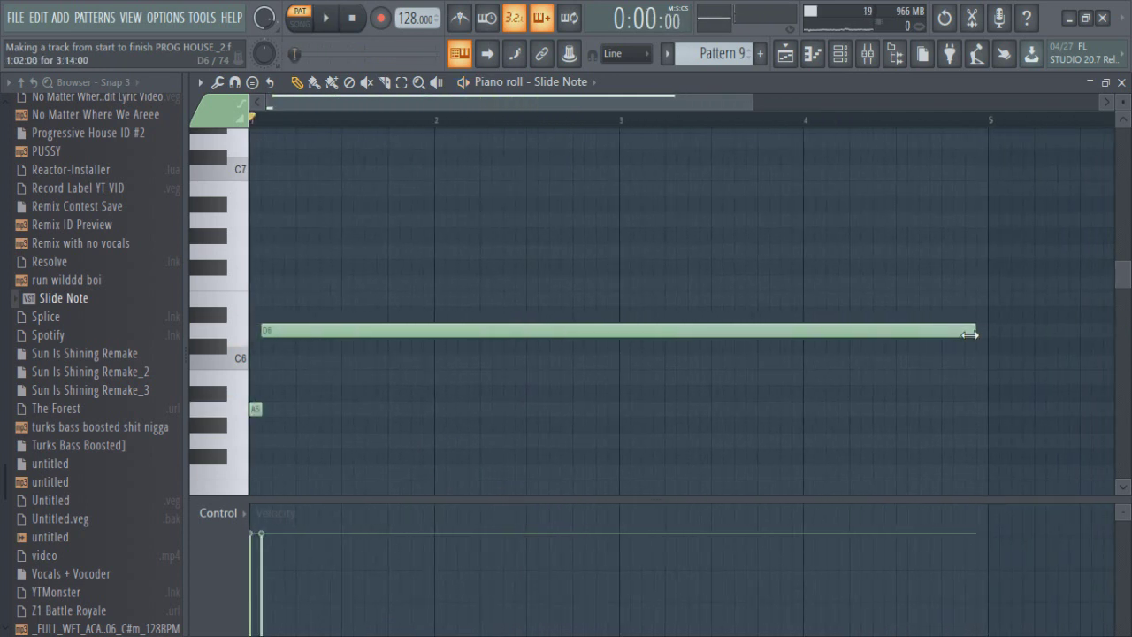
drag(940, 343, 621, 346)
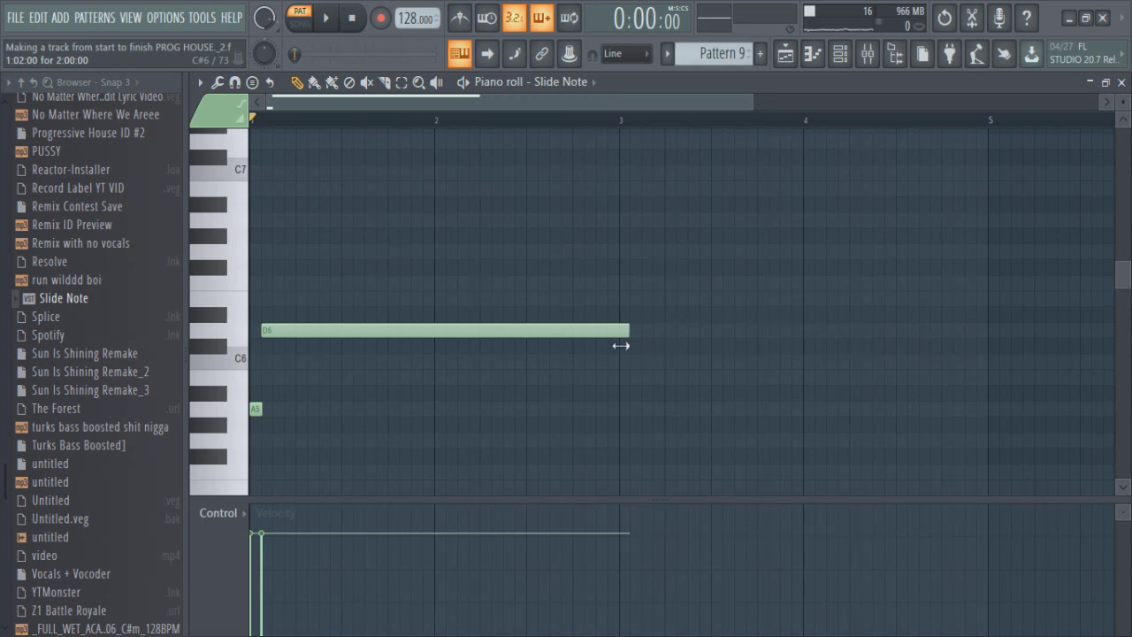
Duplicate the A5 and D6 notes to bar 3 and extend the first D6 note to the start of bar 3
key(ctrl+a)
key(space)
drag(386, 330, 763, 332)
click(698, 278)
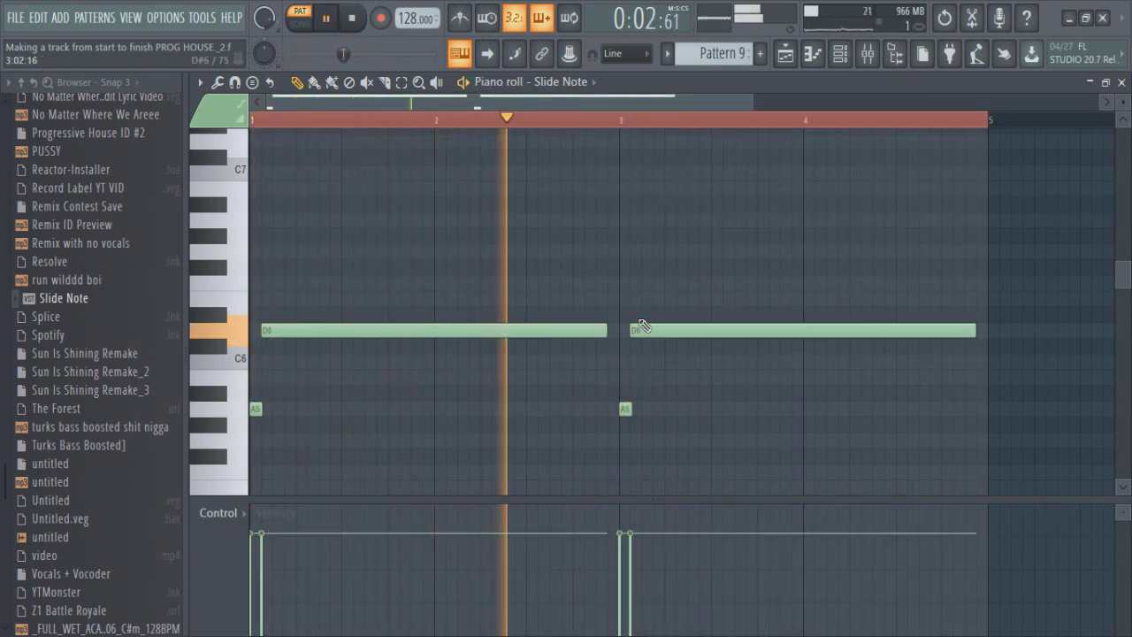
mouse_move(606, 337)
mouse_down()
mouse_move(614, 330)
mouse_move(619, 345)
mouse_up()
key(space)
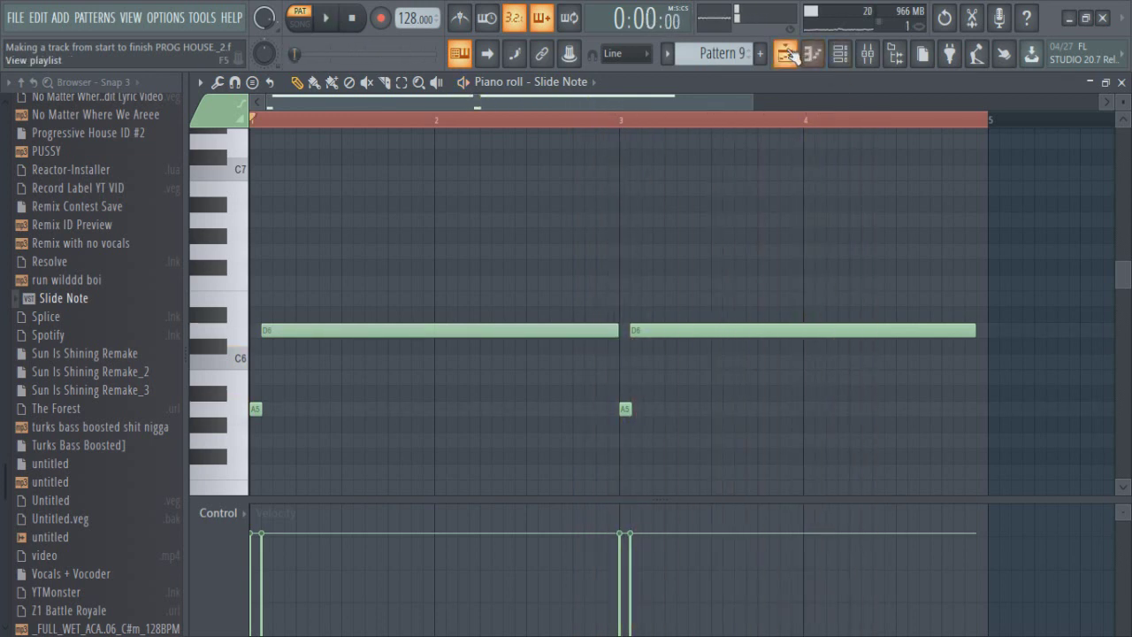
Add Fruity Reeverb 2 to slot 2 of Insert 25, raising its room size, early reflections, wet level and low cut
click(786, 53)
click(868, 53)
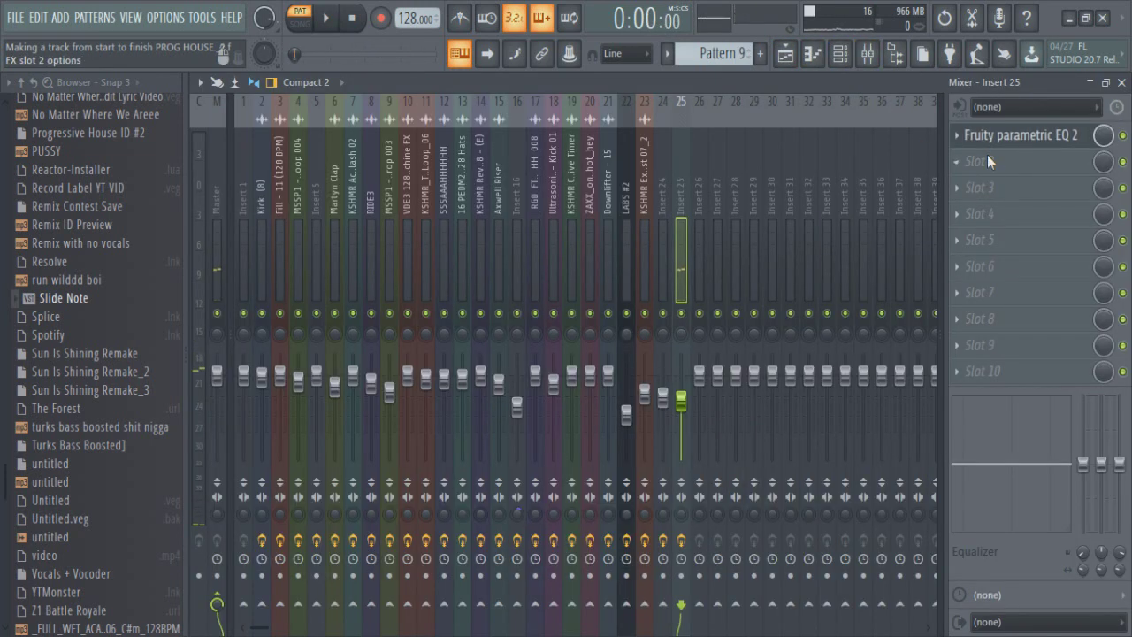
click(337, 338)
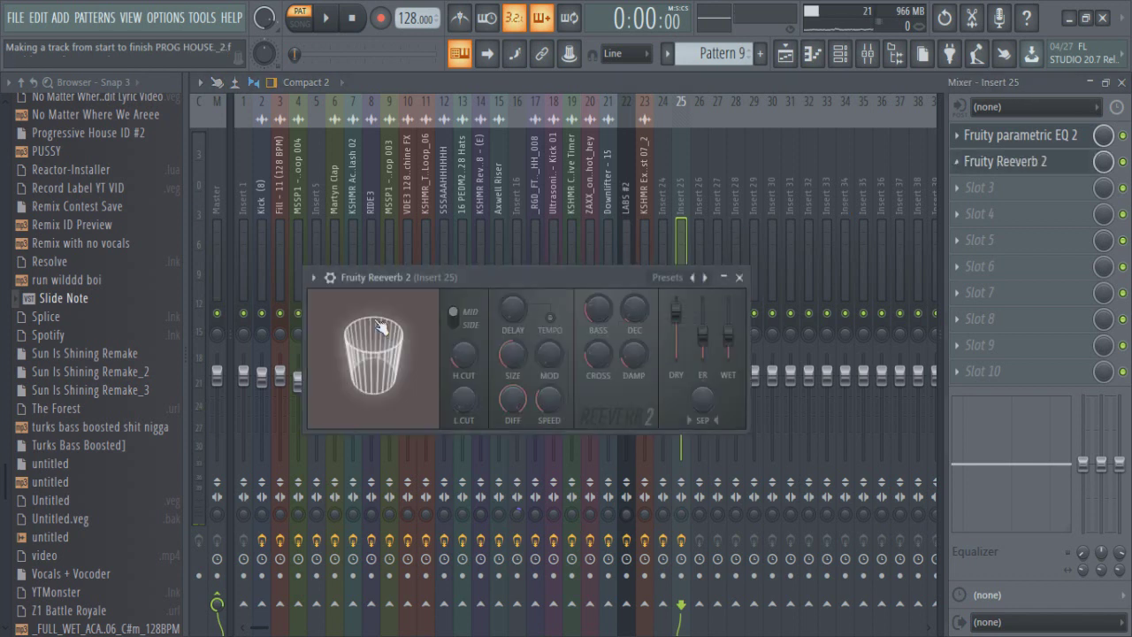
drag(514, 355, 513, 343)
drag(703, 335, 702, 328)
drag(728, 336, 728, 328)
drag(459, 401, 459, 382)
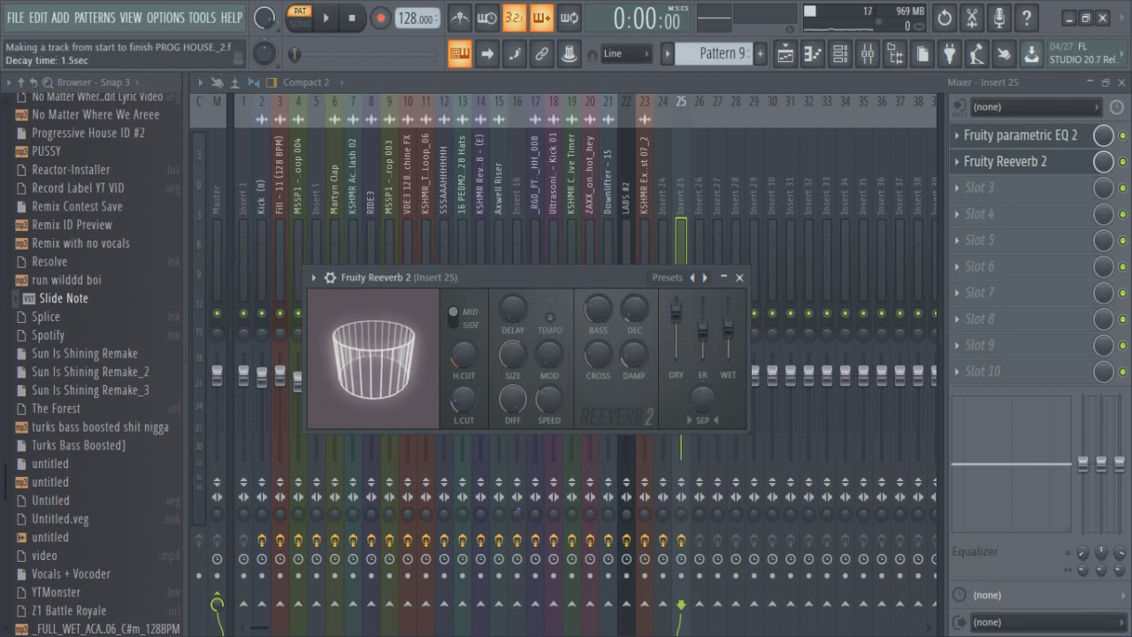
key(space)
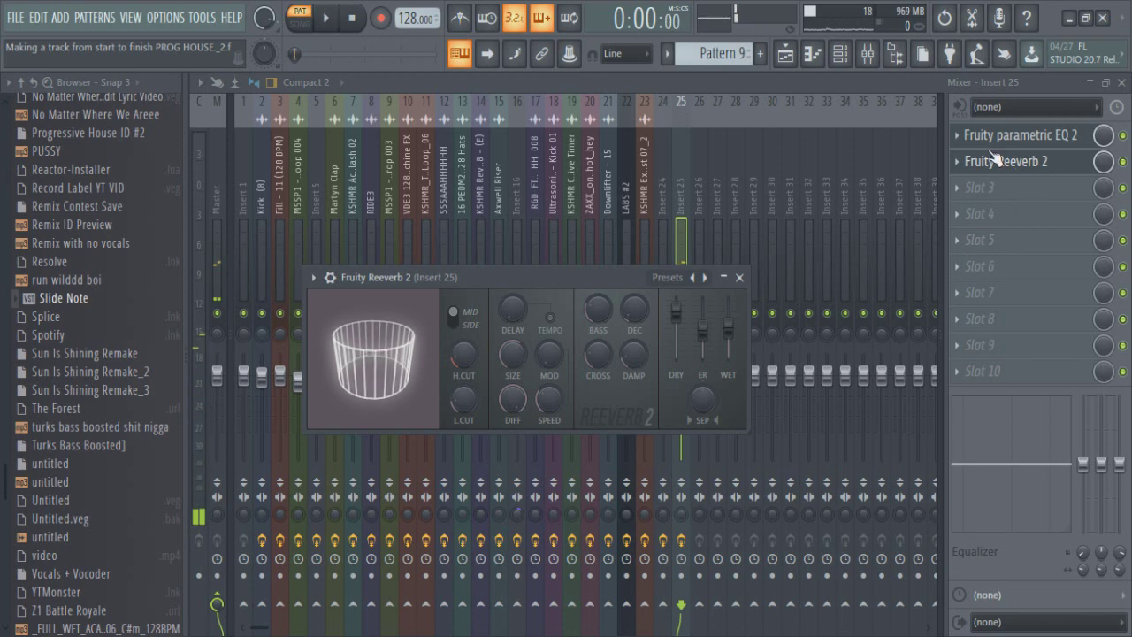
key(space)
Cut band 4 of Fruity parametric EQ 2 on Insert 25 to about -5.1 dB at 559 Hz during playback
click(997, 150)
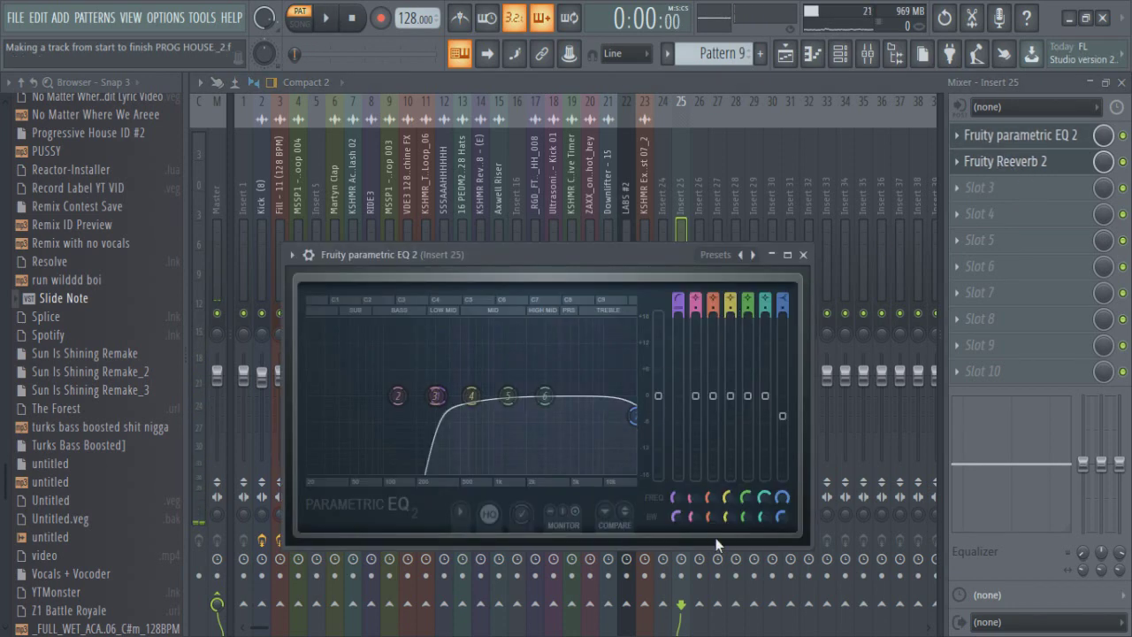
key(space)
mouse_move(469, 417)
mouse_down()
mouse_move(469, 321)
mouse_move(464, 418)
mouse_up()
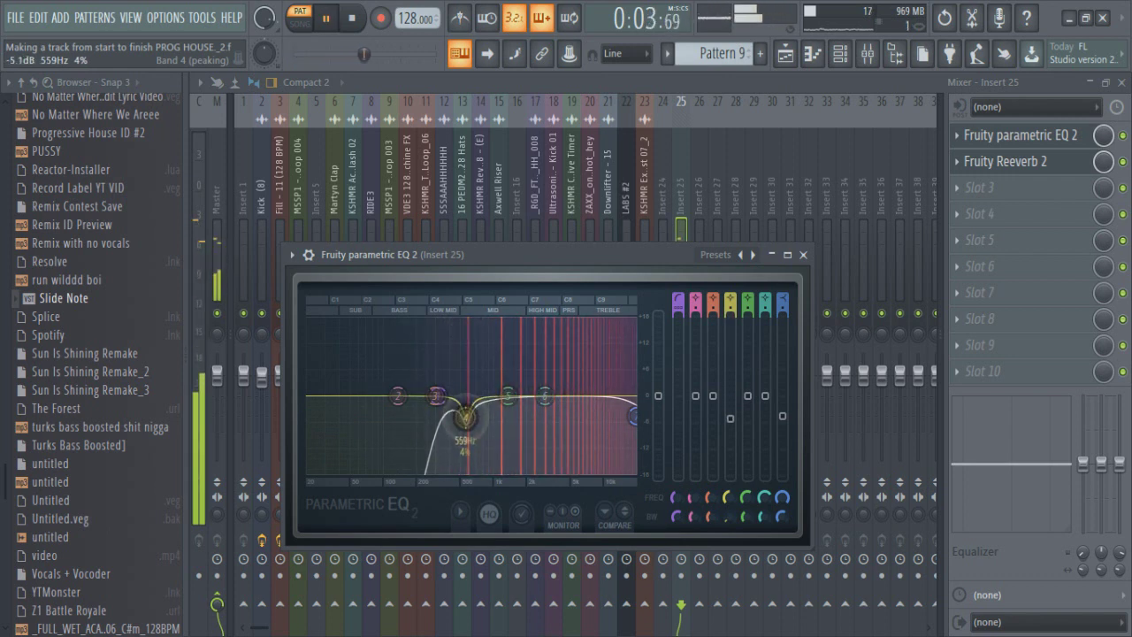
key(space)
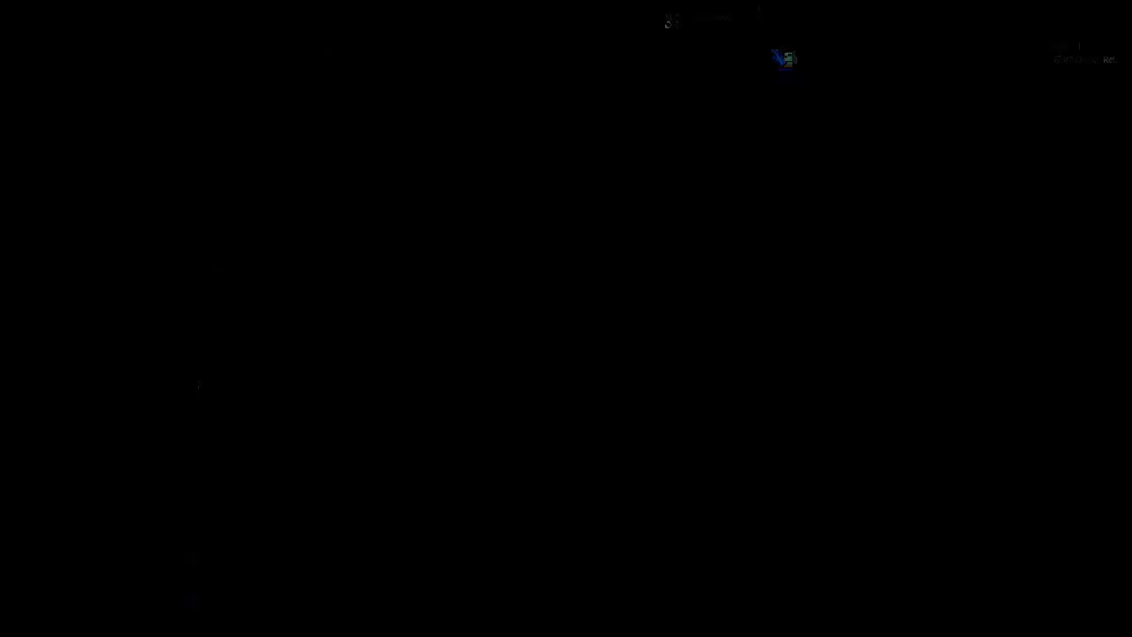
Play the song with the Pattern 9 clip, and make its D6 a single long note ending just before bar 5
key(space)
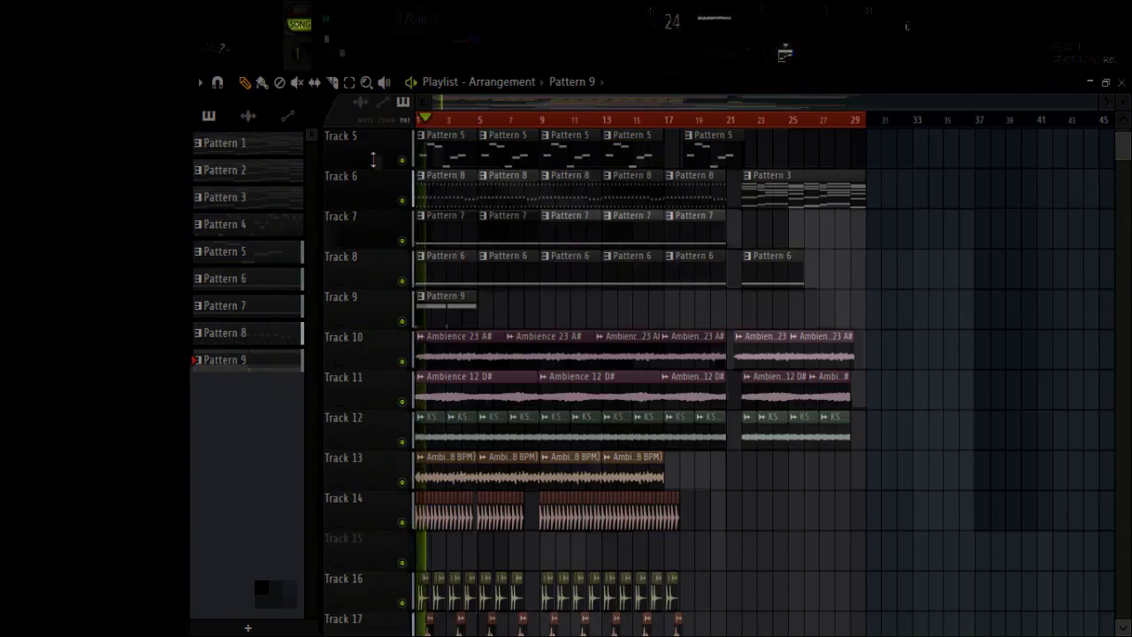
scroll(436, 307, up, 3)
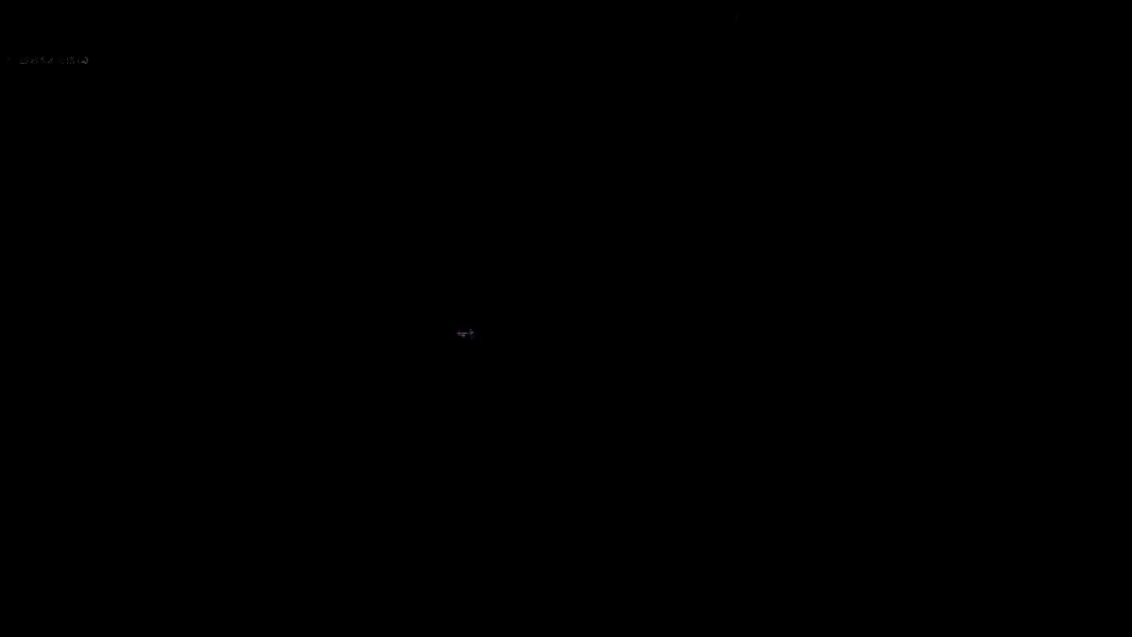
drag(642, 346, 674, 345)
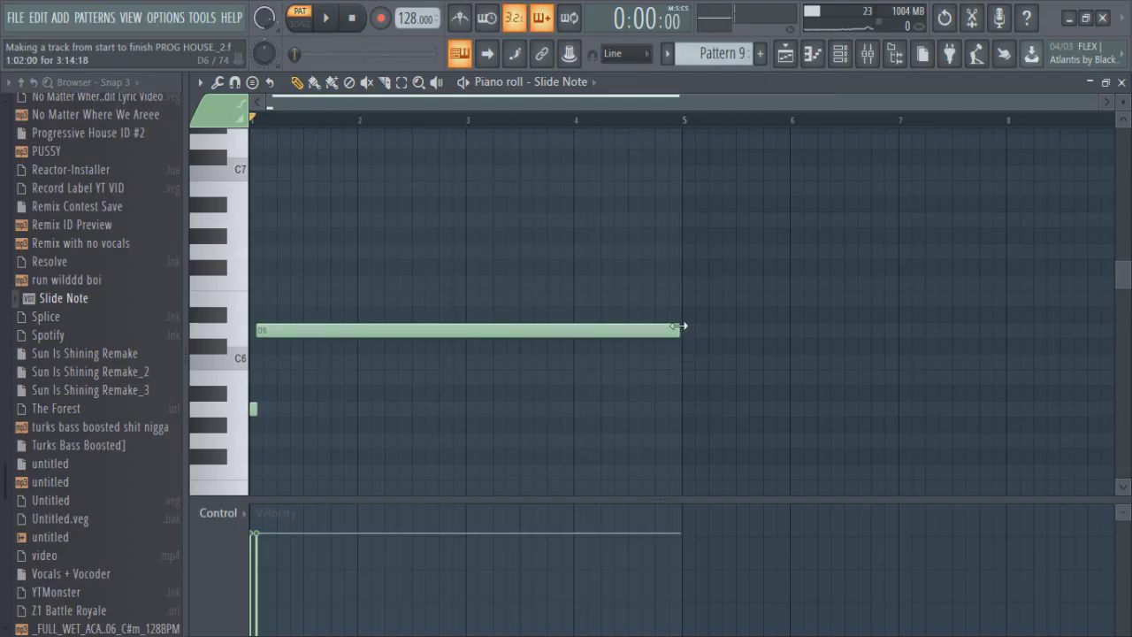
click(786, 54)
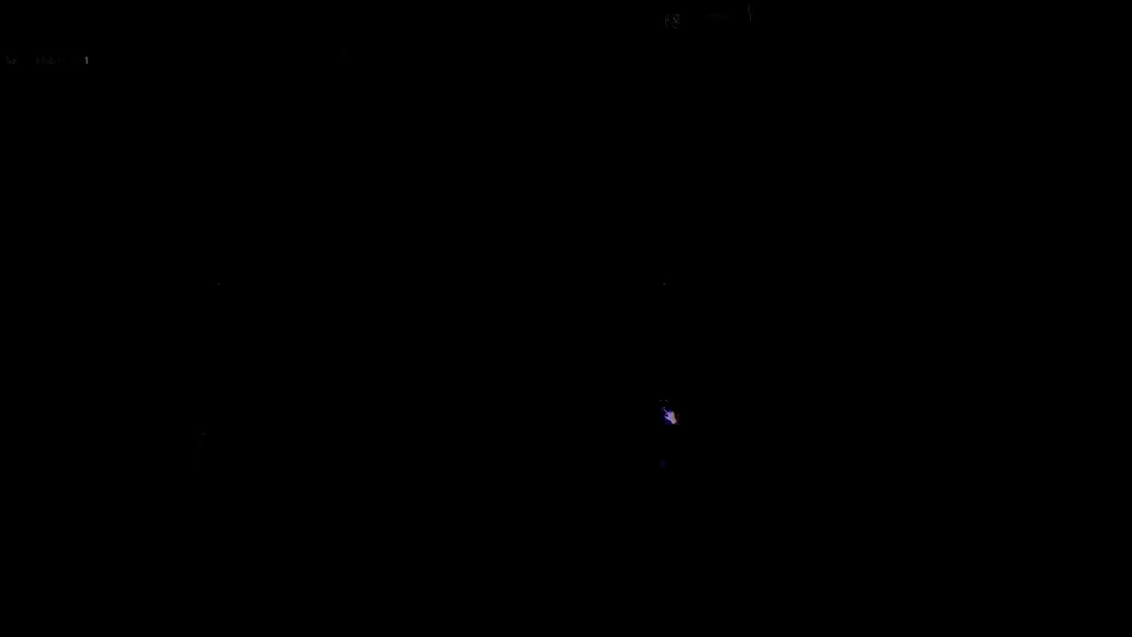
Browse Sylenth1 #2 presets during playback and load 040: JM Jarre Square Synth MM for Pattern 8
click(482, 312)
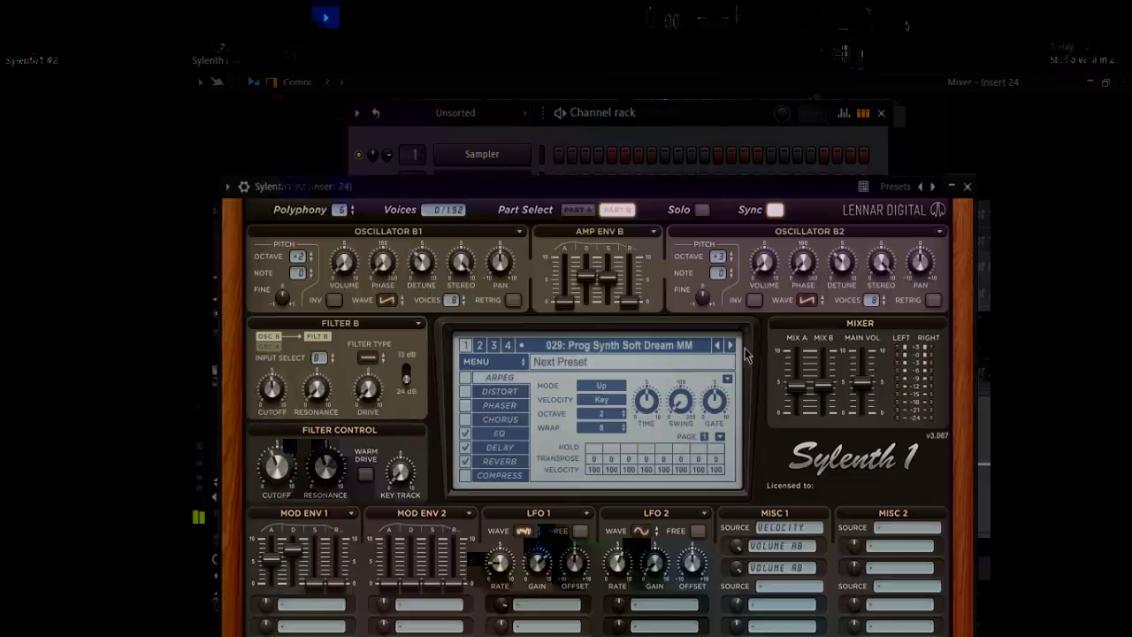
click(729, 345)
click(300, 25)
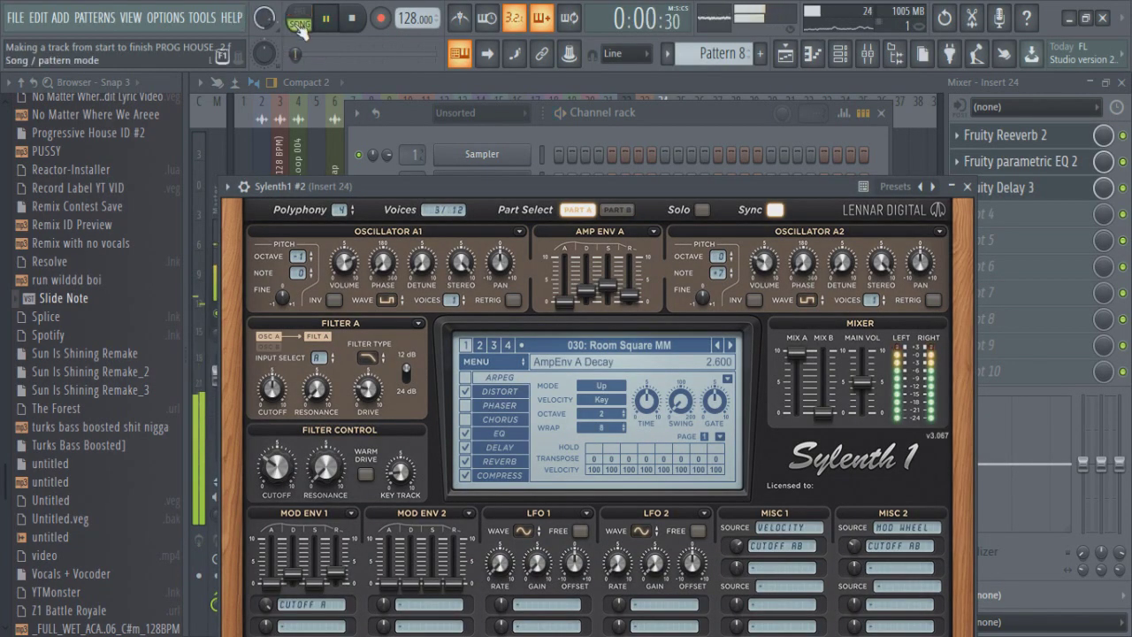
click(730, 348)
click(300, 24)
click(301, 24)
key(space)
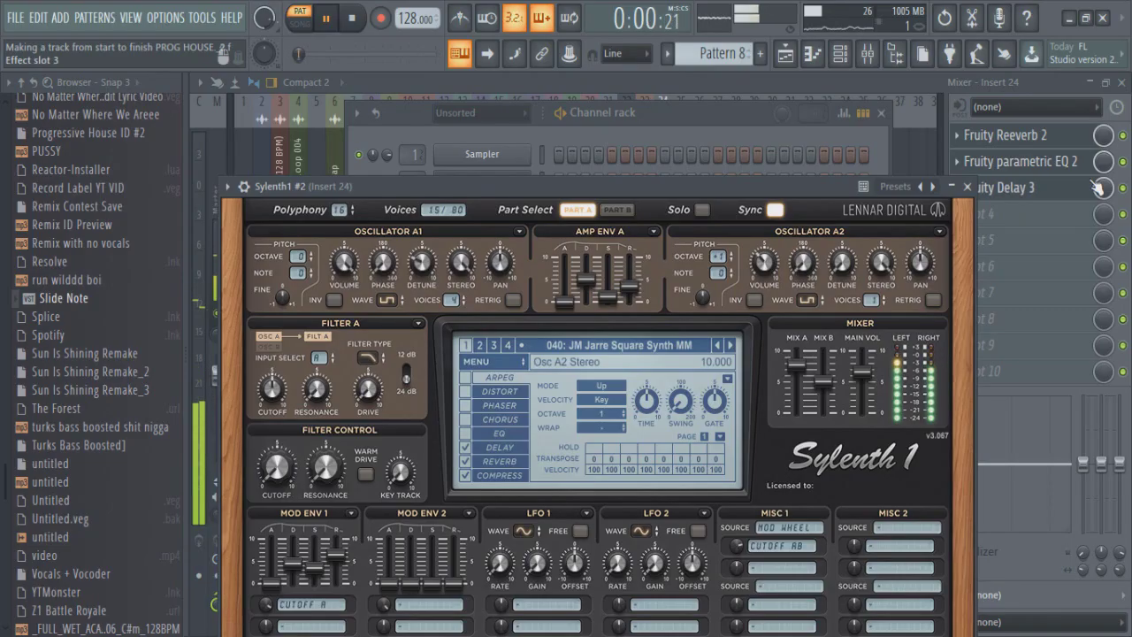
Reduce Fruity Delay 3's mix level on Insert 24 to about 52% and lower its output wet amount while listening
click(1106, 190)
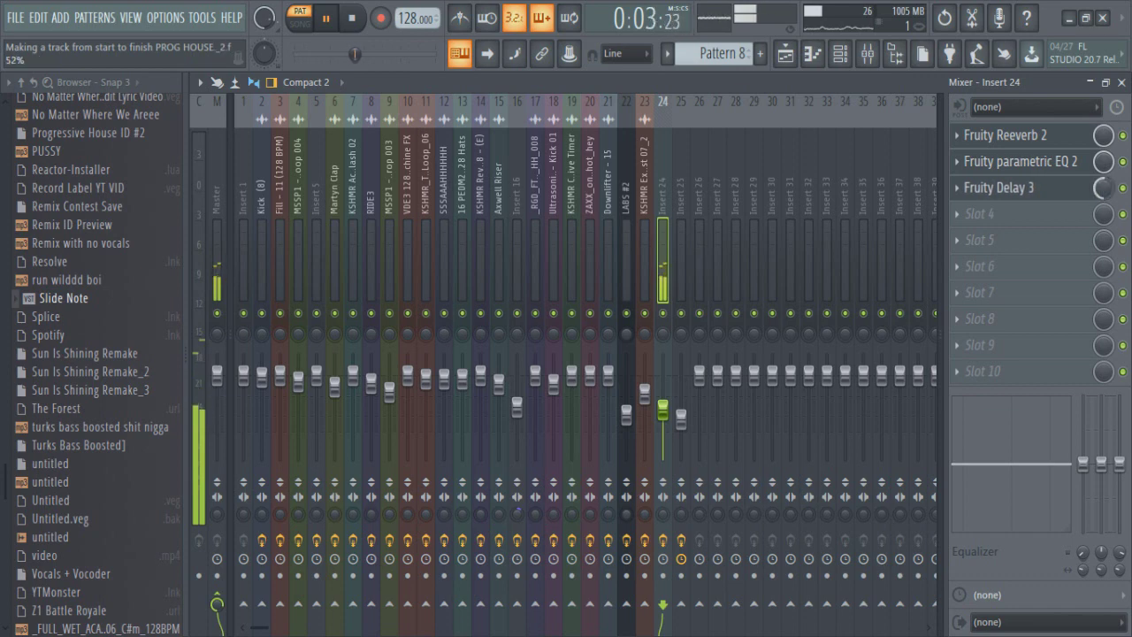
click(1059, 191)
drag(873, 311, 873, 322)
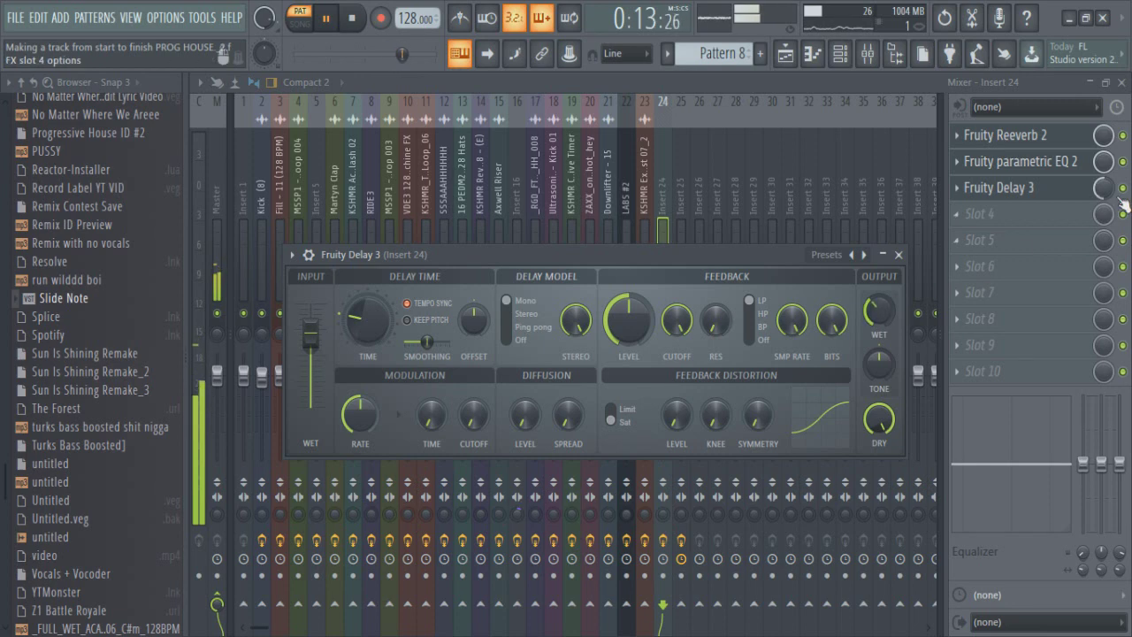
key(Escape)
key(space)
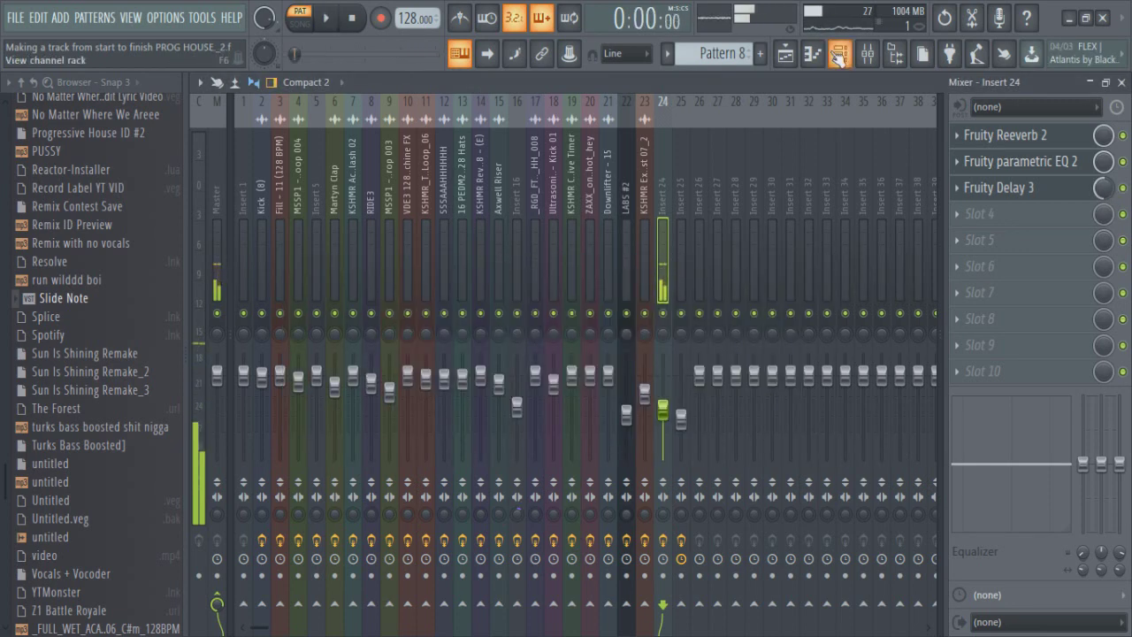
Adjust Fruity Delay 3's mix level on Insert 24, switch off Sylenth1 #2's built-in delay, and audition the result in song playback
key(F6)
click(493, 314)
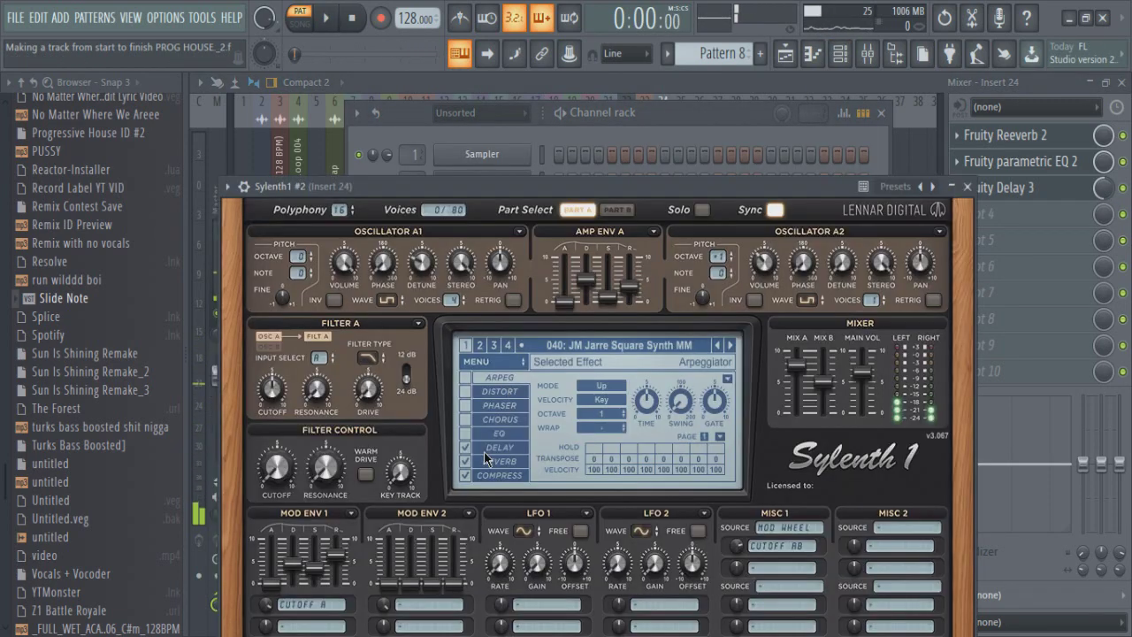
key(space)
drag(1103, 187, 1103, 175)
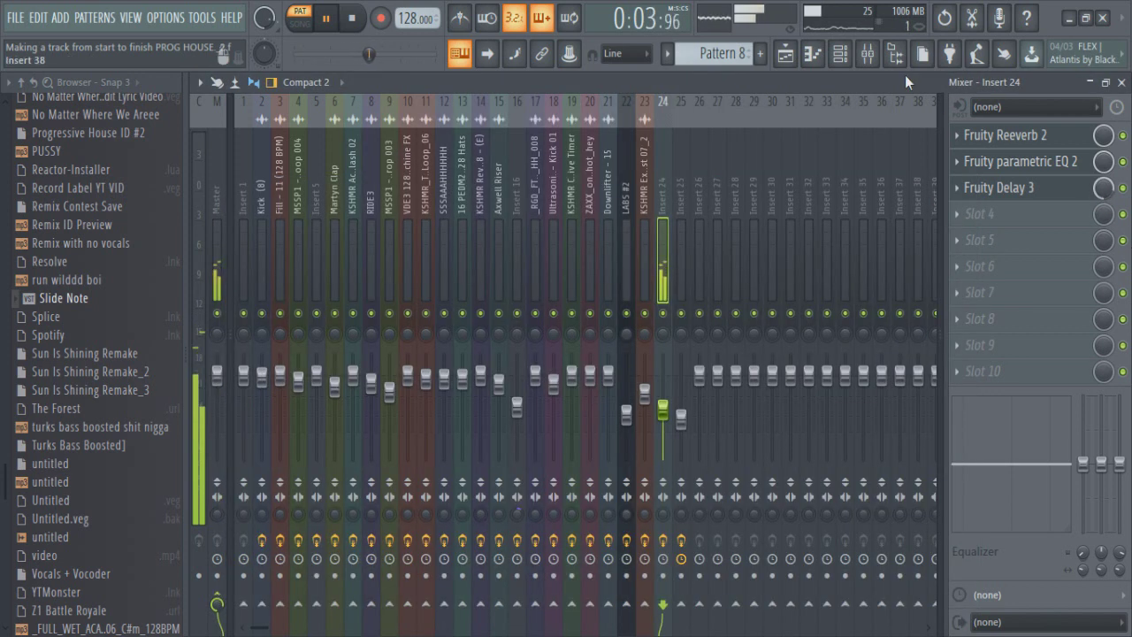
click(841, 53)
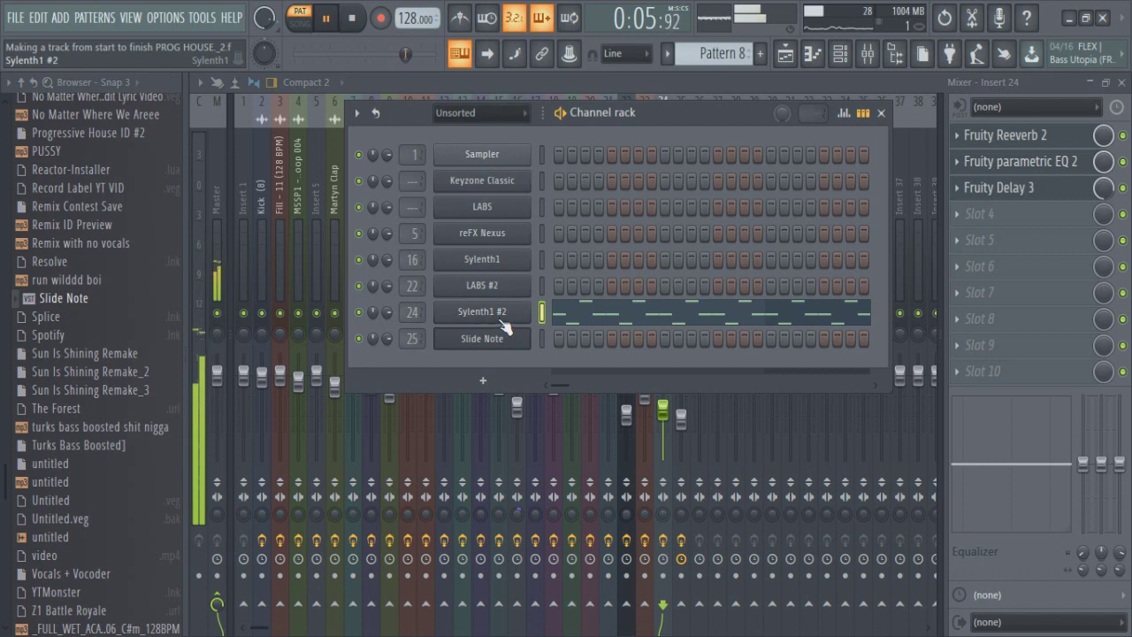
click(501, 326)
click(300, 18)
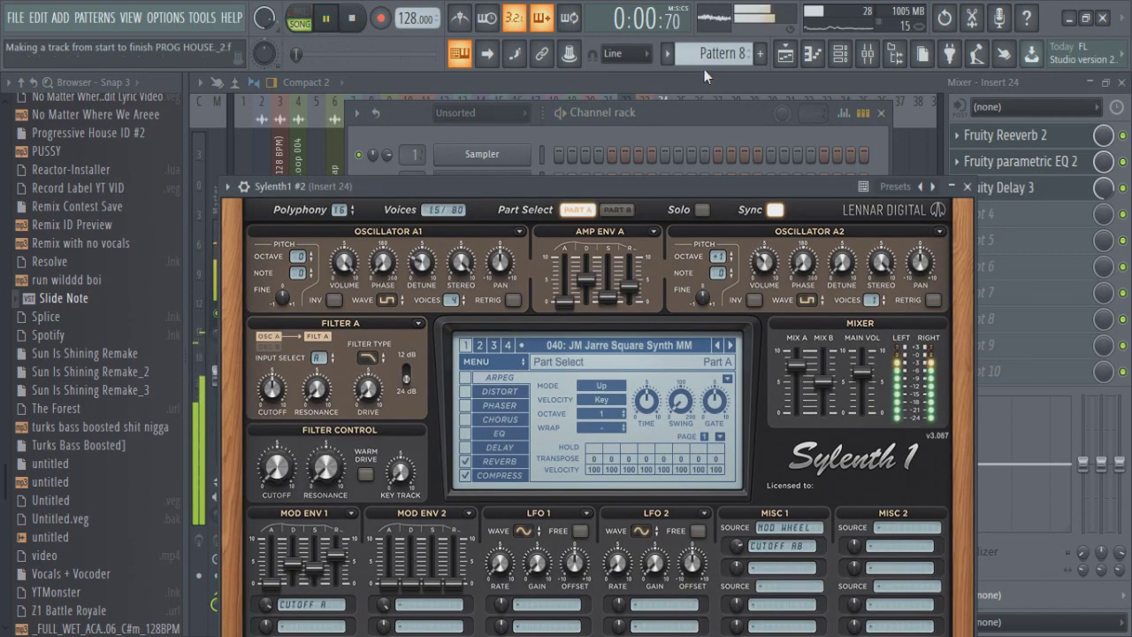
click(785, 54)
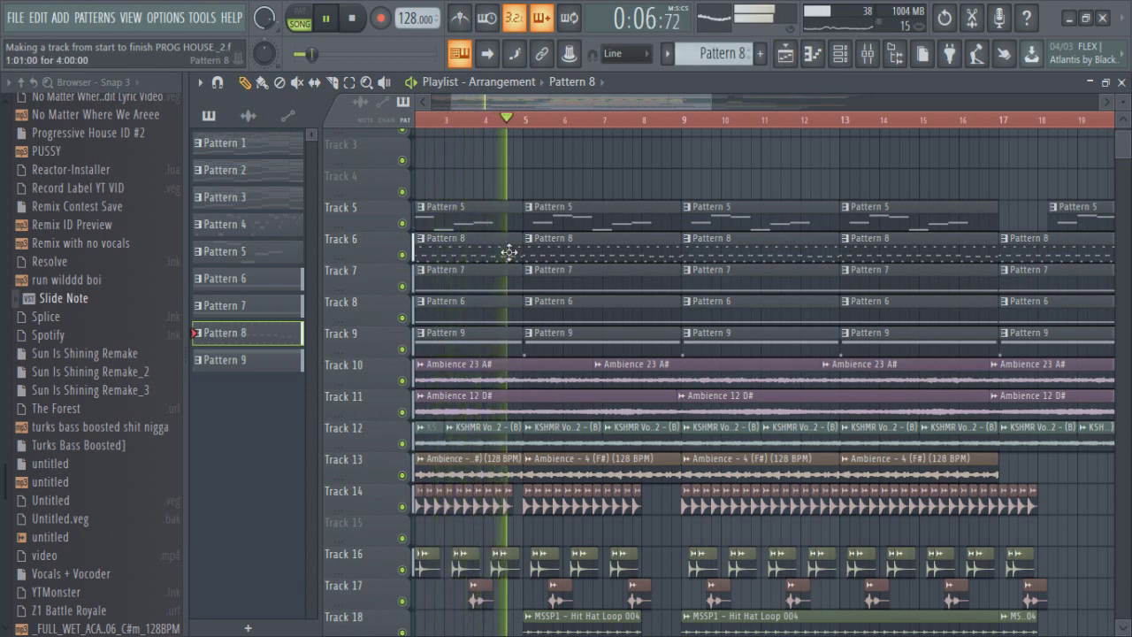
key(space)
Shift all Pattern 5 to 9 clips before bar 22 on Tracks 5 to 9 up one track and save the project
scroll(505, 253, down, 3)
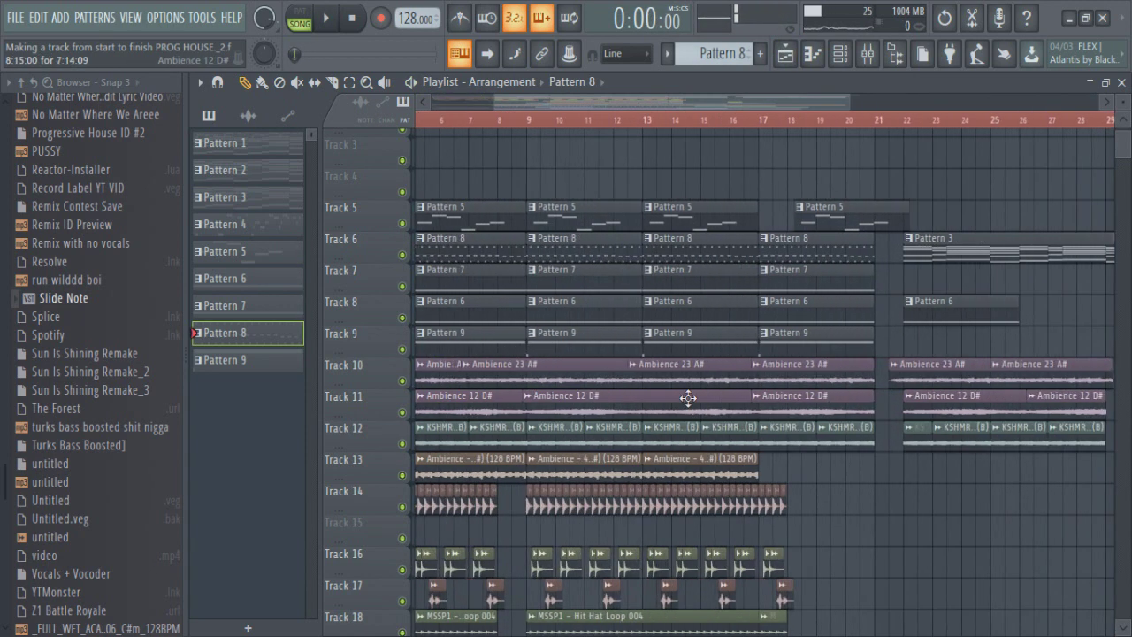
scroll(688, 398, down, 3)
scroll(690, 399, up, 2)
drag(733, 406, 310, 183)
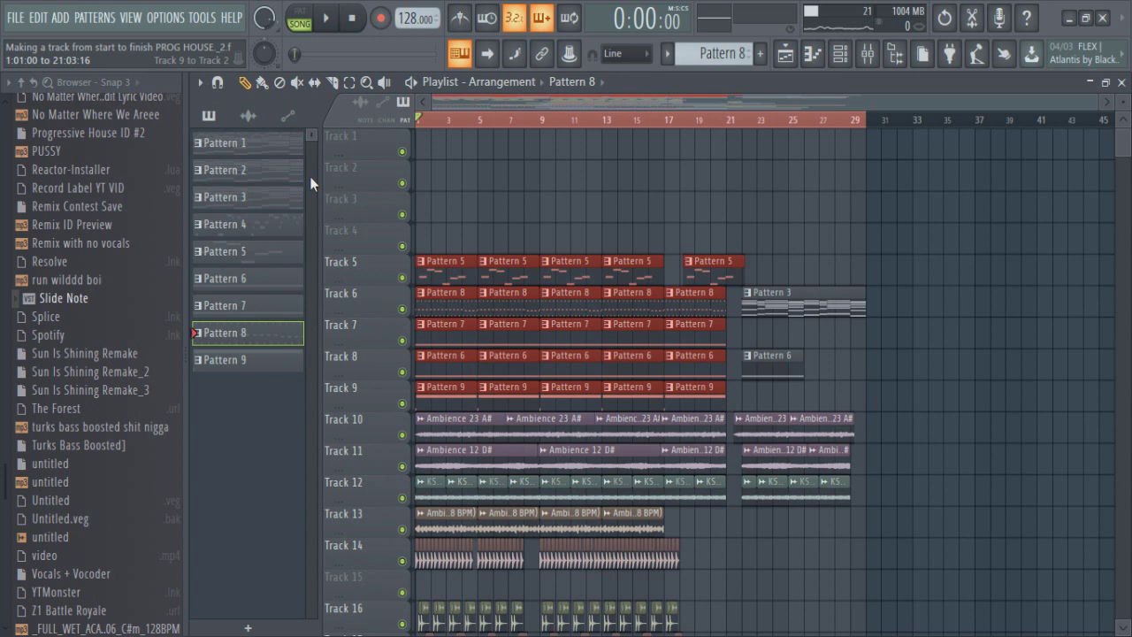
key(shift+Up)
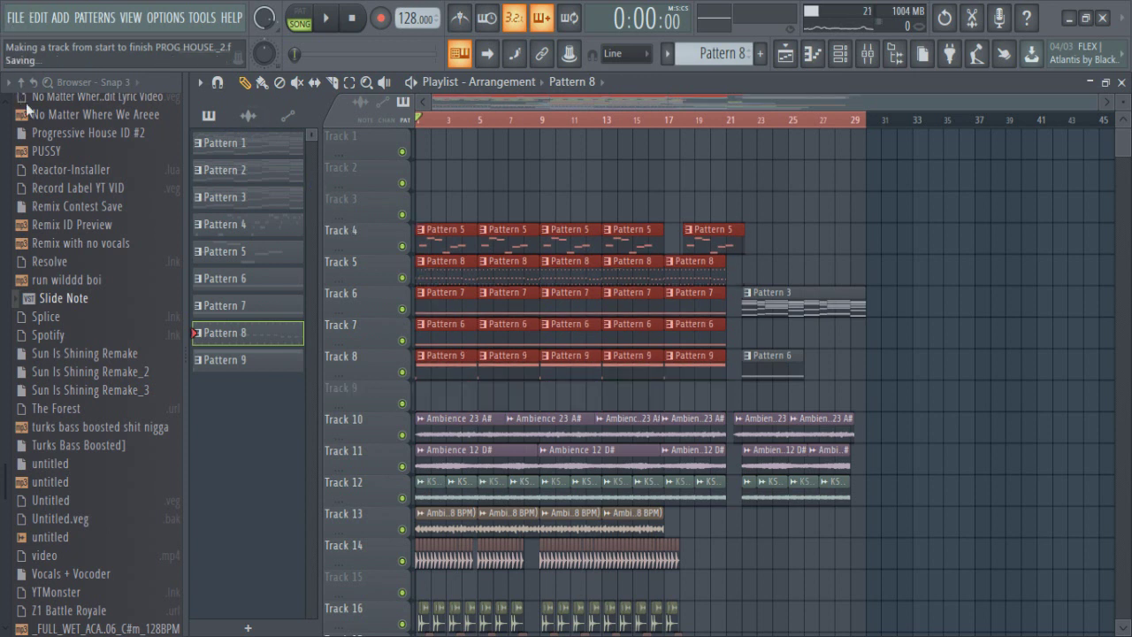
Add a second reFX Nexus channel and load the piano preset PN Nexus Grandpiano Soft
click(839, 55)
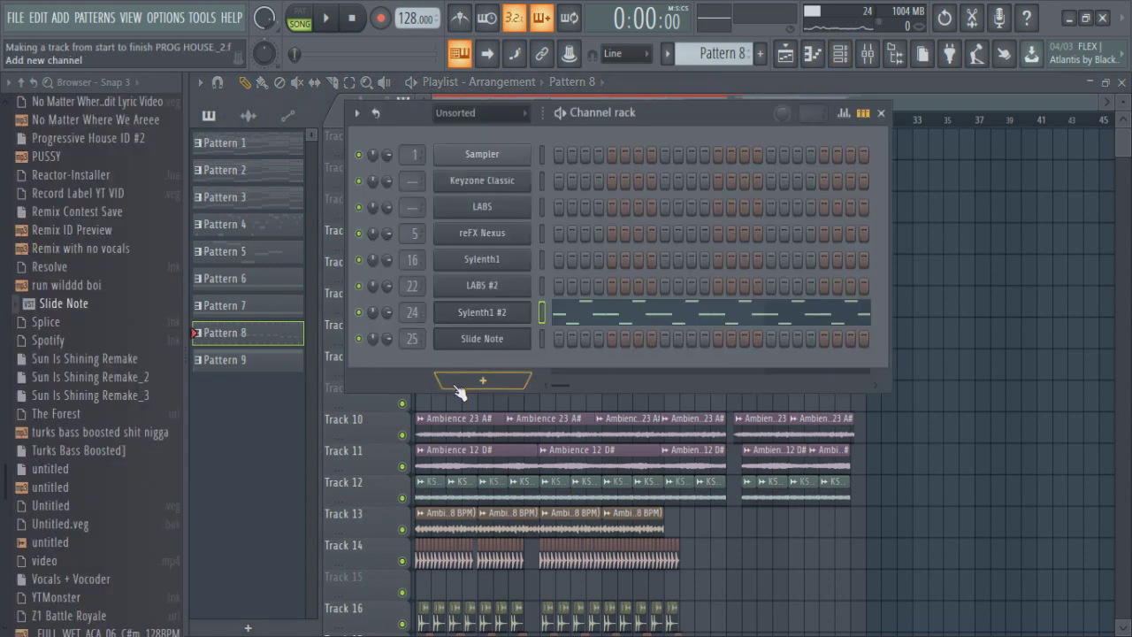
click(759, 93)
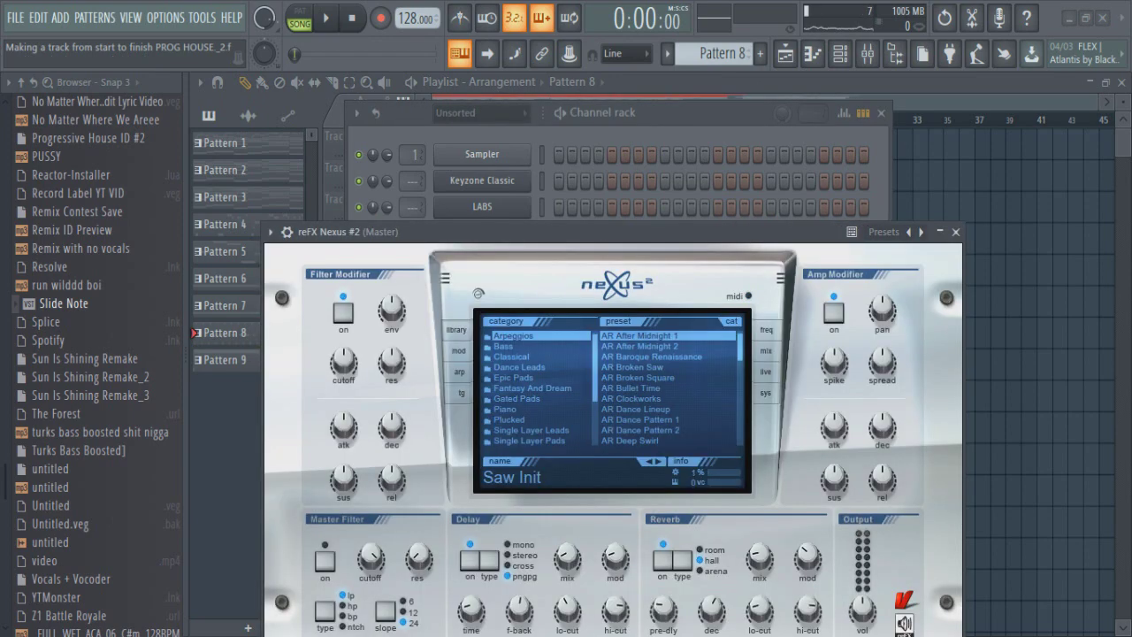
click(505, 409)
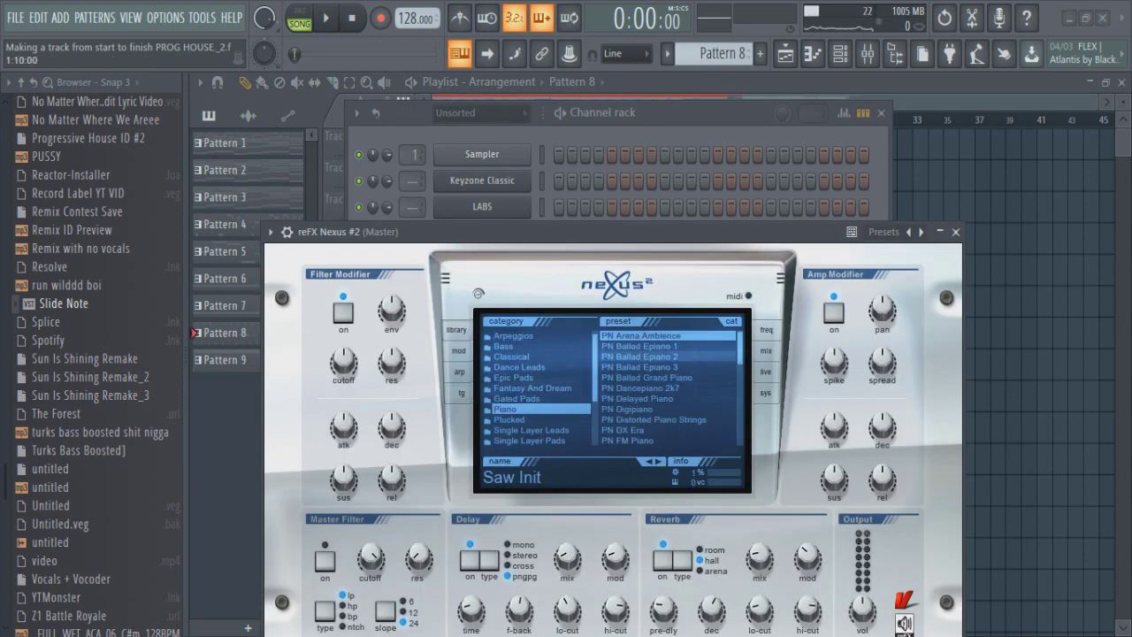
scroll(668, 389, down, 3)
click(646, 409)
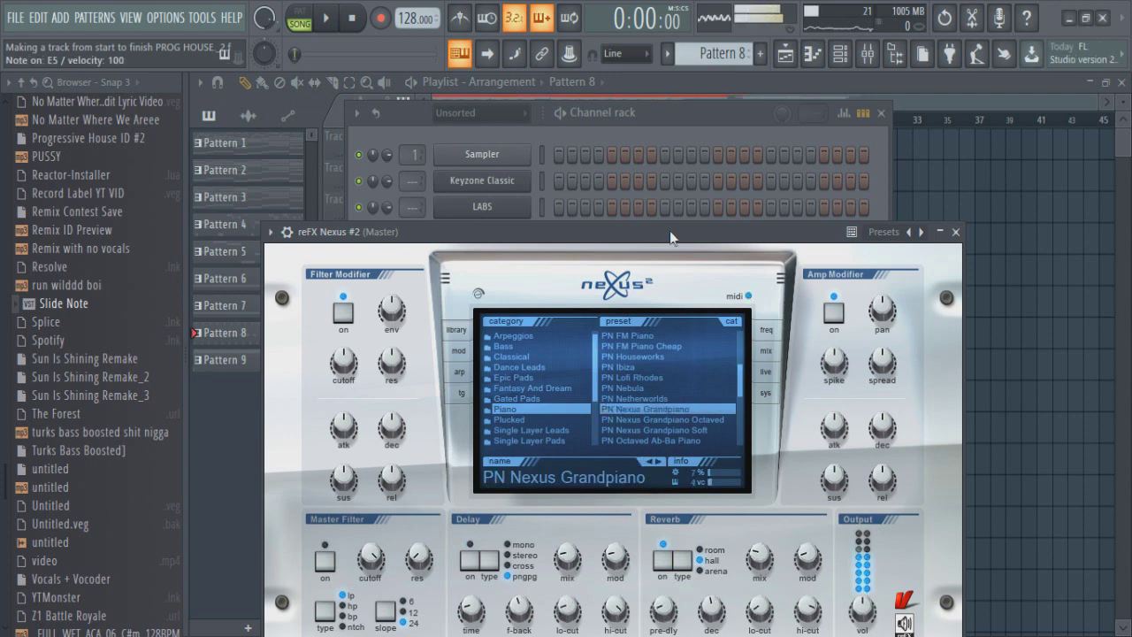
click(672, 430)
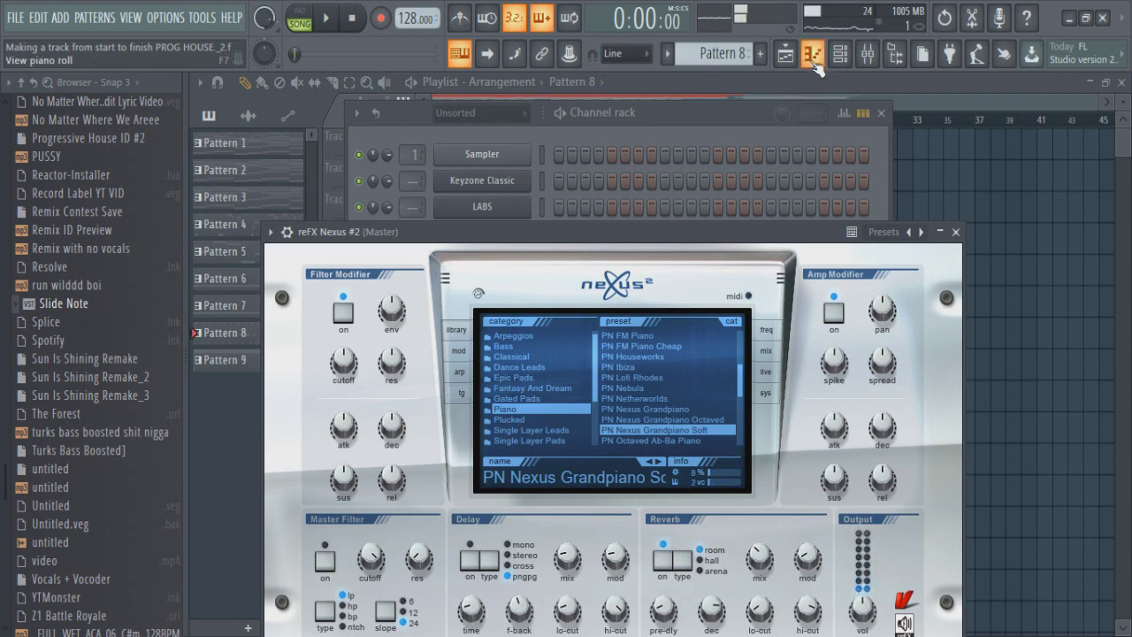
Create Pattern 10, sketch a short two-note reFX Nexus #2 phrase in it, and place its clip on Track 9
click(233, 368)
scroll(717, 53, up, 1)
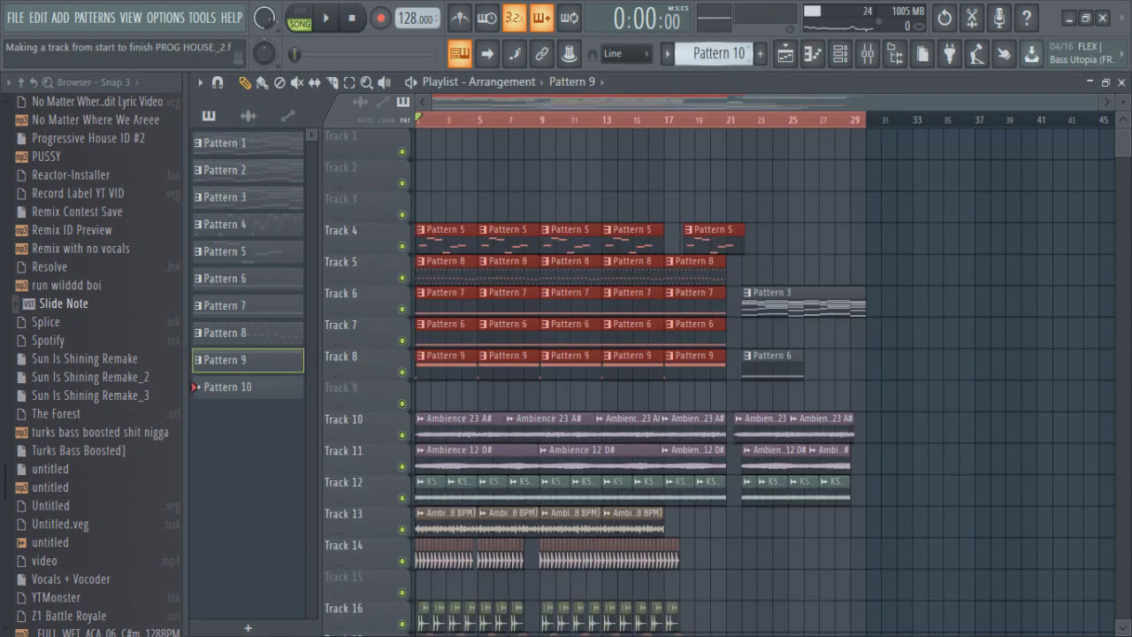
click(812, 53)
click(385, 252)
right_click(395, 259)
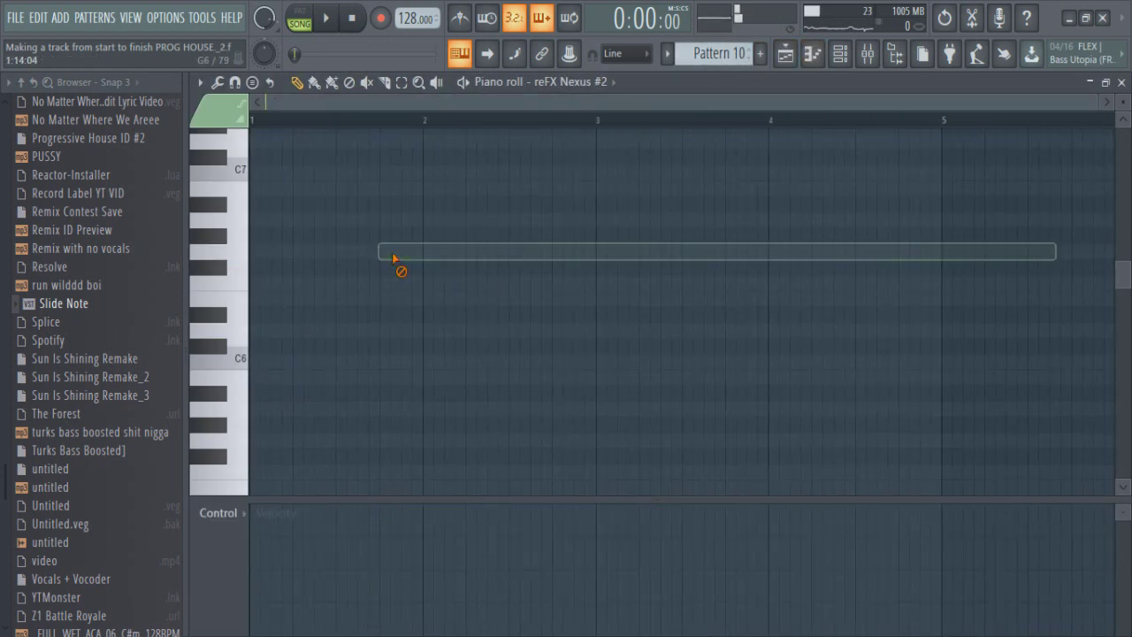
scroll(371, 281, down, 6)
click(262, 237)
drag(314, 238, 294, 395)
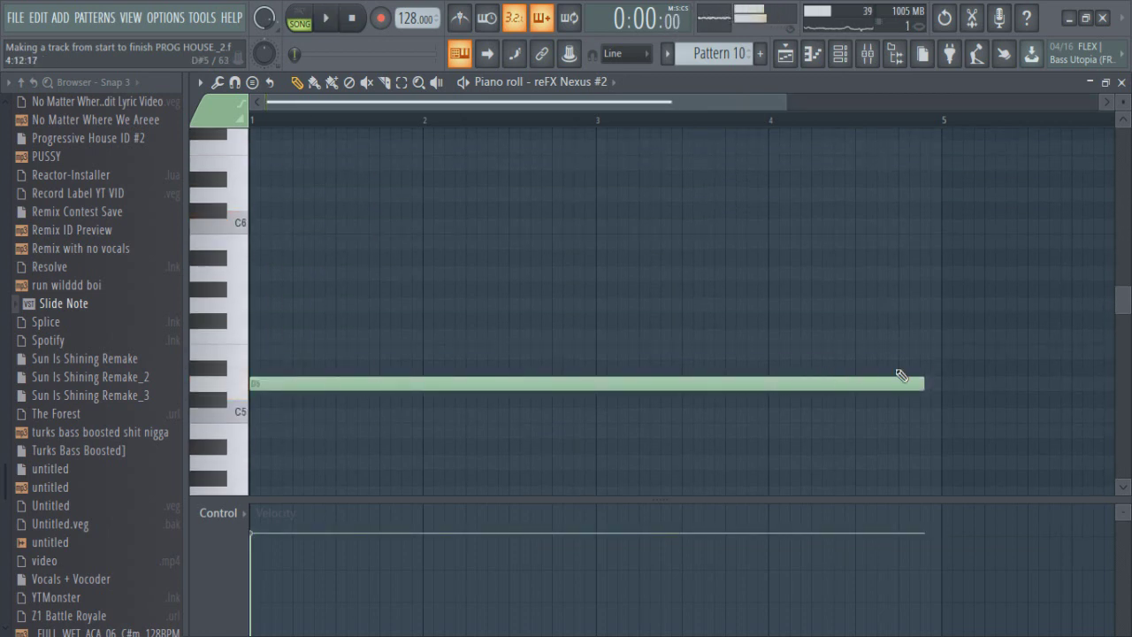
drag(941, 387, 355, 421)
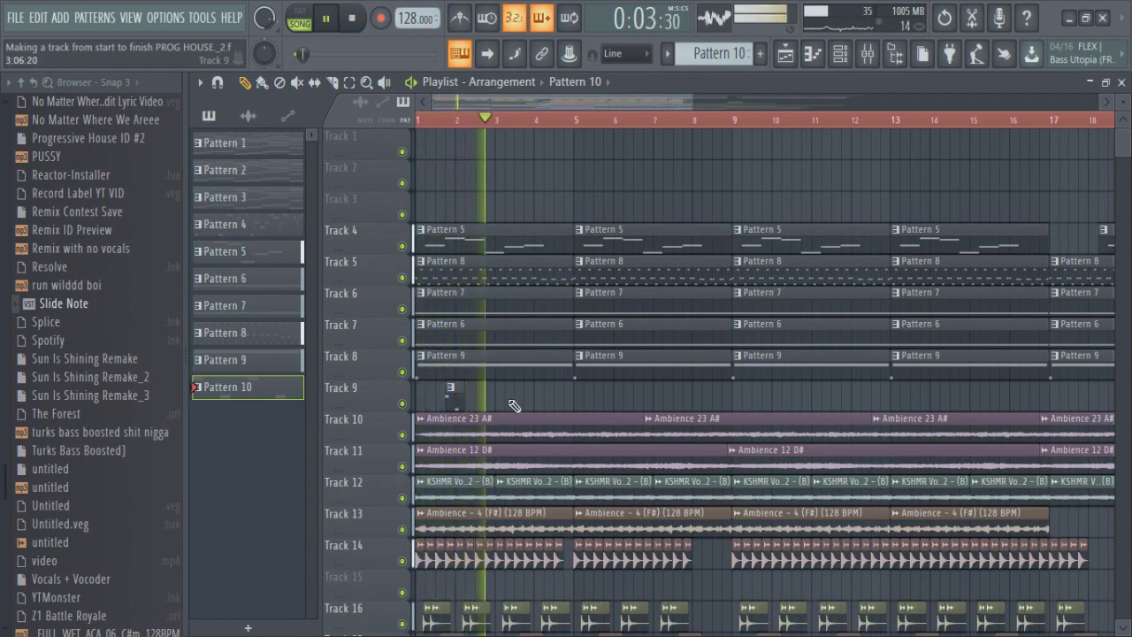
Move the Pattern 10 clip on Track 9 to 4:05 and play the song around it
drag(451, 403, 548, 402)
key(space)
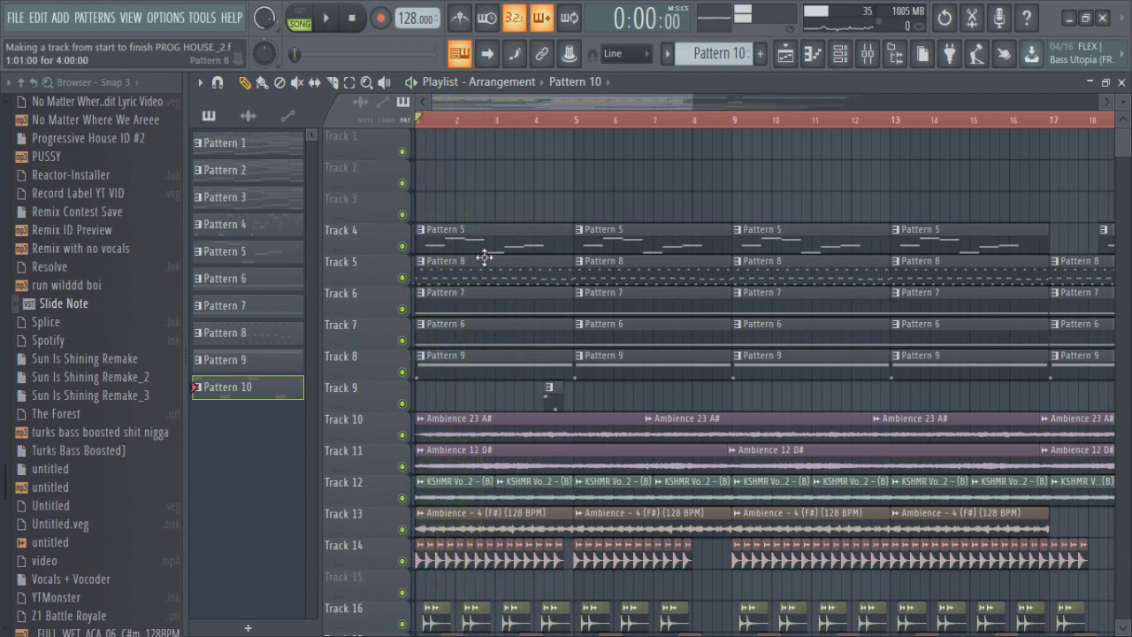
scroll(485, 257, up, 4)
scroll(619, 340, up, 3)
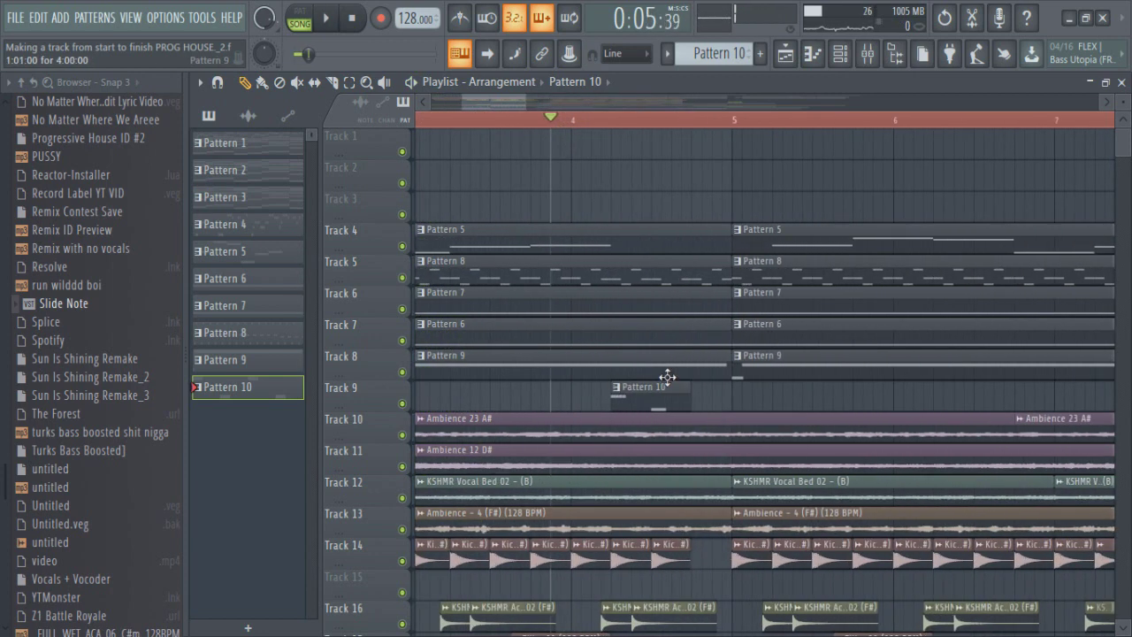
key(space)
key(space)
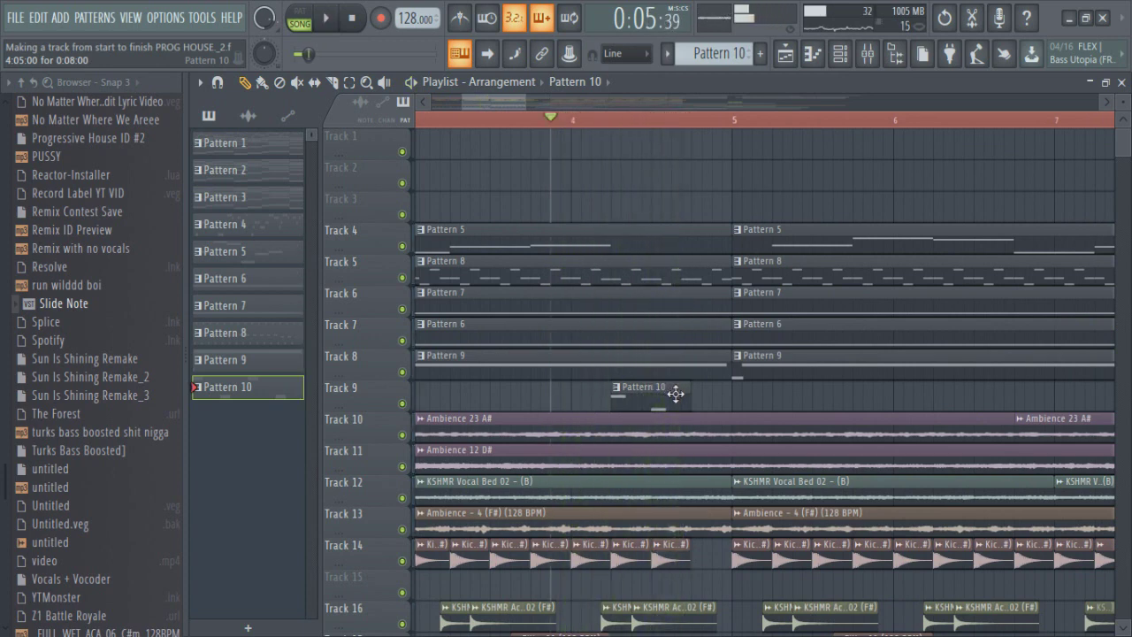
Rework Pattern 10 into a roughly half-bar D7 followed by E7, and extend its Track 9 clip to bar 5
double_click(673, 393)
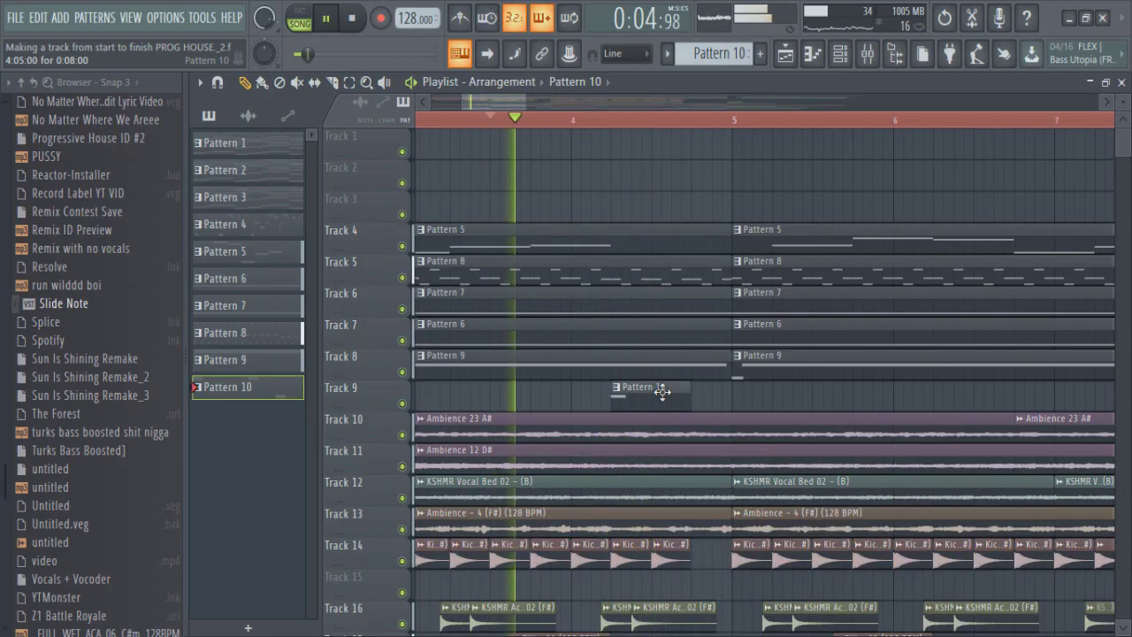
double_click(663, 389)
key(space)
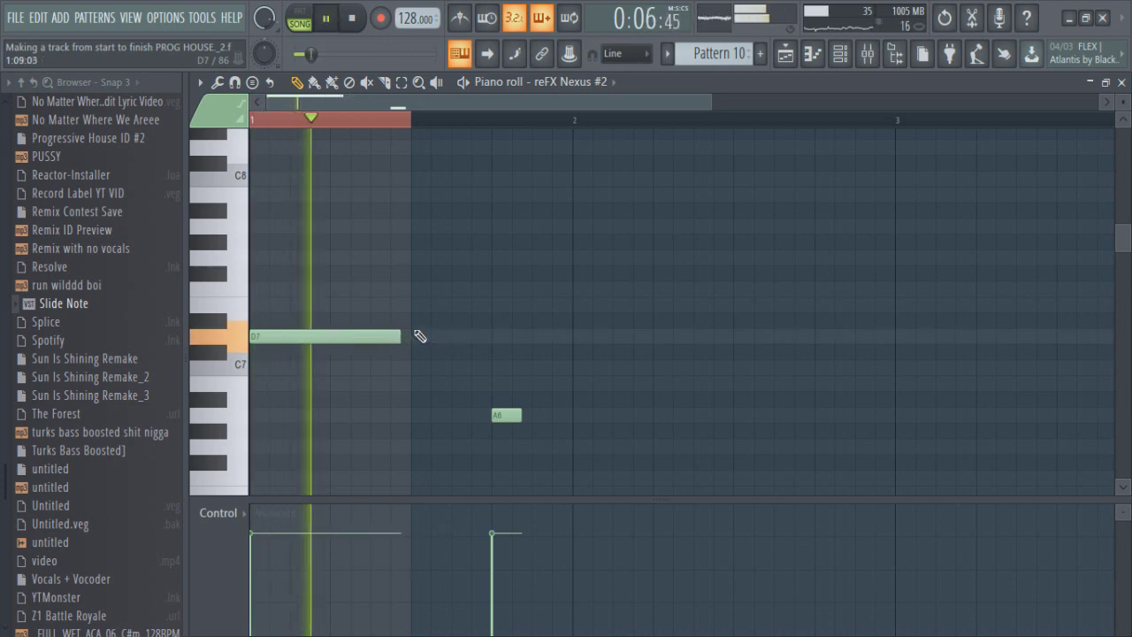
click(416, 305)
click(815, 54)
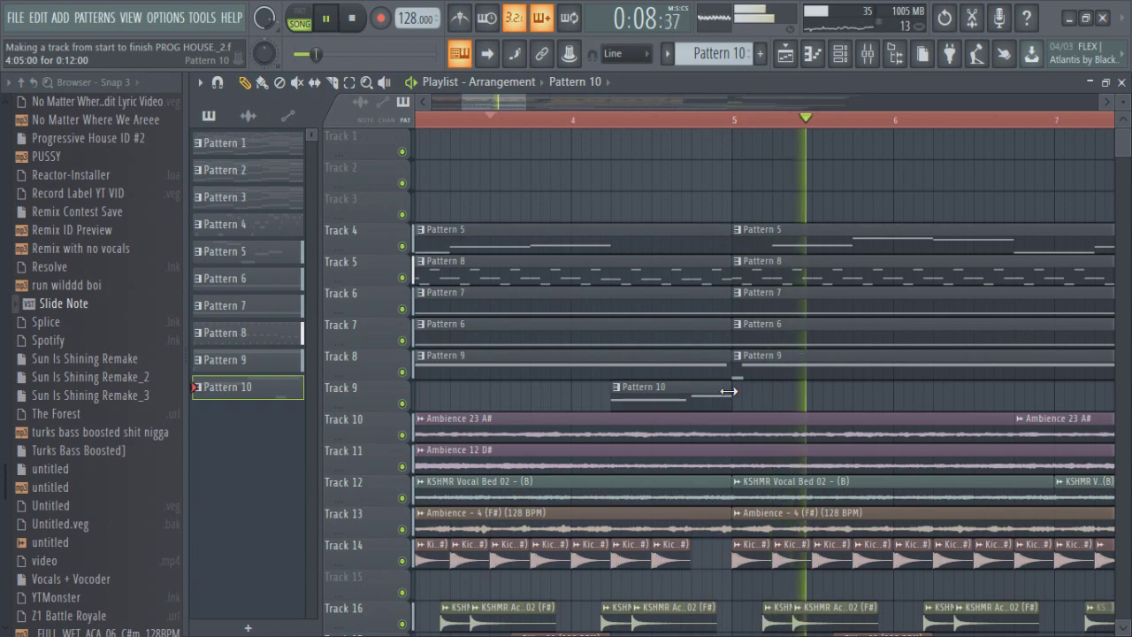
Try a second Pattern 10 clip at the start of bar 8 on Track 9, and remove it
ctrl+scroll(731, 396, down, 6)
scroll(731, 393, down, 3)
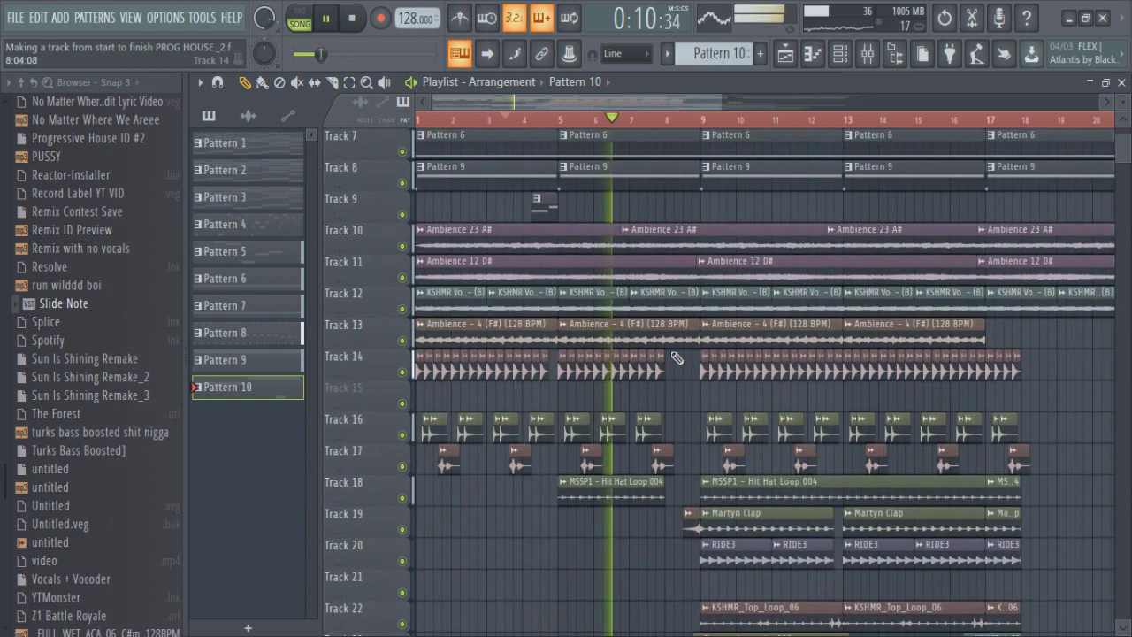
ctrl+scroll(672, 356, down, 3)
scroll(647, 346, up, 2)
ctrl+scroll(563, 346, up, 6)
click(599, 335)
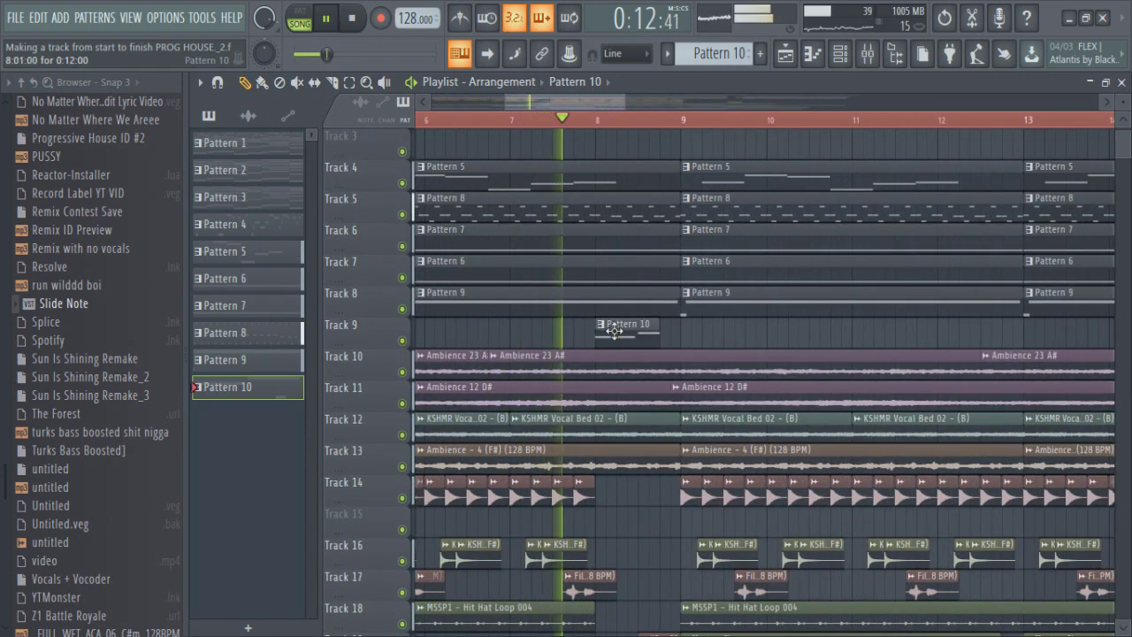
ctrl+scroll(611, 332, down, 3)
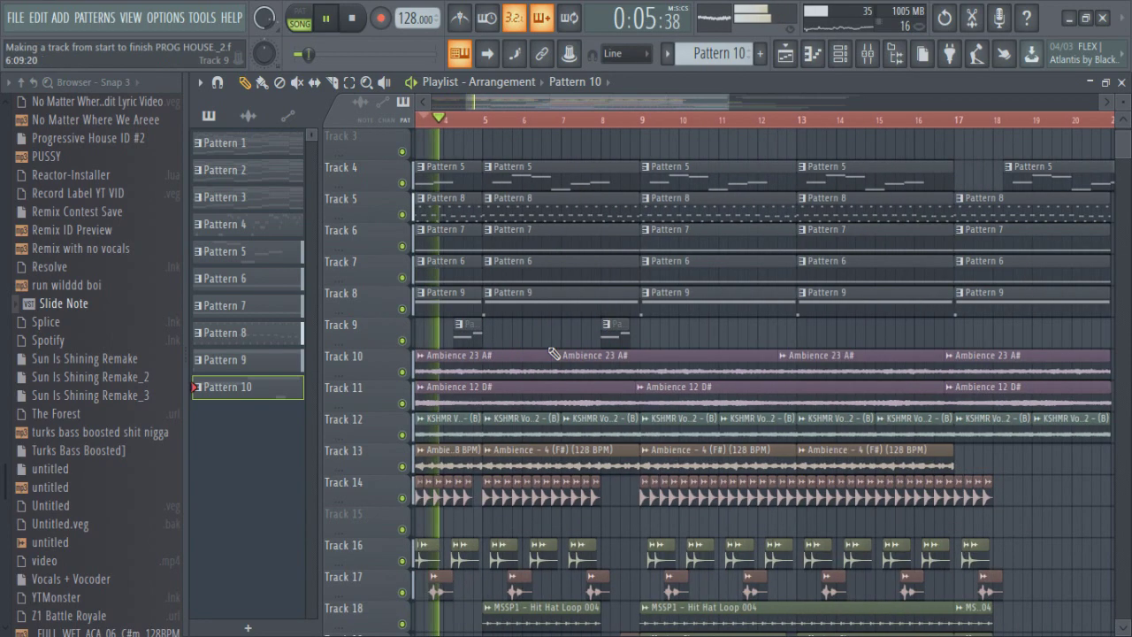
right_click(614, 329)
Place a second Pattern 10 clip in bar 12 on Track 9 and align it to end at bar 13
click(758, 344)
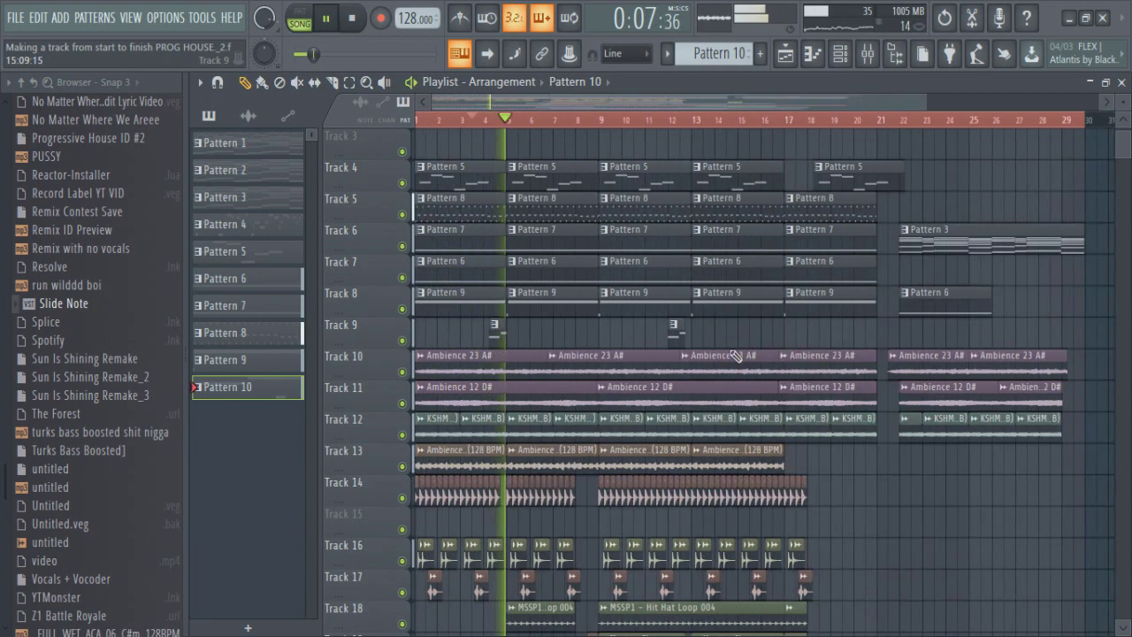
ctrl+scroll(621, 350, up, 1)
ctrl+scroll(619, 352, down, 2)
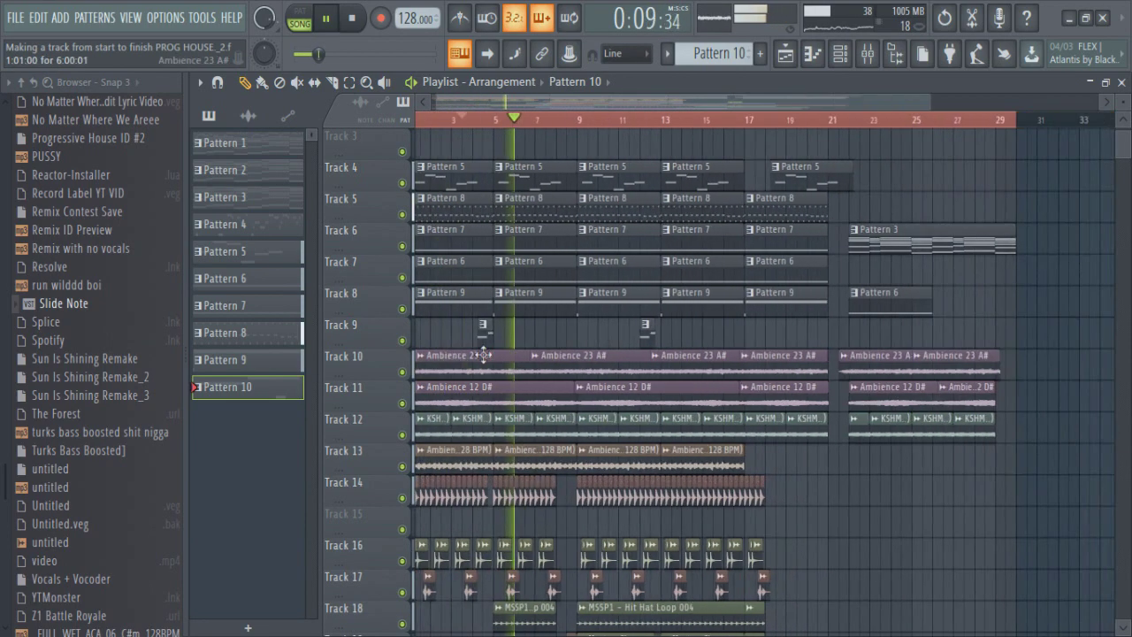
ctrl+scroll(475, 353, up, 3)
ctrl+scroll(670, 350, down, 3)
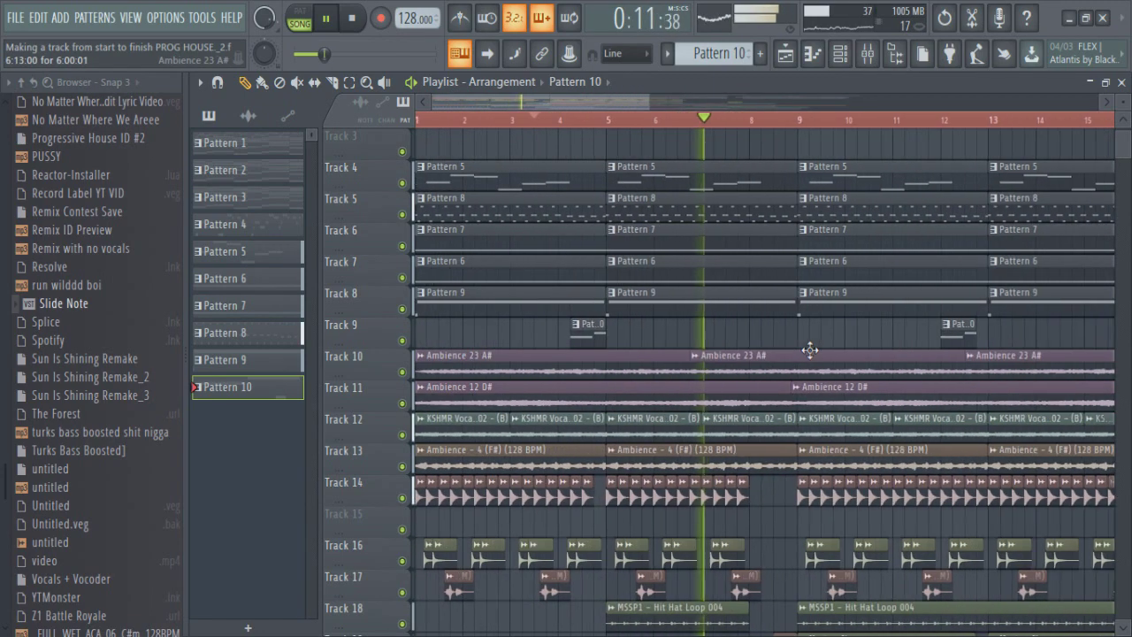
ctrl+scroll(837, 346, up, 4)
drag(785, 338, 824, 331)
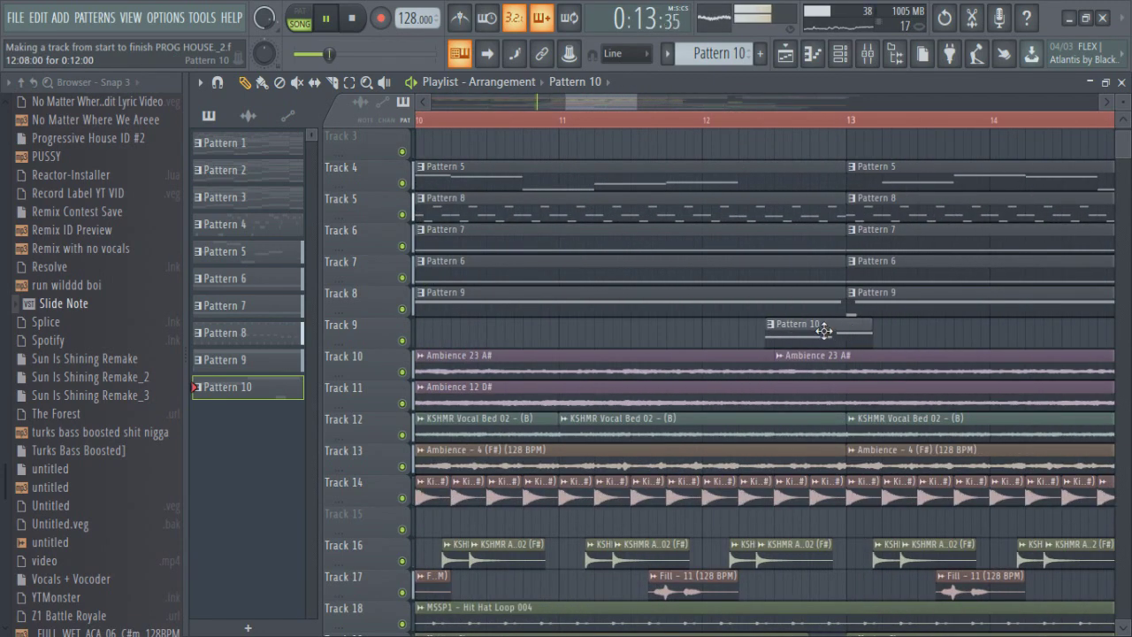
ctrl+scroll(774, 330, down, 3)
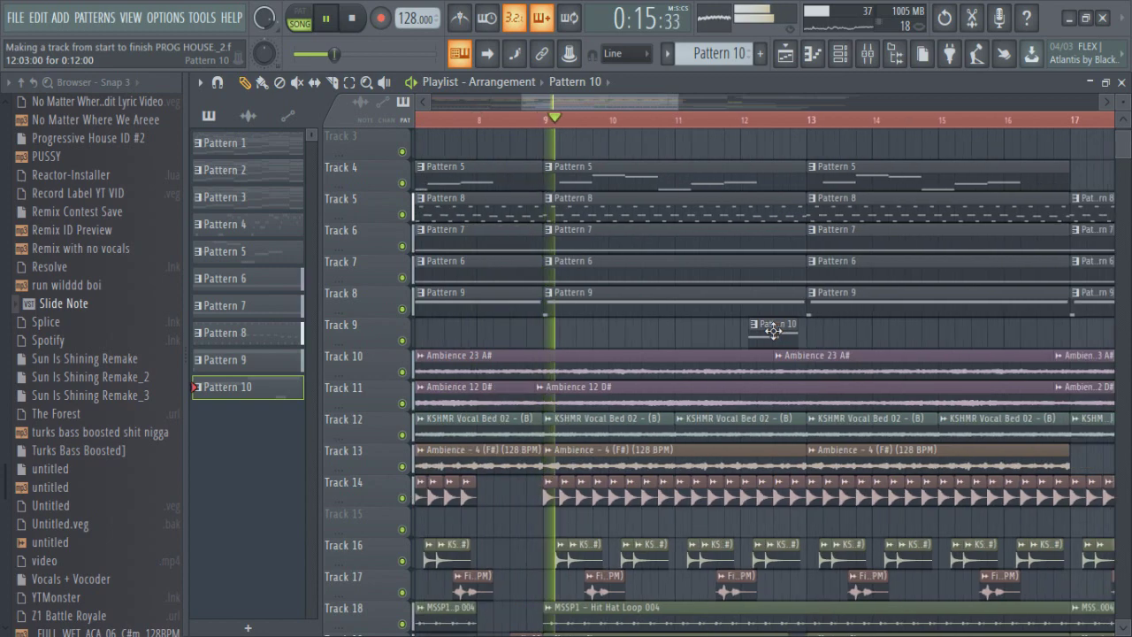
ctrl+scroll(775, 331, up, 3)
drag(776, 331, 786, 330)
ctrl+scroll(786, 330, down, 3)
ctrl+scroll(786, 329, down, 4)
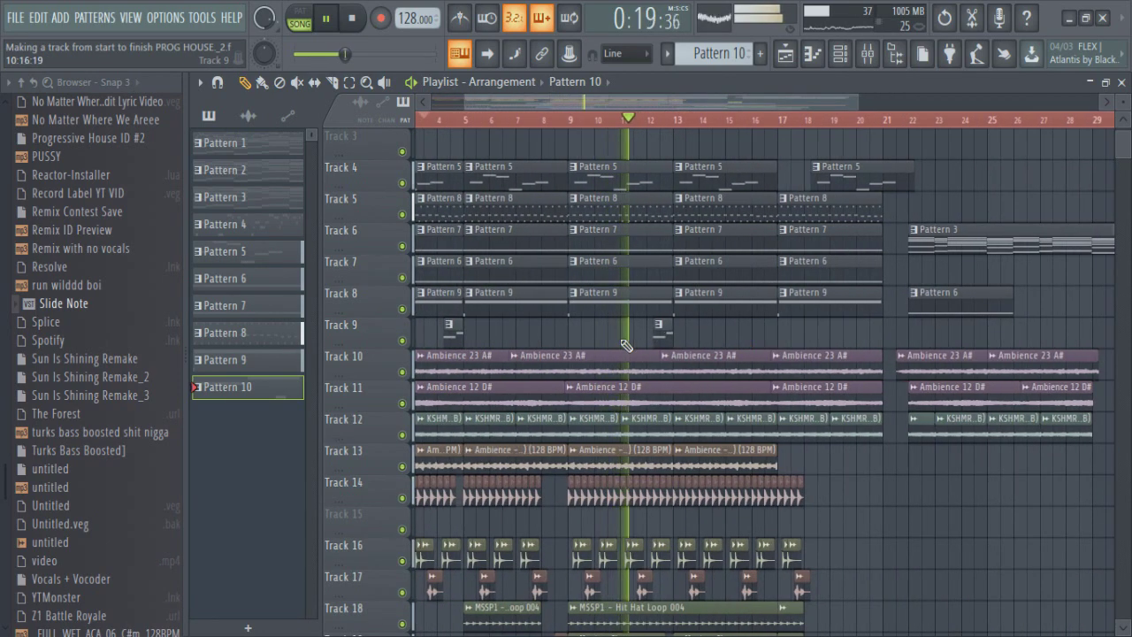
Play Pattern 8's Sylenth1 #2 part on its own and lower the Insert 24 volume to 47% (-13.6 dB)
ctrl+scroll(662, 334, up, 5)
double_click(663, 214)
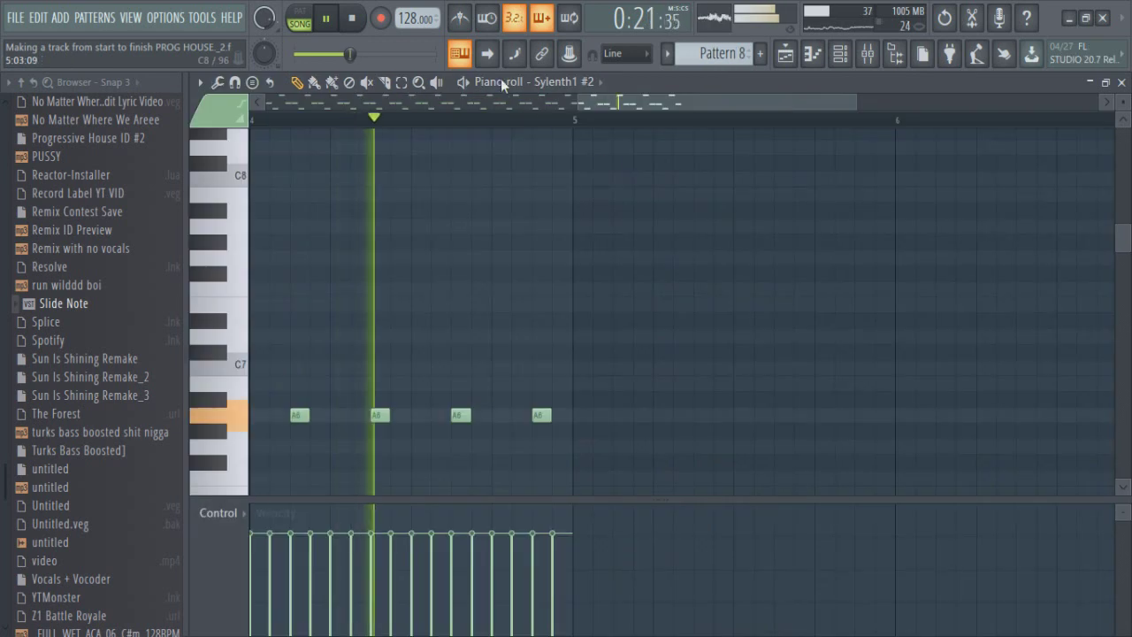
key(l)
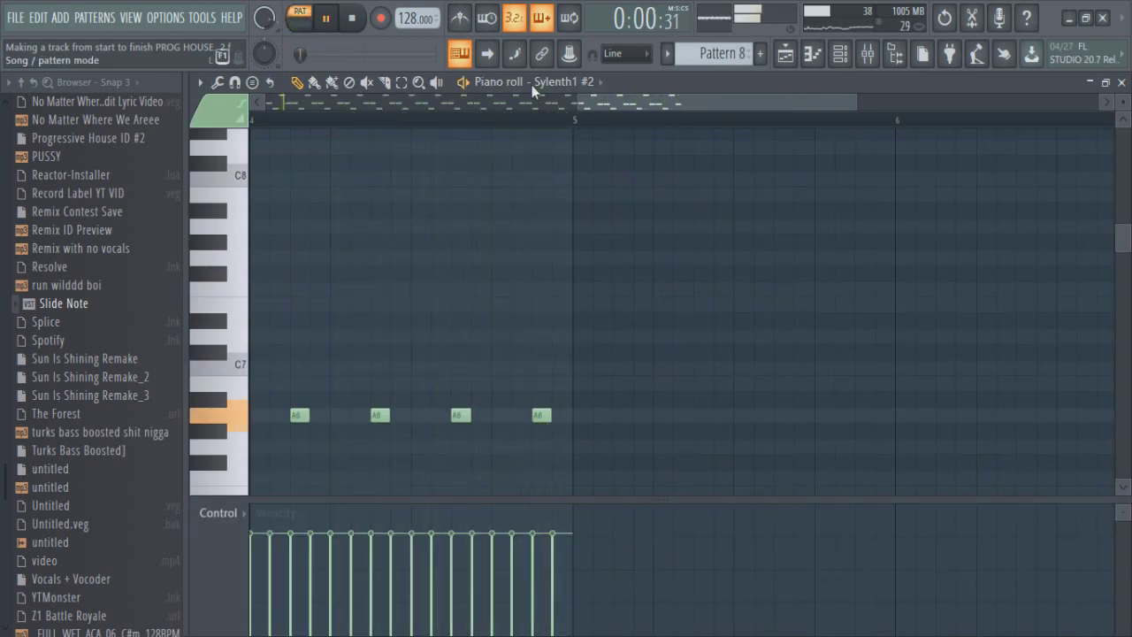
click(868, 55)
click(662, 413)
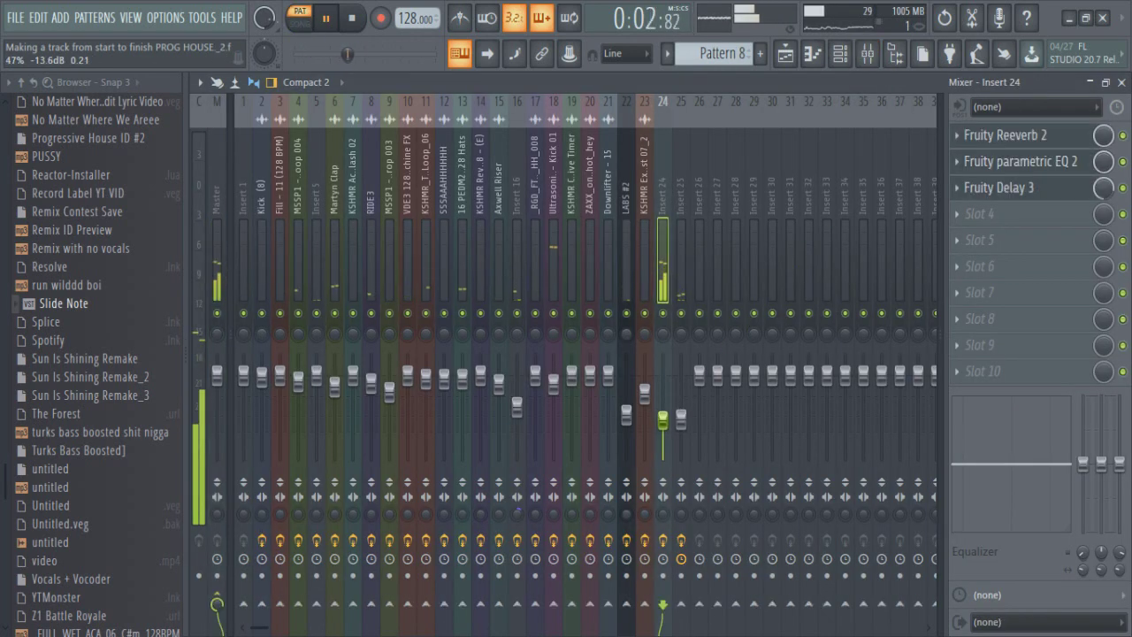
Rebalance the two pluck channels against the full song, with Insert 24 at about 46% and Insert 25 at about 41% volume
drag(682, 427, 686, 432)
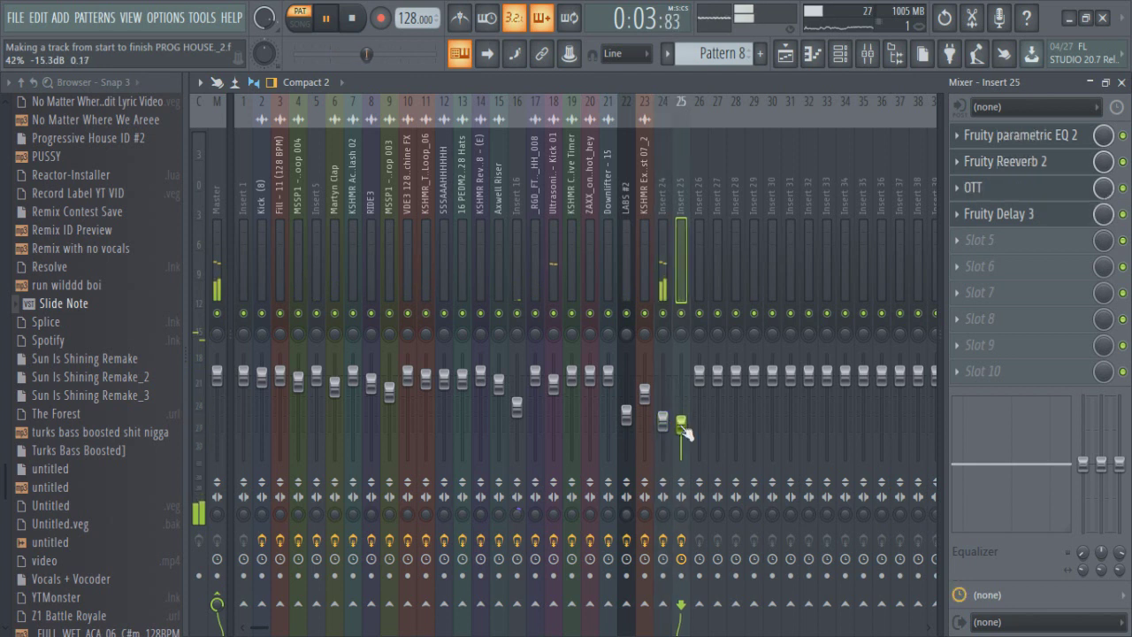
click(313, 31)
click(663, 422)
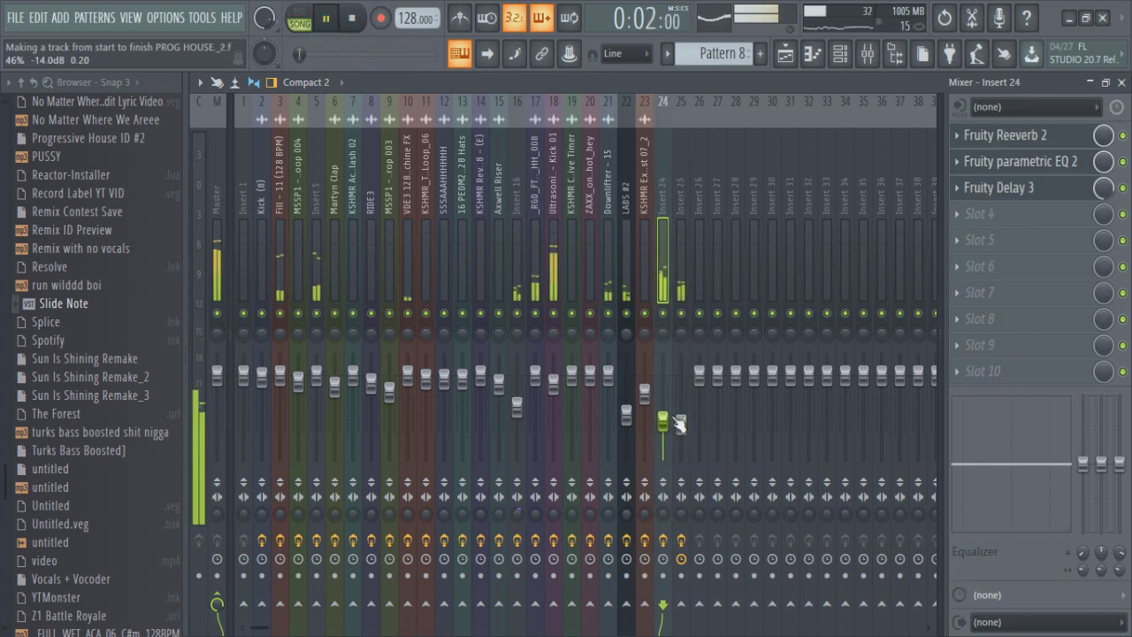
drag(679, 428, 679, 425)
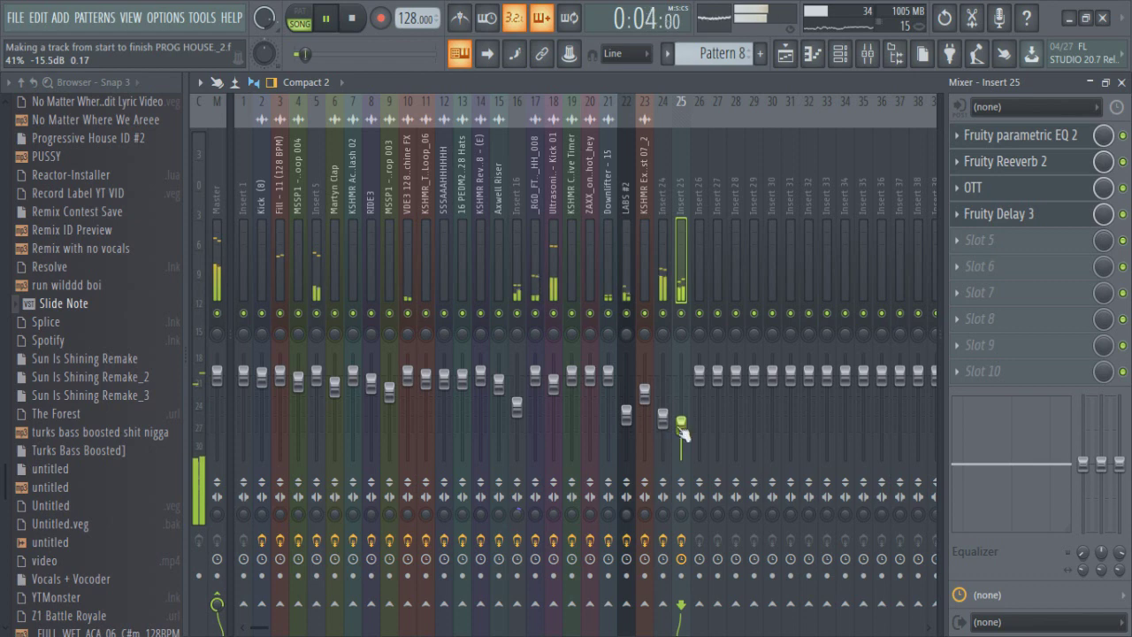
Solo Track 21 in the playlist and listen to its reverse synth and reverse vocal transition into bar 9
click(785, 60)
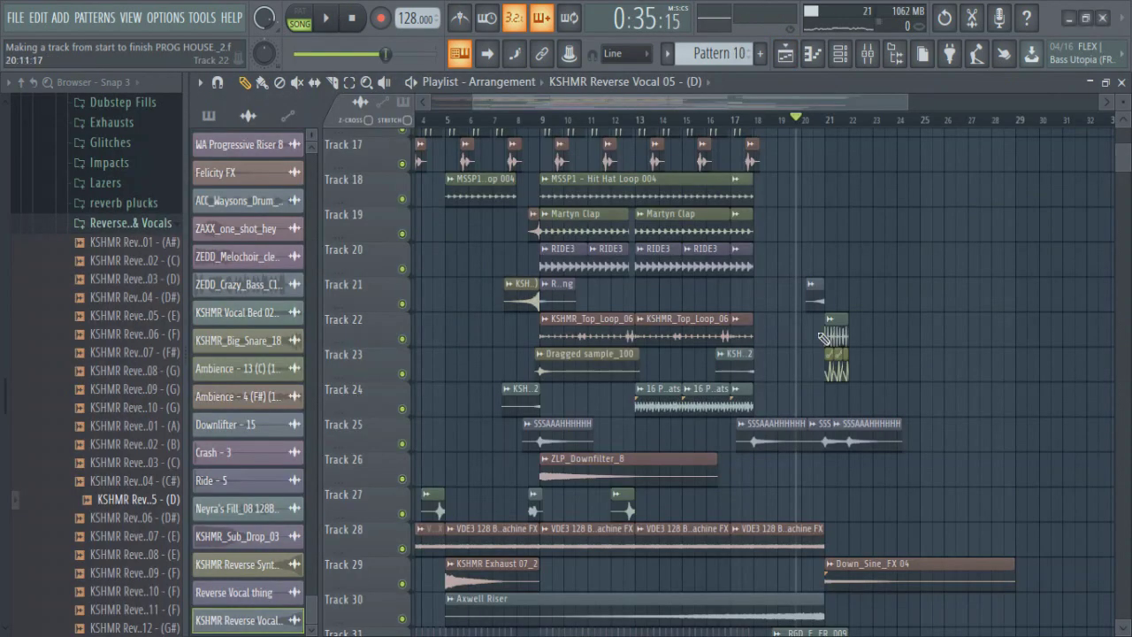
scroll(531, 372, up, 3)
ctrl+scroll(531, 372, up, 4)
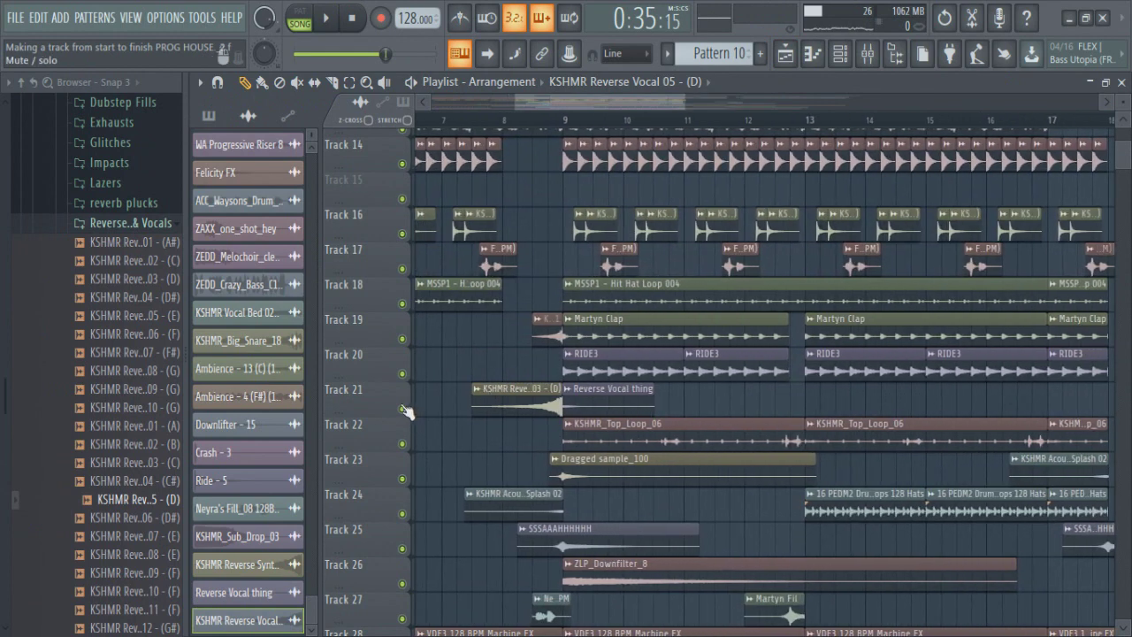
right_click(403, 409)
key(space)
key(space)
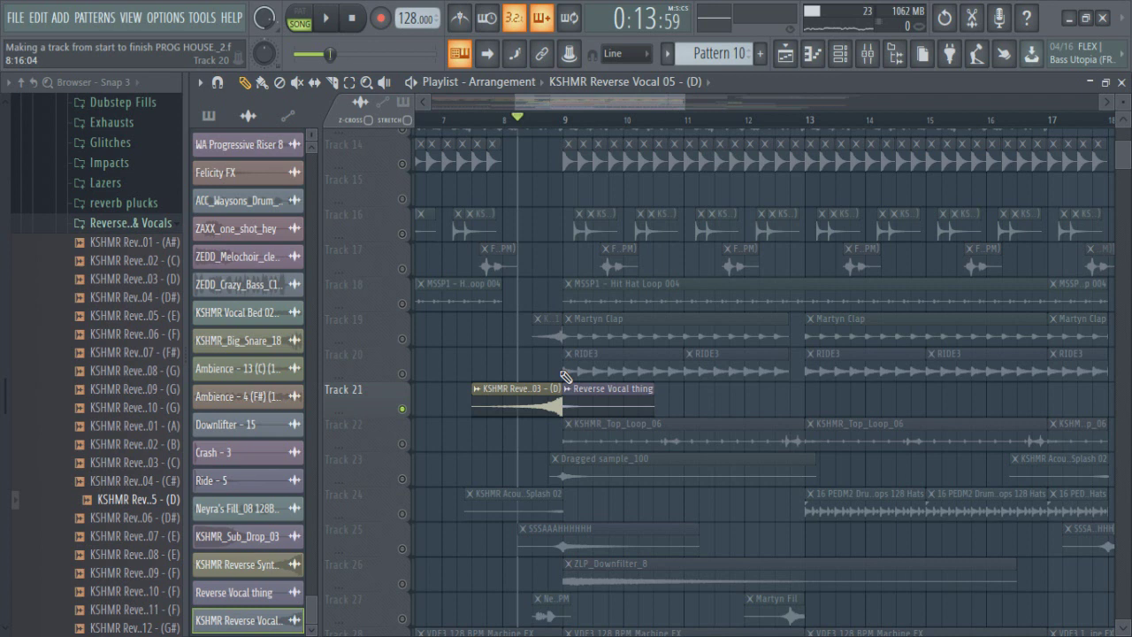
key(space)
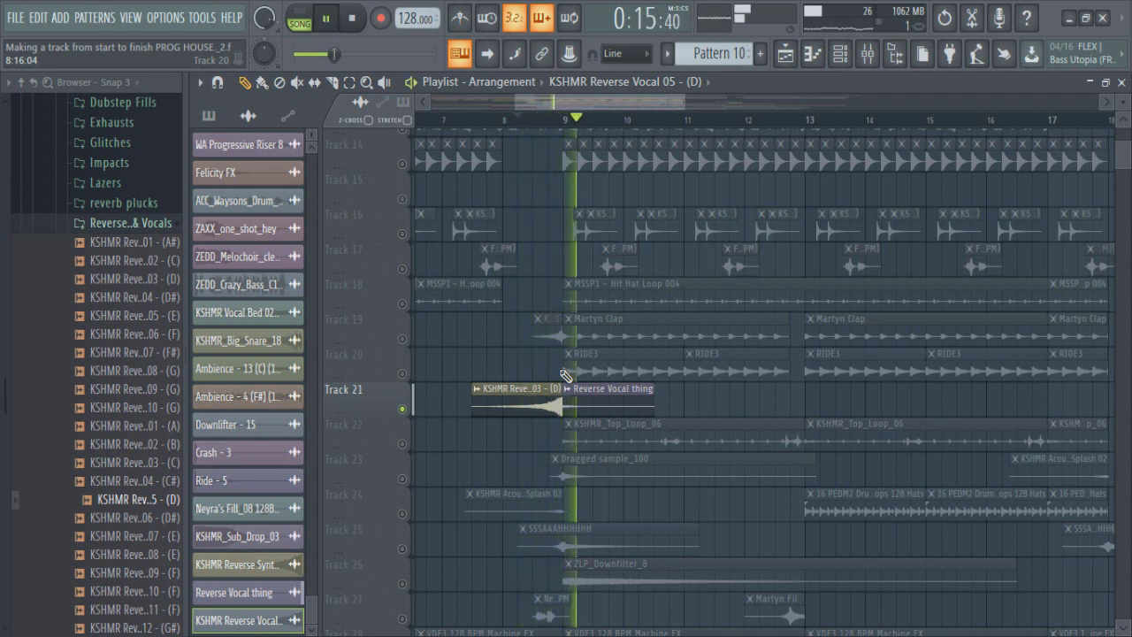
key(space)
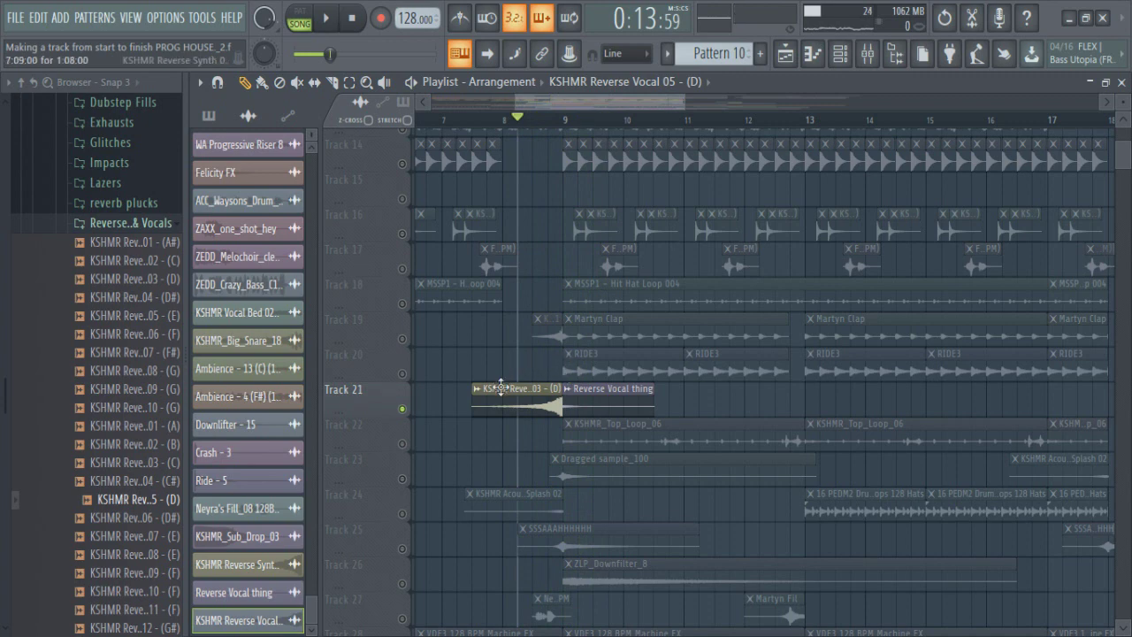
Move the playhead to bar 8 and inspect the sample settings of the KSHMR Reverse Synth 03 - (D) and Reverse Vocal thing clips
scroll(501, 387, up, 2)
click(509, 121)
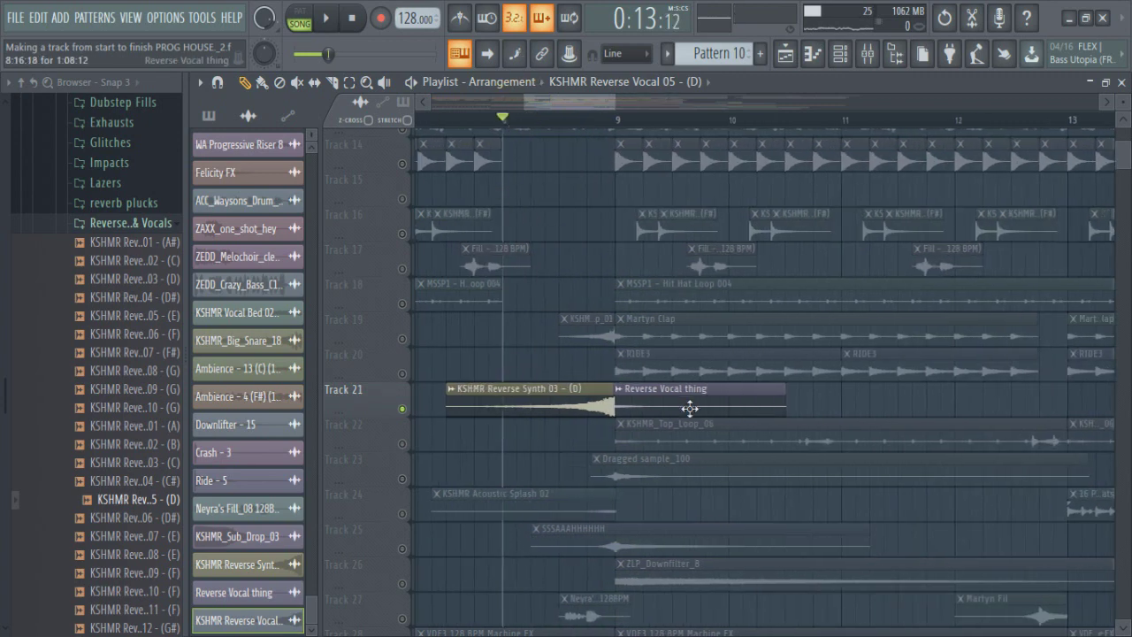
double_click(570, 407)
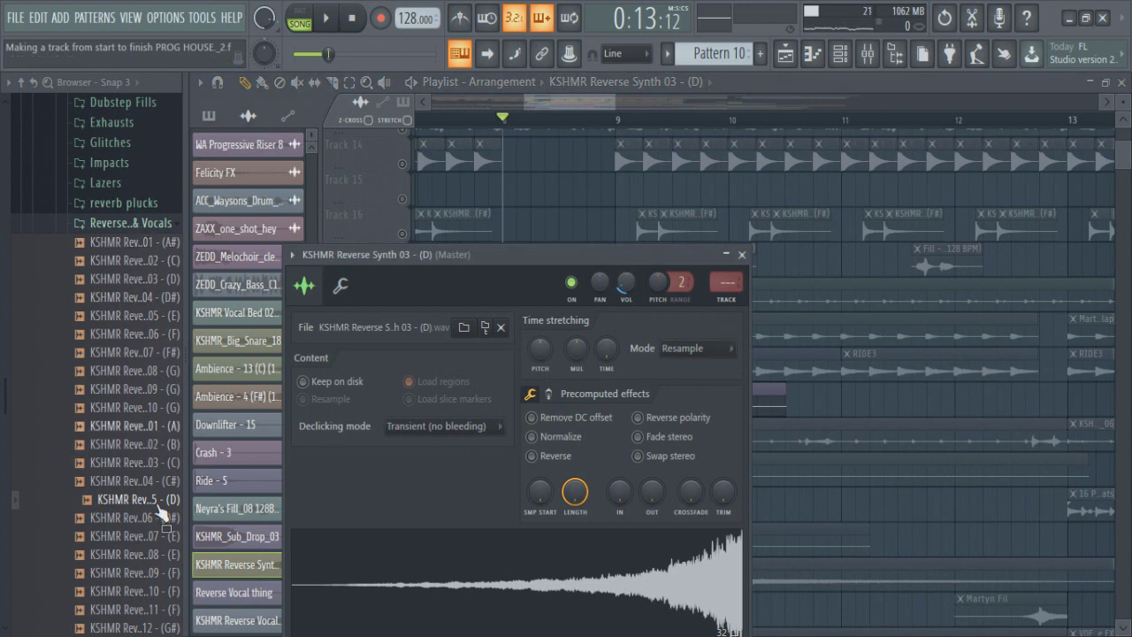
key(Escape)
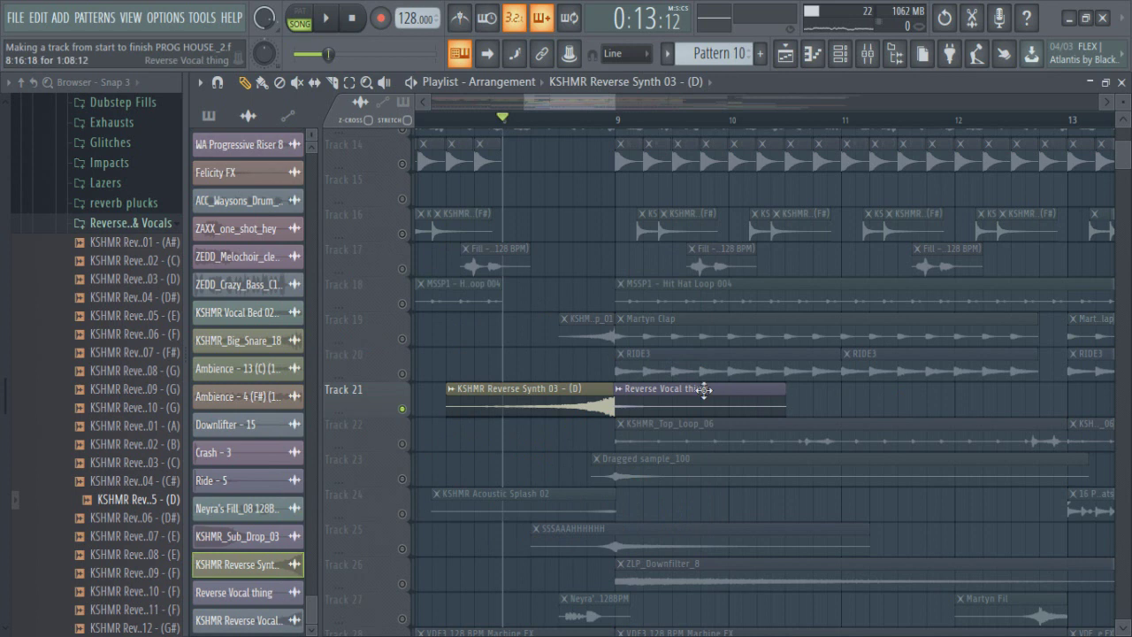
double_click(703, 390)
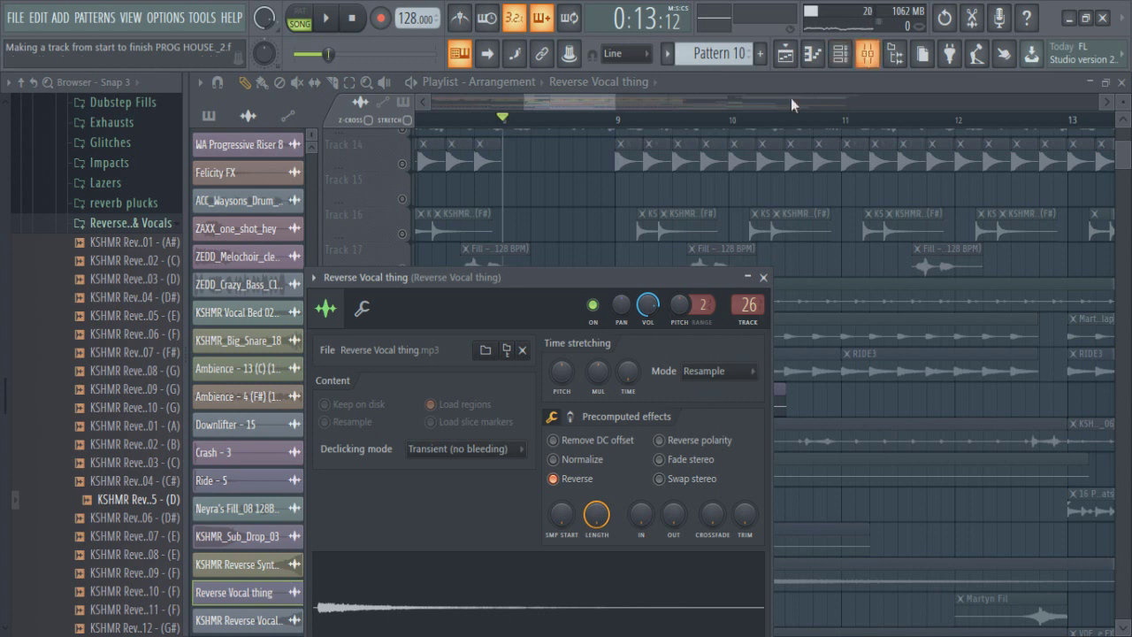
key(Escape)
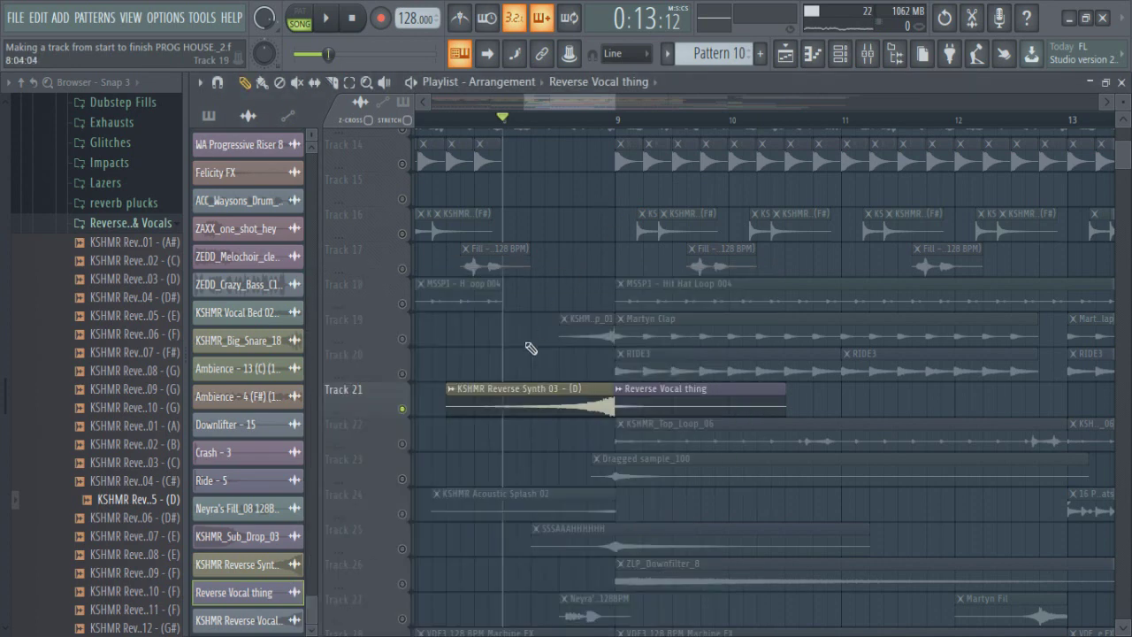
Unsolo Track 21 and play the transition from bar 8 with all tracks together
right_click(403, 410)
key(space)
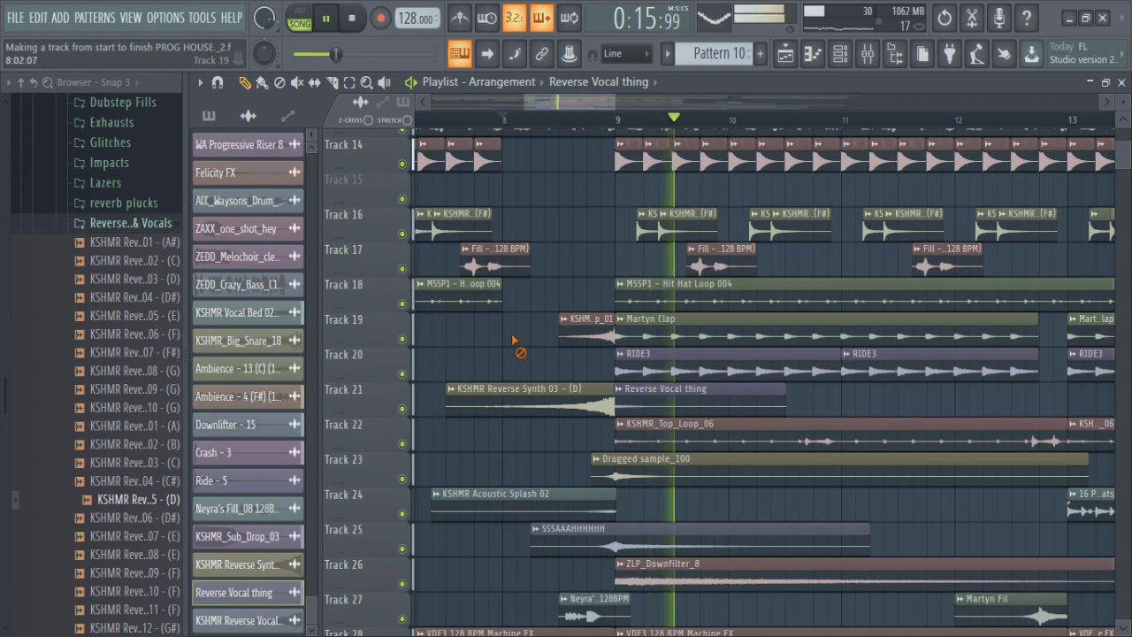
key(space)
Review the remaining playlist tracks, and play the full arrangement from the beginning while checking its layers
scroll(529, 339, down, 1)
scroll(529, 338, down, 7)
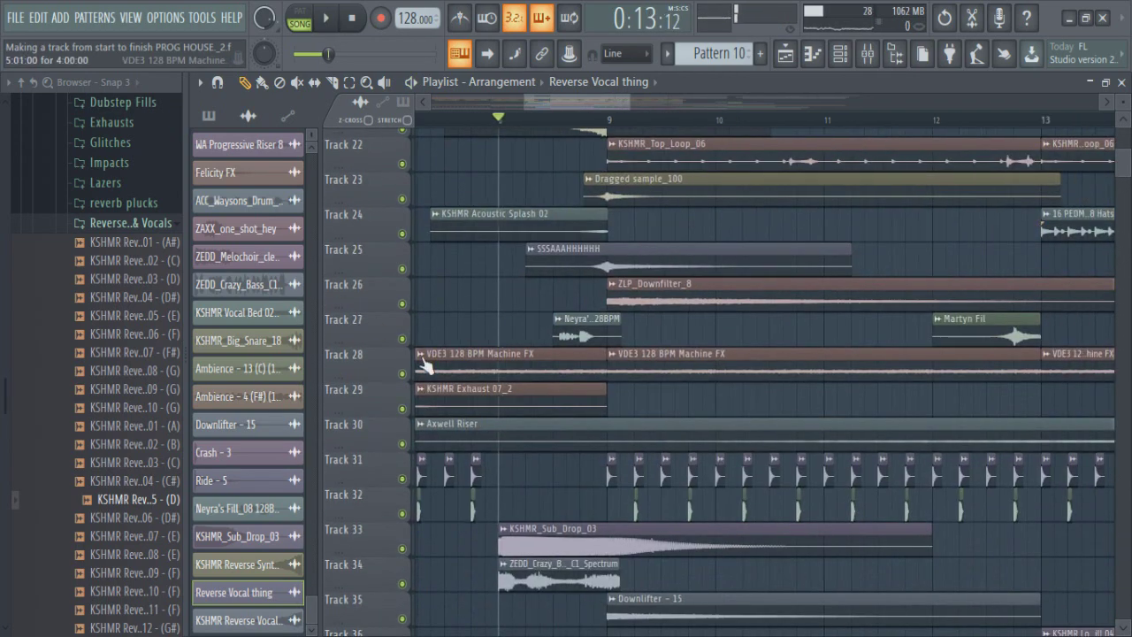
scroll(418, 367, down, 6)
scroll(539, 467, down, 7)
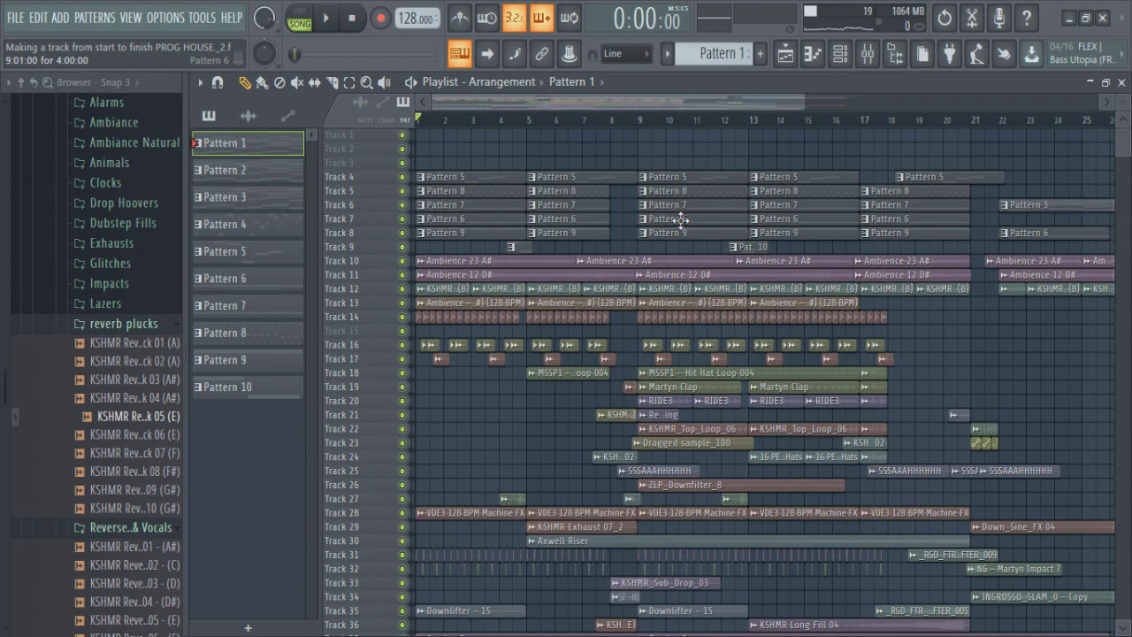
key(space)
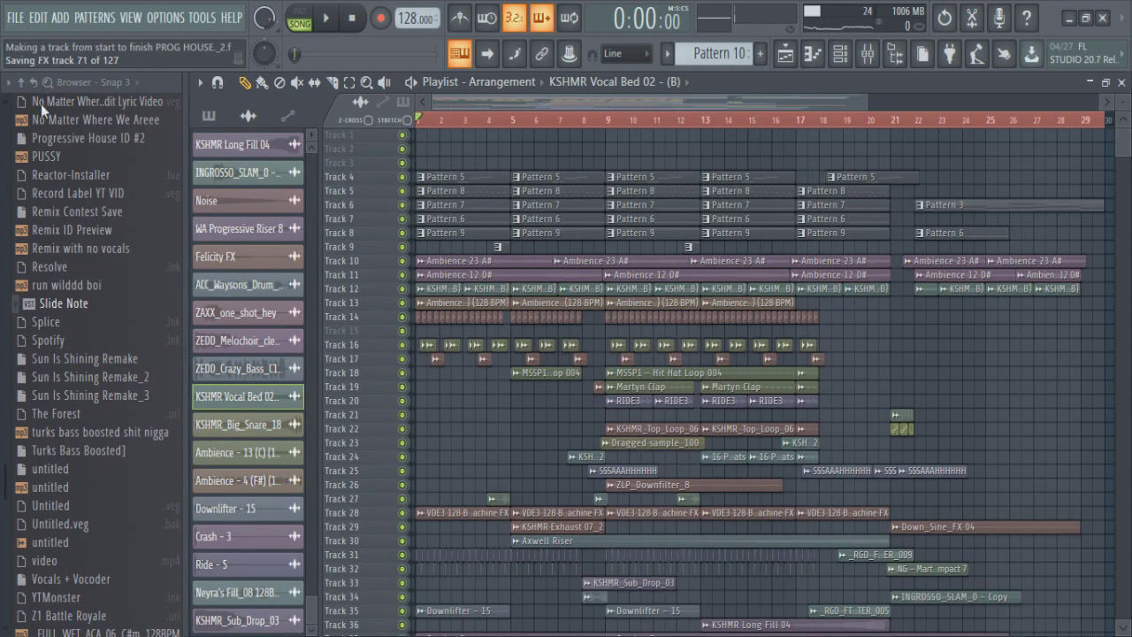
scroll(653, 351, down, 3)
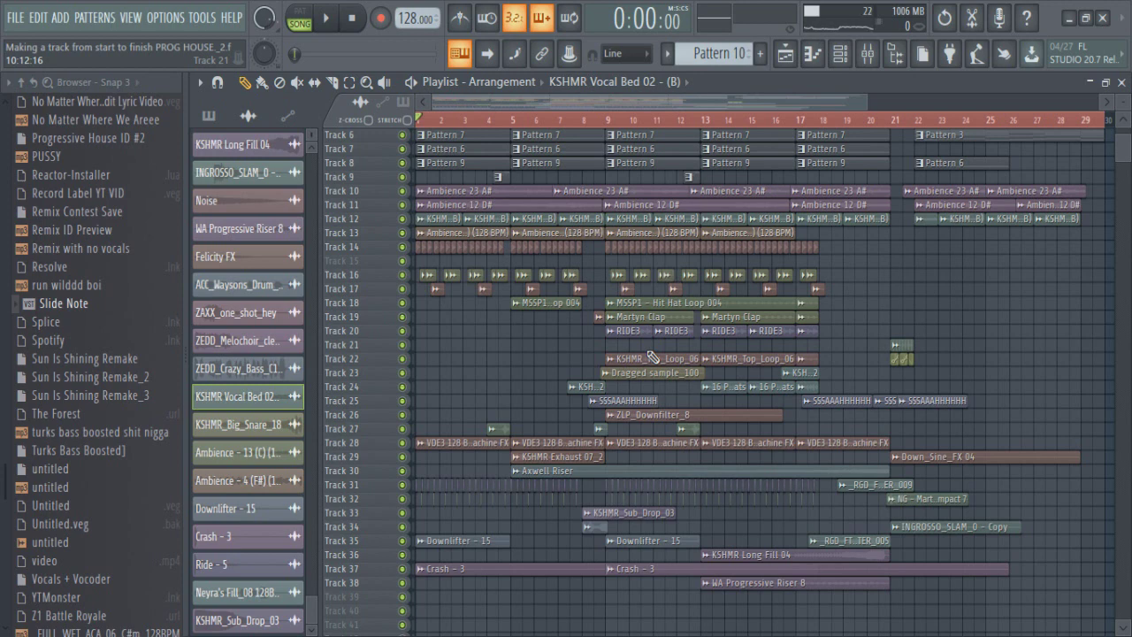
scroll(652, 356, up, 3)
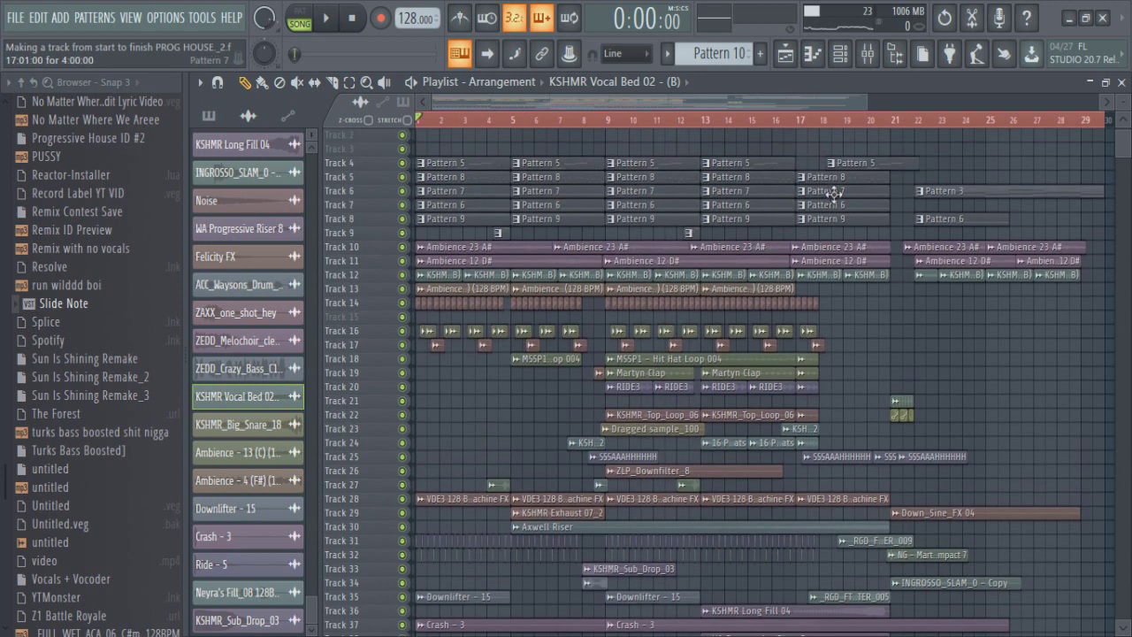